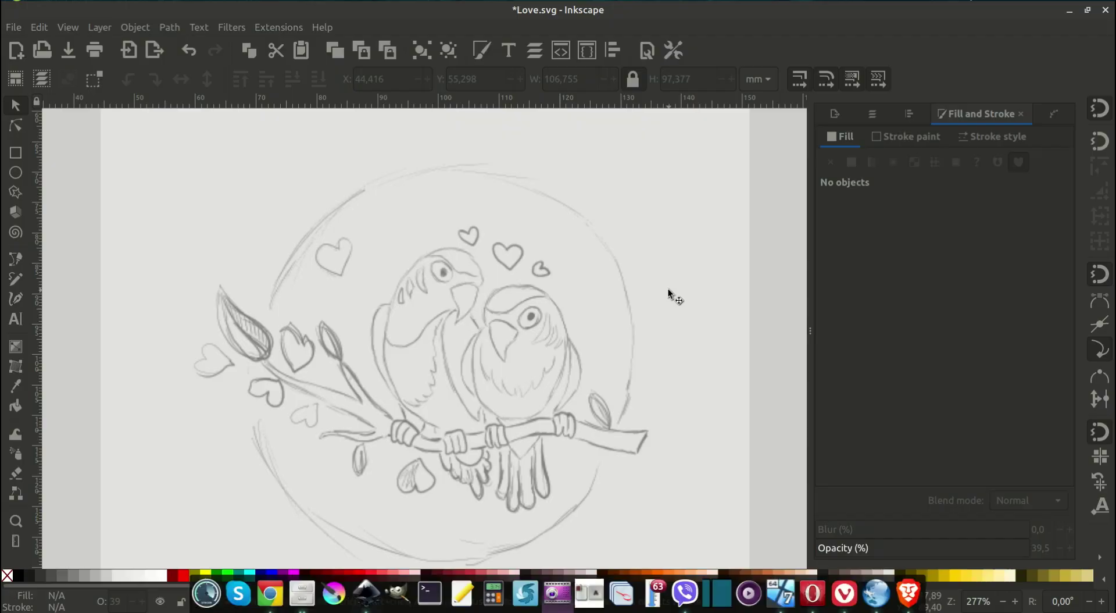
# Draw a large circle over the lovebird sketch and enlarge it to cover the birds
pyautogui.click(16, 173)
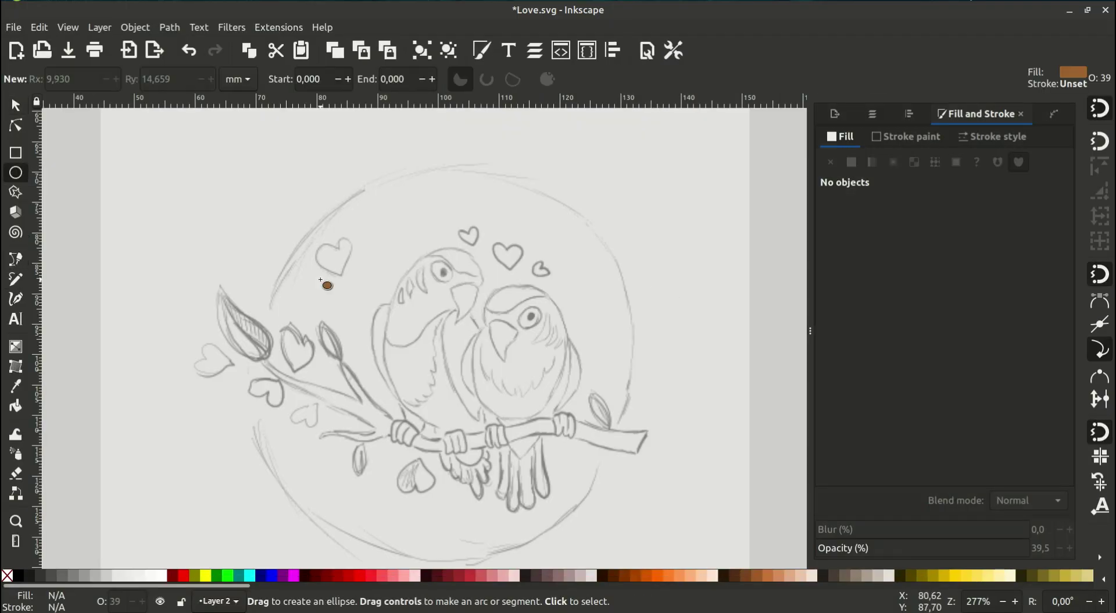
pyautogui.moveTo(244, 195); pyautogui.dragTo(617, 565)
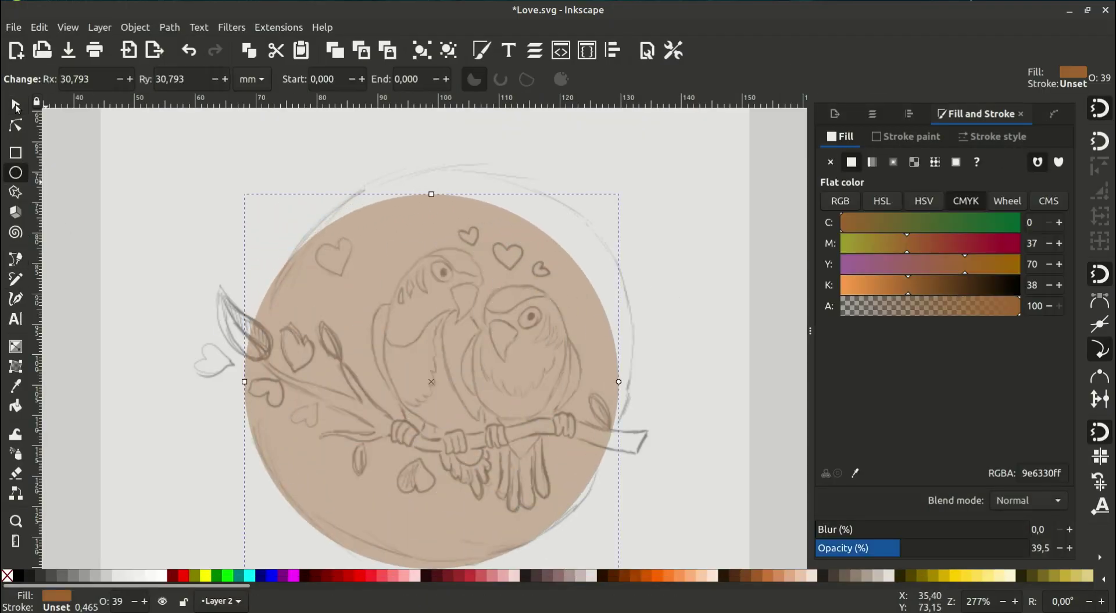
pyautogui.press('s')
pyautogui.moveTo(624, 194); pyautogui.dragTo(650, 160)
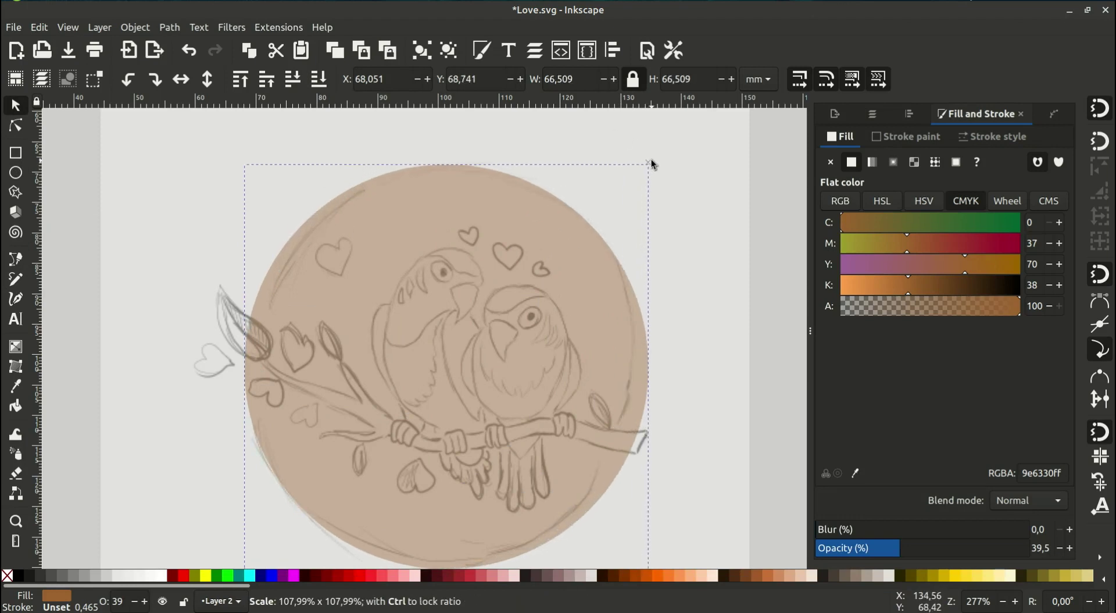
pyautogui.moveTo(590, 248); pyautogui.dragTo(591, 239)
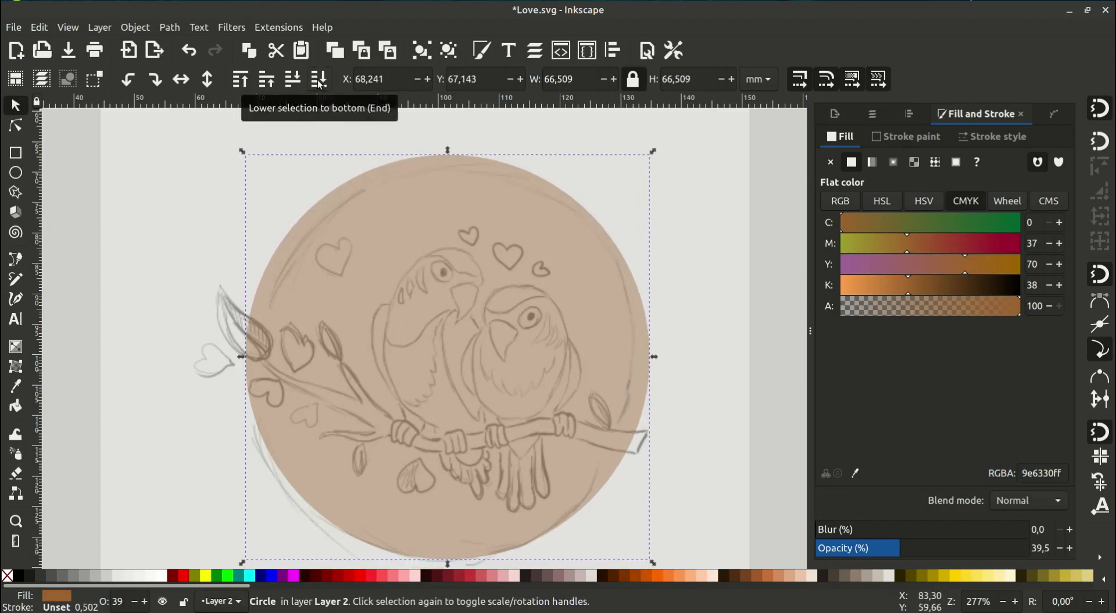
# Lower the tan 9e6330 circle to the bottom, beneath the sketch image
pyautogui.click(270, 86)
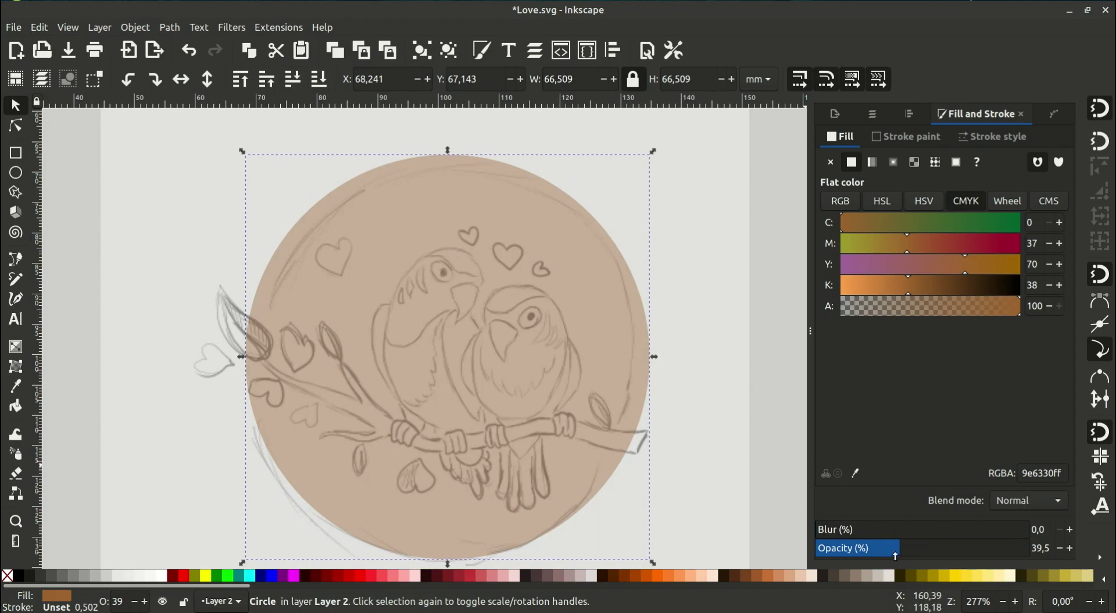
pyautogui.click(724, 433)
pyautogui.scroll(-2, 598, 470)
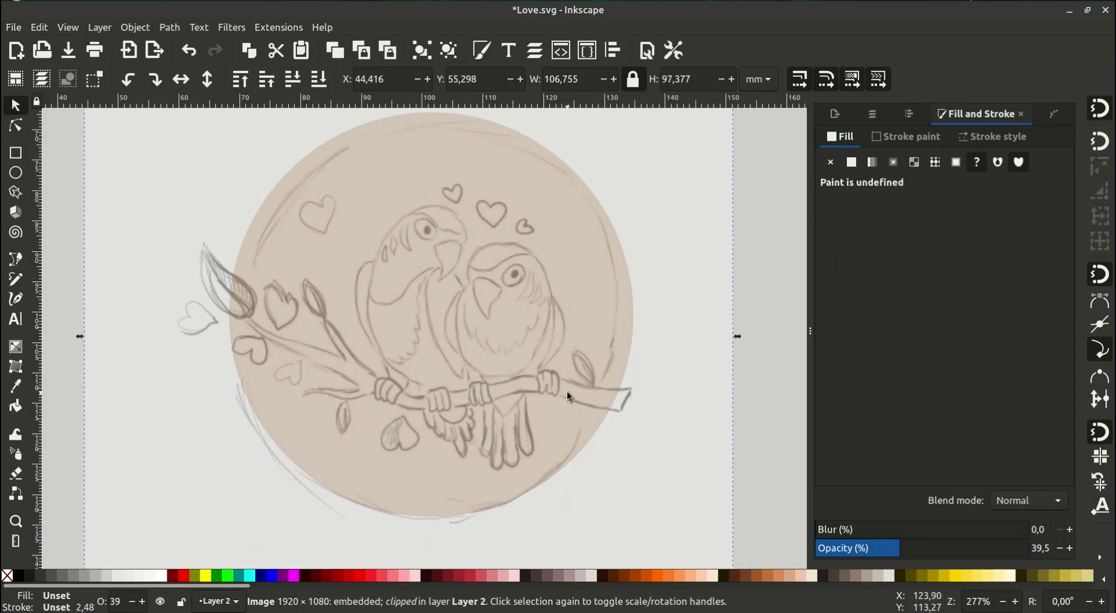
# Trace the branch's upper edge and side twig with the Pen tool, starting at its right end
pyautogui.press('b')
pyautogui.keyDown('ctrl'); pyautogui.scroll(1, 563, 400); pyautogui.keyUp('ctrl')
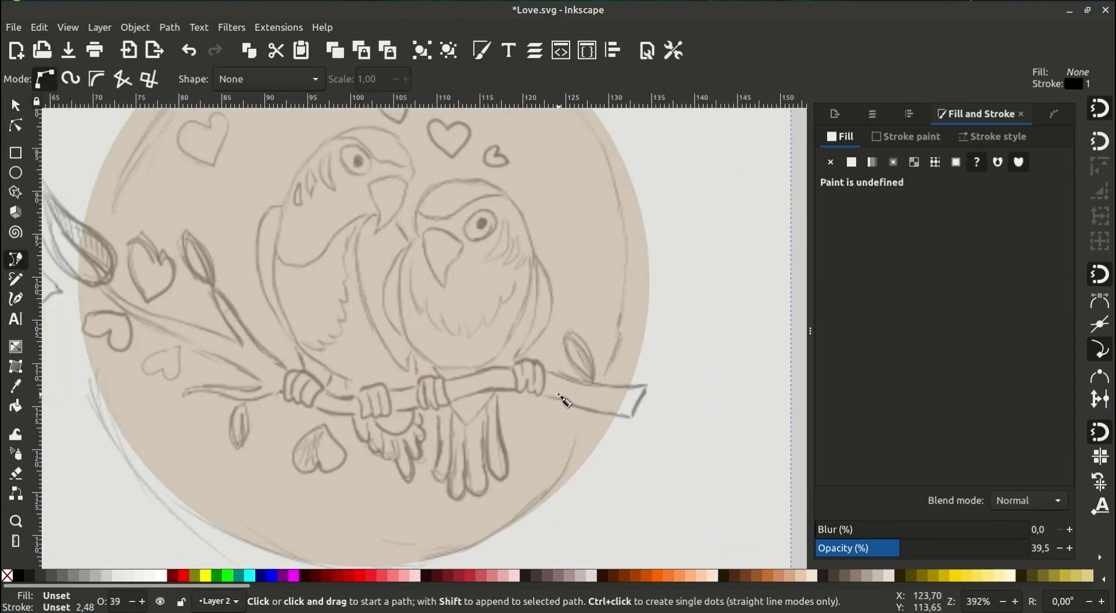
pyautogui.click(667, 388)
pyautogui.keyDown('ctrl'); pyautogui.scroll(1, 658, 381); pyautogui.keyUp('ctrl')
pyautogui.moveTo(573, 382); pyautogui.dragTo(550, 377)
pyautogui.moveTo(436, 362); pyautogui.dragTo(420, 373)
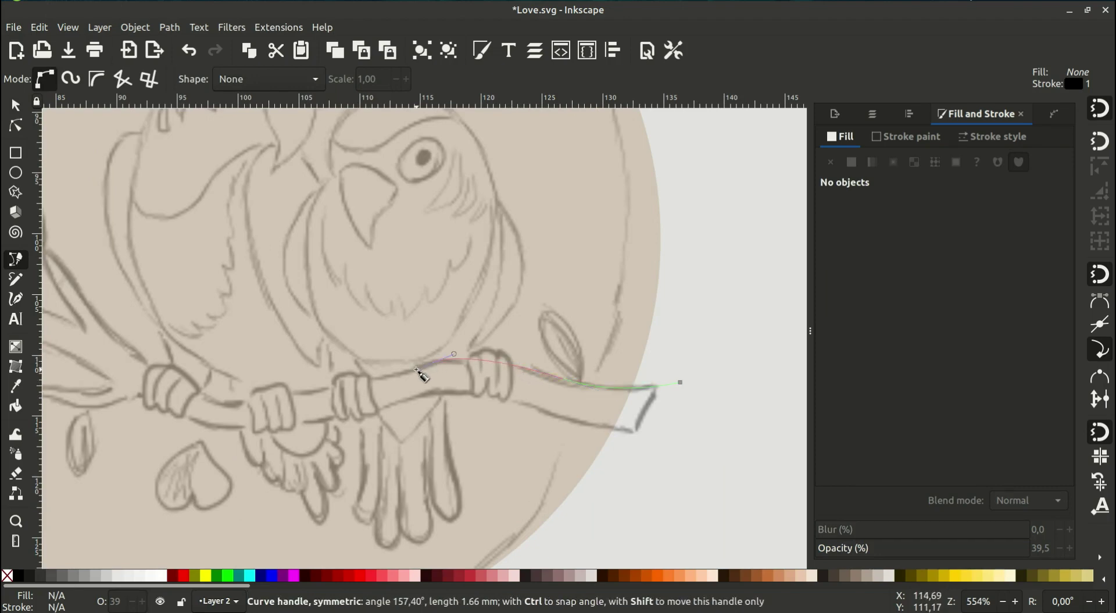
pyautogui.keyDown('ctrl'); pyautogui.scroll(1, 420, 374); pyautogui.keyUp('ctrl')
pyautogui.moveTo(511, 311)
pyautogui.mouseDown()
pyautogui.moveTo(291, 340)
pyautogui.moveTo(270, 319)
pyautogui.mouseUp()
pyautogui.hscroll(-9, 270, 319)
pyautogui.click(399, 344)
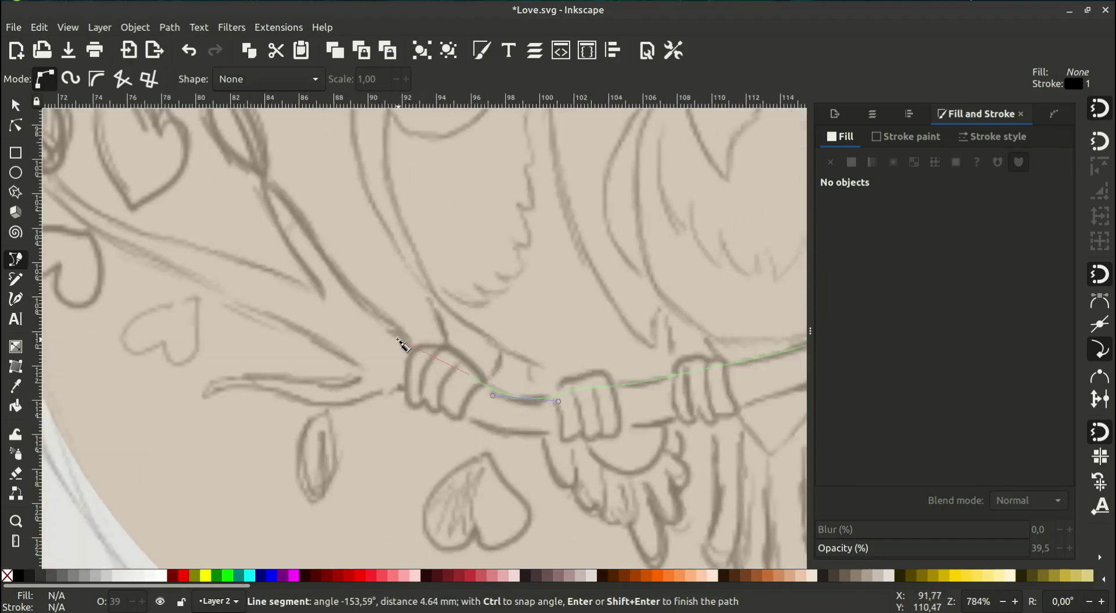
pyautogui.scroll(5, 400, 343)
pyautogui.moveTo(366, 352); pyautogui.dragTo(352, 322)
pyautogui.moveTo(302, 249); pyautogui.dragTo(348, 353)
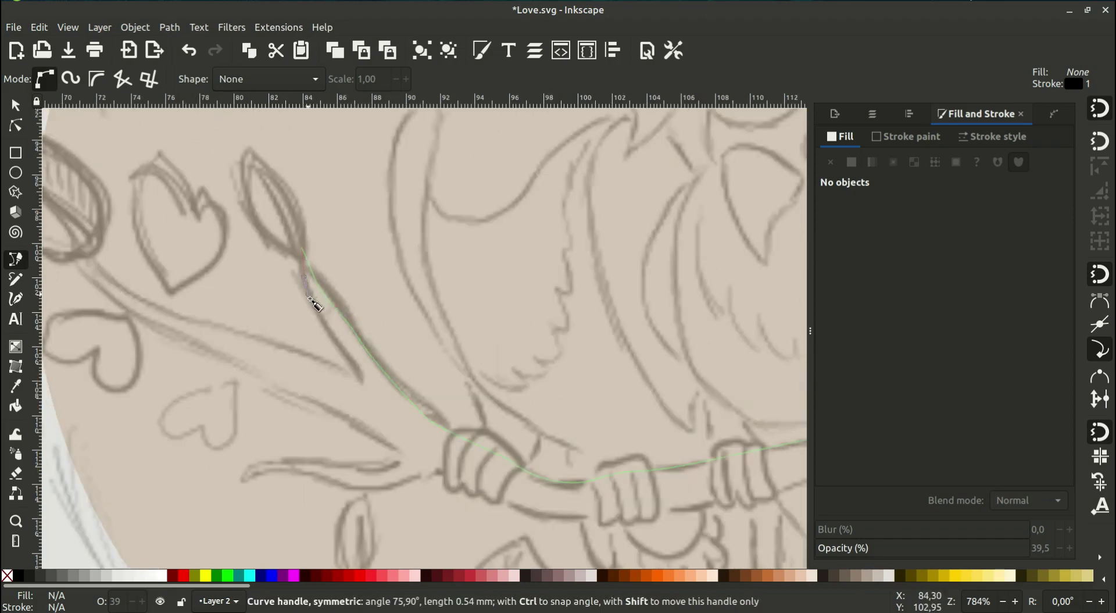
pyautogui.moveTo(229, 327); pyautogui.dragTo(175, 312)
# Continue around the lower twig, left offshoot and underside, closing the branch path at its start
pyautogui.hscroll(-5, 175, 312)
pyautogui.scroll(2, 175, 313)
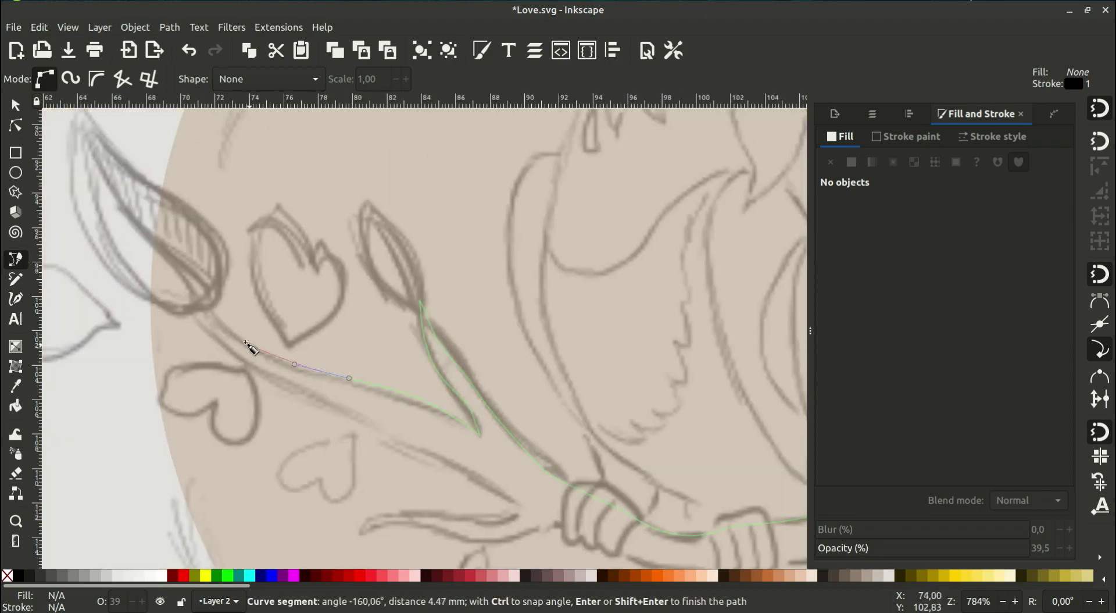
pyautogui.moveTo(339, 398); pyautogui.dragTo(387, 415)
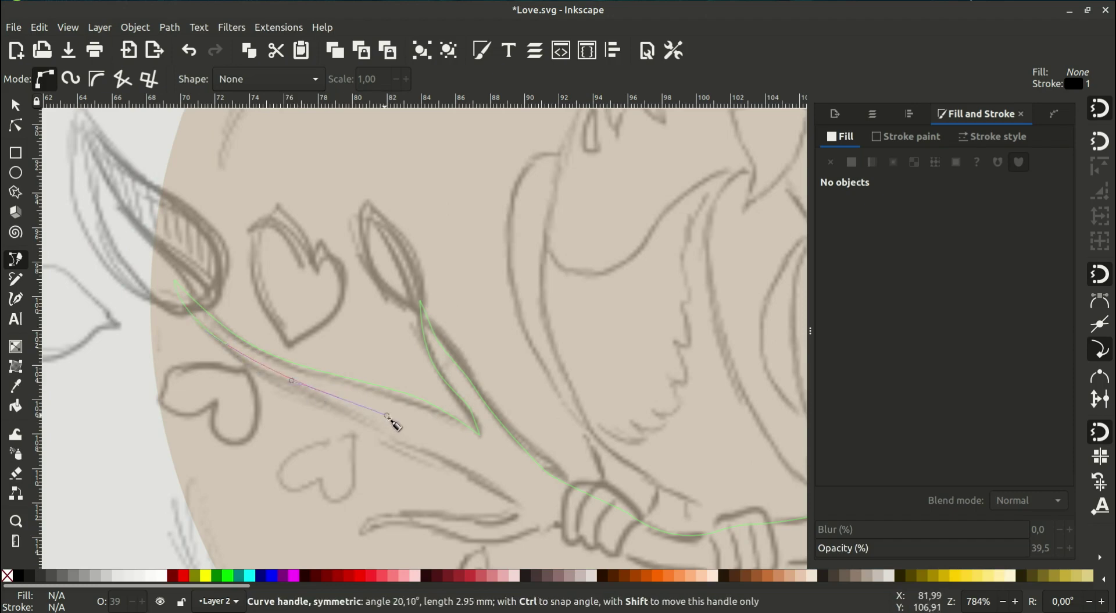
pyautogui.moveTo(503, 519); pyautogui.dragTo(452, 510)
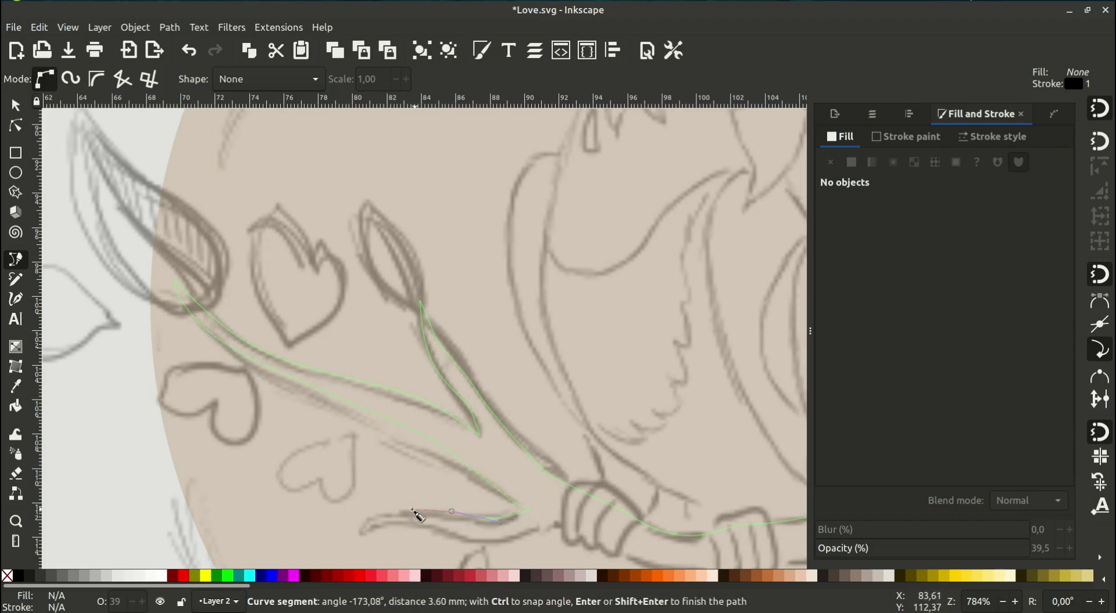
pyautogui.click(358, 530)
pyautogui.scroll(-3, 359, 530)
pyautogui.hscroll(1, 358, 529)
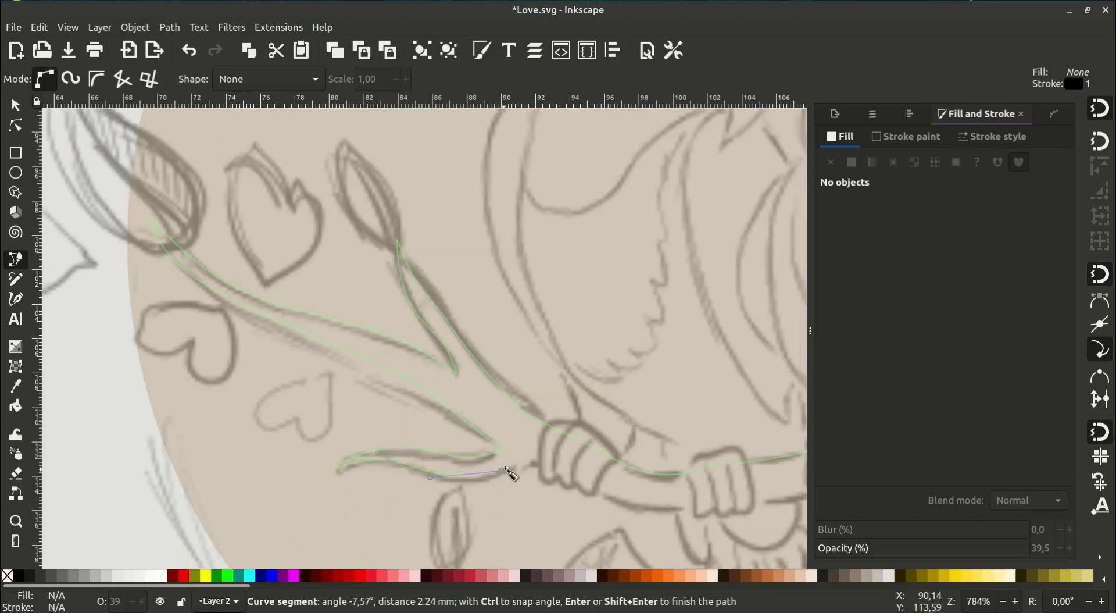
pyautogui.scroll(-4, 541, 466)
pyautogui.hscroll(7, 541, 442)
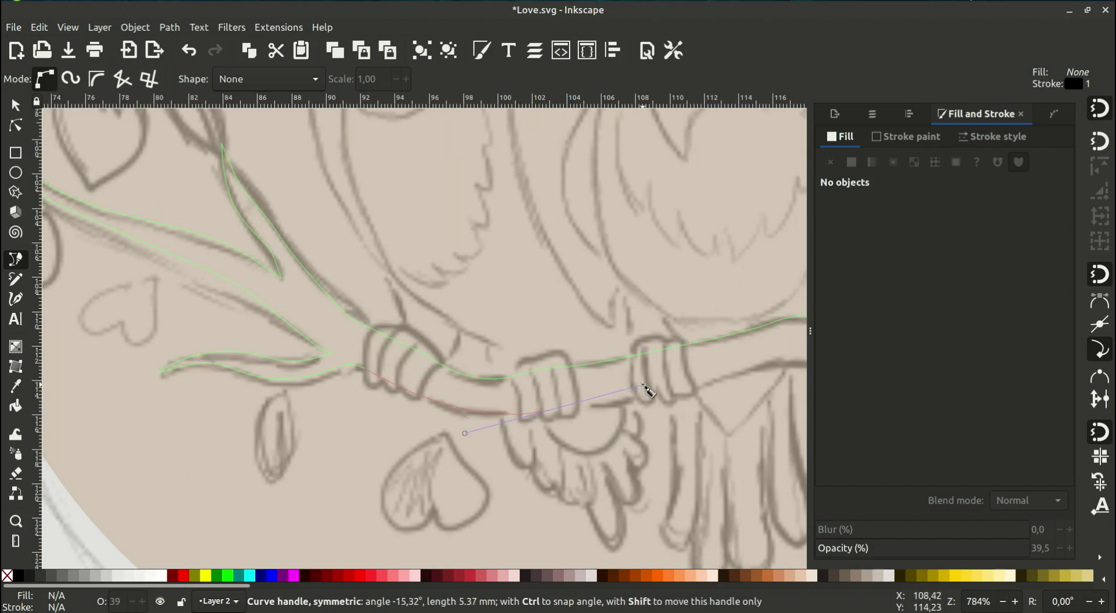
pyautogui.hscroll(8, 580, 411)
pyautogui.moveTo(504, 411); pyautogui.dragTo(529, 391)
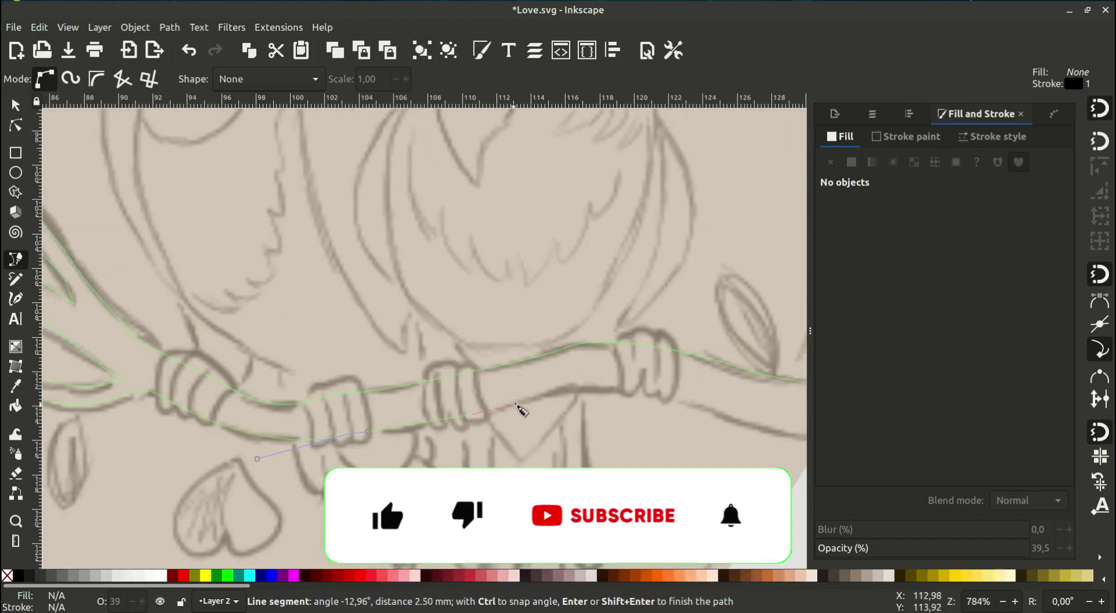
pyautogui.moveTo(684, 400); pyautogui.dragTo(709, 407)
pyautogui.hscroll(10, 698, 404)
pyautogui.scroll(-1, 698, 404)
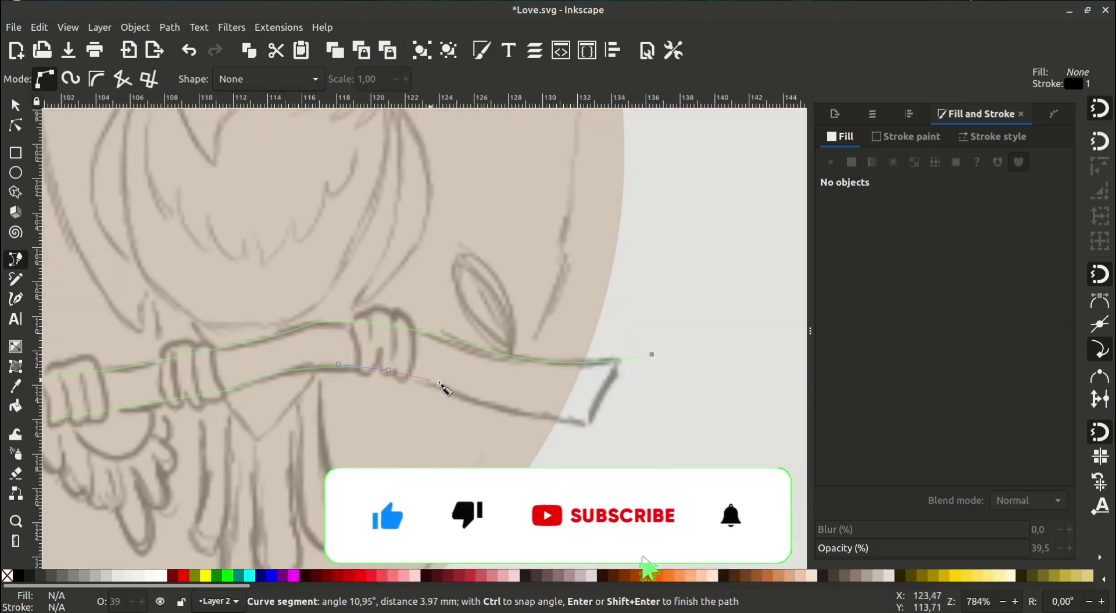
pyautogui.moveTo(599, 429); pyautogui.dragTo(651, 425)
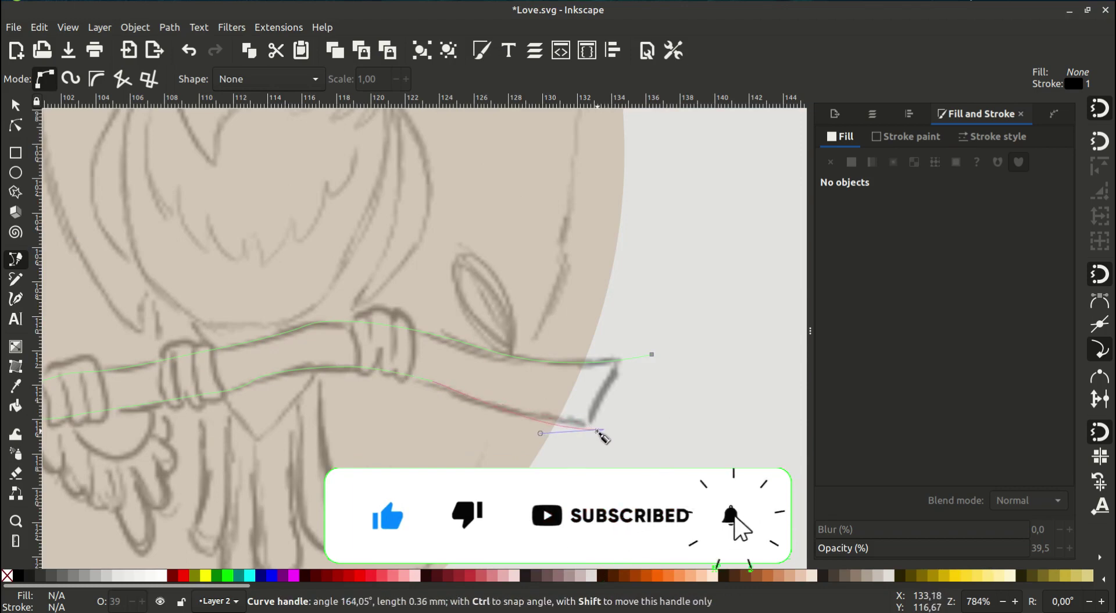
pyautogui.moveTo(652, 355); pyautogui.dragTo(678, 337)
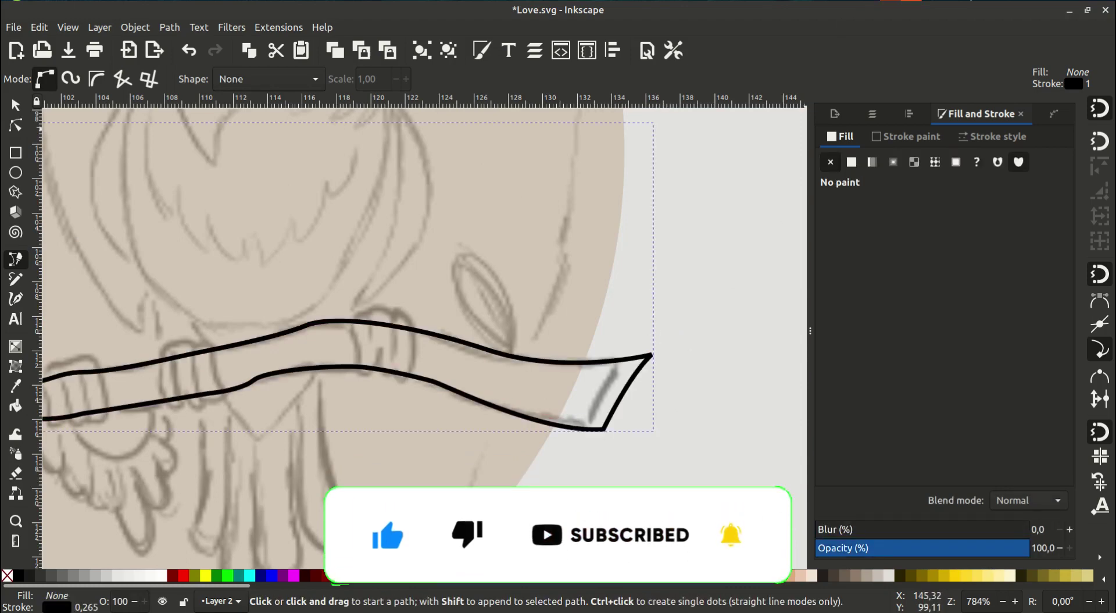
# Outline the bumpy knot on the branch as a closed shape
pyautogui.press('-')
pyautogui.scroll(-1, 55, 320)
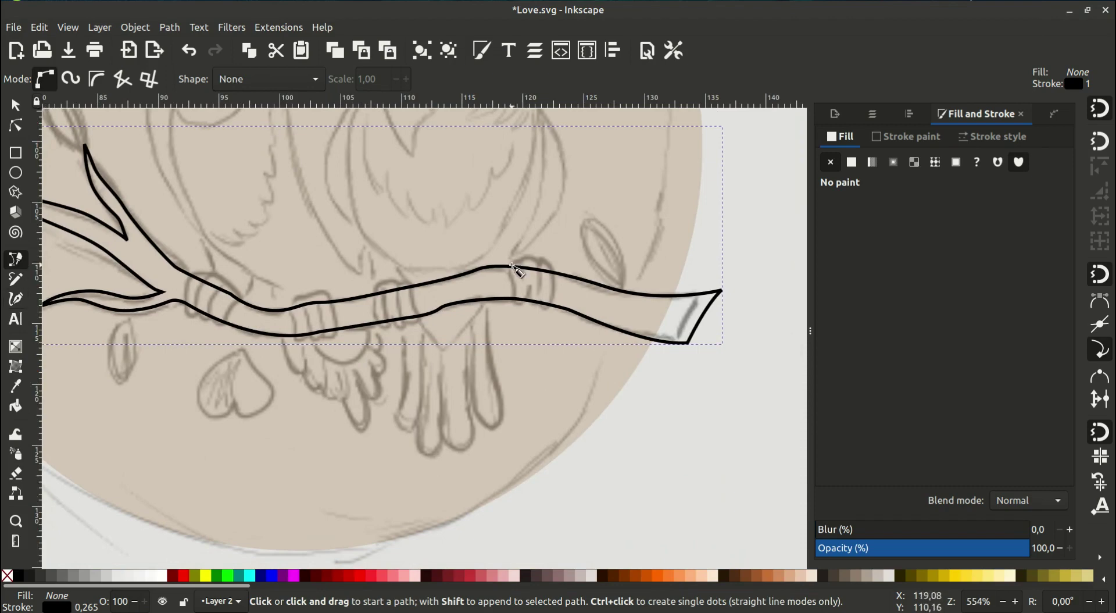
pyautogui.scroll(2, 513, 264)
pyautogui.scroll(1, 509, 250)
pyautogui.click(497, 234)
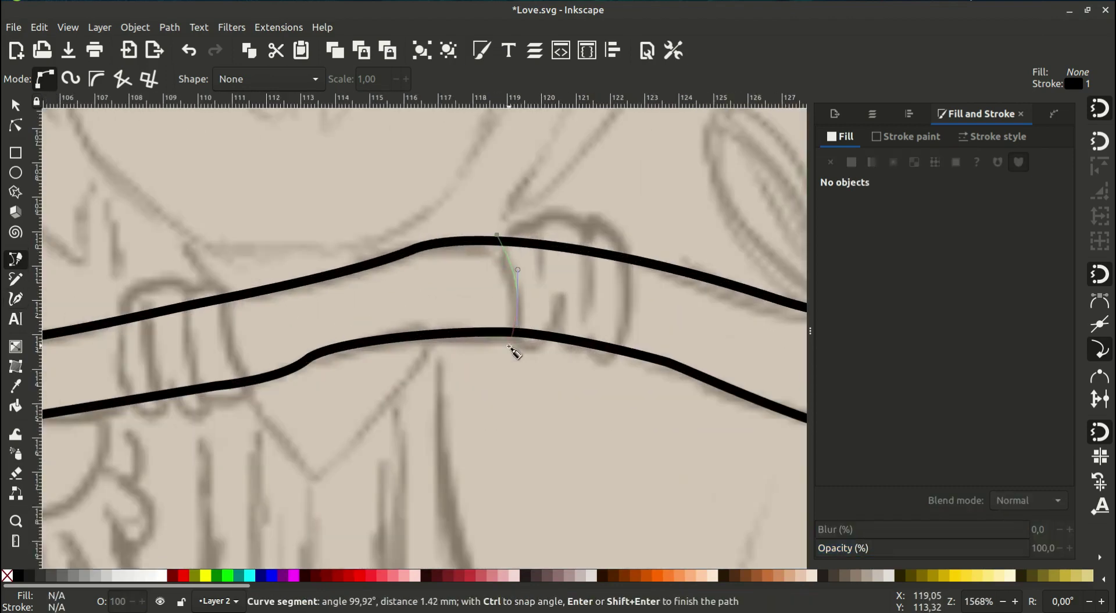
pyautogui.moveTo(570, 356); pyautogui.dragTo(570, 357)
pyautogui.click(589, 346)
pyautogui.moveTo(598, 214); pyautogui.dragTo(607, 213)
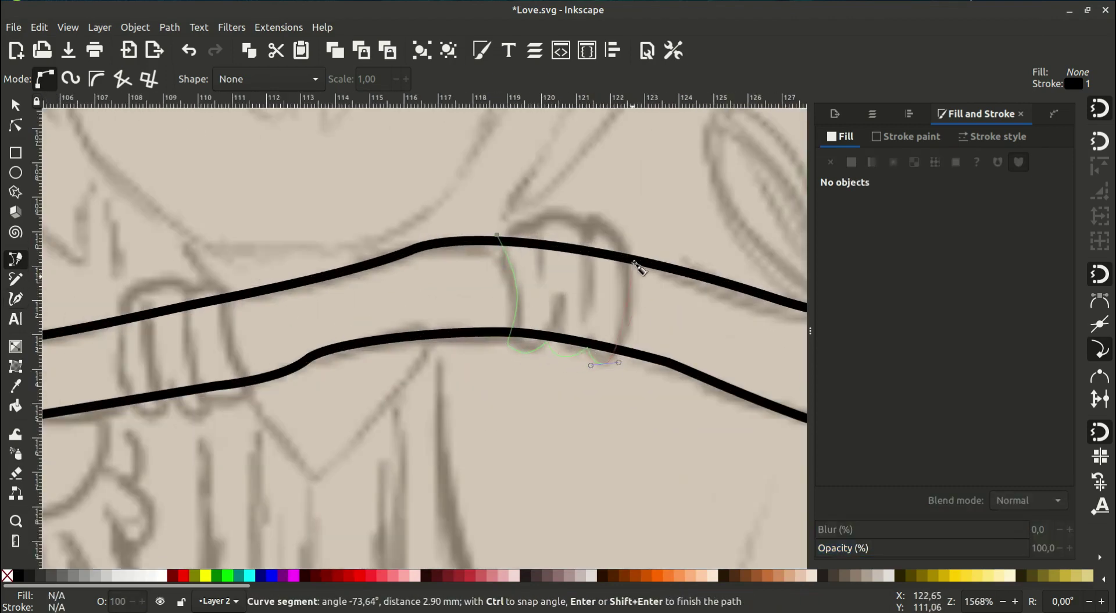
pyautogui.moveTo(541, 229); pyautogui.dragTo(492, 272)
pyautogui.scroll(-1, 811, 249)
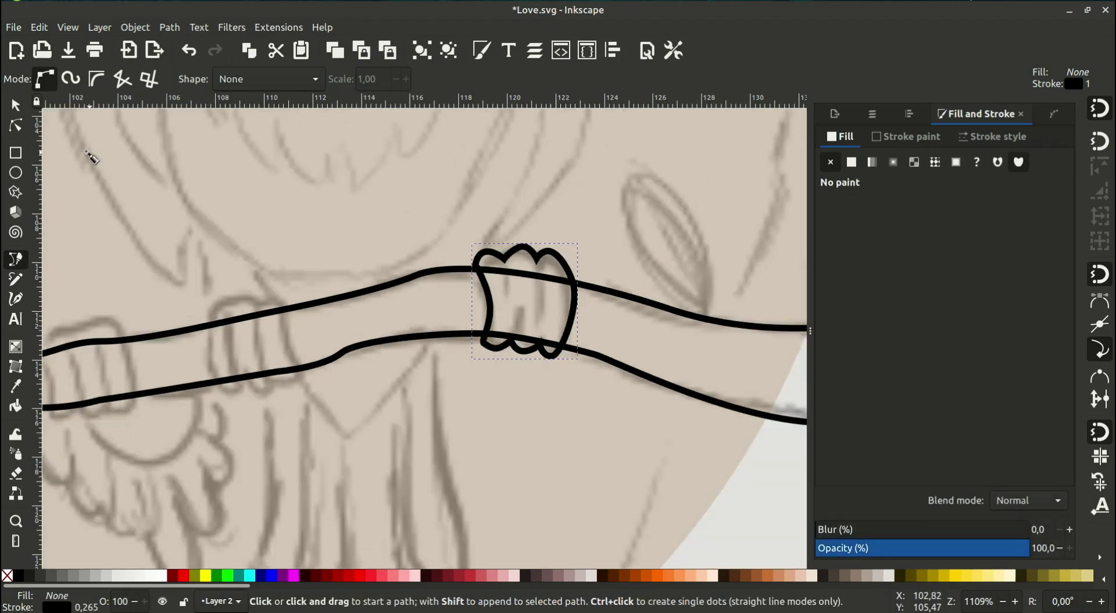
# Draw two curved fold lines down through the knot
pyautogui.click(16, 105)
pyautogui.click(232, 291)
pyautogui.scroll(-1, 410, 399)
pyautogui.press('b')
pyautogui.scroll(1, 483, 444)
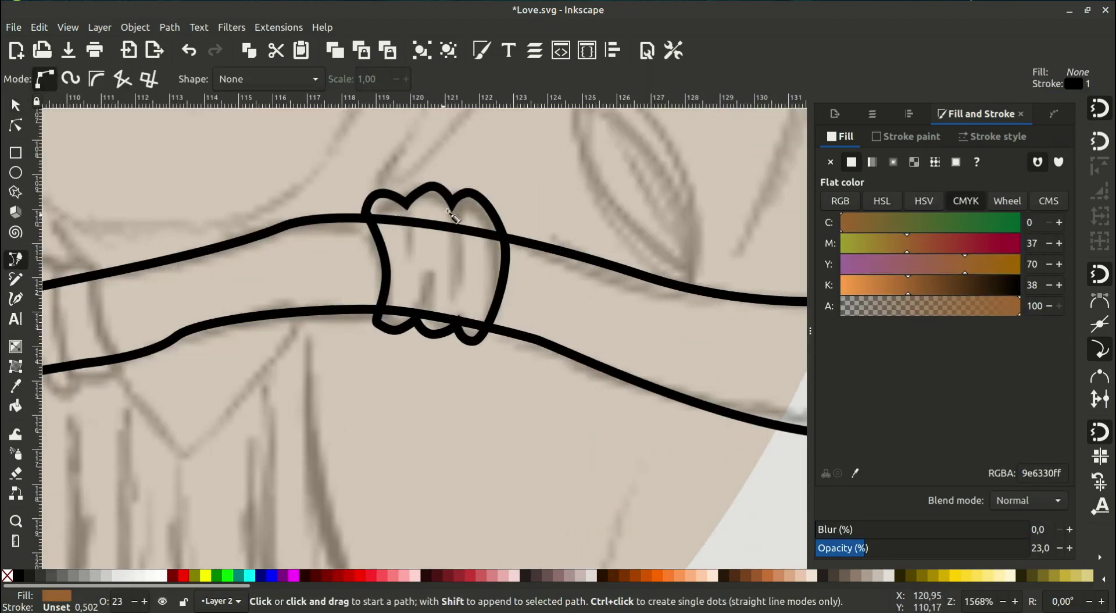
pyautogui.click(452, 204)
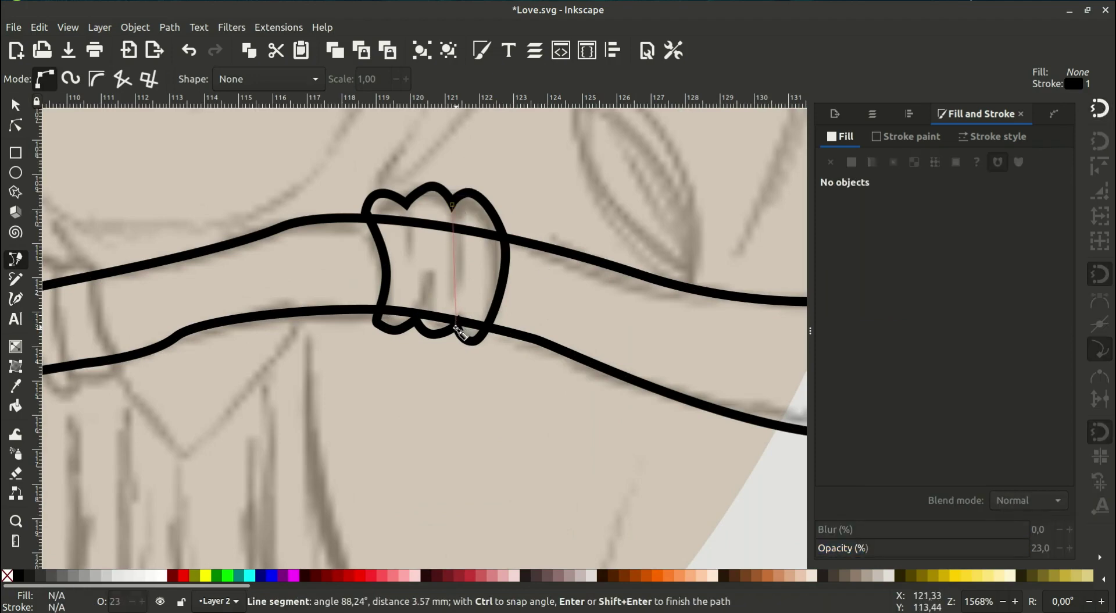
pyautogui.moveTo(455, 327); pyautogui.dragTo(434, 394)
pyautogui.press('Return')
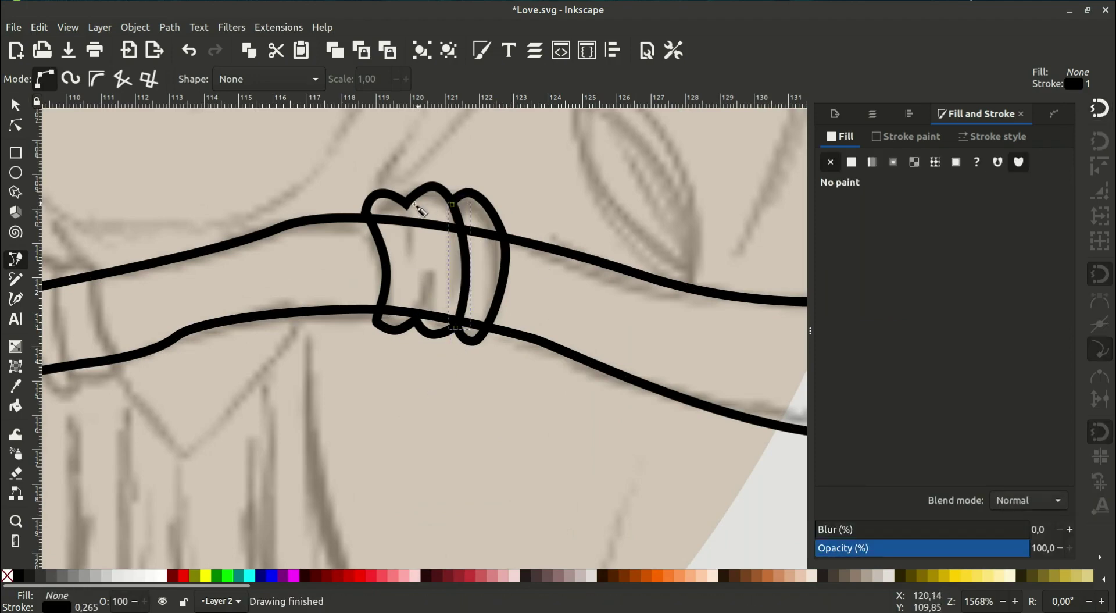
pyautogui.click(406, 203)
pyautogui.moveTo(414, 329); pyautogui.dragTo(392, 378)
pyautogui.press('Return')
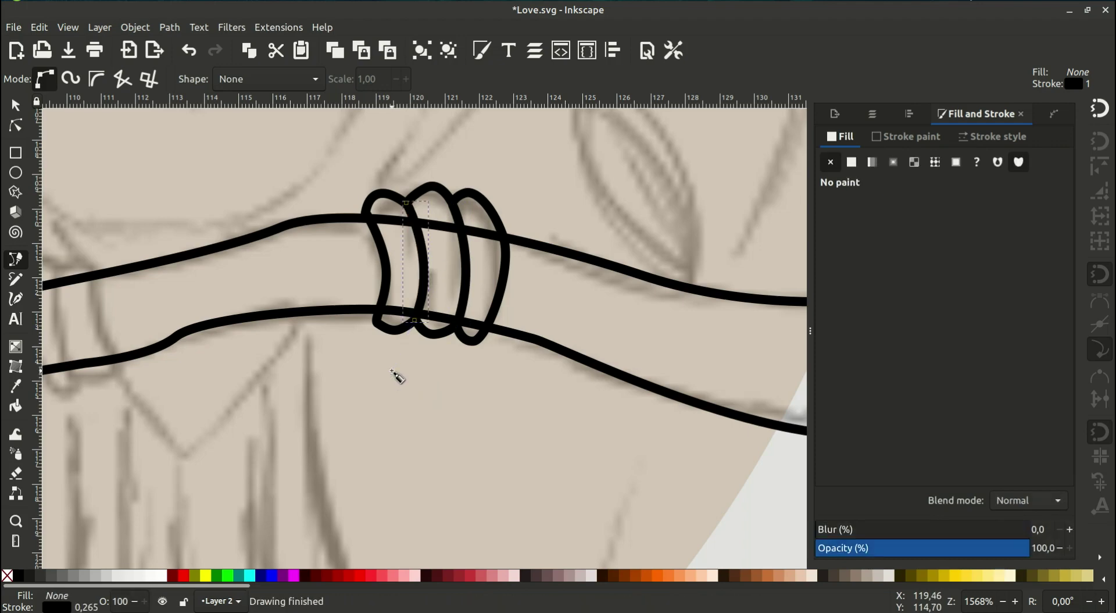
# Fill the knot with brown 9e6330, remove its outline, and delete one black fold line
pyautogui.press('s')
pyautogui.click(851, 162)
pyautogui.hotkey('ctrl', 'shift', 'v')
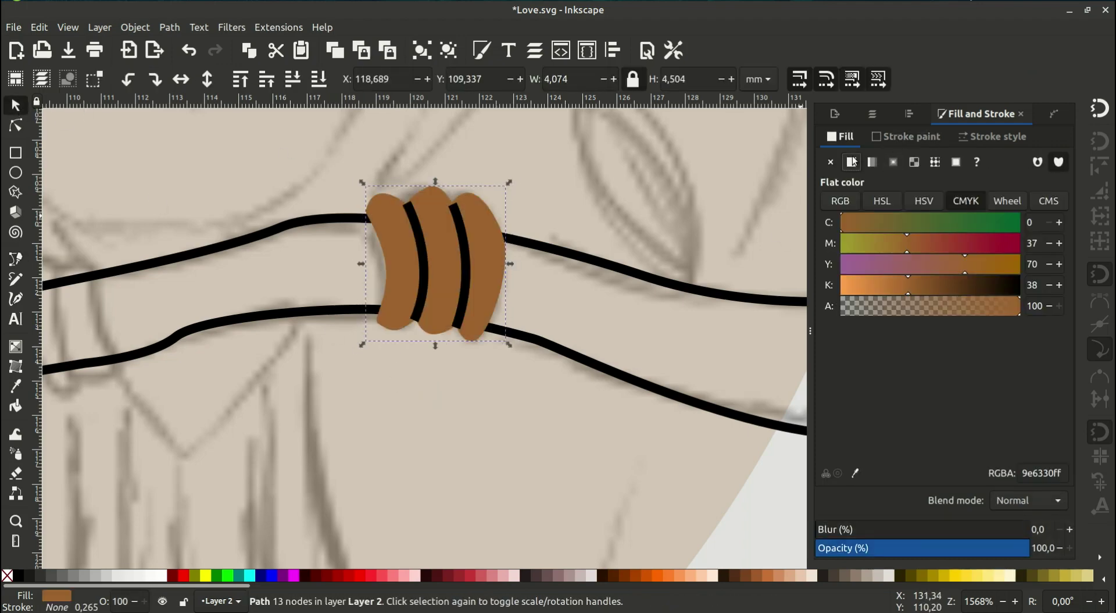
pyautogui.click(467, 276)
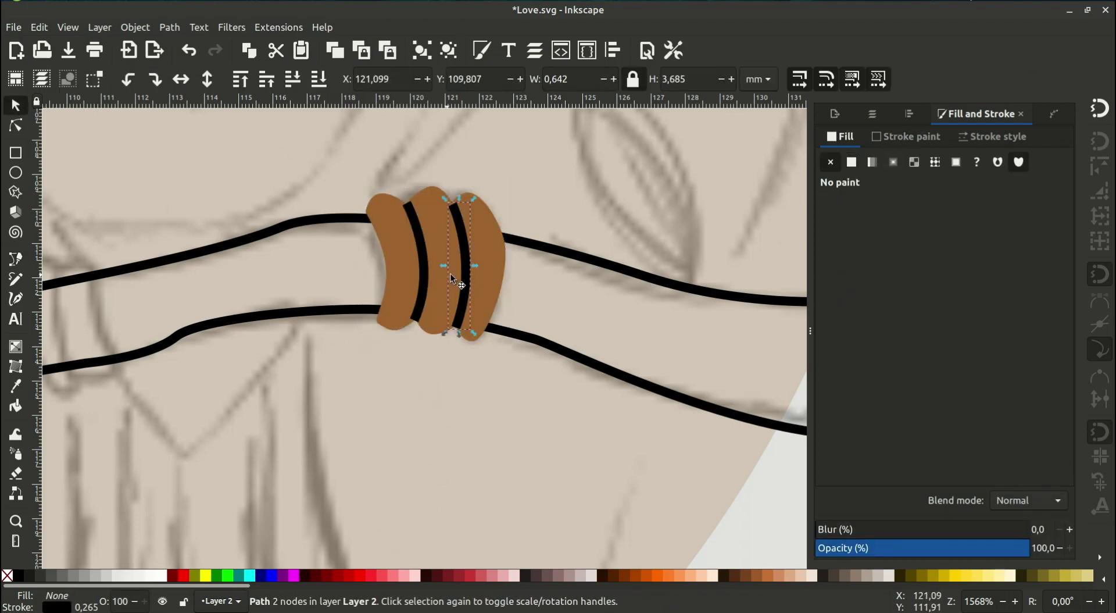
pyautogui.press('Delete')
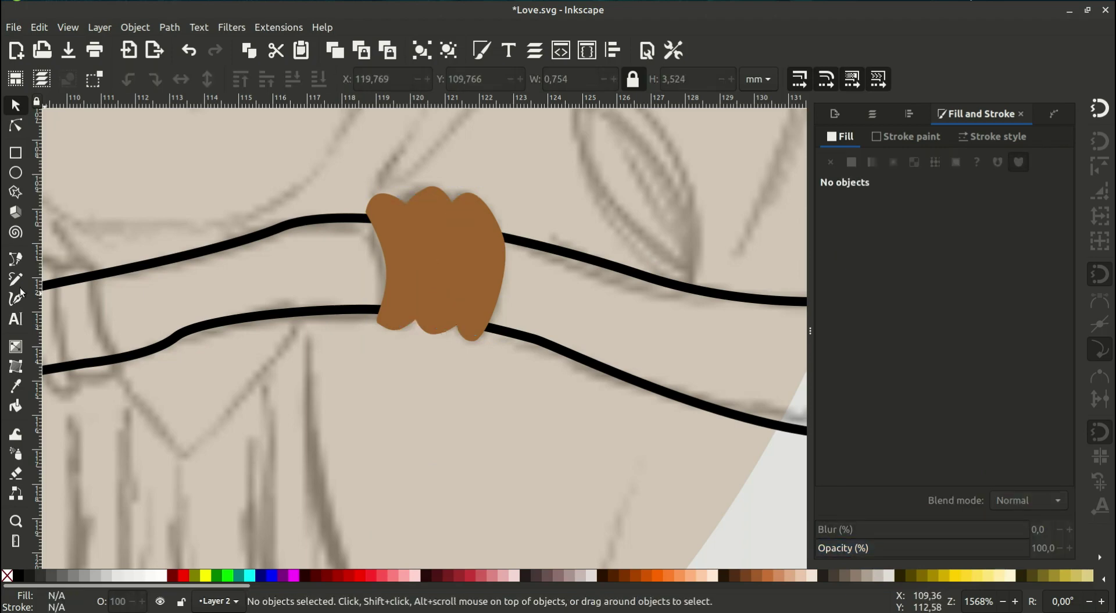
# Try a tapered crease using the Ellipse shape profile, then undo it
pyautogui.press('b')
pyautogui.click(241, 81)
pyautogui.click(244, 135)
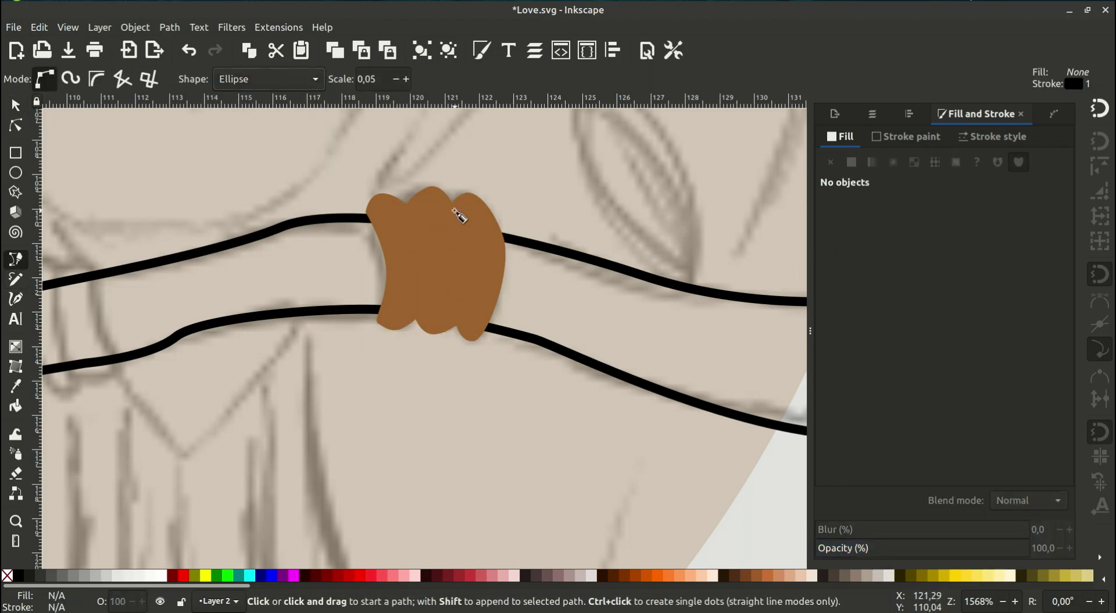
pyautogui.click(456, 211)
pyautogui.moveTo(472, 294); pyautogui.dragTo(445, 350)
pyautogui.moveTo(435, 407); pyautogui.dragTo(439, 403)
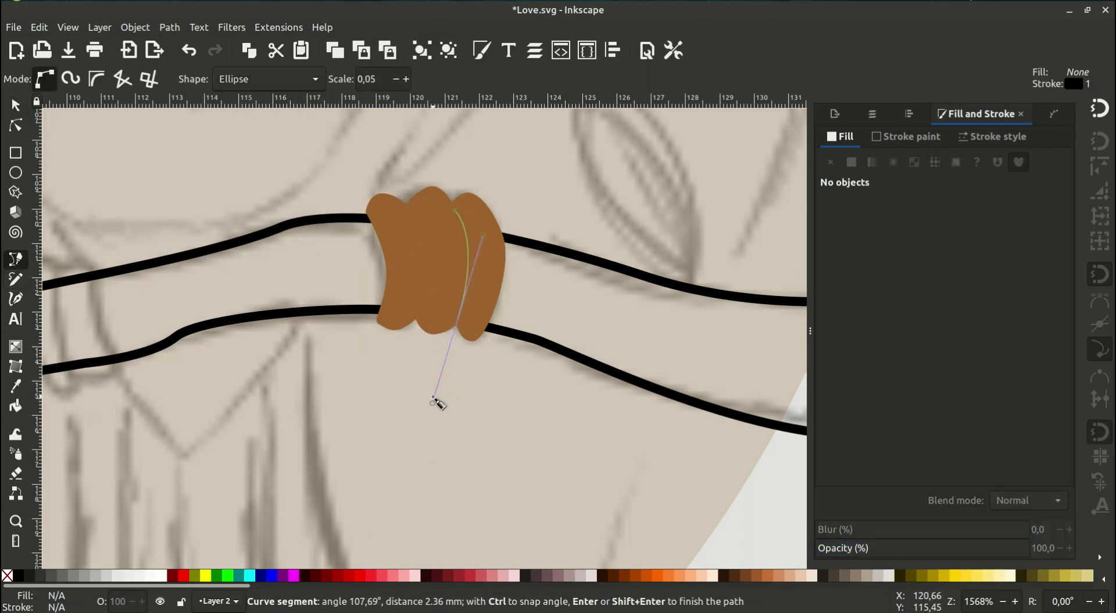
pyautogui.press('Return')
pyautogui.hotkey('ctrl', 'z')
# Draw another crease on the binding, narrow it with node editing, then undo it
pyautogui.click(455, 211)
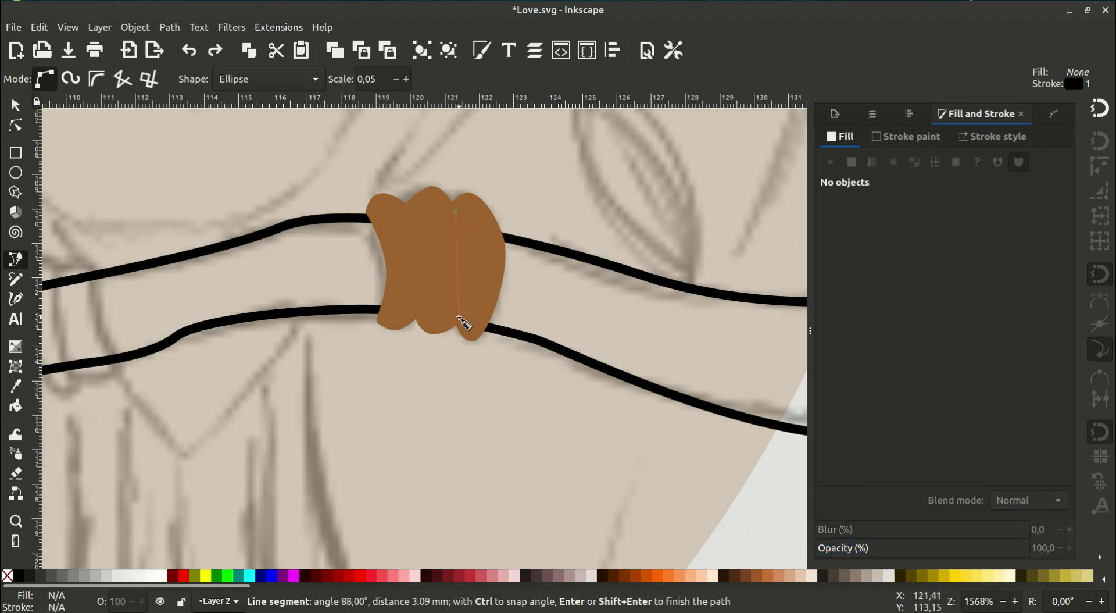
pyautogui.moveTo(459, 318); pyautogui.dragTo(419, 388)
pyautogui.press('Return')
pyautogui.press('n')
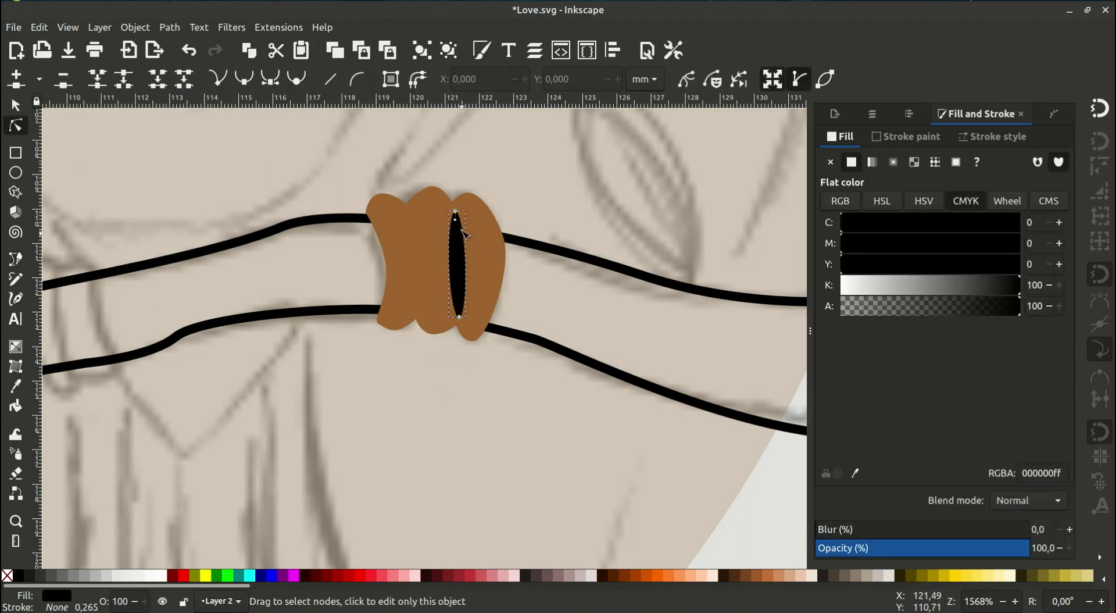
pyautogui.moveTo(467, 229); pyautogui.dragTo(459, 222)
pyautogui.click(478, 259)
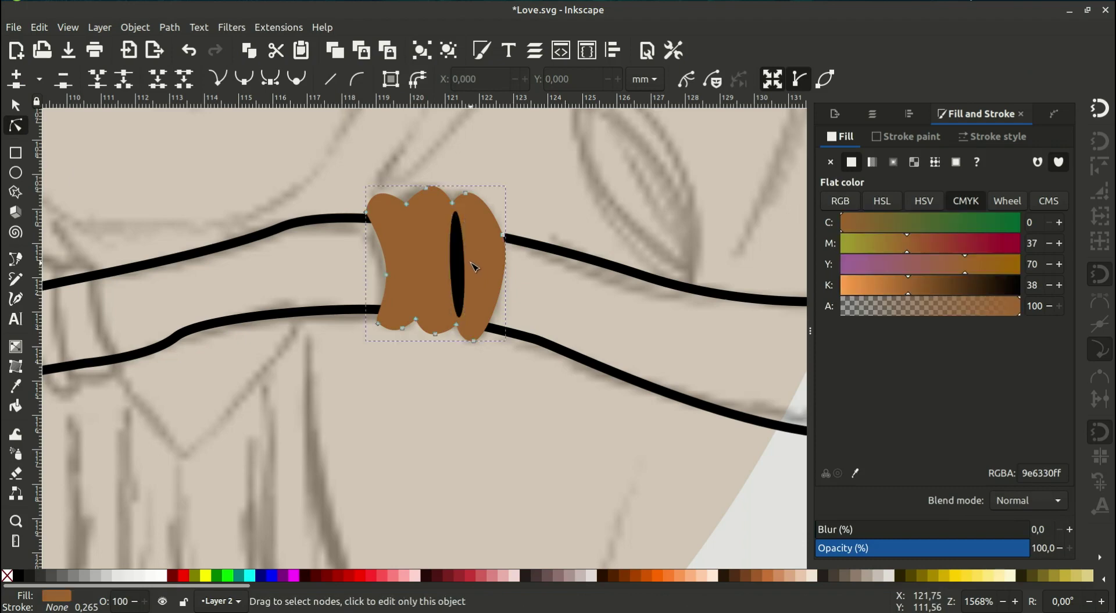
pyautogui.hotkey('ctrl', 'z')
# Draw a closed crescent crease with shape None and give it a darkened brown fill
pyautogui.click(15, 259)
pyautogui.click(268, 78)
pyautogui.click(232, 22)
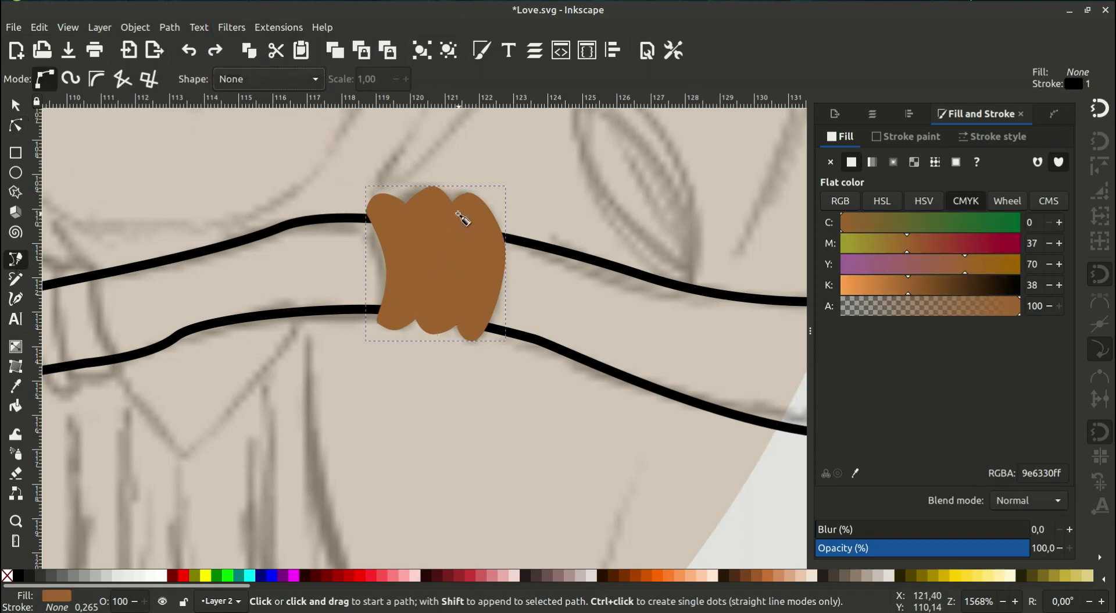
pyautogui.click(454, 209)
pyautogui.moveTo(456, 324)
pyautogui.mouseDown()
pyautogui.moveTo(434, 404)
pyautogui.moveTo(469, 318)
pyautogui.mouseUp()
pyautogui.moveTo(454, 210); pyautogui.dragTo(419, 170)
pyautogui.click(852, 162)
pyautogui.hotkey('ctrl', 'shift', 'v')
pyautogui.moveTo(902, 285); pyautogui.dragTo(945, 284)
# Duplicate the dark crease and move the copy onto the binding's left loop
pyautogui.press('s')
pyautogui.hotkey('ctrl', 'd')
pyautogui.moveTo(468, 239)
pyautogui.mouseDown()
pyautogui.moveTo(427, 235)
pyautogui.moveTo(416, 298)
pyautogui.mouseUp()
pyautogui.scroll(1, 428, 235)
pyautogui.click(508, 410)
pyautogui.scroll(-4, 506, 407)
pyautogui.scroll(2, 500, 349)
# Select the brown binding with its two creases and group them
pyautogui.click(500, 317)
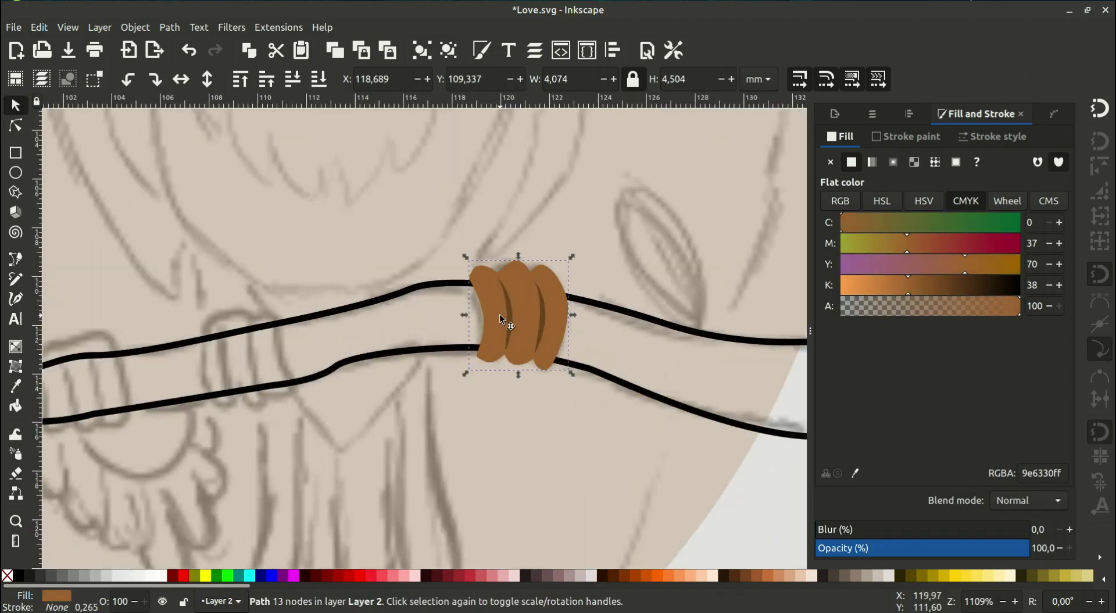
pyautogui.keyDown('shift'); pyautogui.click(511, 320); pyautogui.keyUp('shift')
pyautogui.keyDown('shift'); pyautogui.click(543, 320); pyautogui.keyUp('shift')
pyautogui.rightClick(542, 320)
pyautogui.click(576, 530)
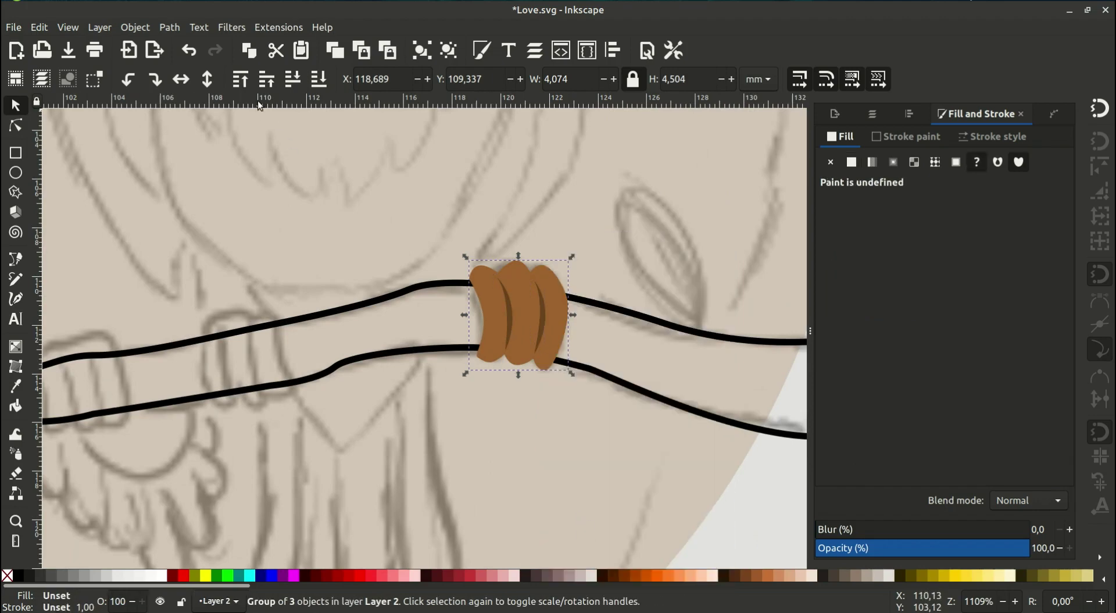
pyautogui.hotkey('ctrl', 'z')
# Copy the binding group and place tilted copies along the left part of the branch
pyautogui.click(525, 317)
pyautogui.rightClick(527, 320)
pyautogui.click(554, 309)
pyautogui.moveTo(510, 312); pyautogui.dragTo(228, 357)
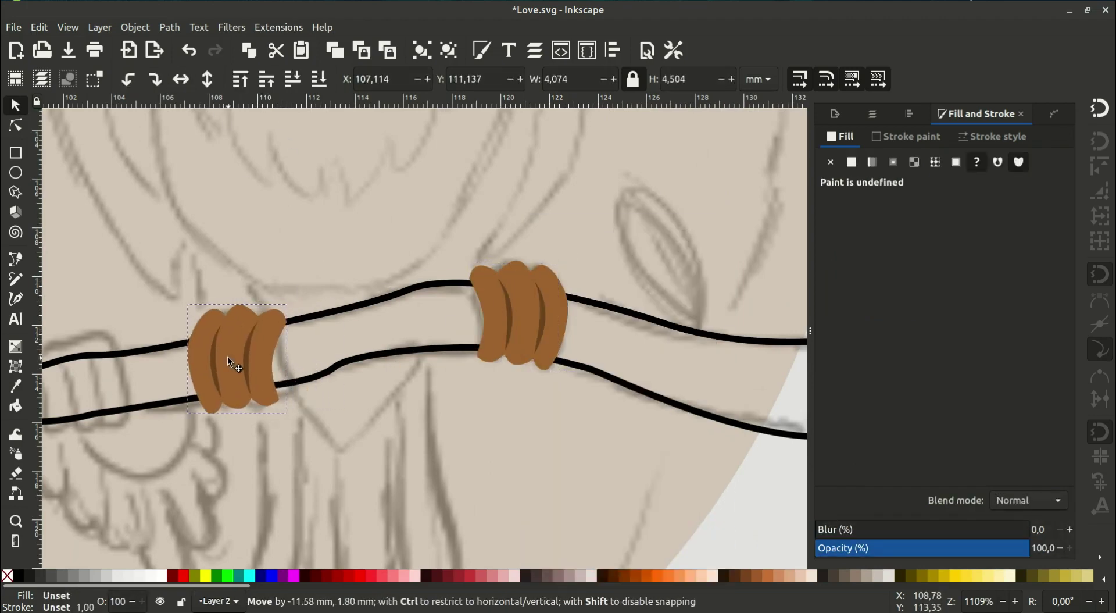
pyautogui.hscroll(-10, 228, 357)
pyautogui.rightClick(632, 284)
pyautogui.click(650, 292)
pyautogui.moveTo(650, 292); pyautogui.dragTo(292, 271)
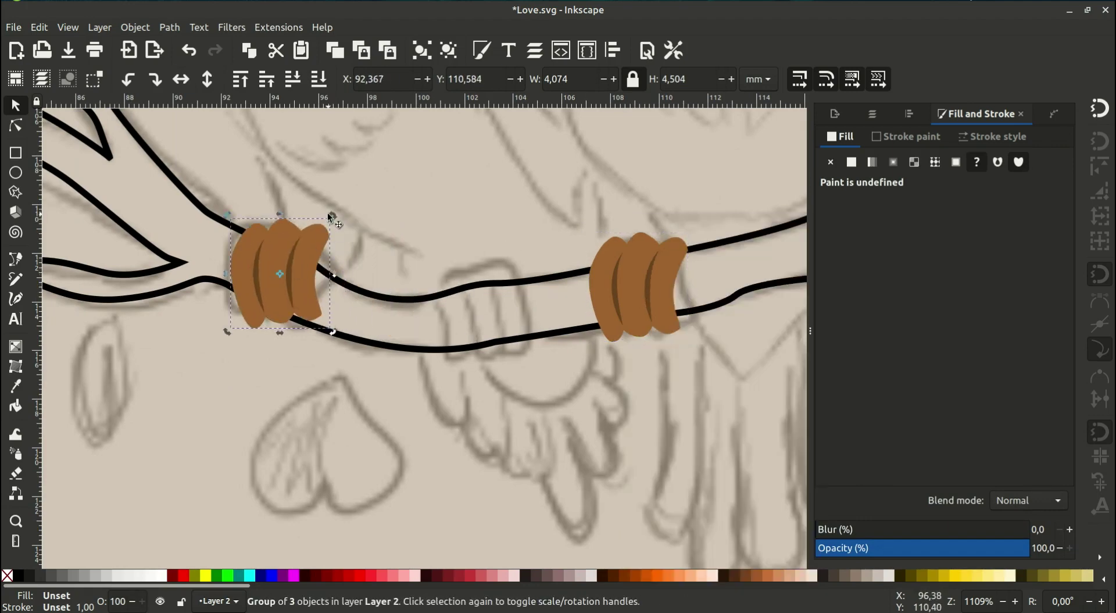
pyautogui.moveTo(329, 214); pyautogui.dragTo(342, 255)
pyautogui.moveTo(332, 259)
pyautogui.mouseDown()
pyautogui.moveTo(313, 260)
pyautogui.moveTo(429, 298)
pyautogui.moveTo(549, 280)
pyautogui.moveTo(508, 300)
pyautogui.mouseUp()
# Paste another binding onto the branch's middle and fill the branch with brown 7c4e26
pyautogui.rightClick(294, 265)
pyautogui.click(314, 286)
pyautogui.click(523, 285)
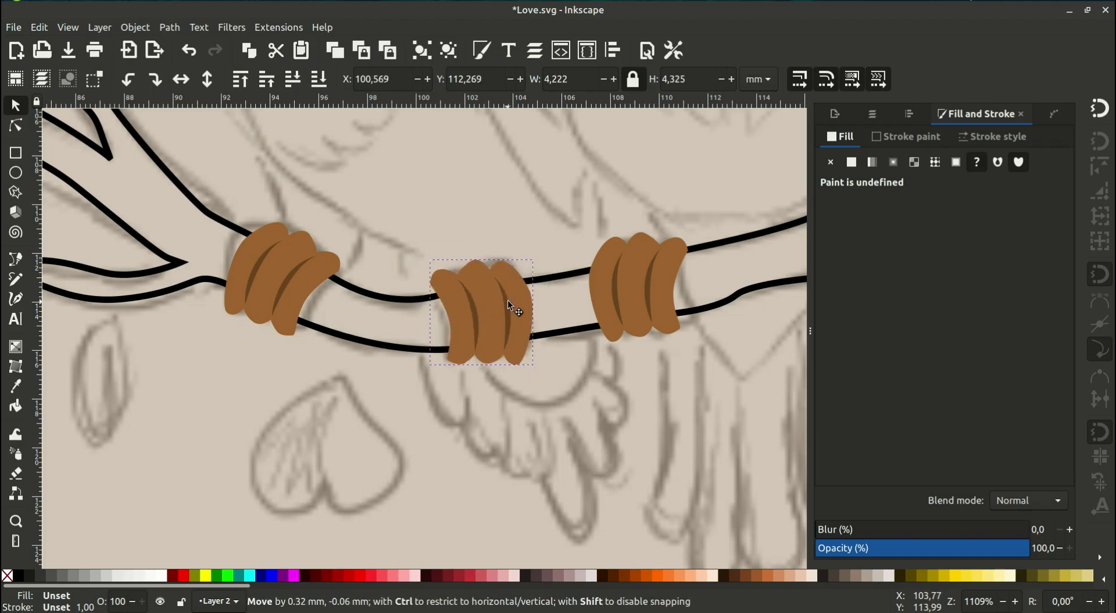
pyautogui.scroll(-3, 526, 380)
pyautogui.scroll(1, 588, 360)
pyautogui.click(588, 360)
pyautogui.click(852, 162)
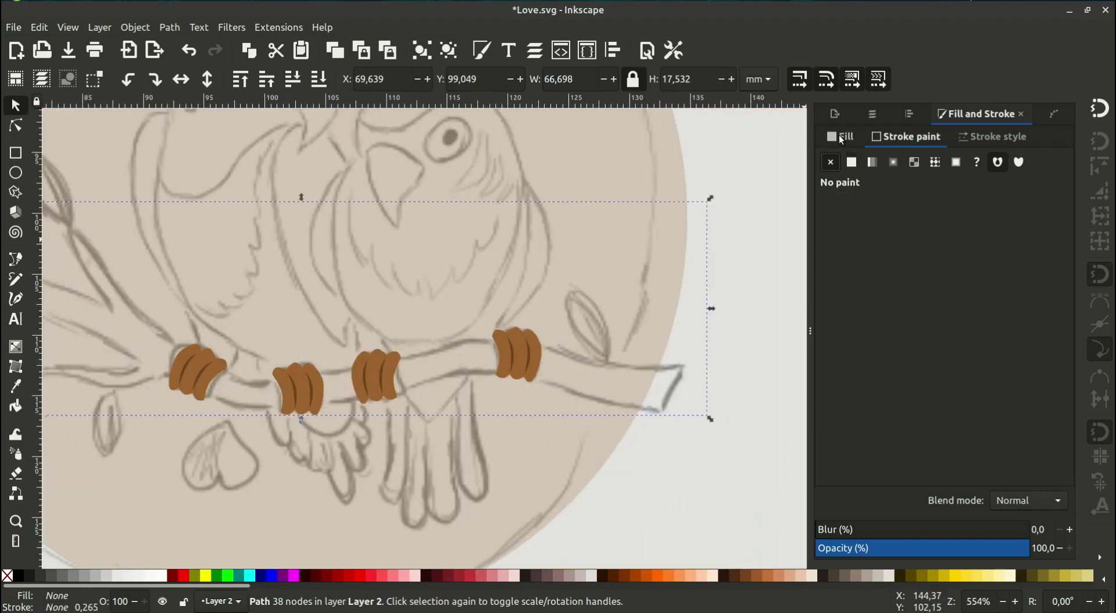
# Shrink and reposition the middle and left bindings to fit the branch
pyautogui.click(566, 347)
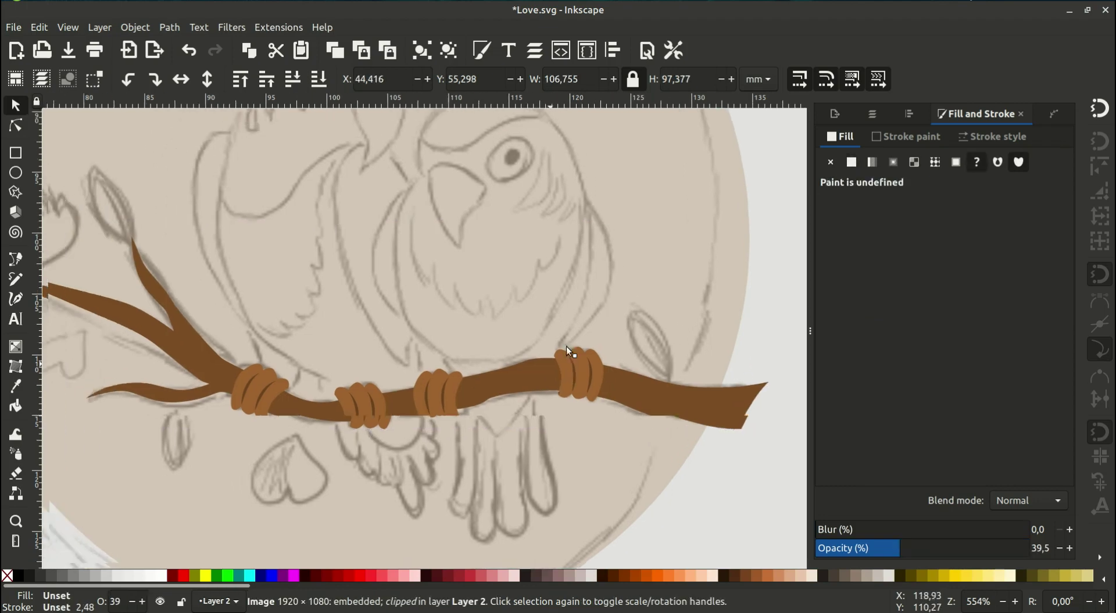
pyautogui.scroll(2, 566, 346)
pyautogui.moveTo(424, 350); pyautogui.dragTo(427, 358)
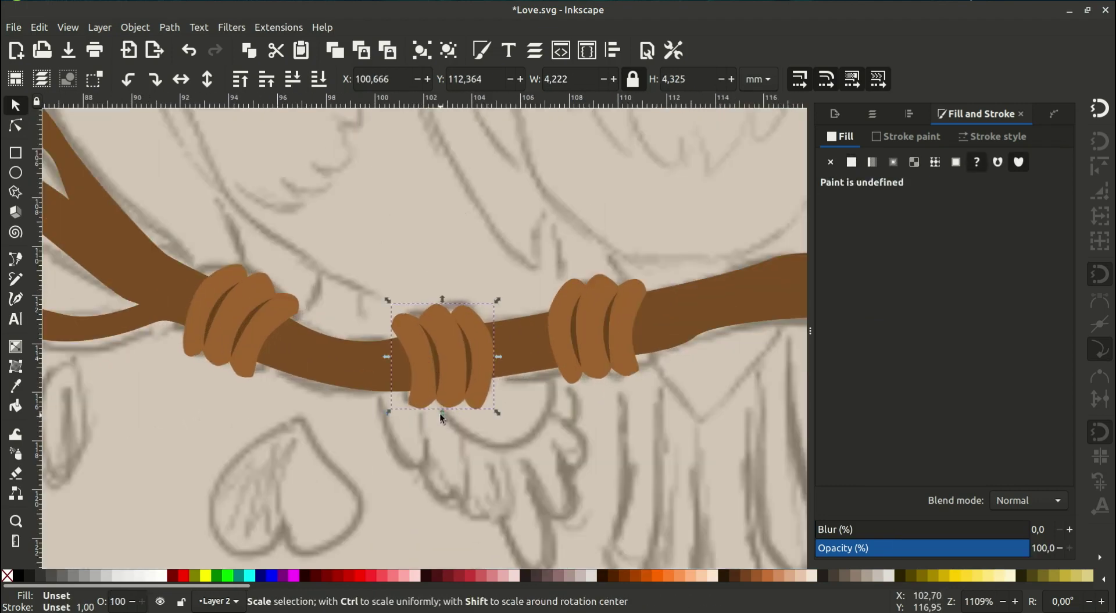
pyautogui.moveTo(442, 411); pyautogui.dragTo(437, 403)
pyautogui.moveTo(445, 357); pyautogui.dragTo(449, 351)
pyautogui.click(262, 301)
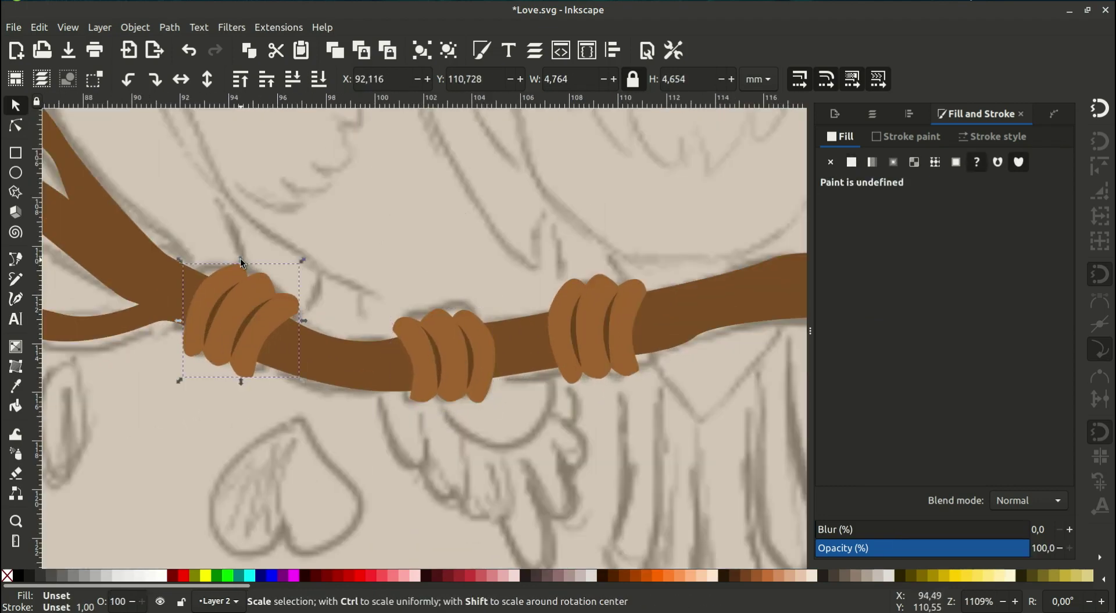
pyautogui.moveTo(240, 258); pyautogui.dragTo(239, 267)
pyautogui.moveTo(177, 378); pyautogui.dragTo(184, 373)
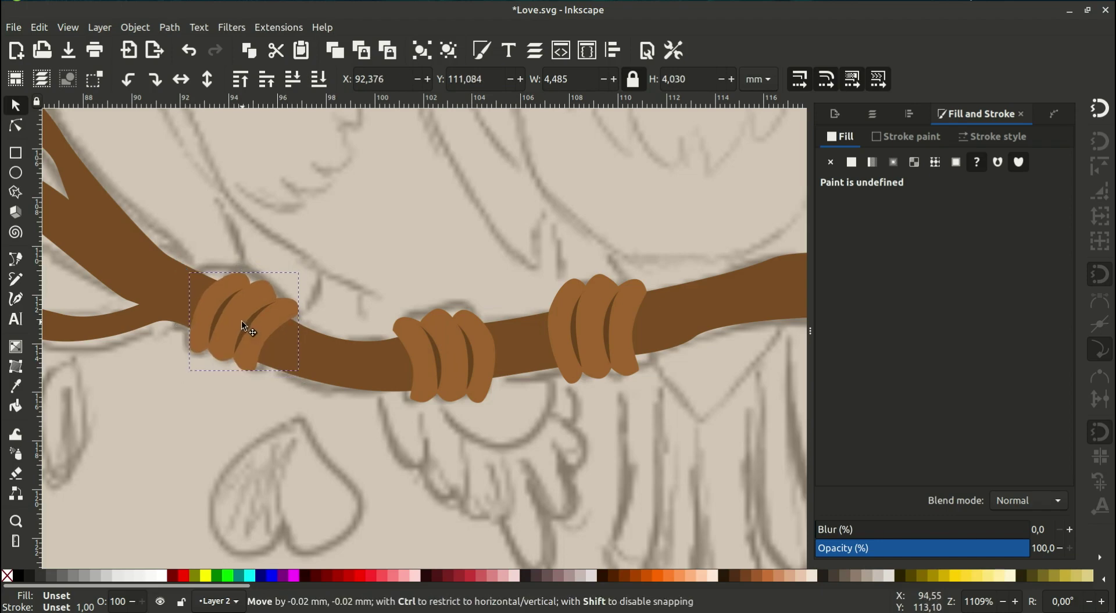
pyautogui.click(531, 279)
pyautogui.scroll(-3, 469, 304)
pyautogui.hscroll(1, 415, 352)
# Begin a Bezier outline of the right bird from its head down its left side
pyautogui.press('b')
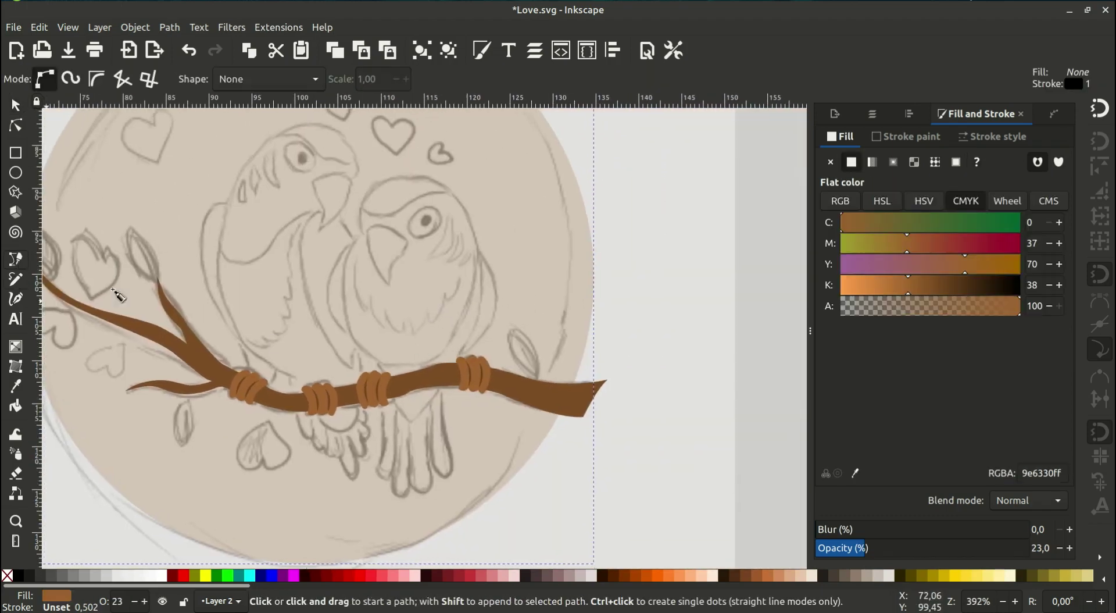
pyautogui.hscroll(1, 339, 290)
pyautogui.scroll(3, 349, 233)
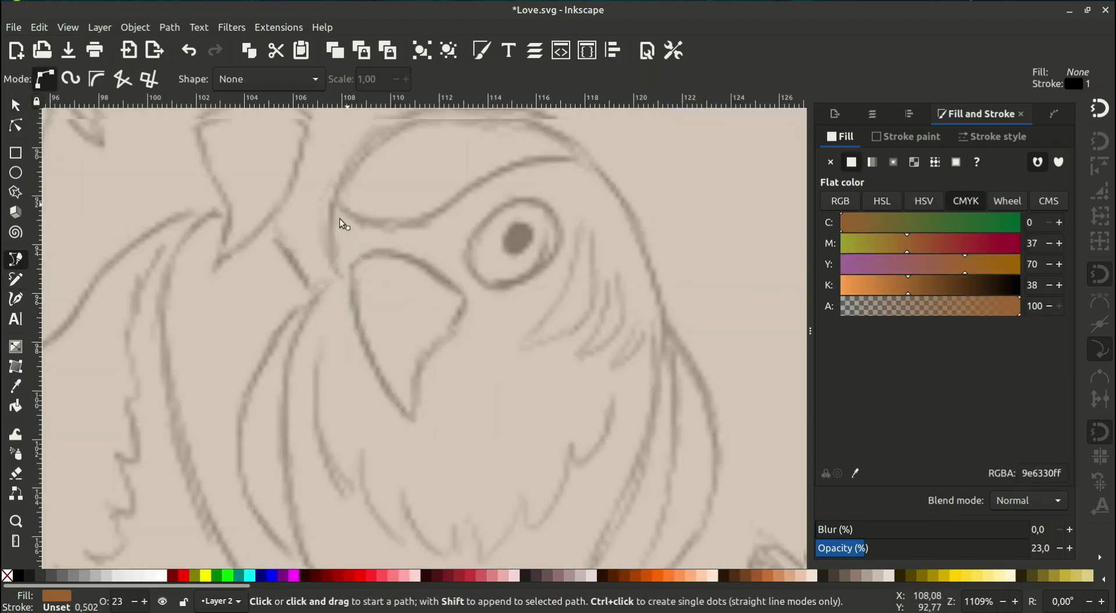
pyautogui.click(401, 148)
pyautogui.moveTo(349, 167); pyautogui.dragTo(312, 232)
pyautogui.moveTo(317, 305)
pyautogui.mouseDown()
pyautogui.moveTo(338, 327)
pyautogui.moveTo(336, 345)
pyautogui.mouseUp()
pyautogui.scroll(-6, 349, 262)
pyautogui.hscroll(-3, 349, 262)
pyautogui.scroll(-4, 335, 326)
pyautogui.hscroll(1, 335, 325)
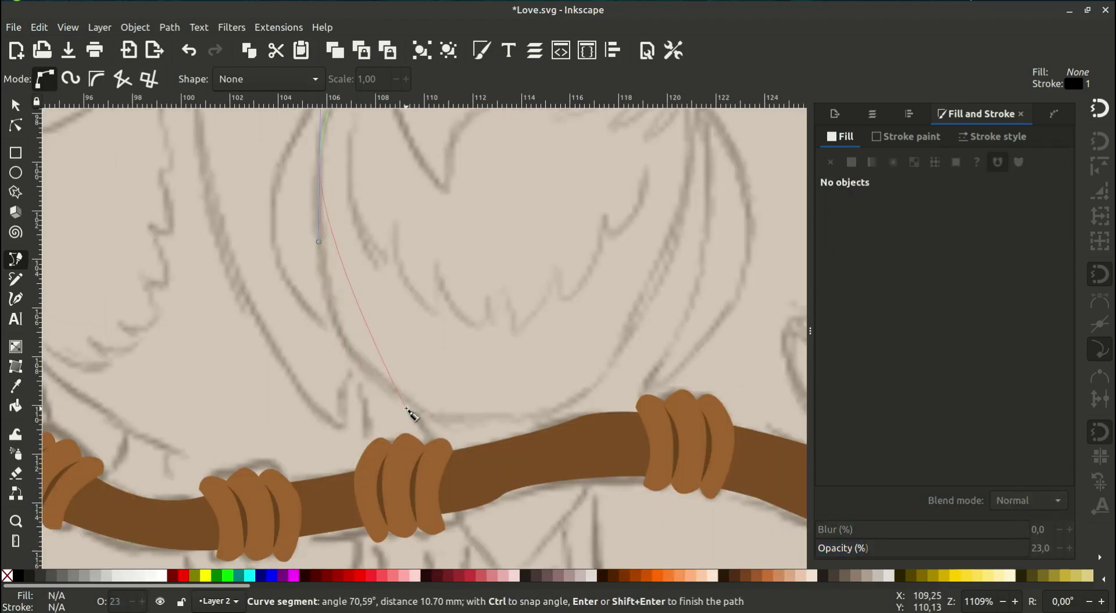
# Continue the outline around the belly and right side, closing it at the head
pyautogui.moveTo(434, 418); pyautogui.dragTo(484, 447)
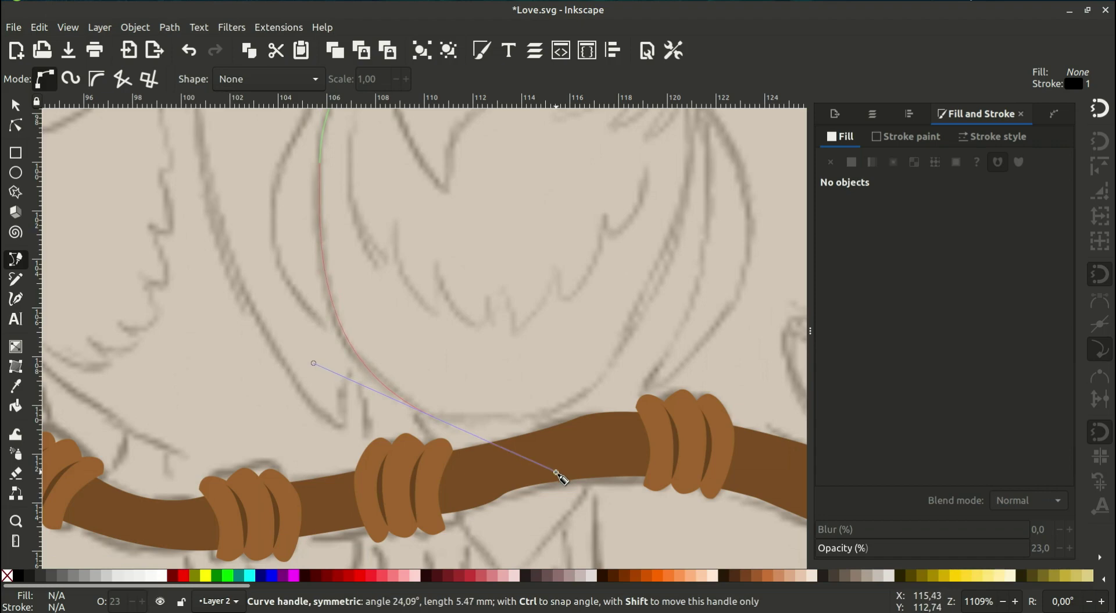
pyautogui.moveTo(557, 474); pyautogui.dragTo(557, 474)
pyautogui.moveTo(601, 382); pyautogui.dragTo(619, 362)
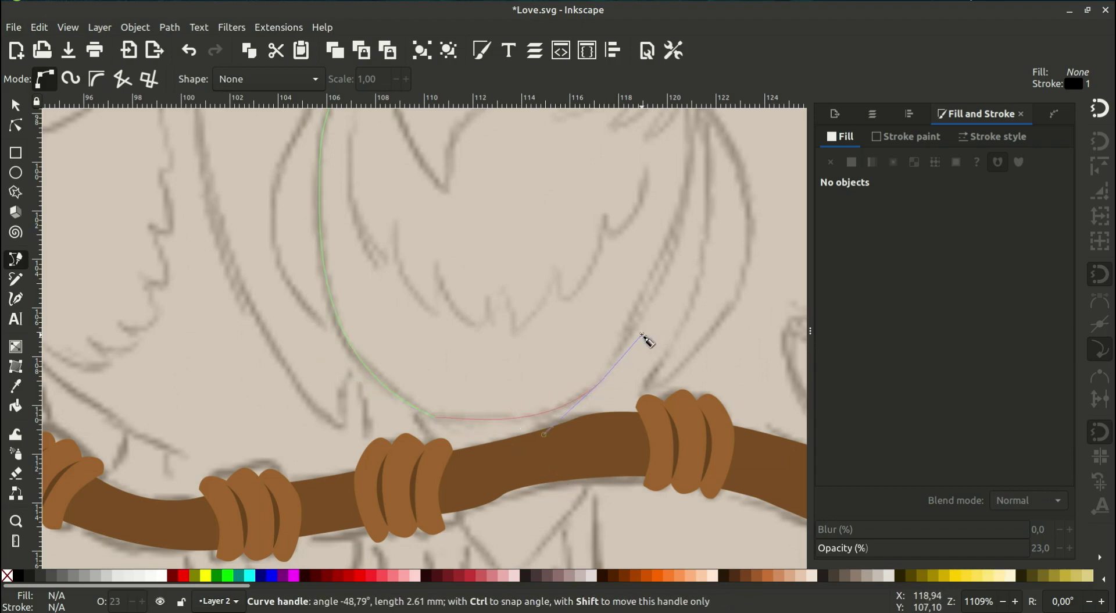
pyautogui.moveTo(656, 331); pyautogui.dragTo(640, 332)
pyautogui.scroll(5, 611, 372)
pyautogui.hscroll(3, 610, 372)
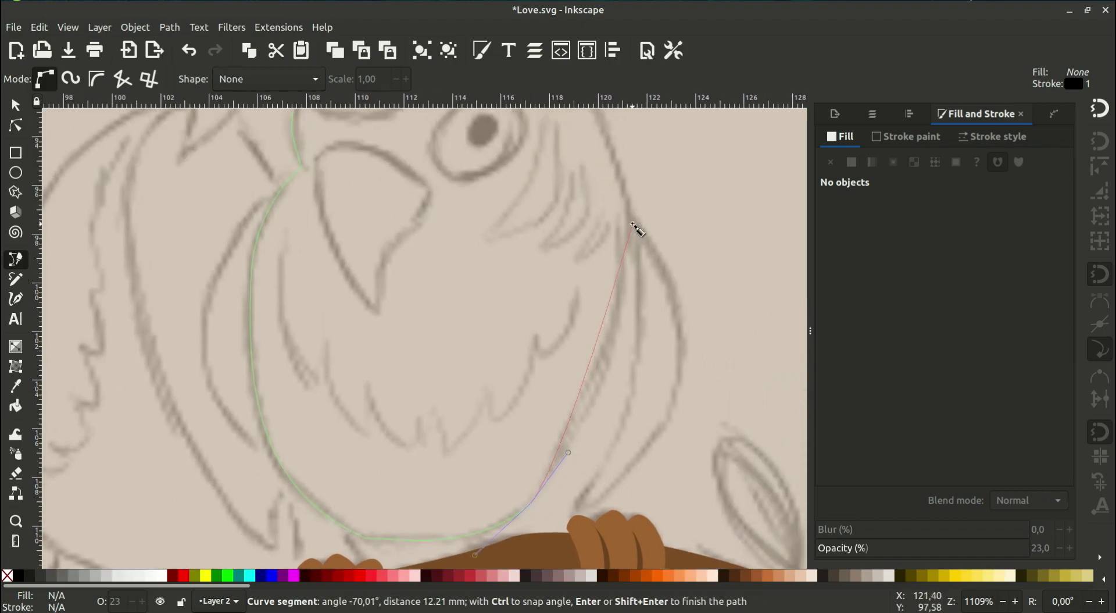
pyautogui.moveTo(625, 190); pyautogui.dragTo(643, 117)
pyautogui.scroll(3, 620, 316)
pyautogui.scroll(3, 533, 192)
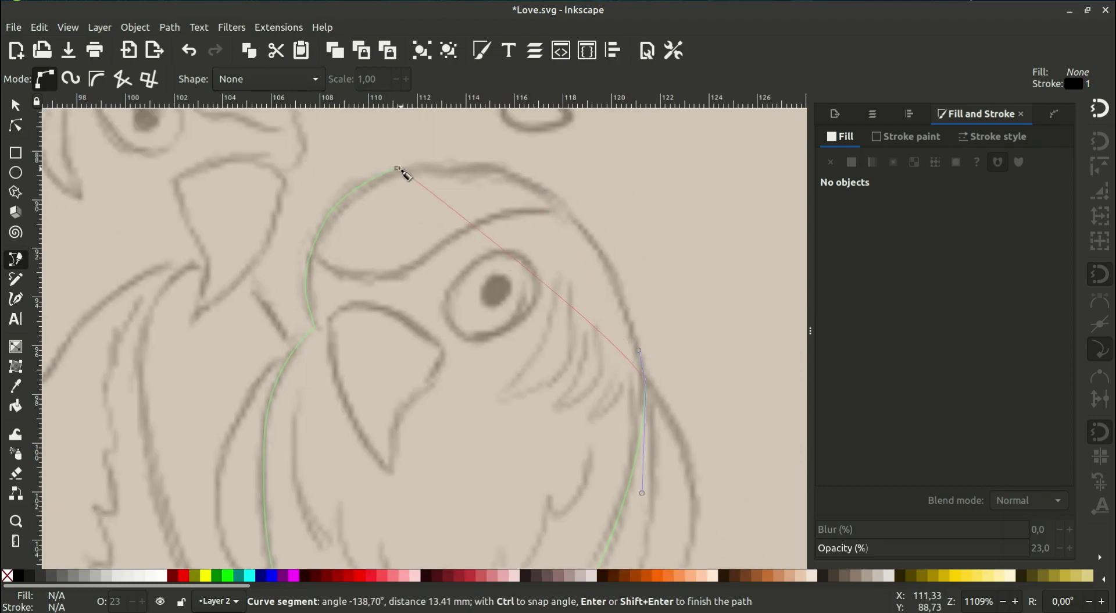
pyautogui.moveTo(397, 168); pyautogui.dragTo(384, 181)
pyautogui.moveTo(198, 218); pyautogui.dragTo(182, 212)
pyautogui.scroll(-5, 493, 175)
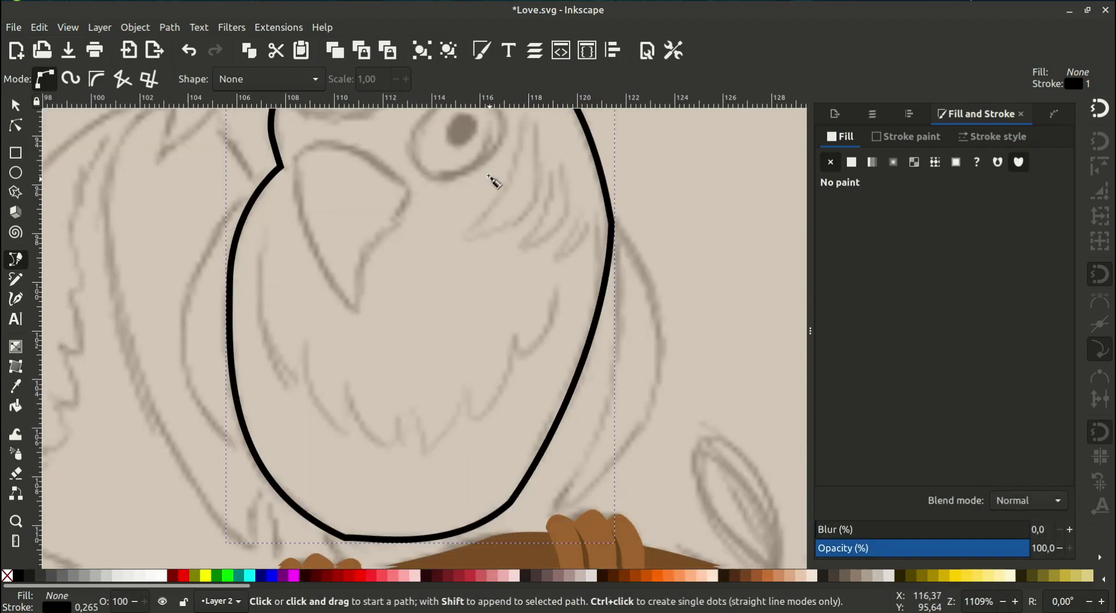
# Refine the outline's bottom and right-side nodes, then zoom out to see the whole bird
pyautogui.press('n')
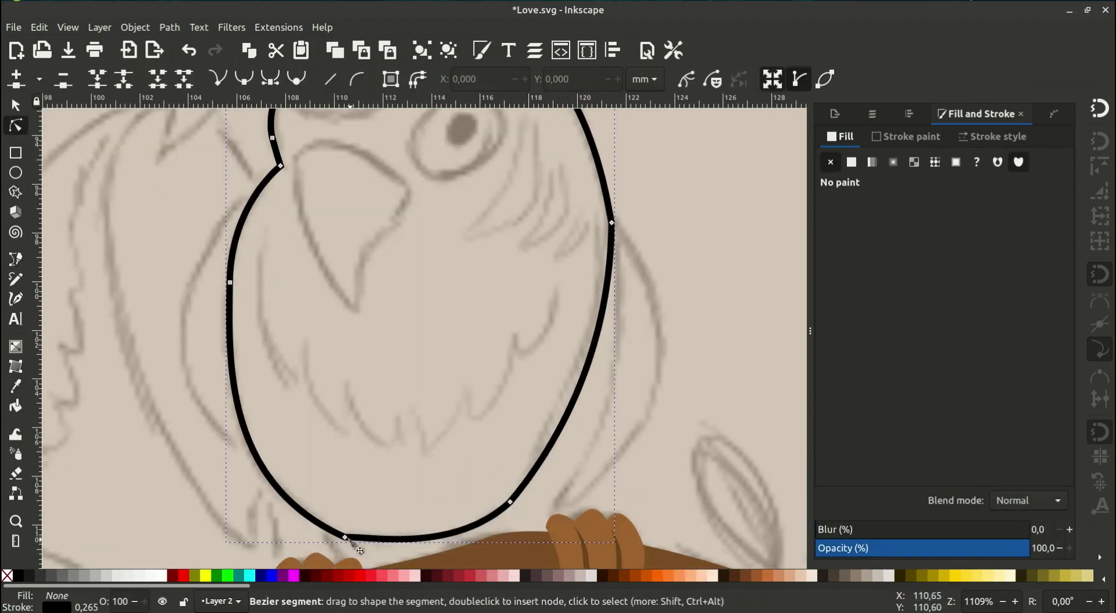
pyautogui.click(345, 537)
pyautogui.moveTo(348, 541); pyautogui.dragTo(352, 533)
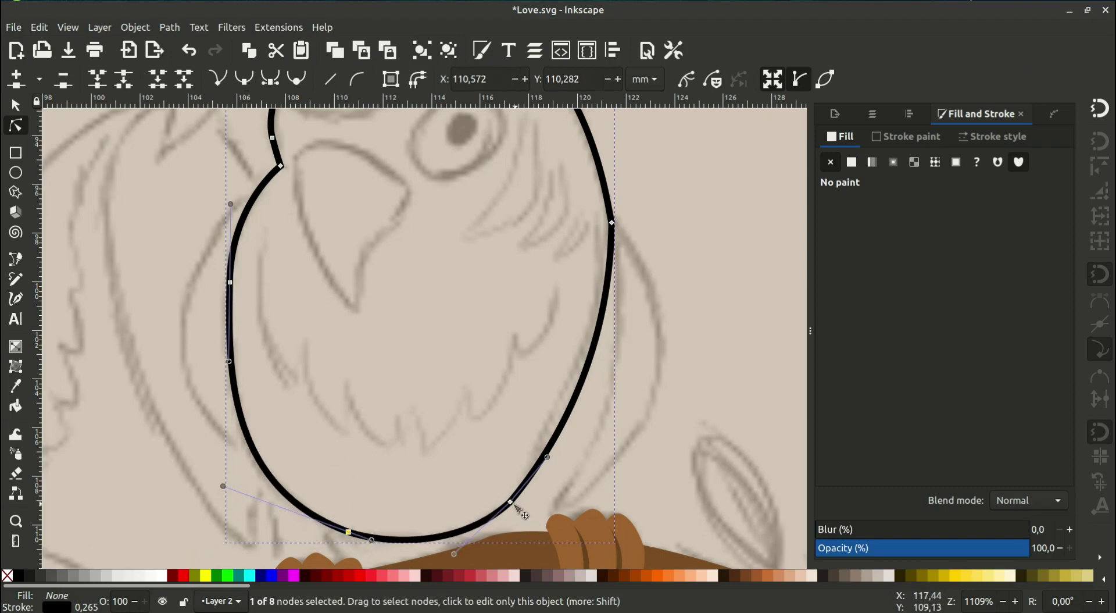
pyautogui.moveTo(513, 504); pyautogui.dragTo(510, 502)
pyautogui.moveTo(611, 222); pyautogui.dragTo(607, 223)
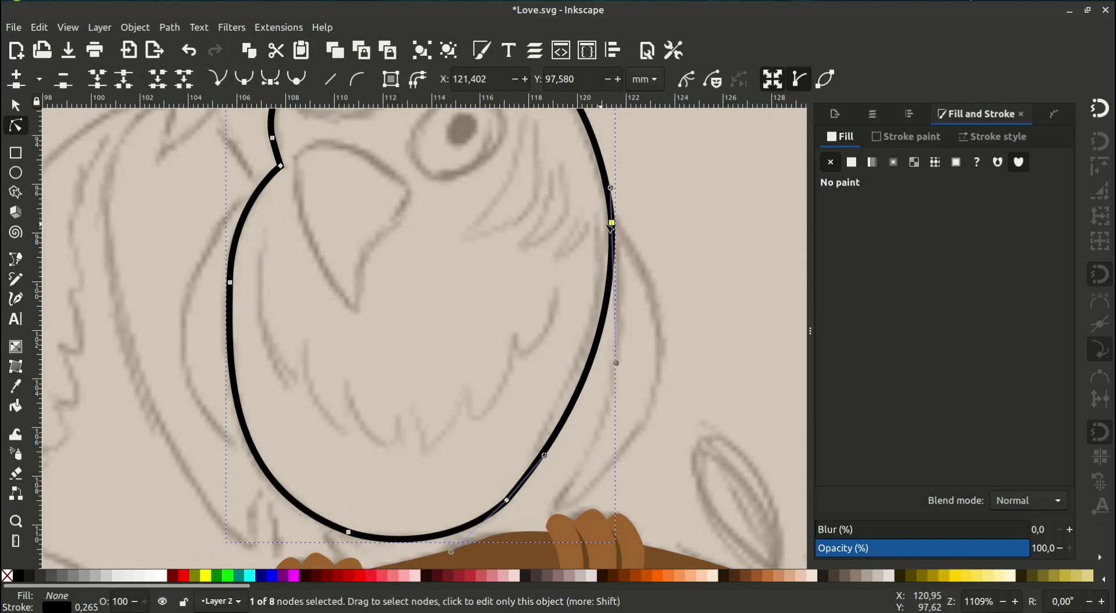
pyautogui.click(678, 274)
pyautogui.press('-')
pyautogui.press('-')
# Draw a closed beak outline on the right bird's head
pyautogui.press('b')
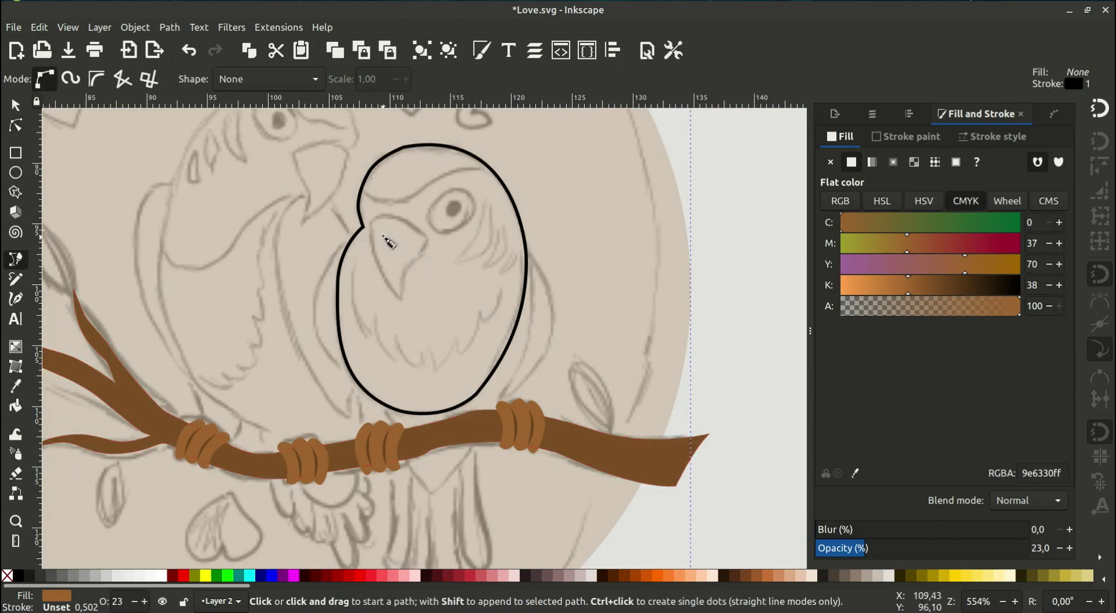
pyautogui.press('+')
pyautogui.press('+')
pyautogui.click(358, 207)
pyautogui.moveTo(422, 361)
pyautogui.mouseDown()
pyautogui.moveTo(487, 409)
pyautogui.moveTo(424, 369)
pyautogui.mouseUp()
pyautogui.moveTo(436, 294); pyautogui.dragTo(460, 271)
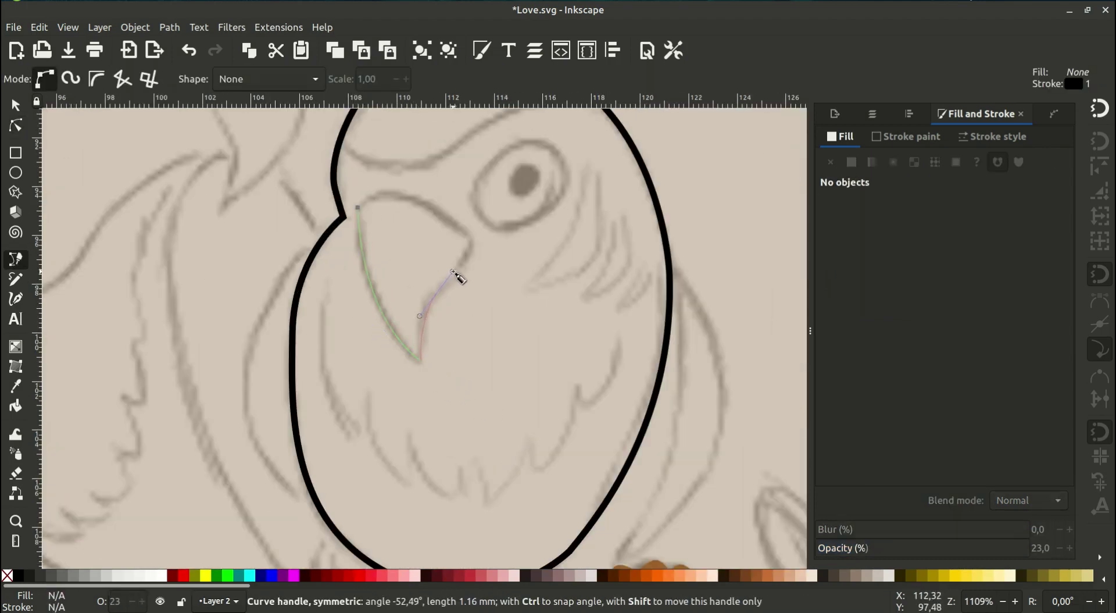
pyautogui.click(478, 243)
pyautogui.moveTo(358, 207); pyautogui.dragTo(339, 226)
pyautogui.moveTo(325, 269); pyautogui.dragTo(329, 265)
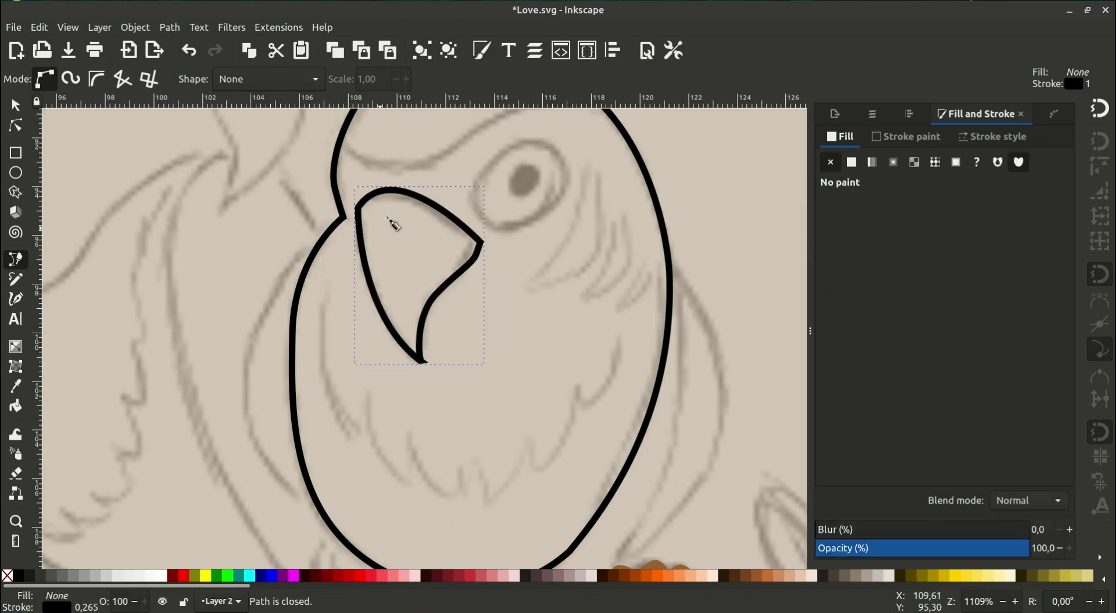
# Draw a closed crown patch outline over the head above the eye
pyautogui.scroll(6, 391, 220)
pyautogui.hscroll(2, 392, 219)
pyautogui.click(272, 268)
pyautogui.moveTo(360, 307); pyautogui.dragTo(410, 297)
pyautogui.moveTo(471, 246); pyautogui.dragTo(512, 233)
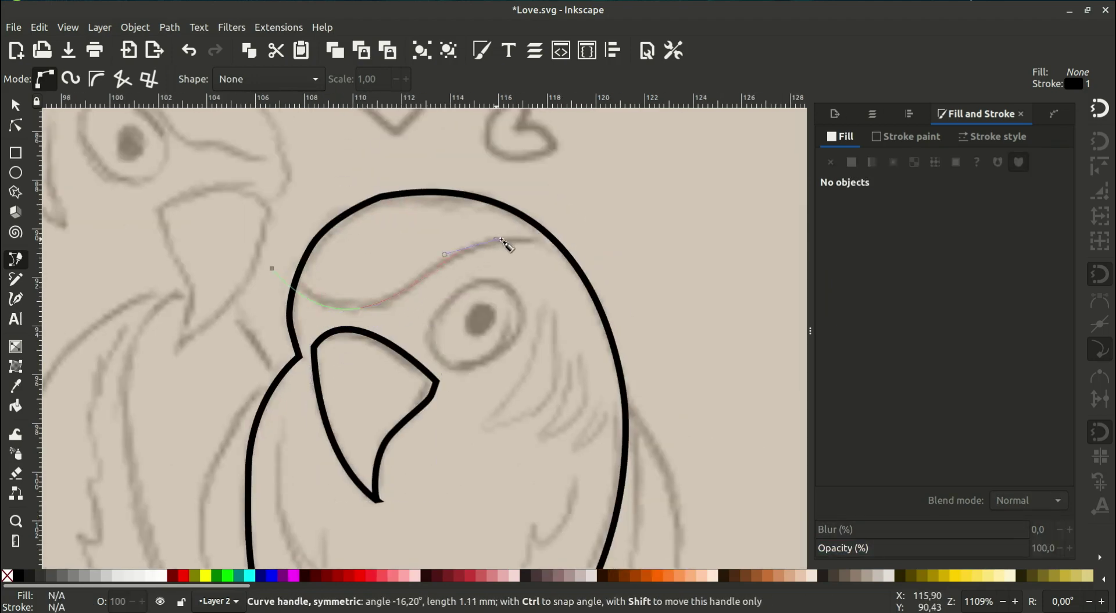
pyautogui.click(570, 239)
pyautogui.click(559, 192)
pyautogui.click(375, 155)
pyautogui.click(306, 195)
pyautogui.click(273, 269)
# Draw an ellipse over the bird's eye and enlarge it slightly to fit the sketch
pyautogui.press('e')
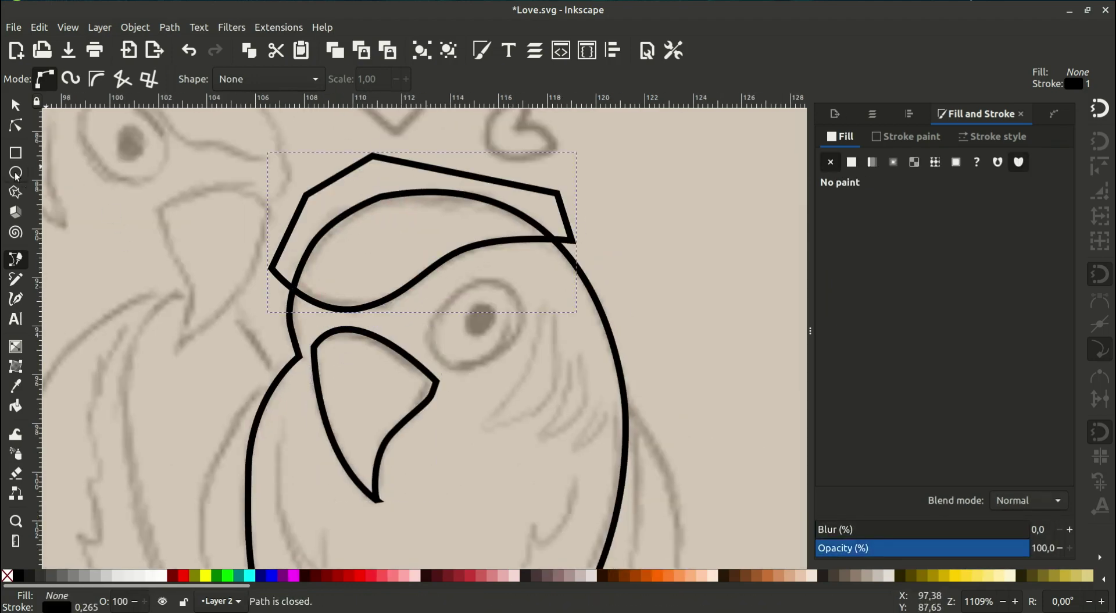
pyautogui.moveTo(613, 239)
pyautogui.mouseDown()
pyautogui.moveTo(708, 307)
pyautogui.moveTo(498, 319)
pyautogui.mouseUp()
pyautogui.press('s')
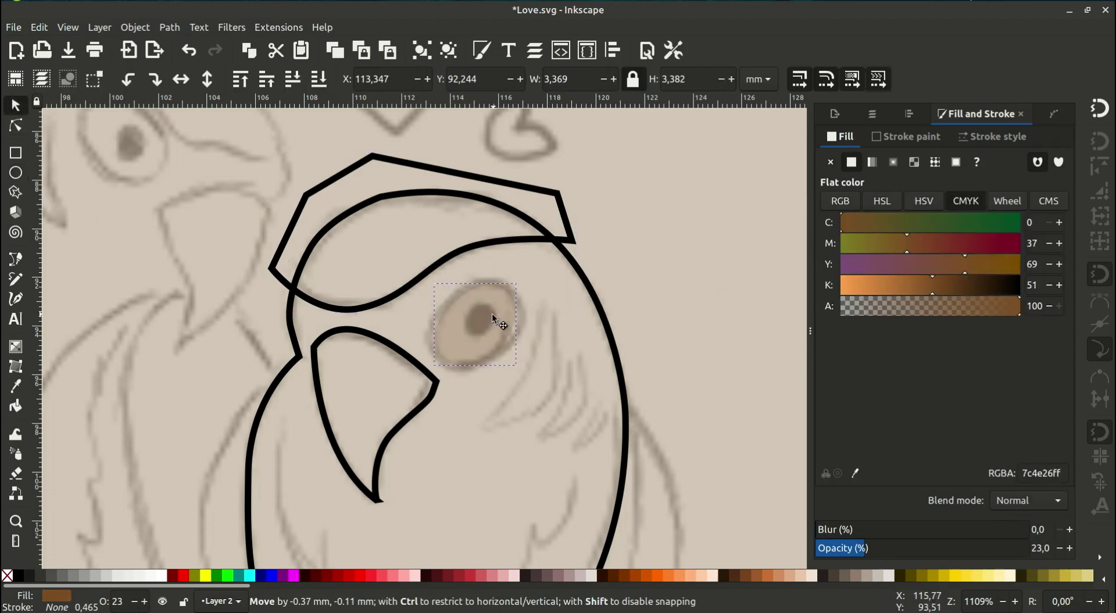
pyautogui.moveTo(517, 282); pyautogui.dragTo(512, 304)
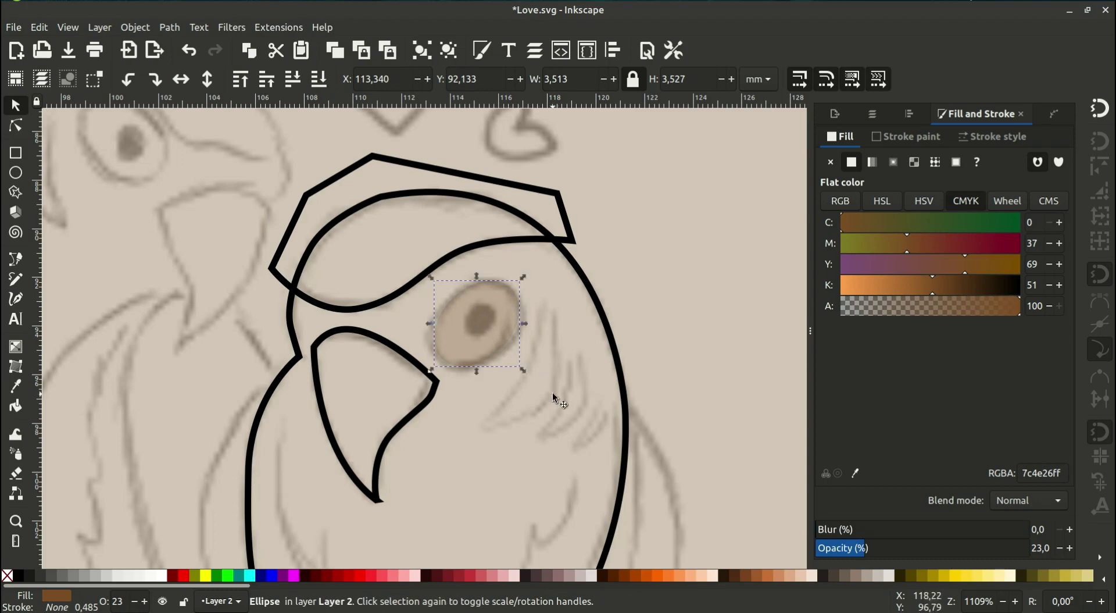
pyautogui.scroll(-5, 412, 372)
pyautogui.keyDown('ctrl'); pyautogui.scroll(-2, 424, 411); pyautogui.keyUp('ctrl')
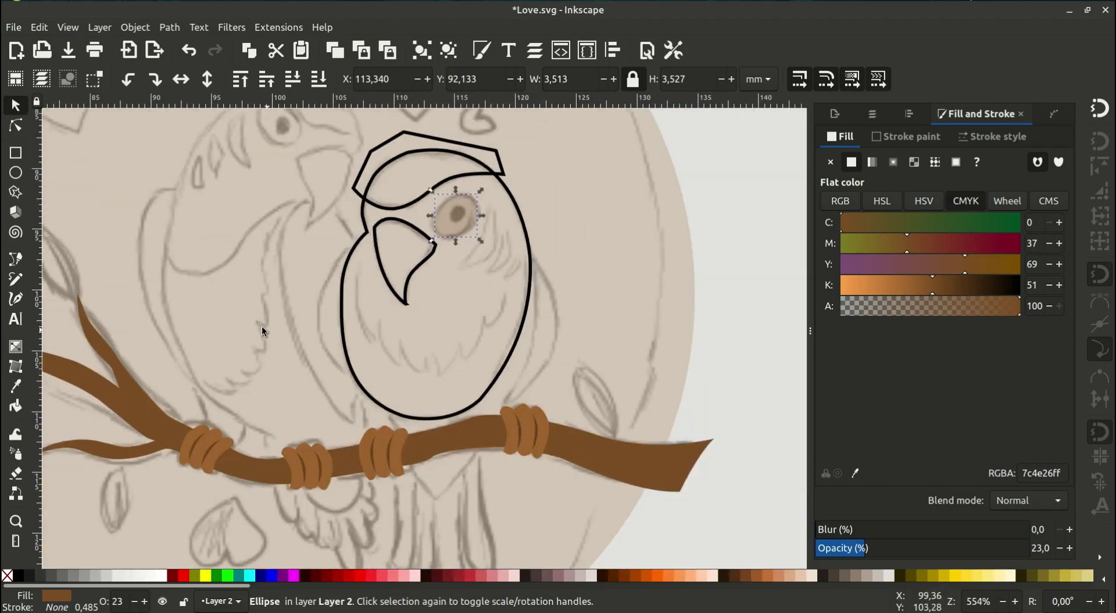
pyautogui.click(14, 263)
pyautogui.keyDown('ctrl'); pyautogui.scroll(1, 361, 279); pyautogui.keyUp('ctrl')
# Draw a wing shape along the body's left side and adjust its nodes
pyautogui.keyDown('ctrl'); pyautogui.scroll(1, 374, 214); pyautogui.keyUp('ctrl')
pyautogui.click(381, 187)
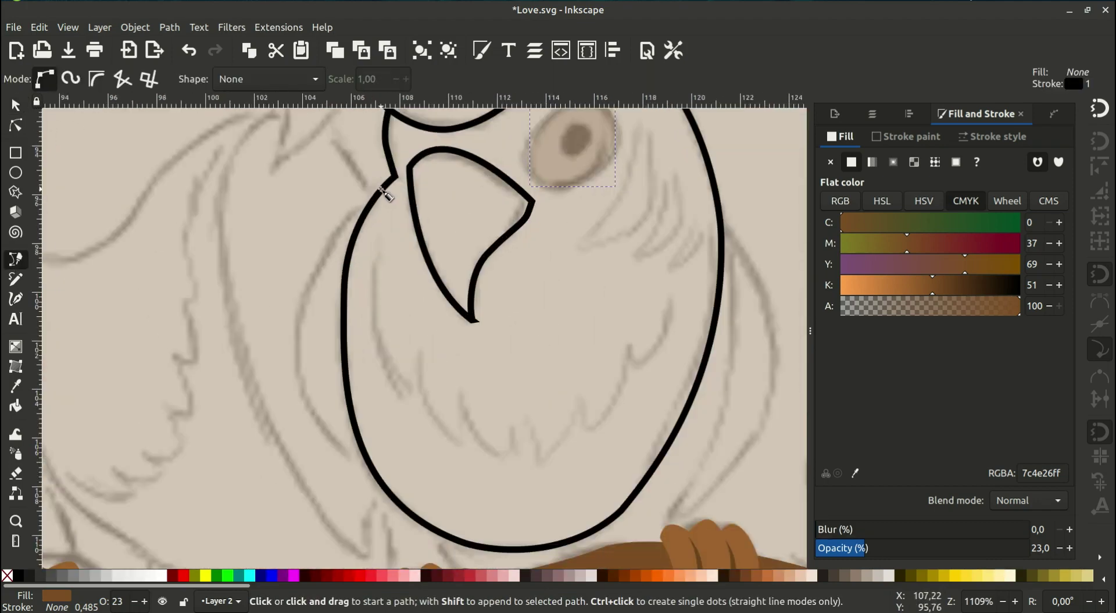
pyautogui.moveTo(326, 229); pyautogui.dragTo(304, 276)
pyautogui.moveTo(298, 358); pyautogui.dragTo(311, 393)
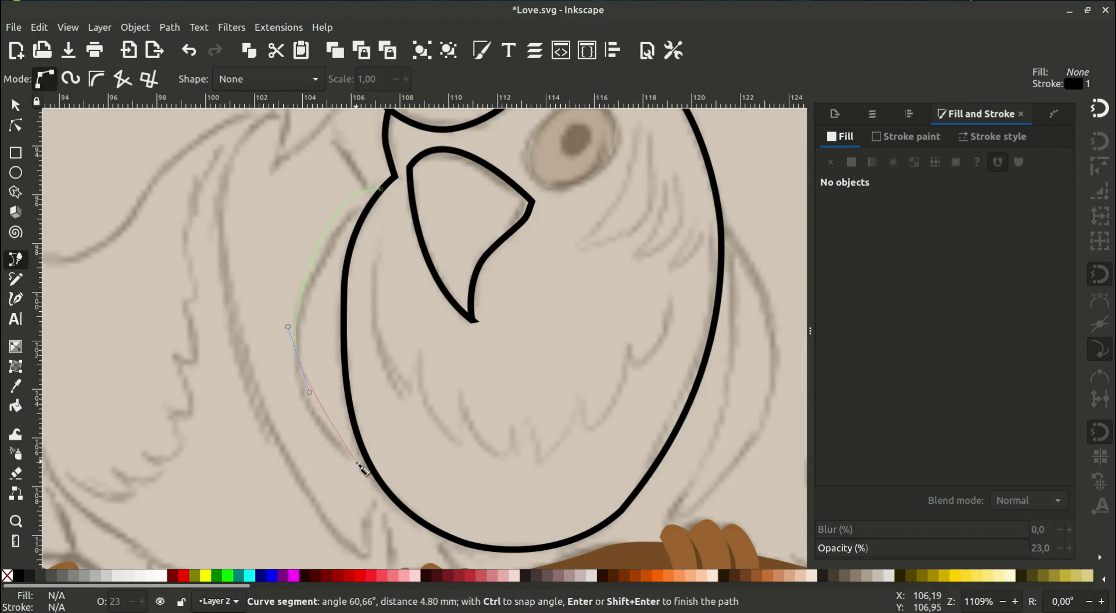
pyautogui.moveTo(368, 467); pyautogui.dragTo(433, 506)
pyautogui.click(400, 477)
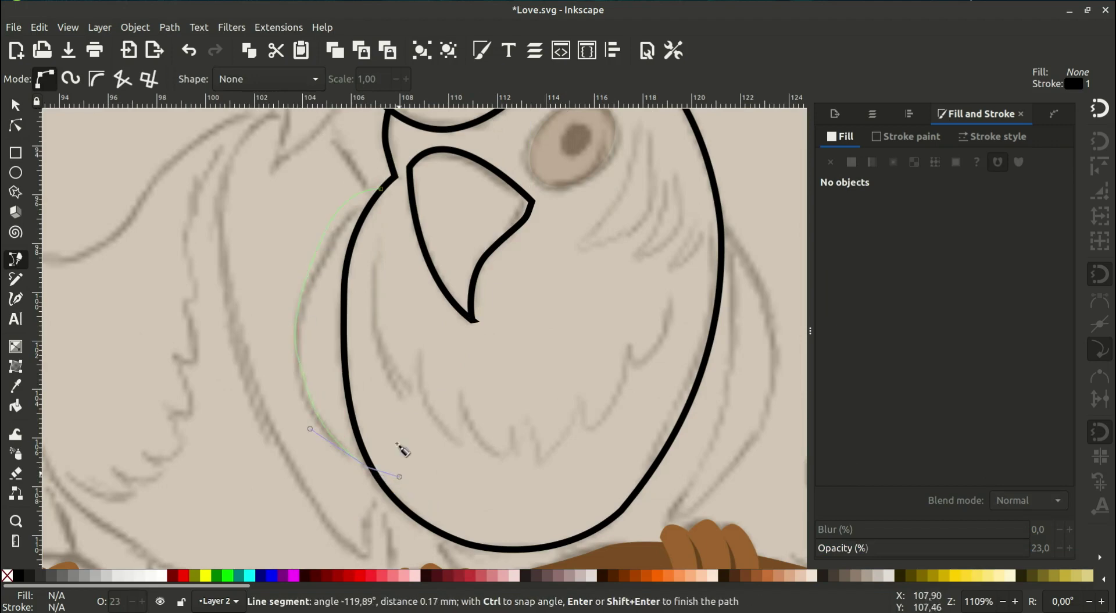
pyautogui.click(381, 188)
pyautogui.press('n')
pyautogui.moveTo(287, 326); pyautogui.dragTo(294, 324)
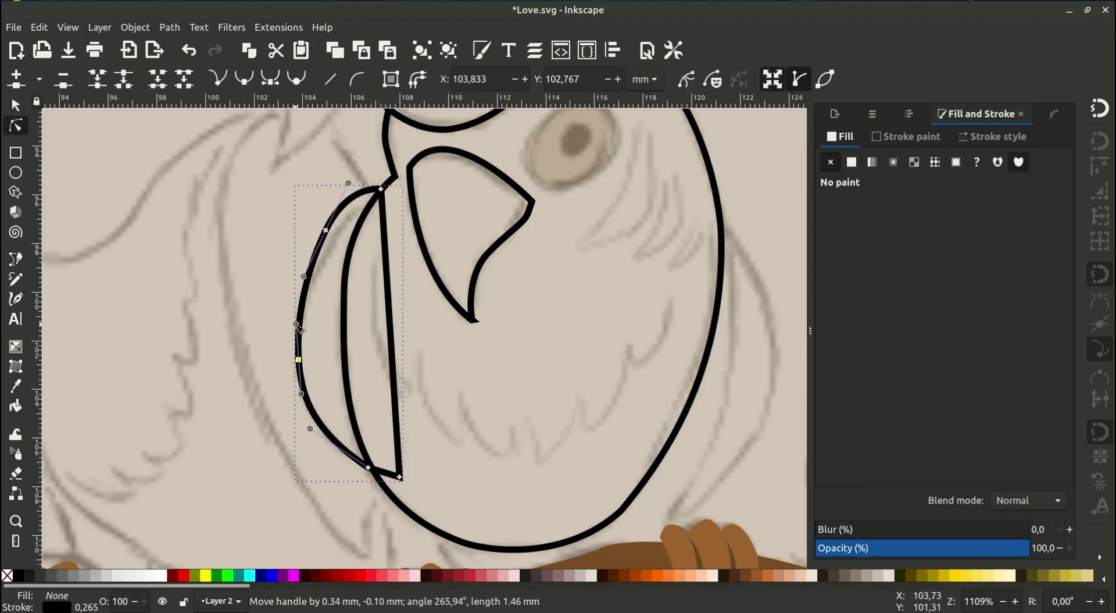
pyautogui.click(325, 230)
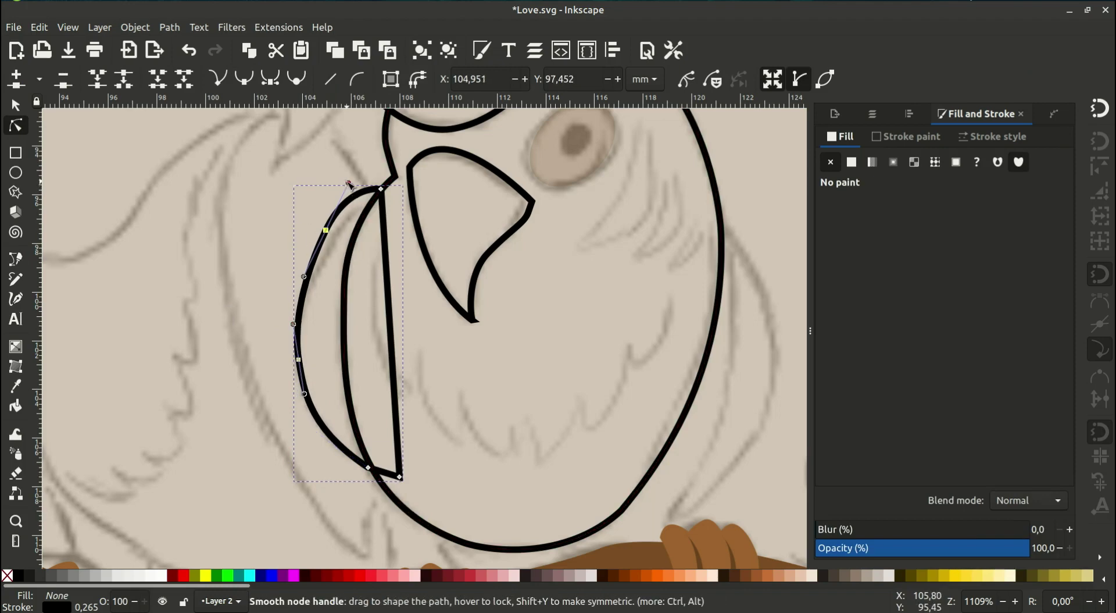
pyautogui.moveTo(349, 184); pyautogui.dragTo(351, 189)
# Cut the wing shape out of the body outline with Path > Difference
pyautogui.click(16, 104)
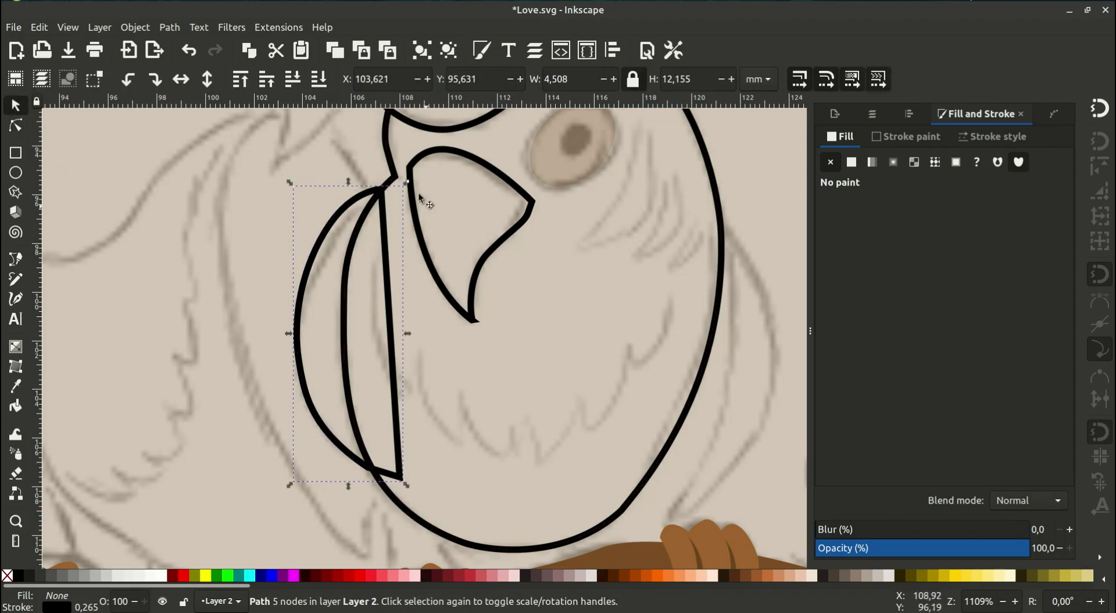
pyautogui.keyDown('shift'); pyautogui.click(393, 160); pyautogui.keyUp('shift')
pyautogui.click(170, 27)
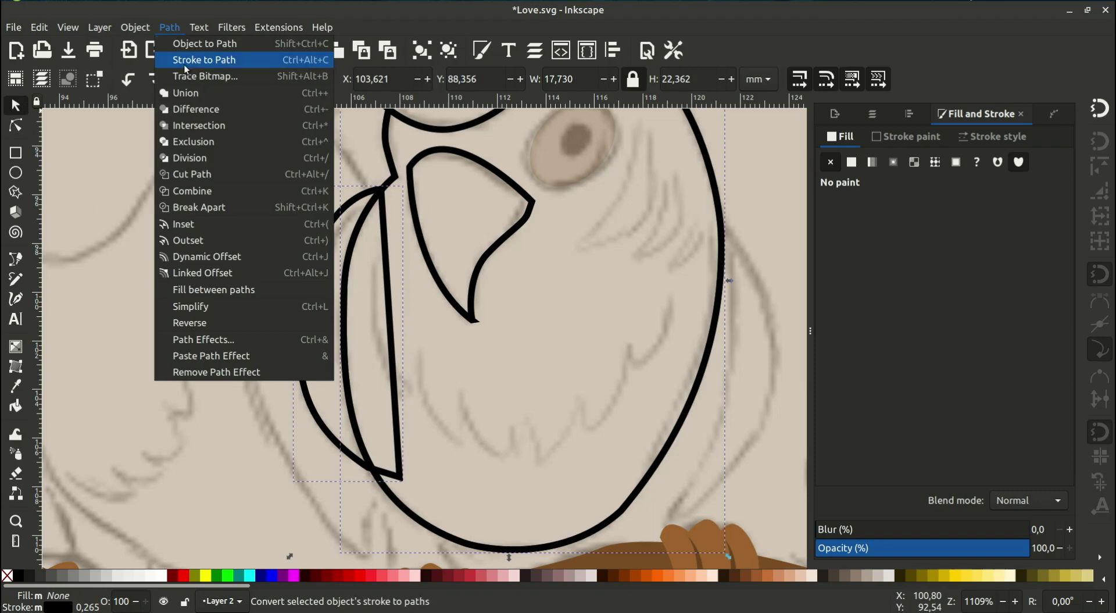
pyautogui.click(192, 102)
pyautogui.scroll(-2, 344, 334)
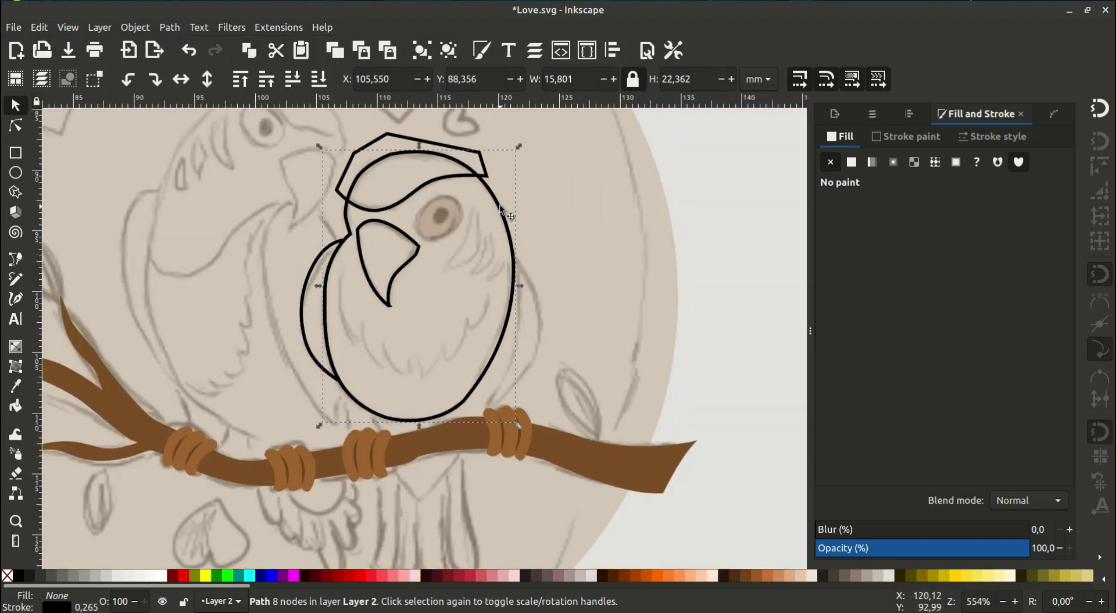
# Trim the cap shape to the head's outline with Path > Intersection
pyautogui.keyDown('shift'); pyautogui.click(445, 147); pyautogui.keyUp('shift')
pyautogui.click(170, 27)
pyautogui.click(192, 122)
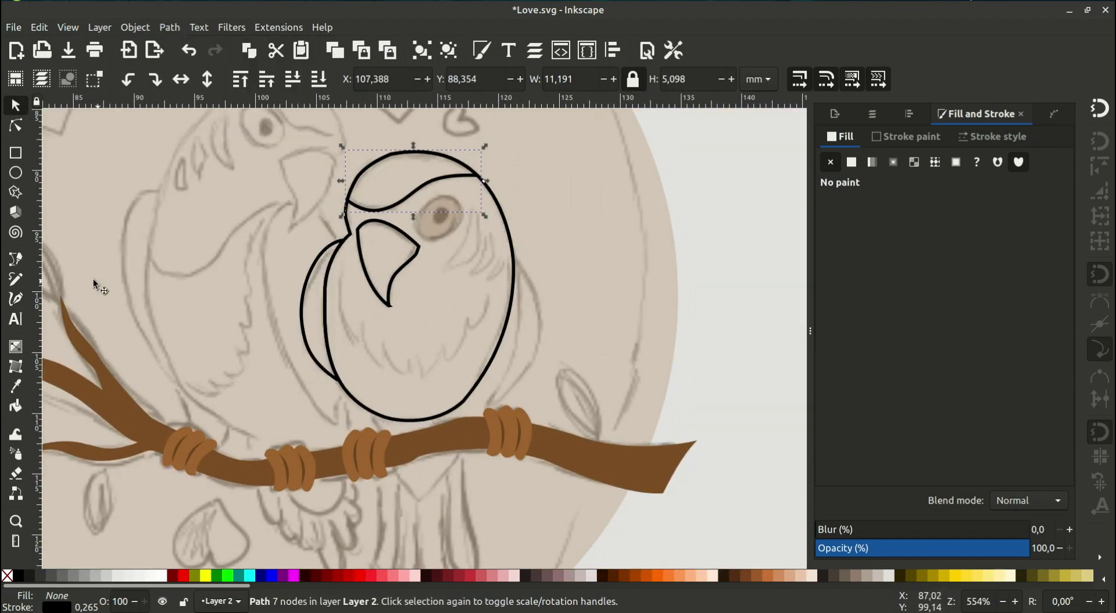
pyautogui.press('b')
pyautogui.scroll(-3, 423, 294)
# Draw a closed shape from the body's right side down below the branch
pyautogui.scroll(1, 500, 175)
pyautogui.click(503, 162)
pyautogui.moveTo(517, 203); pyautogui.dragTo(516, 274)
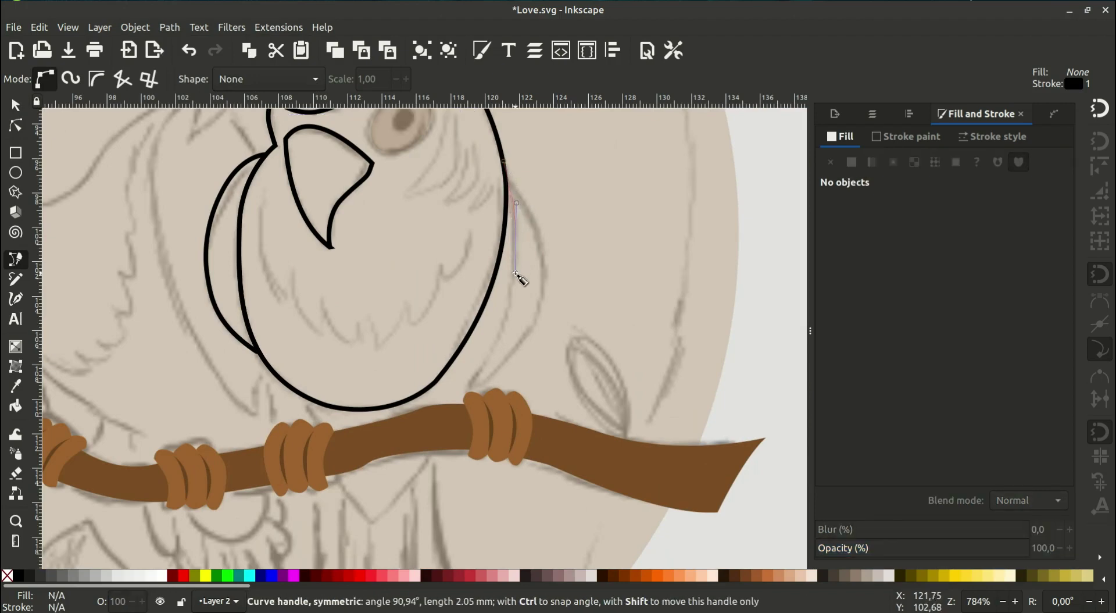
pyautogui.moveTo(446, 430); pyautogui.dragTo(416, 480)
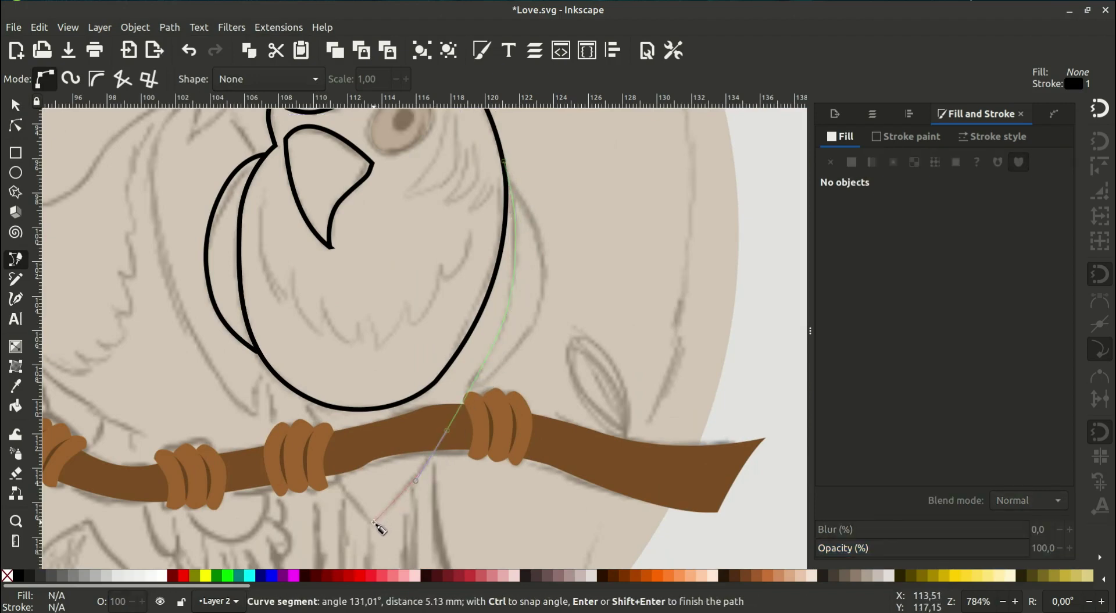
pyautogui.moveTo(302, 399)
pyautogui.mouseDown()
pyautogui.moveTo(302, 367)
pyautogui.moveTo(267, 382)
pyautogui.mouseUp()
pyautogui.click(503, 161)
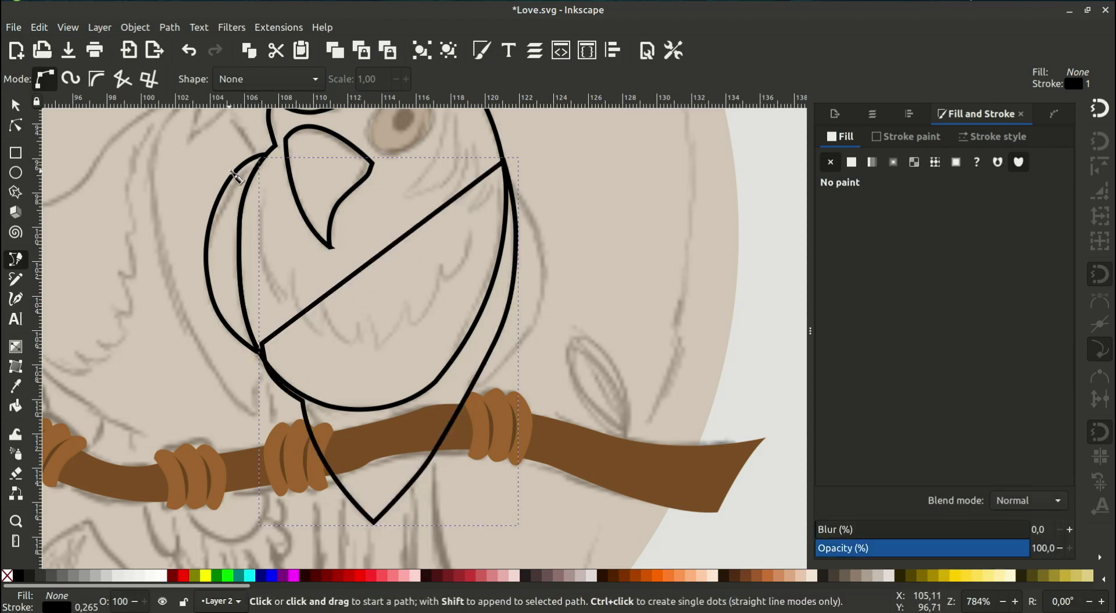
pyautogui.press('s')
# Duplicate the shape and subtract it from the body outline with Path > Difference
pyautogui.rightClick(499, 143)
pyautogui.click(537, 232)
pyautogui.keyDown('shift'); pyautogui.click(508, 334); pyautogui.keyUp('shift')
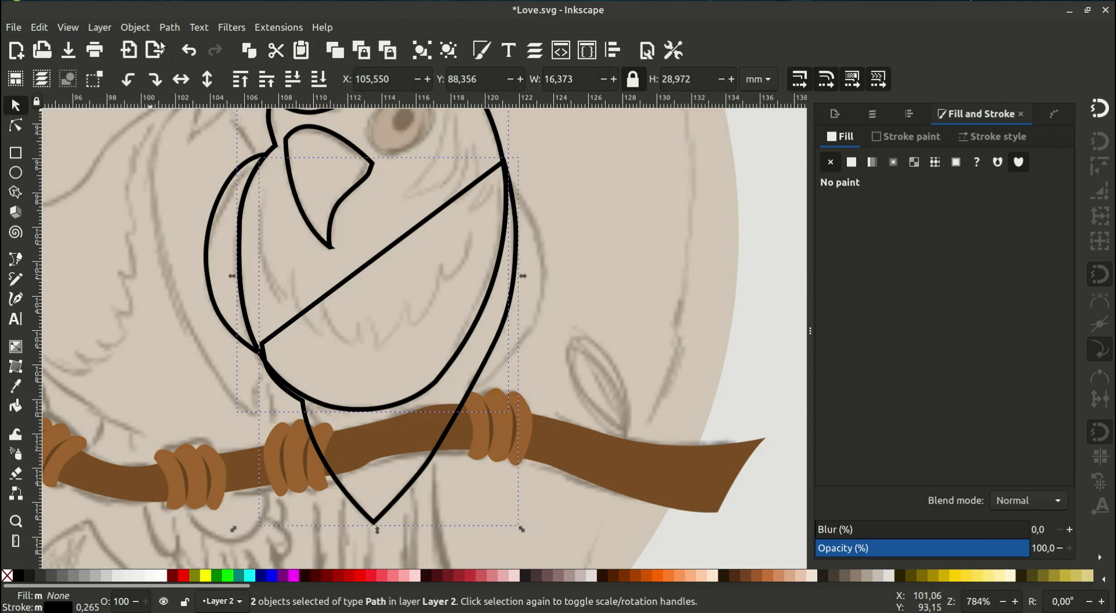
pyautogui.click(169, 27)
pyautogui.click(183, 117)
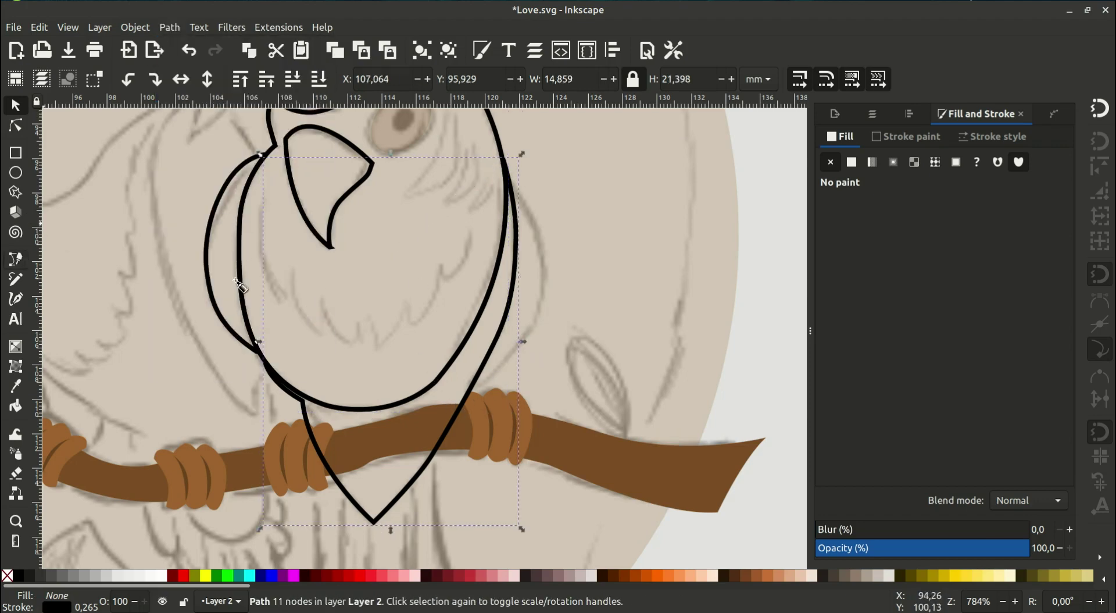
# Draw a right-side wing shape and cut it from the body outline
pyautogui.press('b')
pyautogui.click(506, 168)
pyautogui.moveTo(541, 318); pyautogui.dragTo(524, 342)
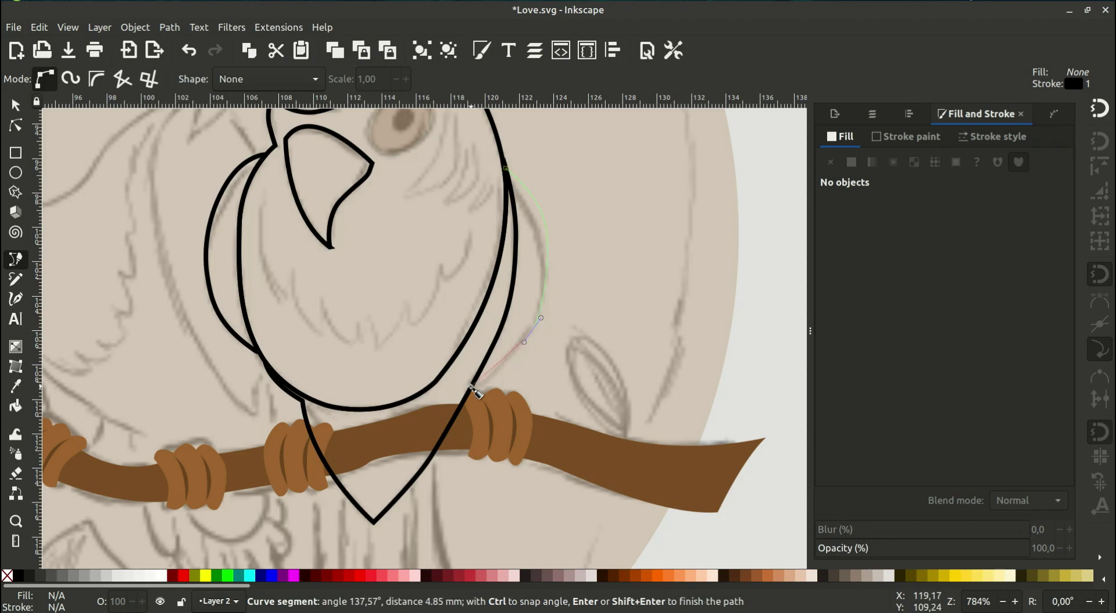
pyautogui.moveTo(471, 387); pyautogui.dragTo(464, 384)
pyautogui.click(505, 168)
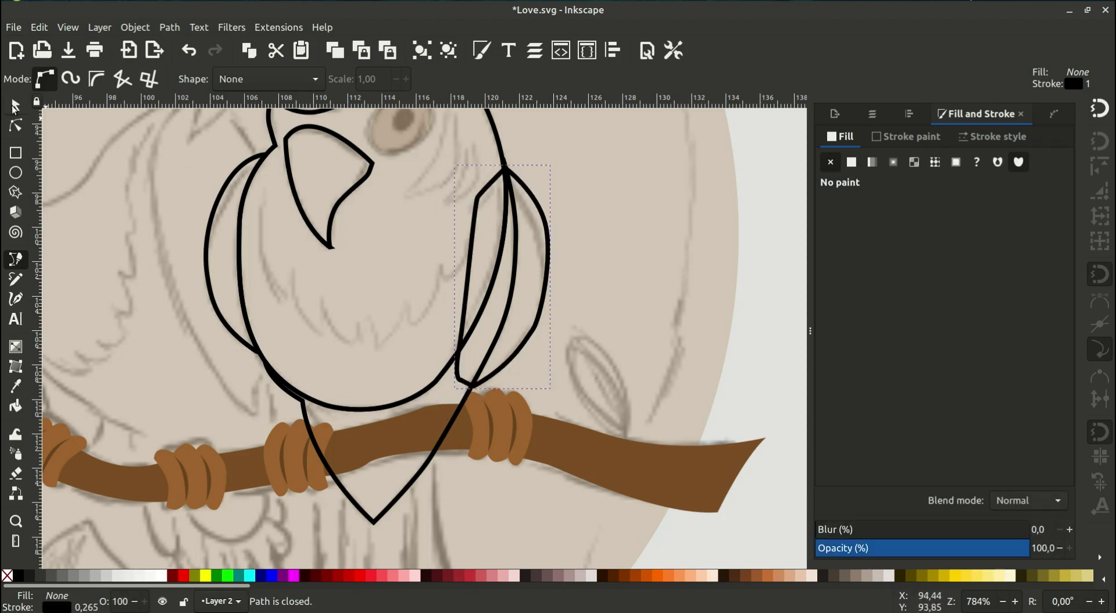
pyautogui.press('s')
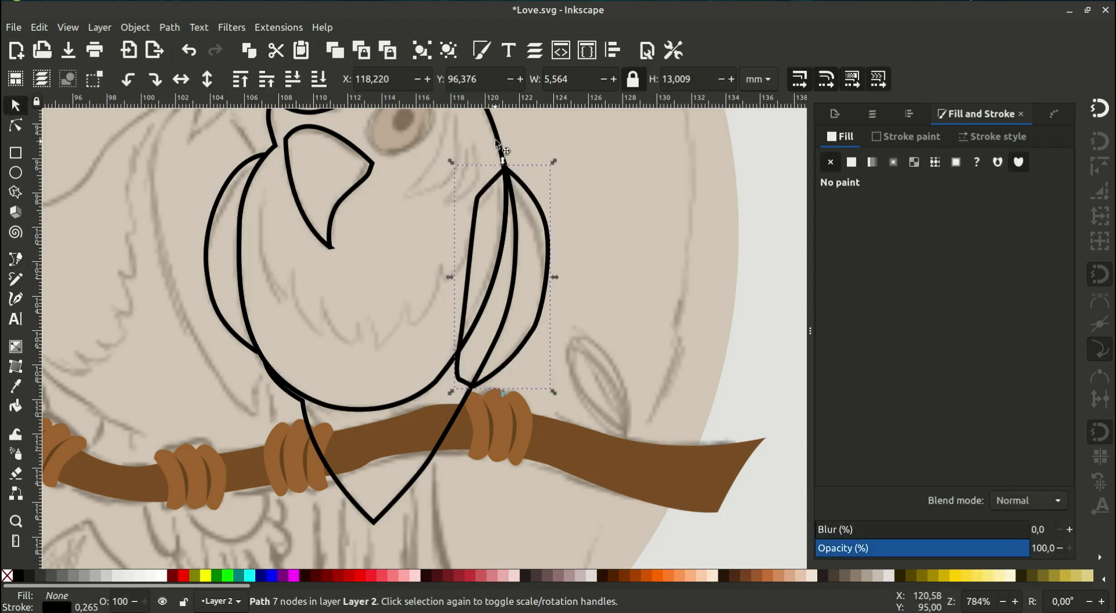
pyautogui.keyDown('shift'); pyautogui.click(501, 146); pyautogui.keyUp('shift')
pyautogui.click(170, 27)
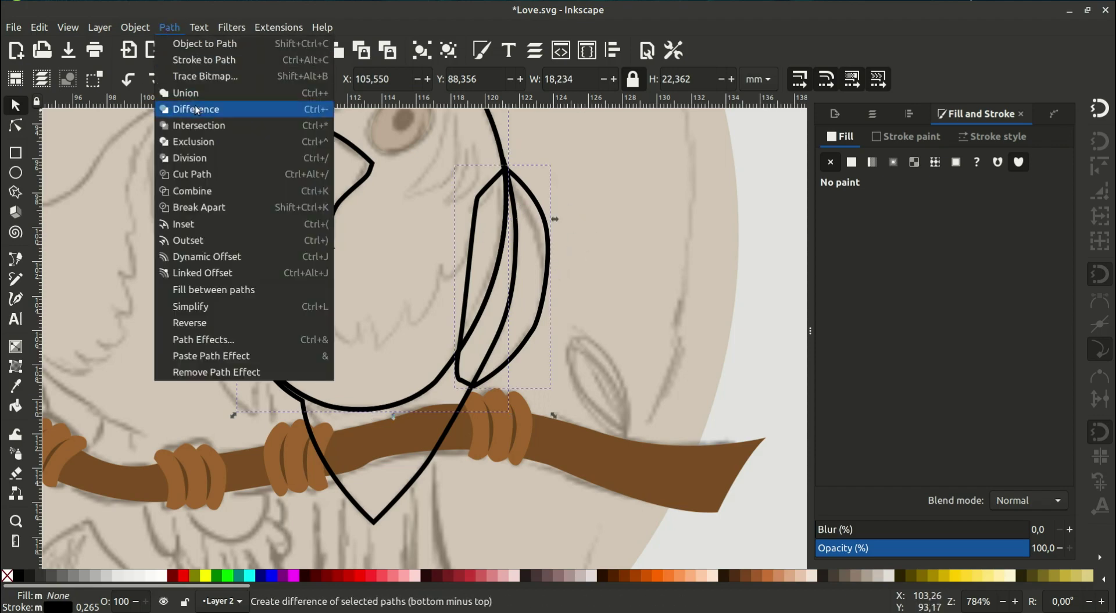
pyautogui.click(212, 107)
pyautogui.keyDown('shift'); pyautogui.click(548, 259); pyautogui.keyUp('shift')
# Merge the selected paths into one with Path > Union
pyautogui.click(170, 28)
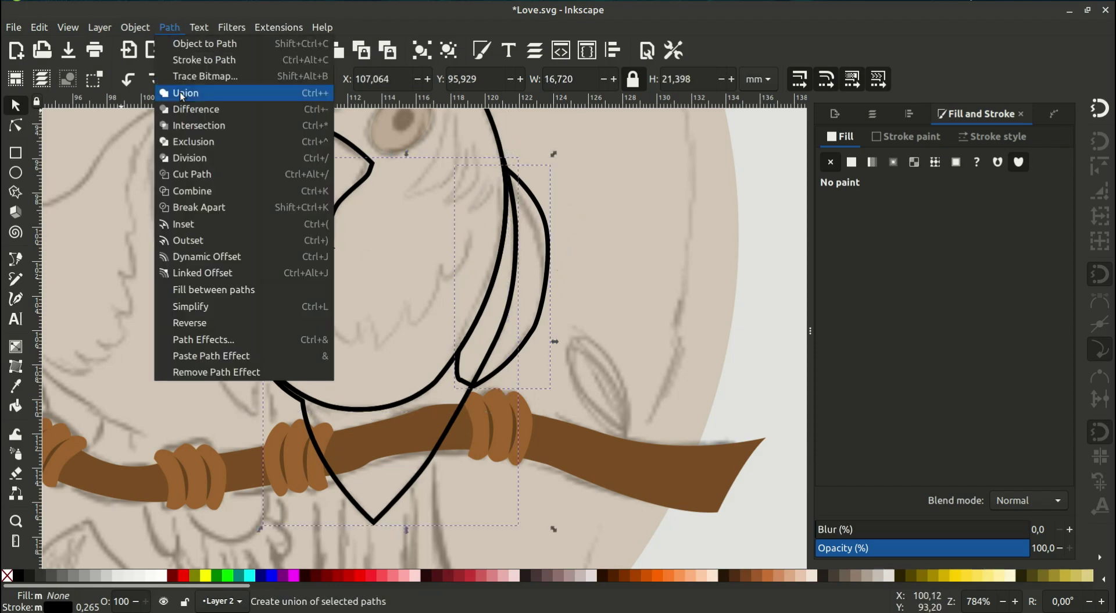
pyautogui.click(197, 95)
pyautogui.click(498, 410)
pyautogui.moveTo(497, 410); pyautogui.dragTo(536, 305)
pyautogui.scroll(-3, 536, 305)
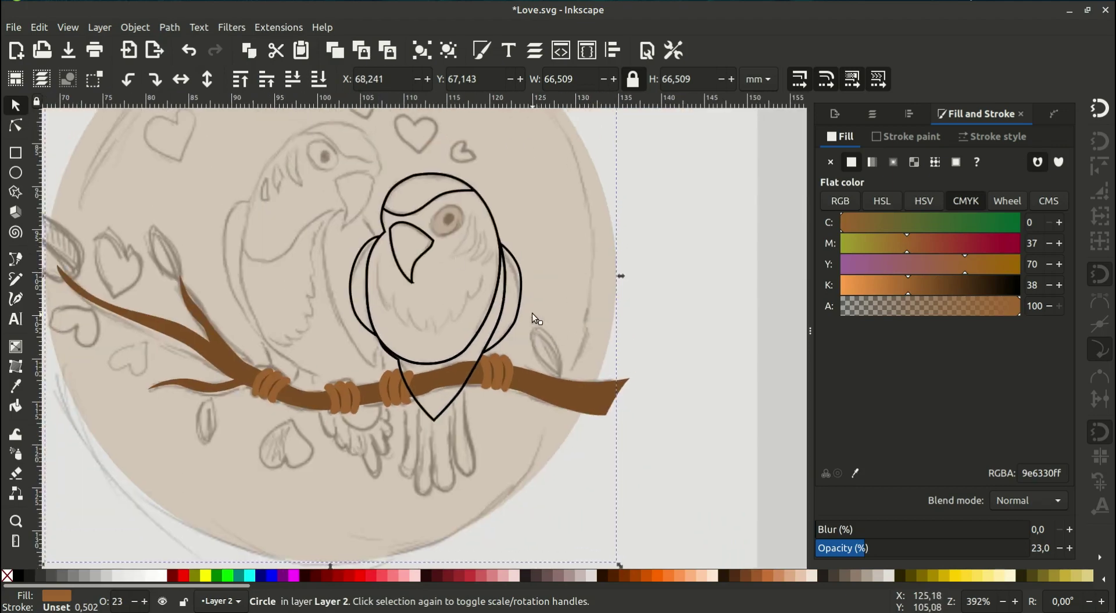
pyautogui.scroll(3, 463, 243)
# Fill the body pink (#FFAAAA) and the beak red (#D40000)
pyautogui.click(560, 185)
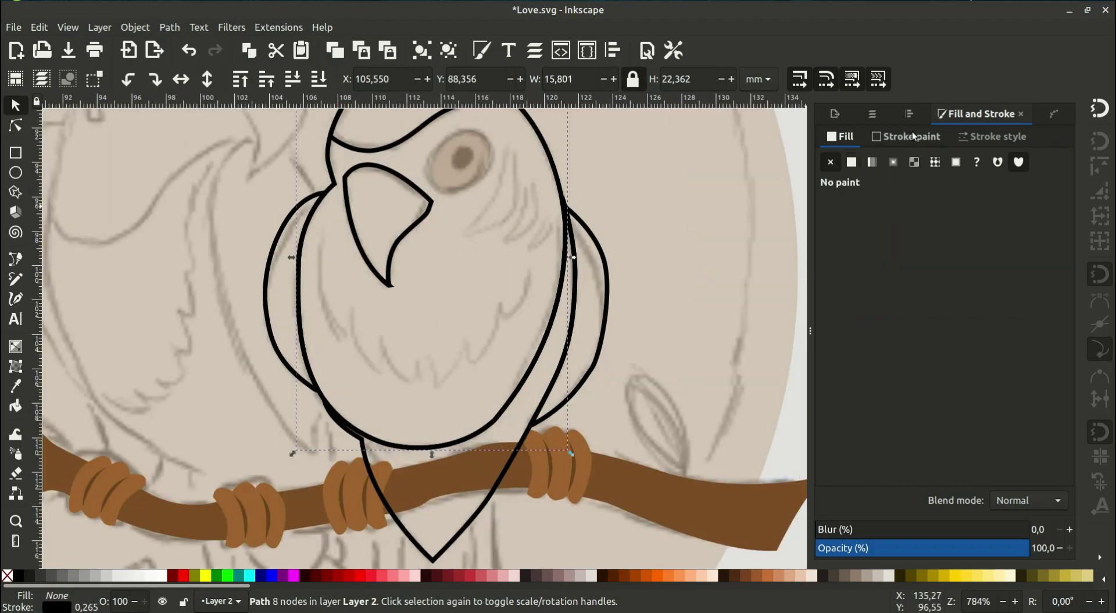
pyautogui.click(851, 162)
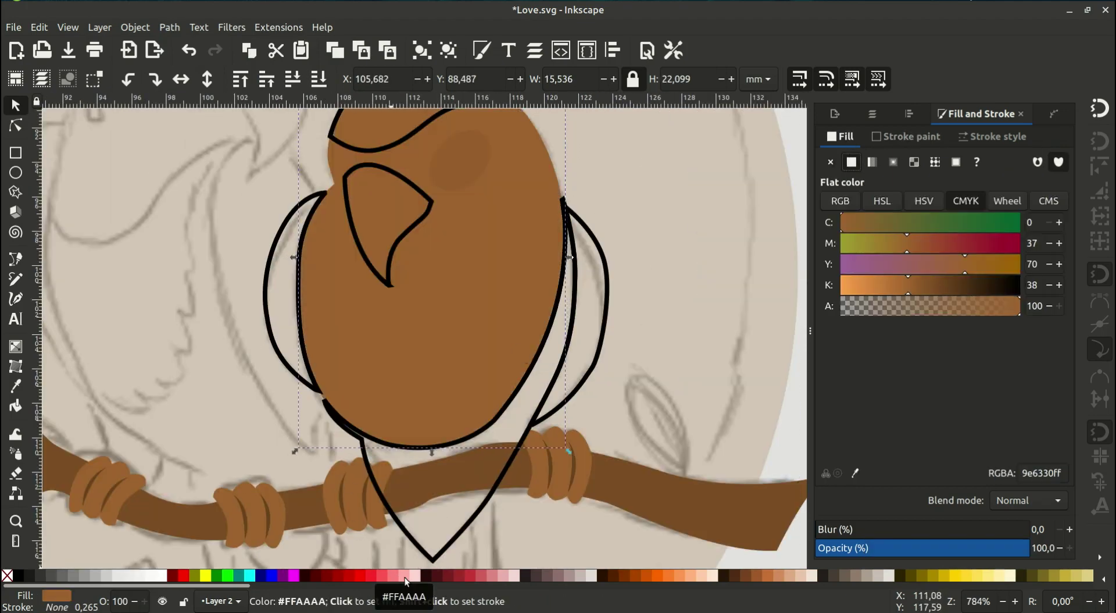
pyautogui.click(406, 580)
pyautogui.click(678, 353)
pyautogui.click(394, 257)
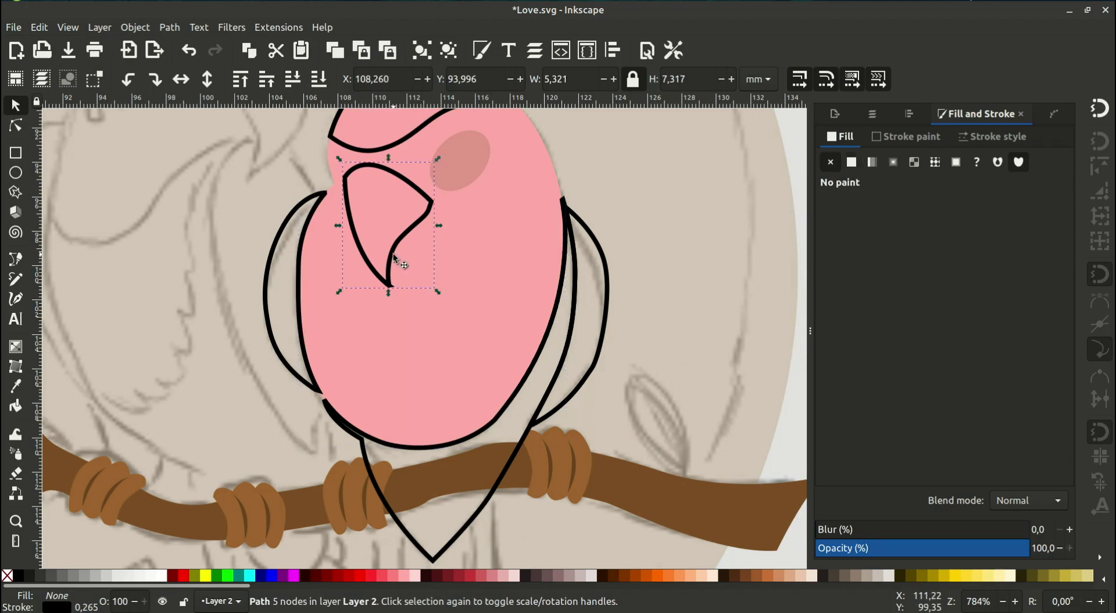
pyautogui.click(851, 162)
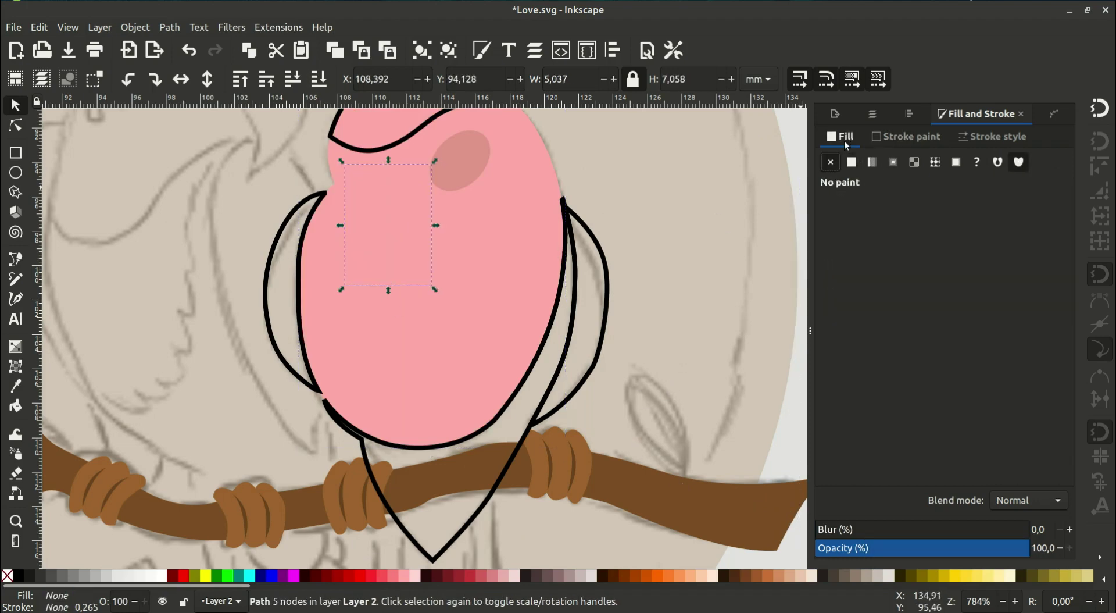
pyautogui.click(351, 576)
# Fill the eye ellipse white and the head cap darker pink (#FF8080)
pyautogui.scroll(4, 505, 370)
pyautogui.click(476, 265)
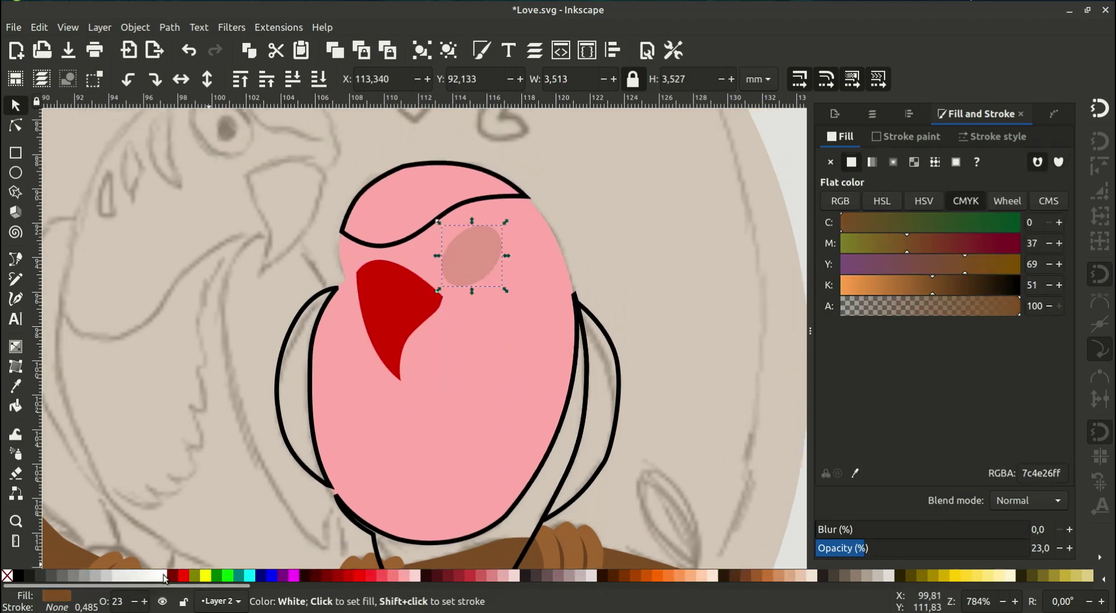
pyautogui.click(156, 576)
pyautogui.click(405, 244)
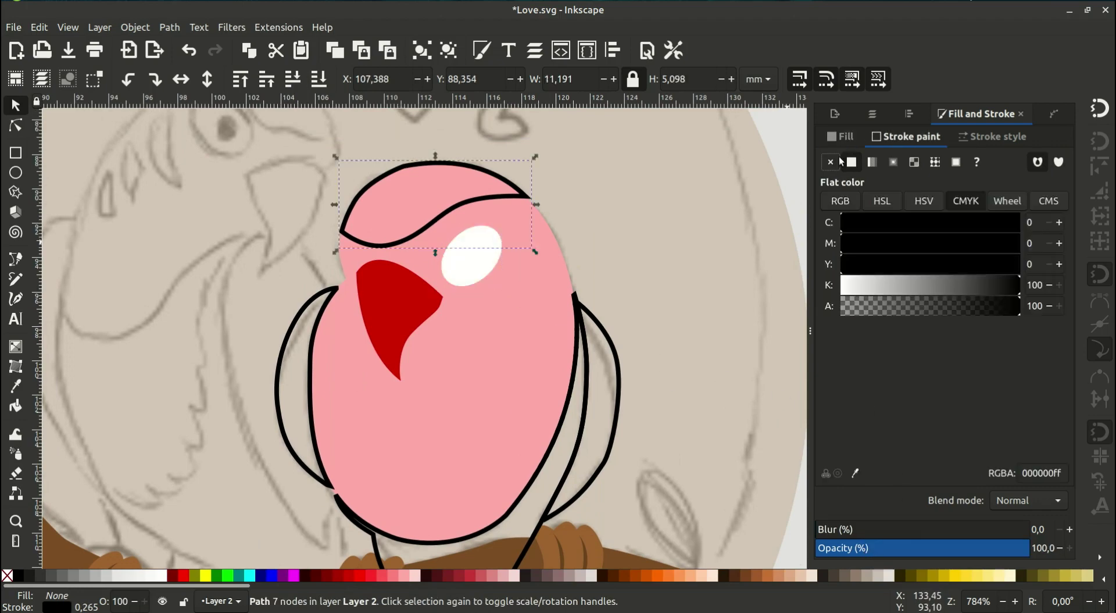
pyautogui.click(853, 162)
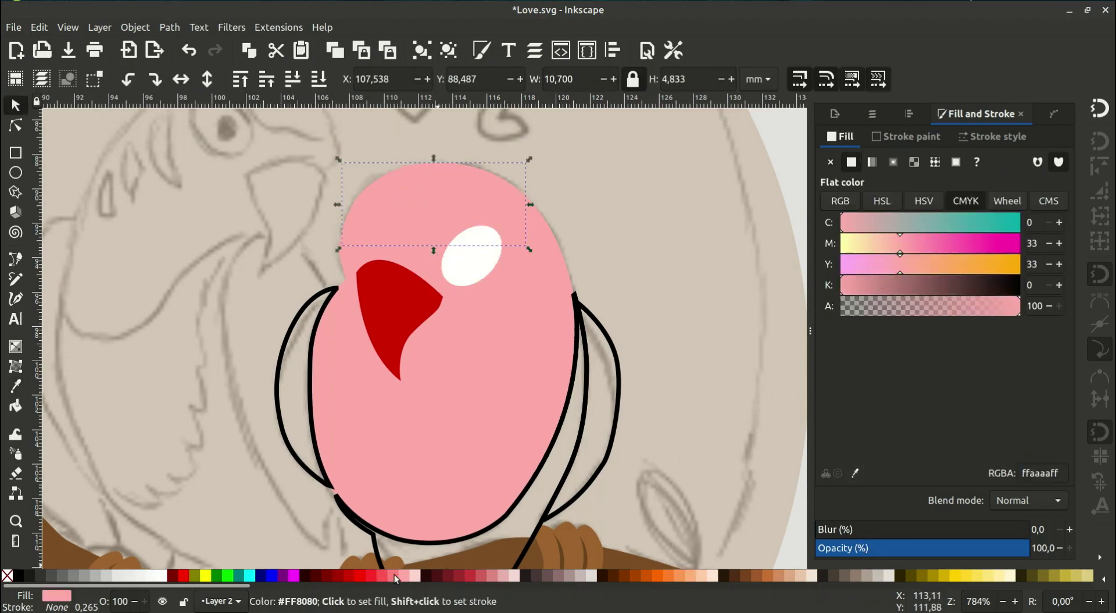
pyautogui.click(635, 344)
pyautogui.click(581, 332)
# Draw a black pupil circle and place it on the white eye
pyautogui.press('e')
pyautogui.moveTo(454, 364)
pyautogui.mouseDown()
pyautogui.moveTo(471, 382)
pyautogui.moveTo(474, 133)
pyautogui.mouseUp()
pyautogui.press('s')
pyautogui.scroll(1, 474, 386)
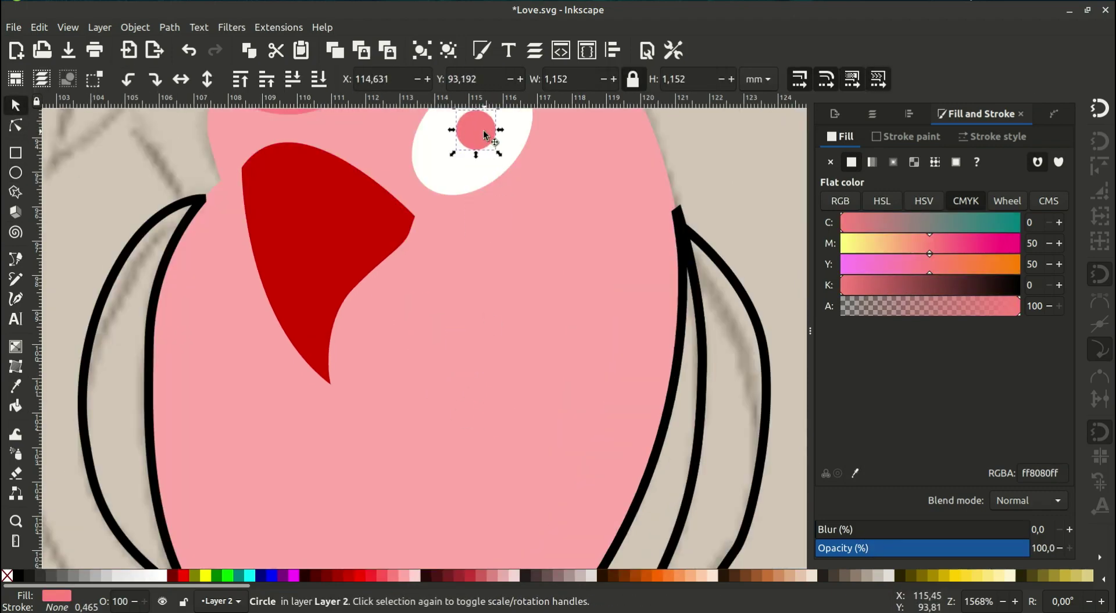
pyautogui.scroll(1, 472, 275)
pyautogui.moveTo(472, 275); pyautogui.dragTo(482, 284)
pyautogui.moveTo(456, 253)
pyautogui.mouseDown()
pyautogui.moveTo(517, 238)
pyautogui.moveTo(497, 207)
pyautogui.mouseUp()
pyautogui.click(18, 575)
# Duplicate the pupil as a white highlight at the pupil's upper edge
pyautogui.rightClick(466, 242)
pyautogui.click(474, 282)
pyautogui.click(157, 575)
pyautogui.scroll(1, 535, 235)
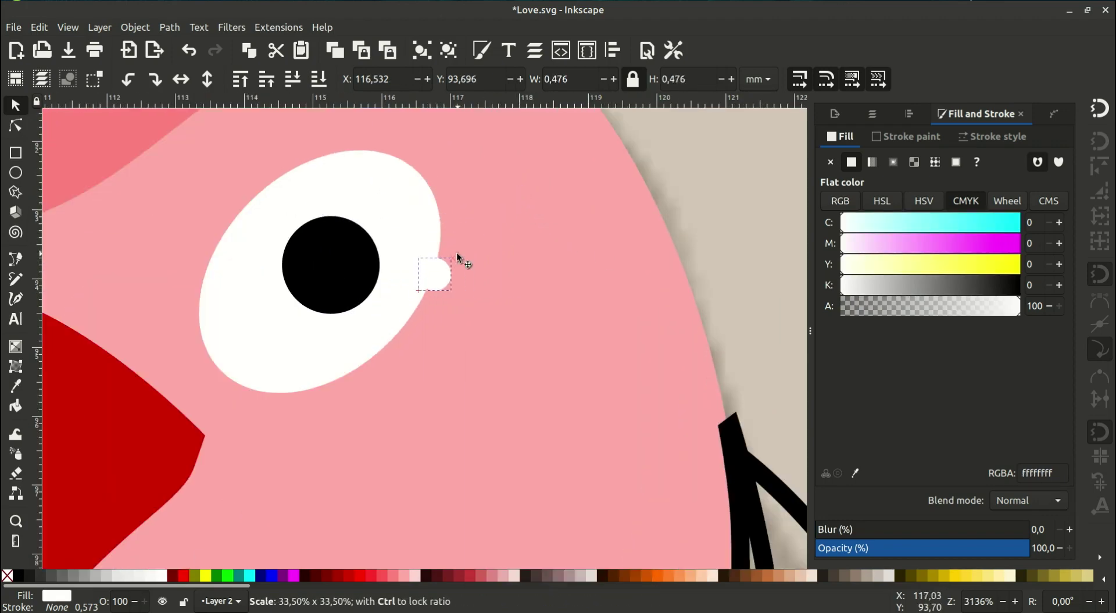
pyautogui.moveTo(459, 258); pyautogui.dragTo(378, 244)
pyautogui.click(493, 274)
pyautogui.scroll(-1, 494, 275)
pyautogui.scroll(-4, 396, 382)
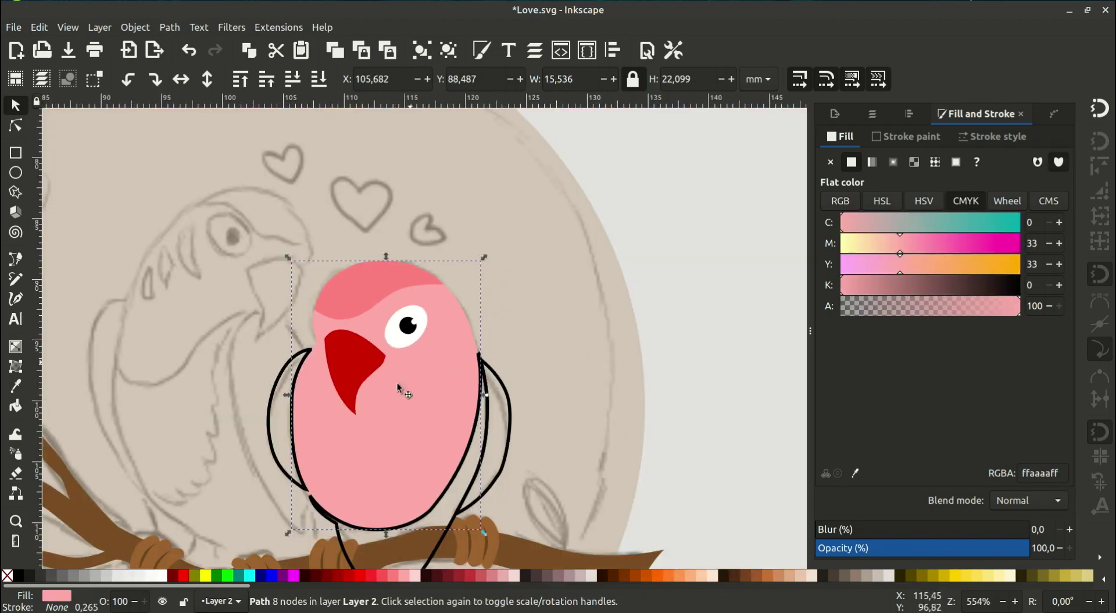
pyautogui.scroll(1, 406, 337)
pyautogui.click(408, 334)
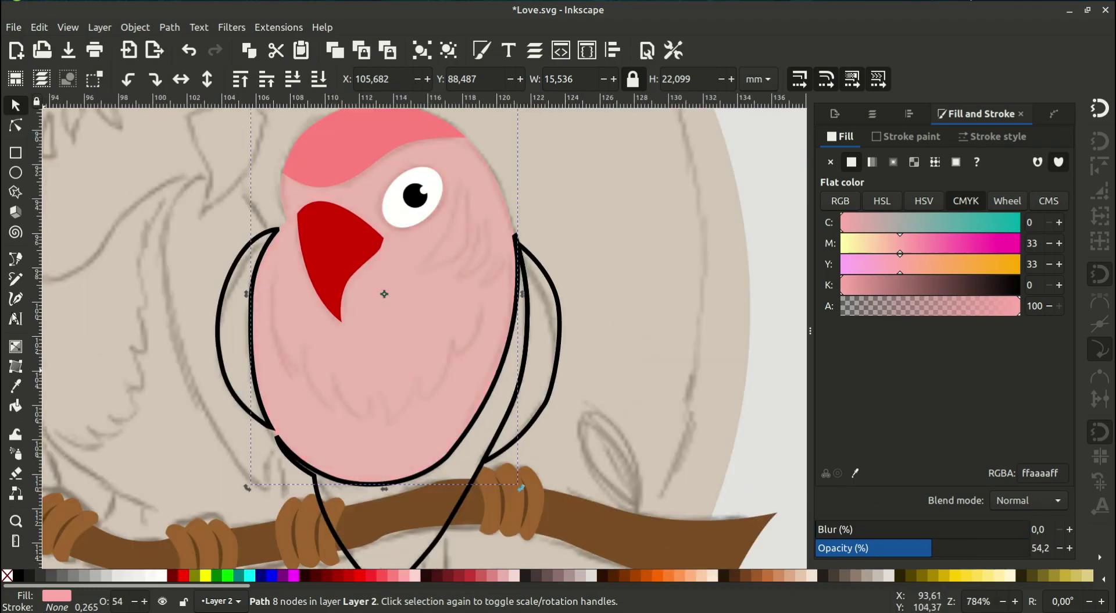
# Draw the scalloped outer edge of the chest-feather path across the pink bird's lower body
pyautogui.press('b')
pyautogui.scroll(1, 263, 425)
pyautogui.click(264, 222)
pyautogui.moveTo(323, 360); pyautogui.dragTo(409, 382)
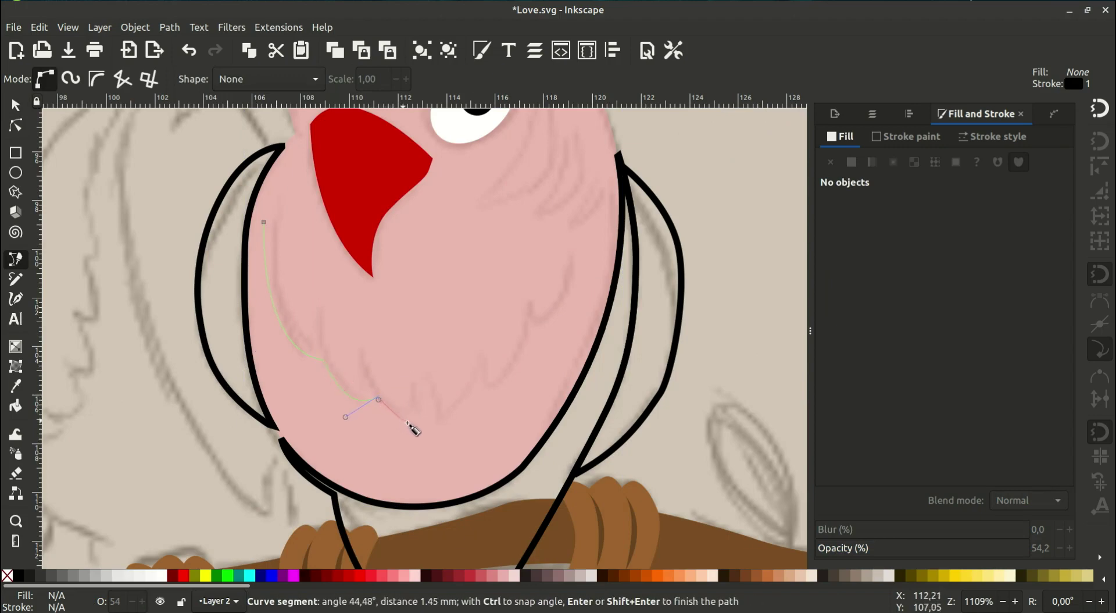
pyautogui.moveTo(383, 416); pyautogui.dragTo(429, 427)
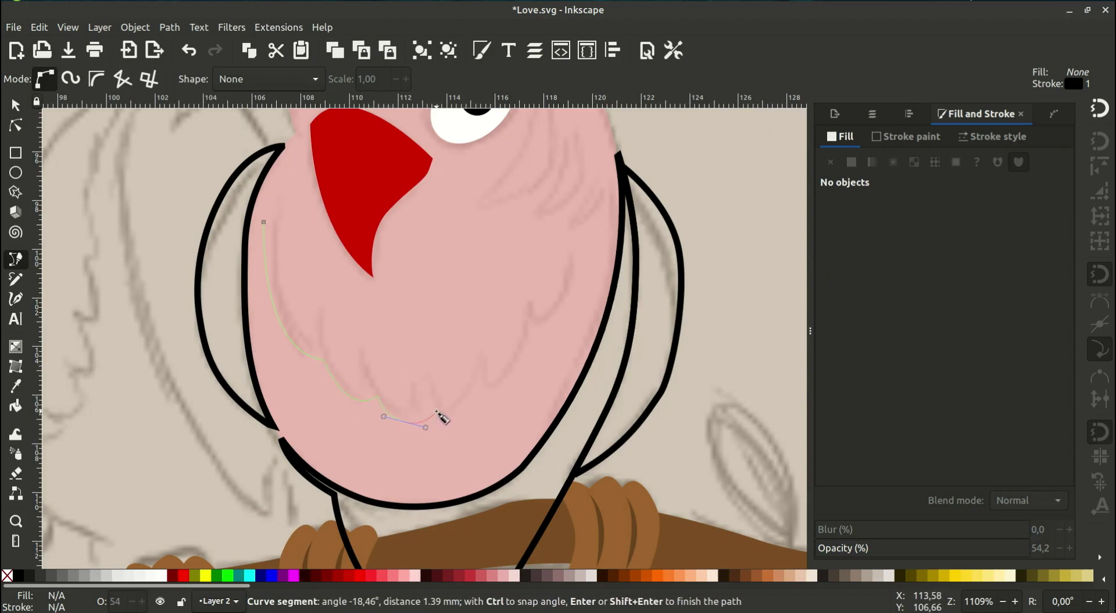
pyautogui.moveTo(482, 365); pyautogui.dragTo(494, 347)
pyautogui.moveTo(530, 308); pyautogui.dragTo(551, 188)
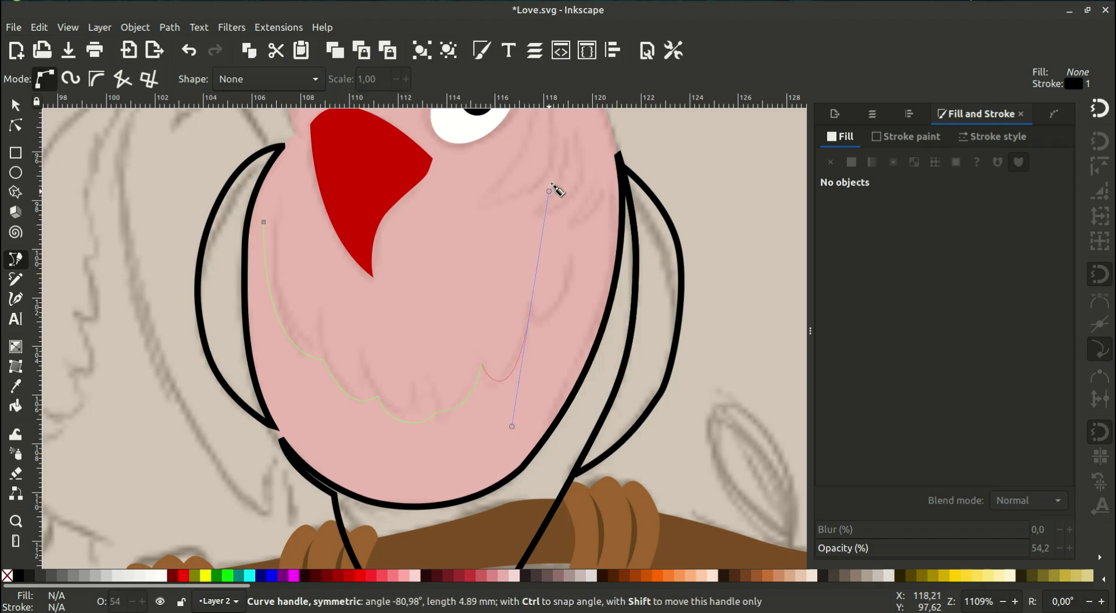
pyautogui.click(530, 310)
pyautogui.moveTo(574, 246); pyautogui.dragTo(588, 172)
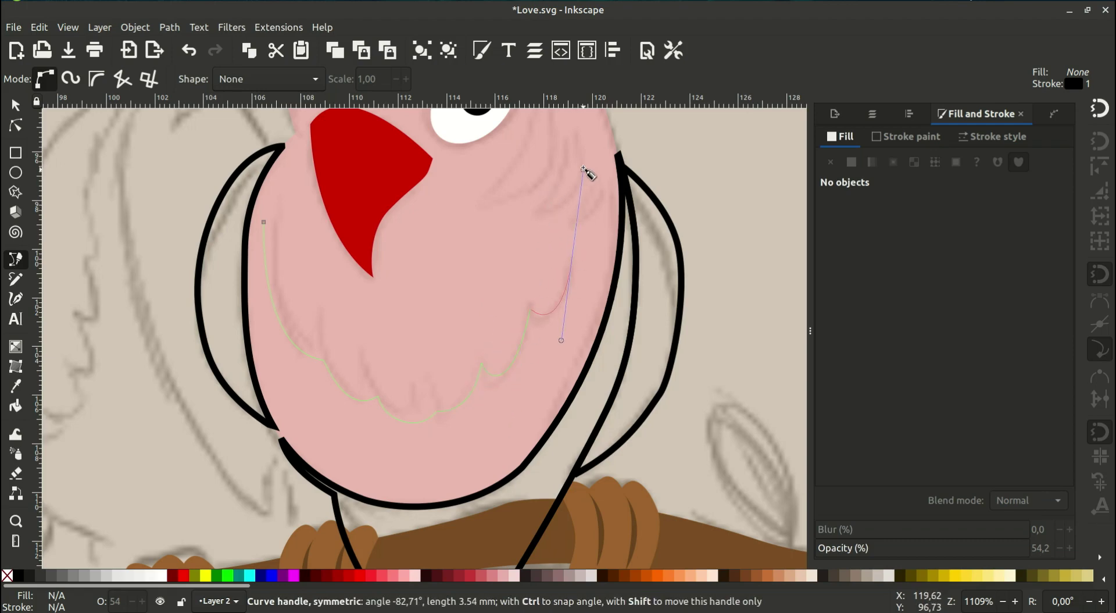
# Trace the inner scalloped edge back to the start and finish the chest-feather path
pyautogui.scroll(2, 572, 241)
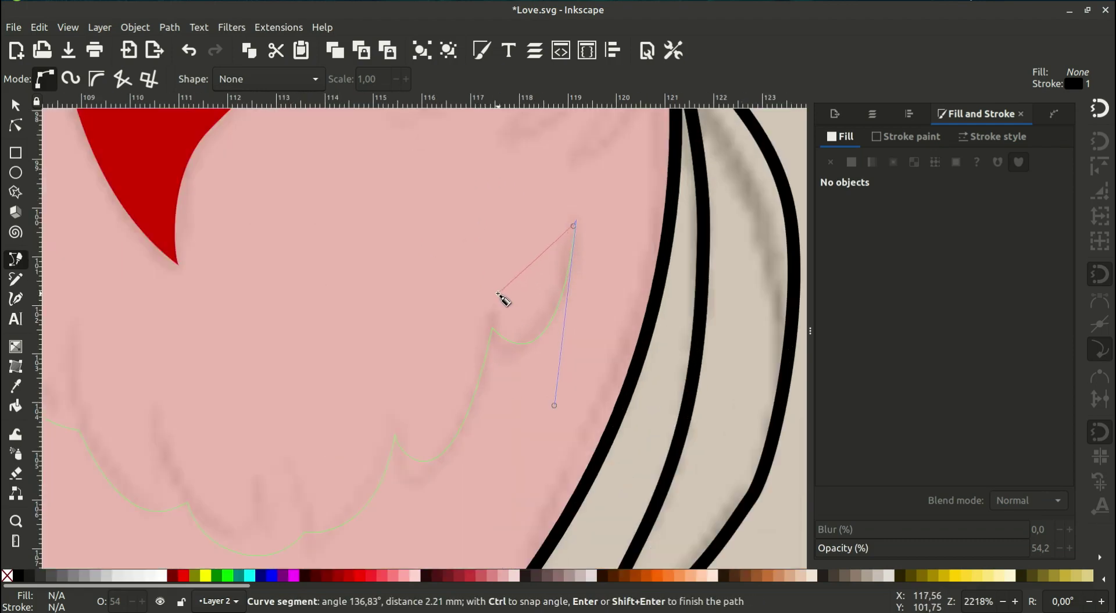
pyautogui.moveTo(489, 290)
pyautogui.mouseDown()
pyautogui.moveTo(449, 255)
pyautogui.moveTo(483, 293)
pyautogui.mouseUp()
pyautogui.scroll(-2, 486, 293)
pyautogui.hscroll(-2, 486, 293)
pyautogui.moveTo(446, 325); pyautogui.dragTo(416, 316)
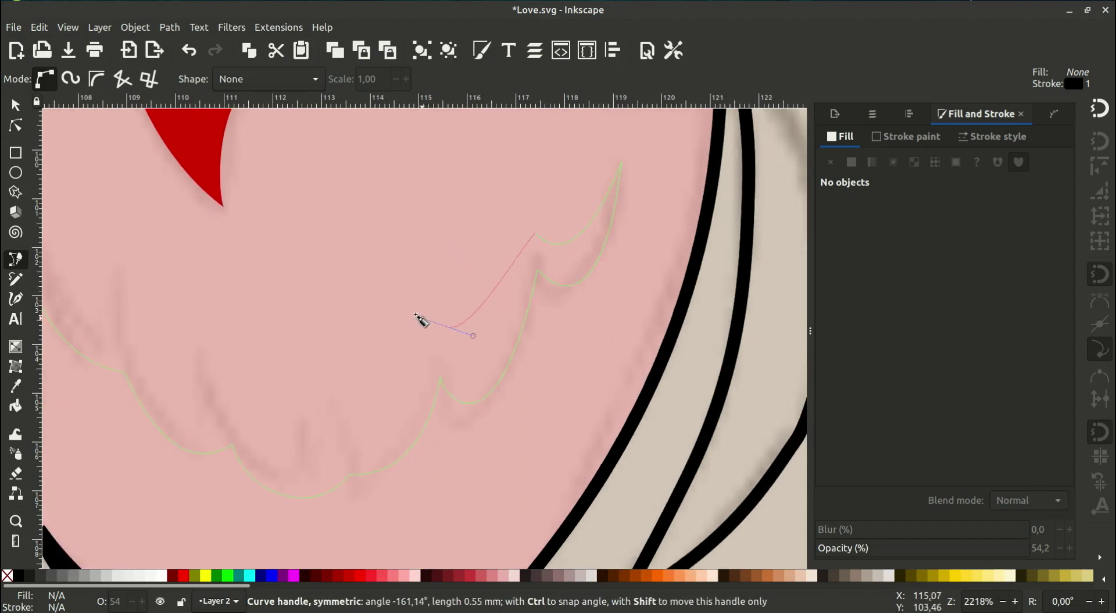
pyautogui.moveTo(412, 271); pyautogui.dragTo(444, 327)
pyautogui.scroll(-2, 430, 354)
pyautogui.hscroll(-2, 430, 354)
pyautogui.moveTo(411, 379)
pyautogui.mouseDown()
pyautogui.moveTo(368, 370)
pyautogui.moveTo(401, 371)
pyautogui.mouseUp()
pyautogui.moveTo(305, 348); pyautogui.dragTo(254, 271)
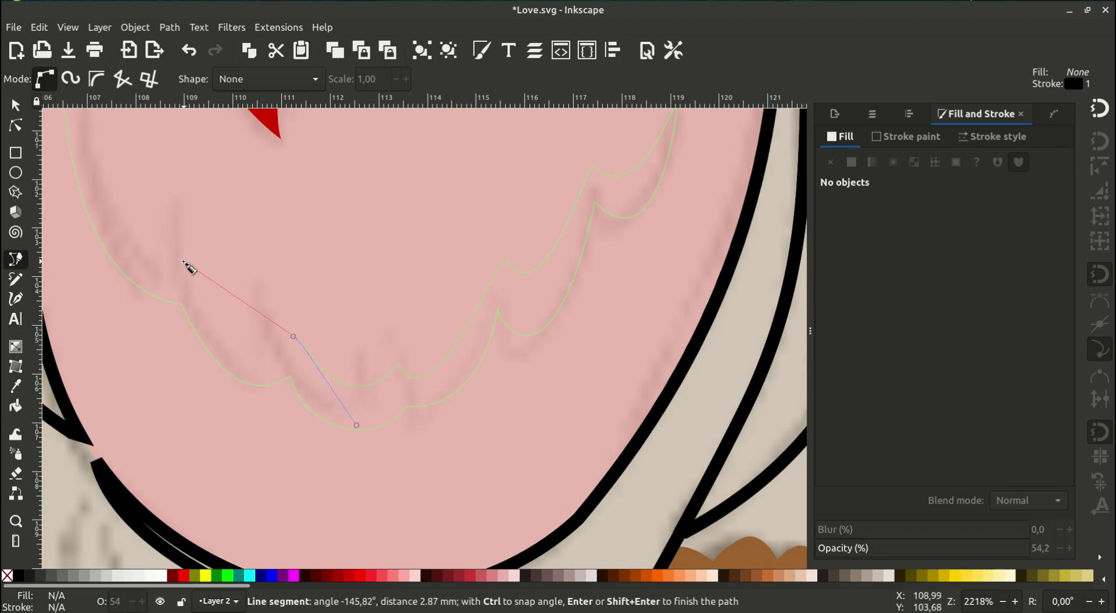
pyautogui.moveTo(184, 263)
pyautogui.mouseDown()
pyautogui.moveTo(155, 159)
pyautogui.moveTo(146, 47)
pyautogui.mouseUp()
pyautogui.scroll(5, 191, 259)
pyautogui.hscroll(-4, 192, 260)
pyautogui.press('Return')
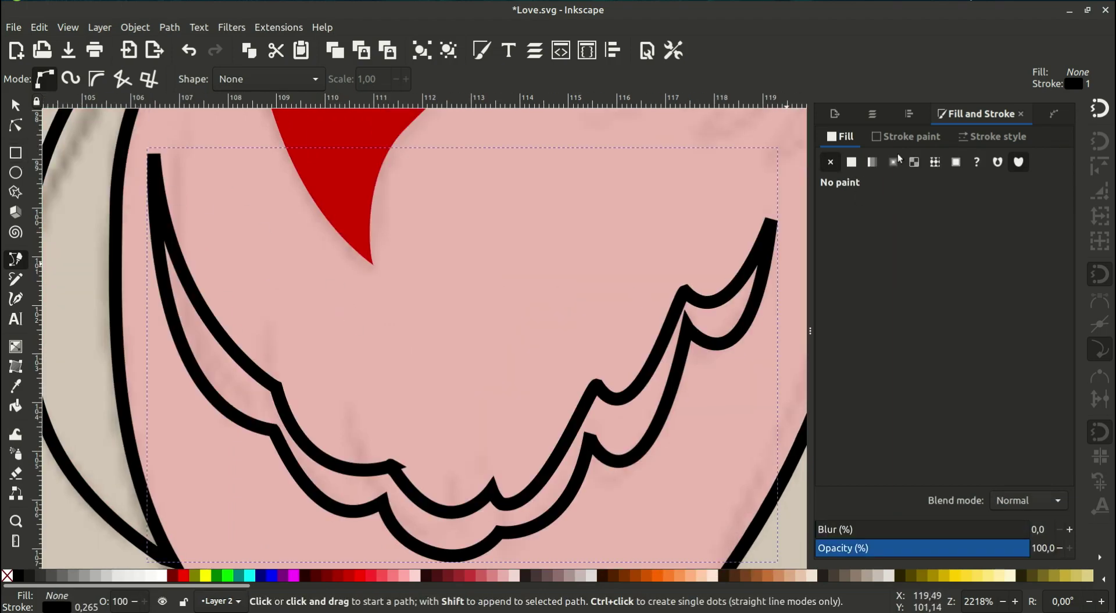
# Fill the chest-feather shape with flat pink ffaaaa
pyautogui.click(852, 162)
pyautogui.scroll(-2, 639, 337)
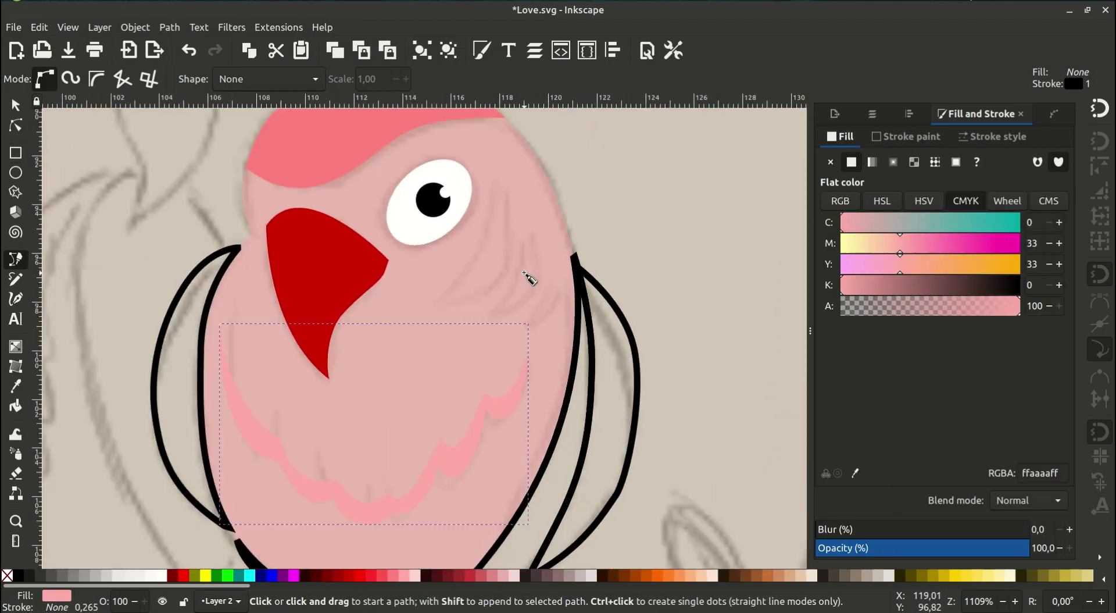
pyautogui.scroll(1, 529, 278)
# Draw a first crescent beside the eye, fill it pink and remove its outline
pyautogui.click(463, 157)
pyautogui.moveTo(380, 342)
pyautogui.mouseDown()
pyautogui.moveTo(285, 396)
pyautogui.moveTo(292, 406)
pyautogui.mouseUp()
pyautogui.moveTo(465, 157); pyautogui.dragTo(465, 157)
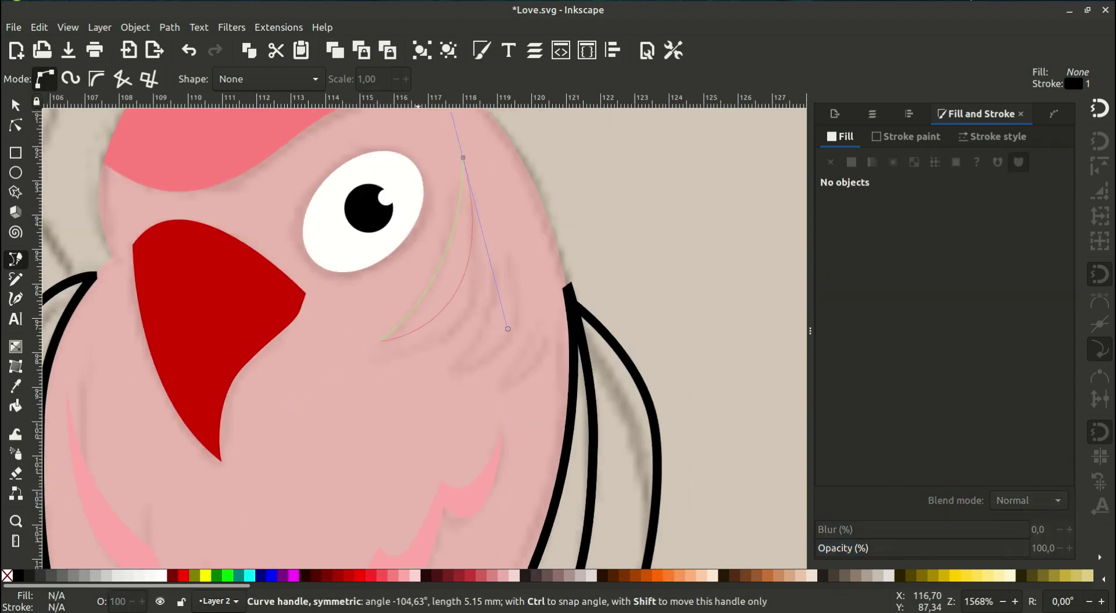
pyautogui.click(16, 125)
pyautogui.click(906, 137)
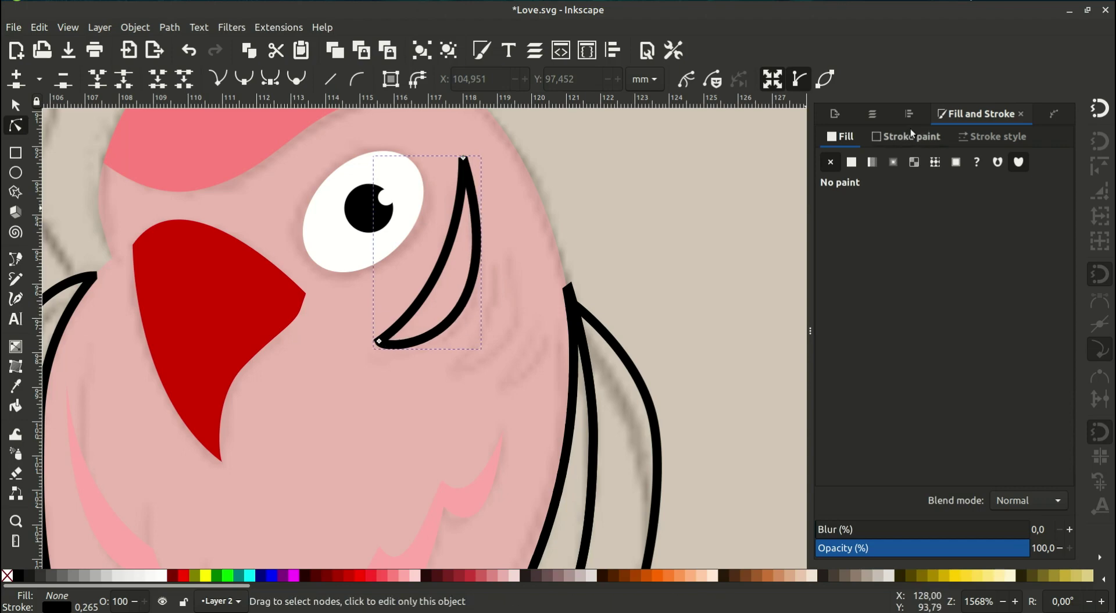
pyautogui.click(830, 162)
pyautogui.click(840, 137)
pyautogui.click(852, 162)
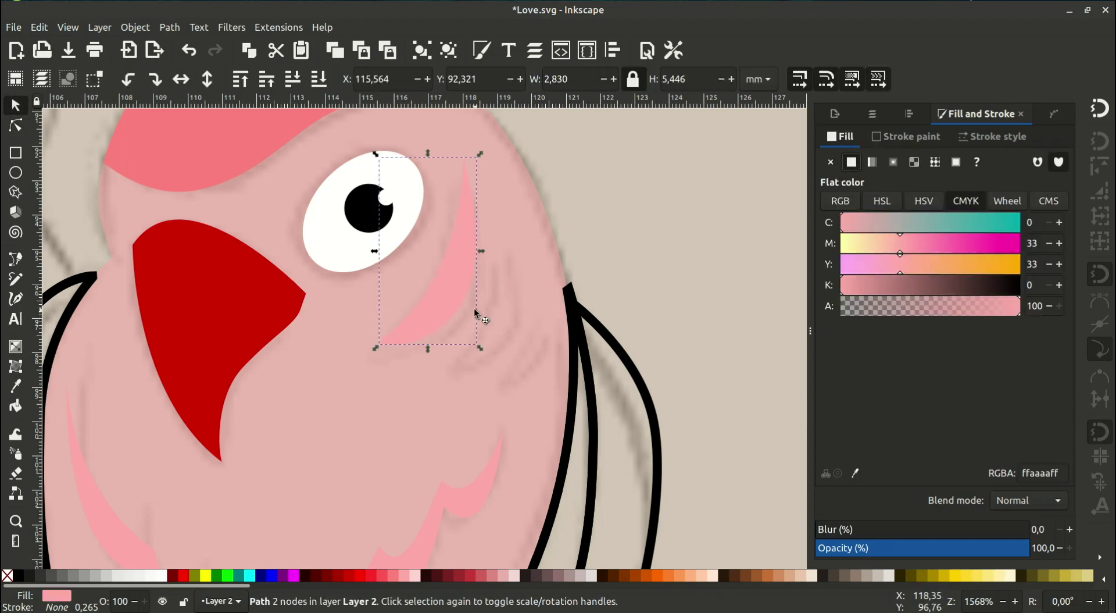
# Draw a second crescent and a smaller third crescent below the first
pyautogui.press('b')
pyautogui.click(500, 244)
pyautogui.moveTo(454, 369); pyautogui.dragTo(402, 403)
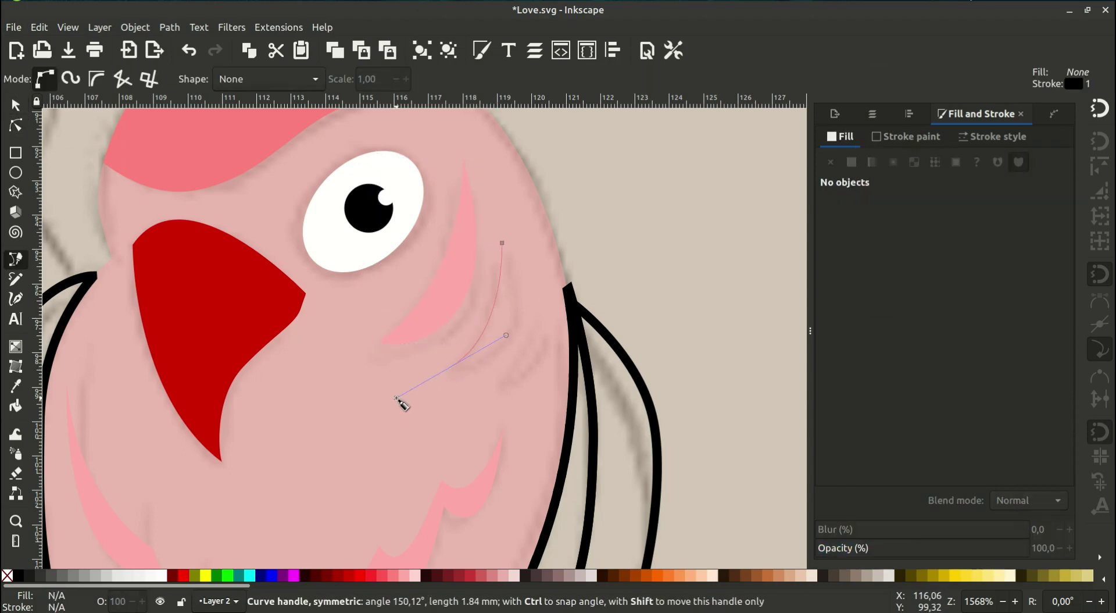
pyautogui.moveTo(504, 245); pyautogui.dragTo(455, 117)
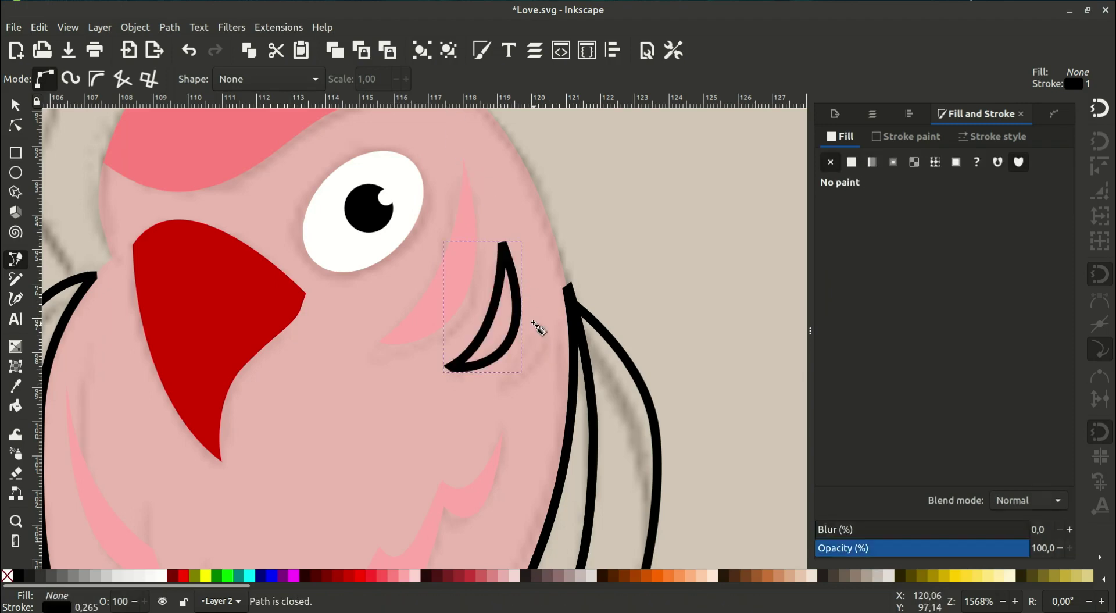
pyautogui.click(533, 320)
pyautogui.moveTo(503, 385)
pyautogui.mouseDown()
pyautogui.moveTo(473, 407)
pyautogui.moveTo(510, 386)
pyautogui.mouseUp()
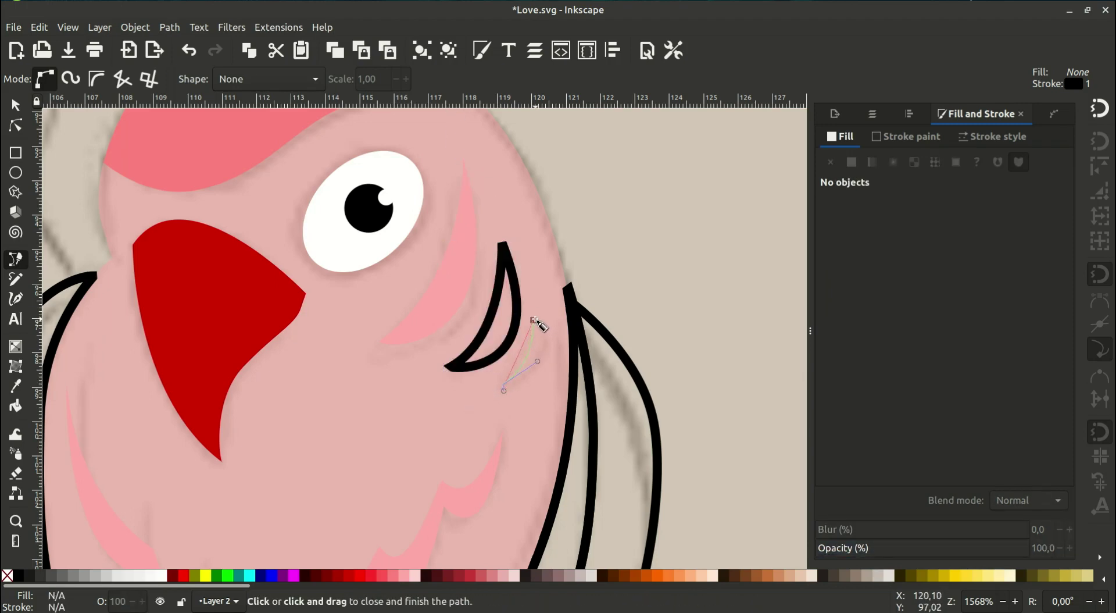
pyautogui.moveTo(533, 319); pyautogui.dragTo(498, 249)
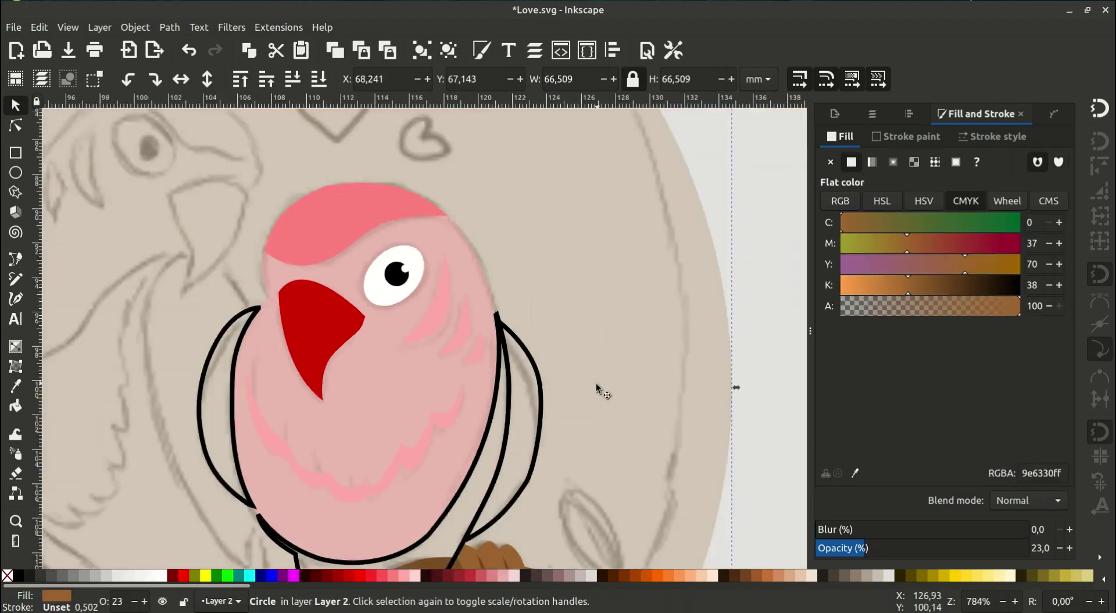
# Make the bird's body fully opaque and lighten the chest feather to pale pink
pyautogui.scroll(-3, 597, 388)
pyautogui.hscroll(-2, 598, 388)
pyautogui.click(478, 326)
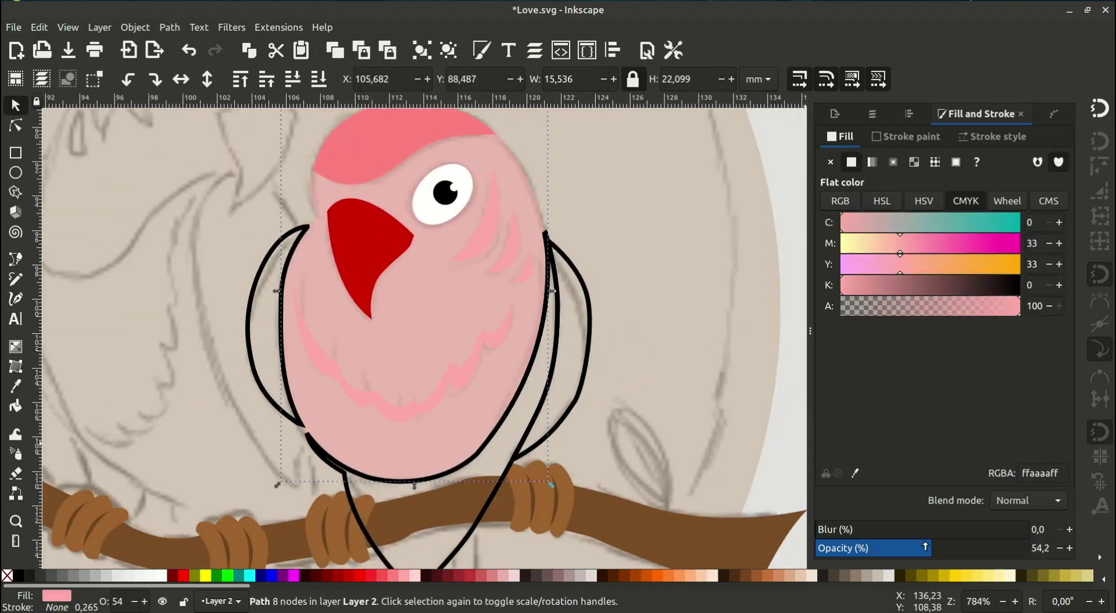
pyautogui.click(404, 409)
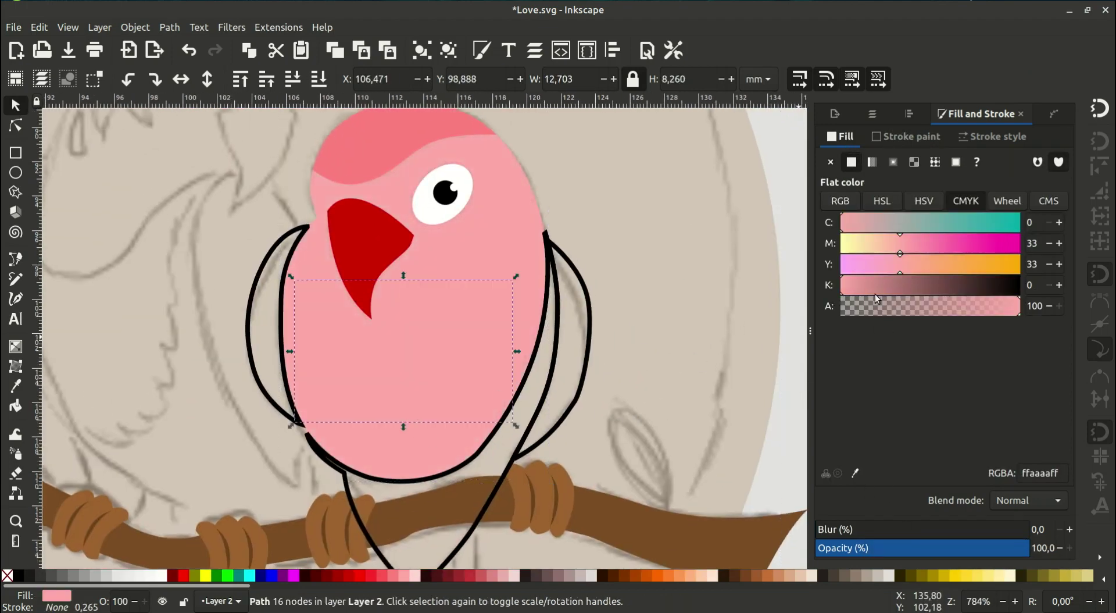
pyautogui.click(415, 576)
# Select all three eye-side crescents and recolour them a lighter red-pink
pyautogui.click(503, 238)
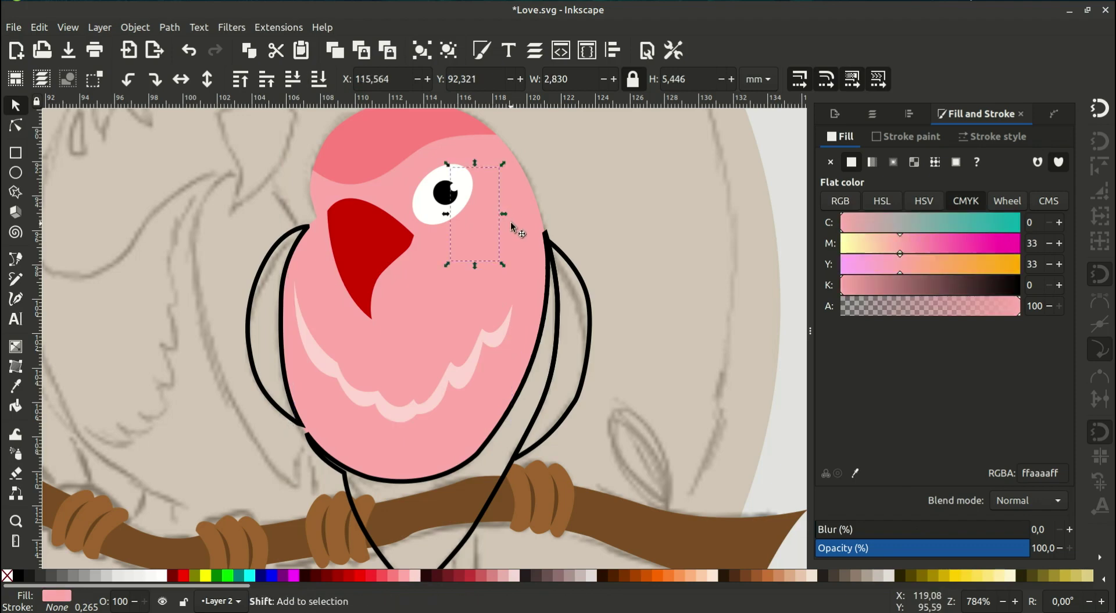
pyautogui.keyDown('shift'); pyautogui.click(505, 263); pyautogui.keyUp('shift')
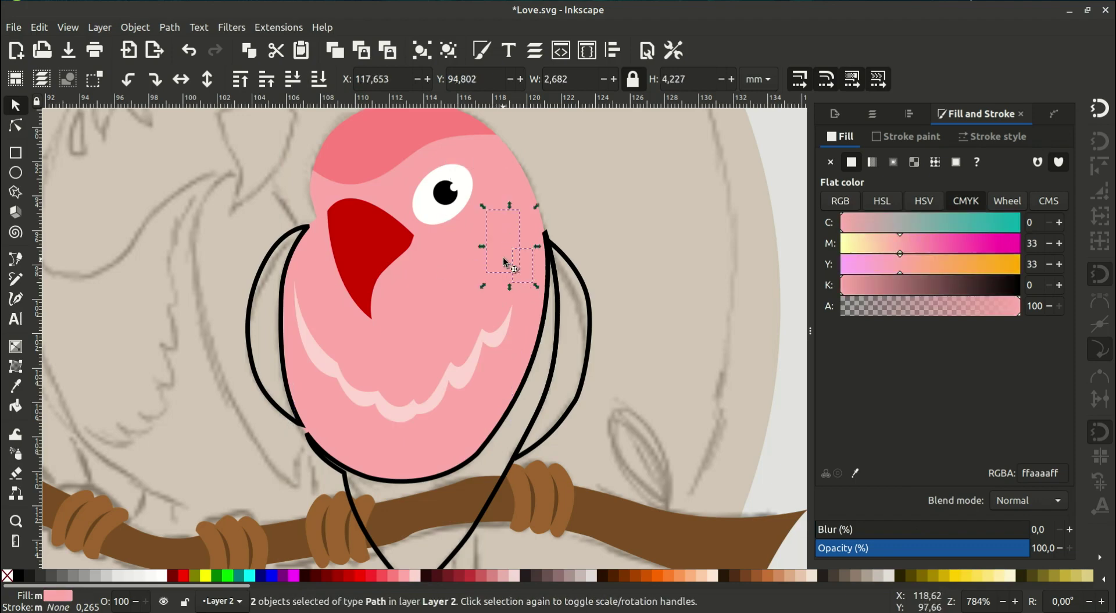
pyautogui.click(388, 575)
pyautogui.click(598, 231)
pyautogui.scroll(2, 598, 232)
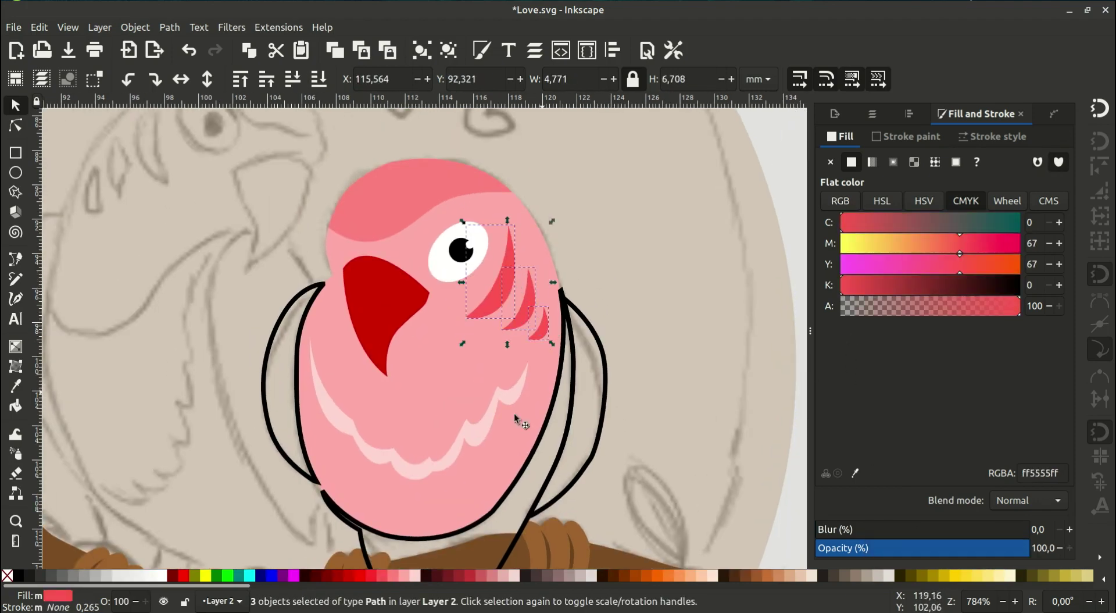
pyautogui.click(393, 582)
pyautogui.click(622, 304)
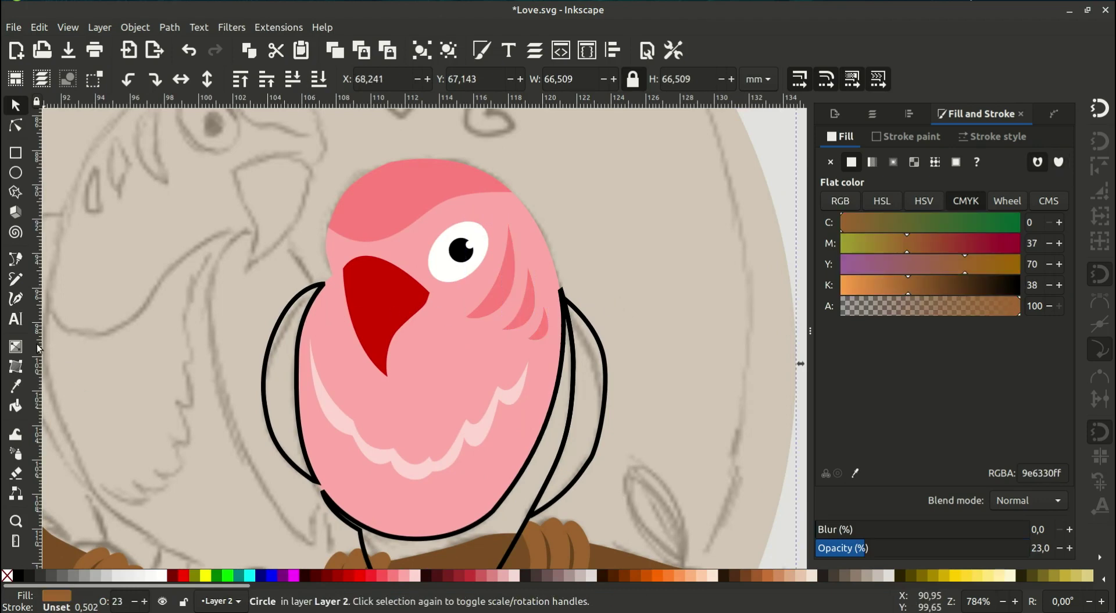
# Draw a closed outline over the top of the head along its pink band
pyautogui.click(9, 262)
pyautogui.scroll(1, 269, 329)
pyautogui.scroll(1, 270, 329)
pyautogui.click(236, 268)
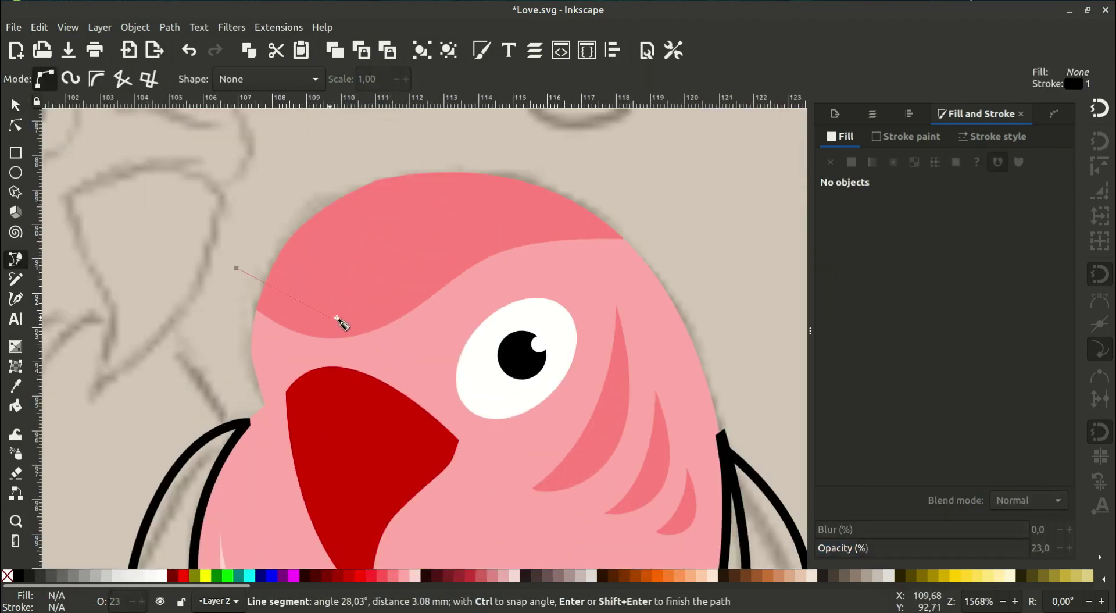
pyautogui.moveTo(285, 319); pyautogui.dragTo(407, 319)
pyautogui.moveTo(496, 232); pyautogui.dragTo(543, 223)
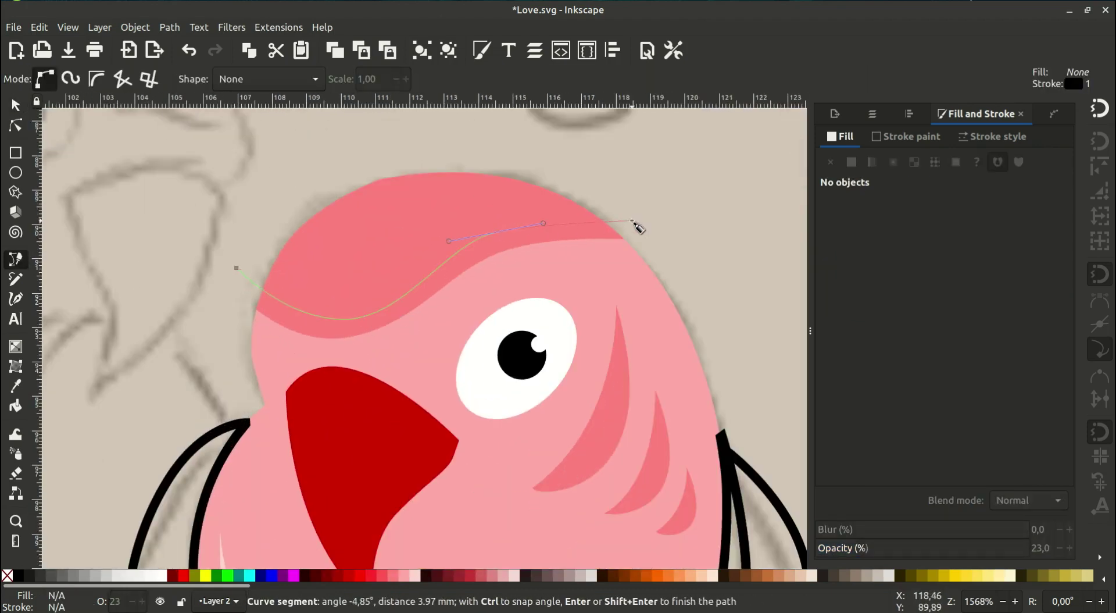
pyautogui.click(632, 220)
pyautogui.click(285, 162)
pyautogui.click(236, 267)
# Draw a second closed outline over the head, slightly lower along the band
pyautogui.click(262, 253)
pyautogui.moveTo(347, 289); pyautogui.dragTo(399, 292)
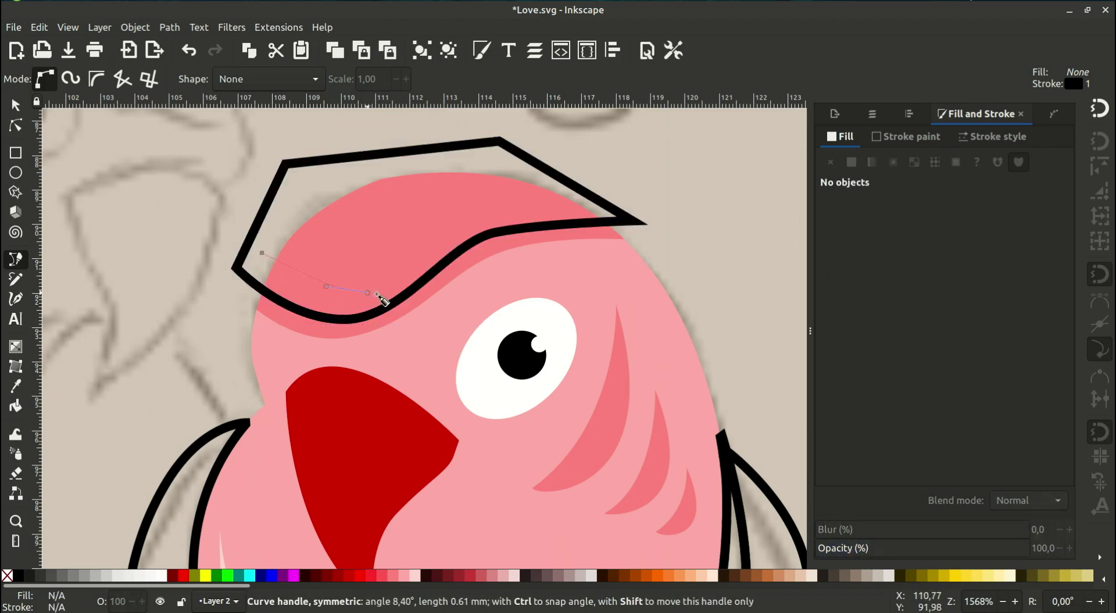
pyautogui.moveTo(467, 212); pyautogui.dragTo(495, 207)
pyautogui.click(593, 199)
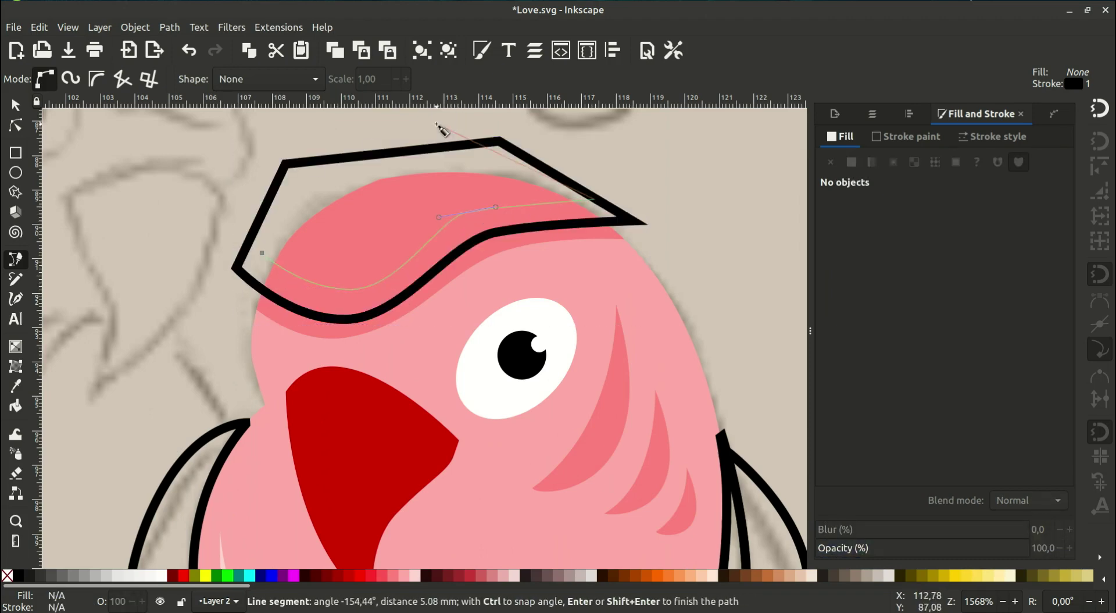
pyautogui.click(434, 123)
pyautogui.click(314, 148)
pyautogui.click(262, 254)
pyautogui.press('s')
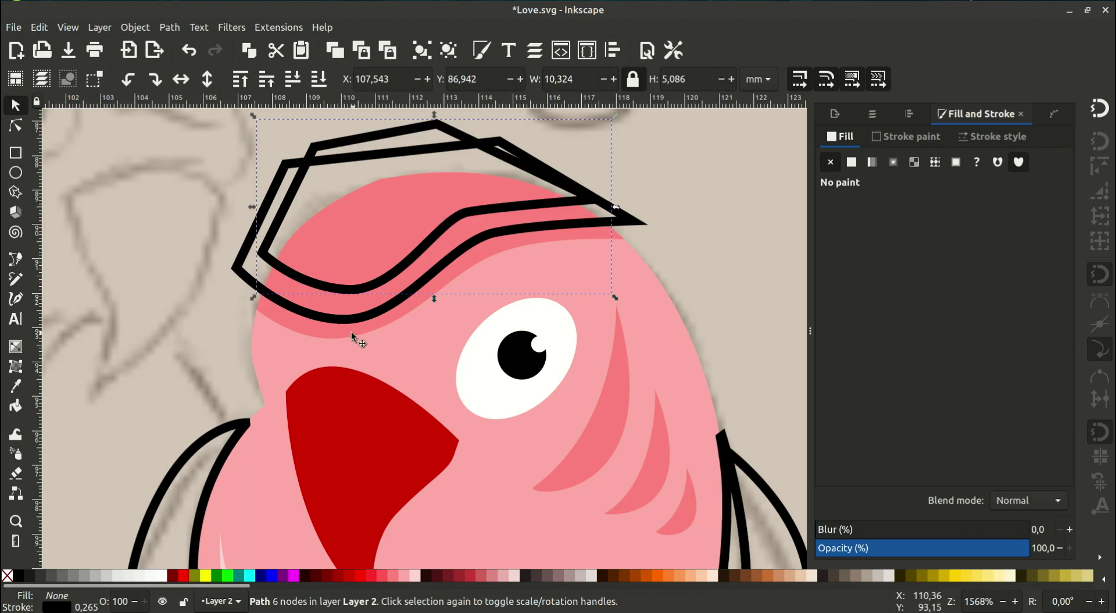
# Intersect the pink head shape with each of the two outlines
pyautogui.click(351, 333)
pyautogui.press('Home')
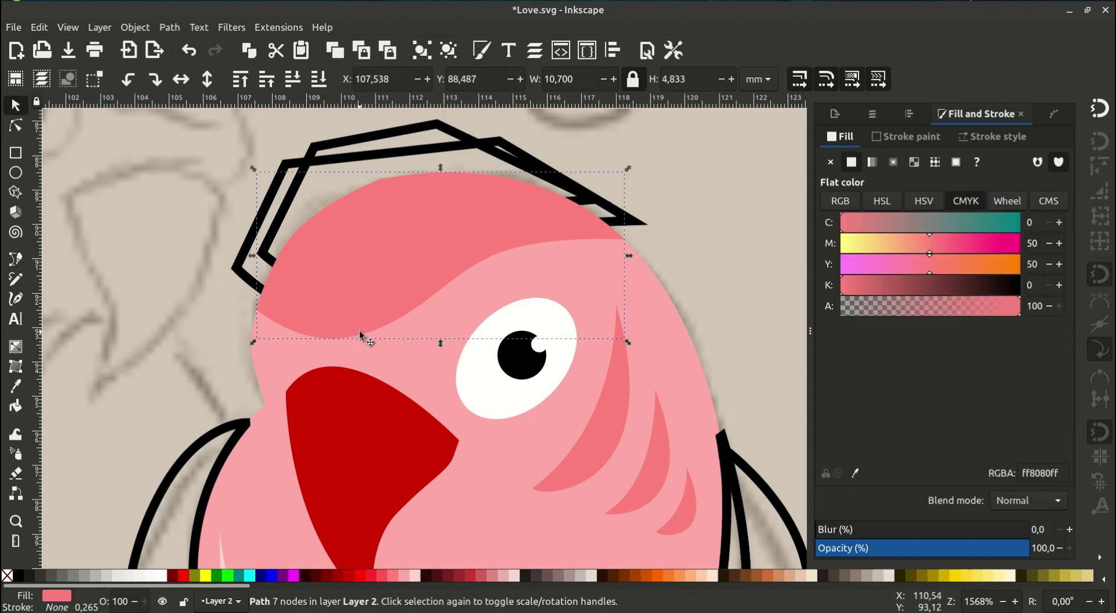
pyautogui.keyDown('shift'); pyautogui.click(244, 273); pyautogui.keyUp('shift')
pyautogui.click(169, 27)
pyautogui.click(199, 125)
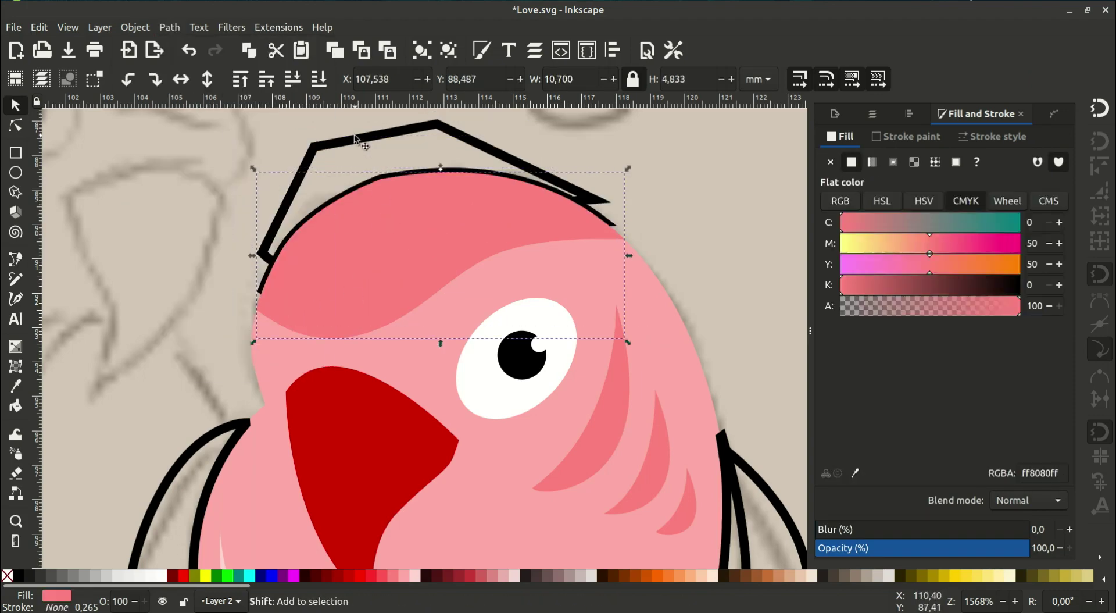
pyautogui.keyDown('shift'); pyautogui.click(273, 314); pyautogui.keyUp('shift')
pyautogui.click(169, 28)
pyautogui.click(184, 92)
# Try the lighter body pink on the trimmed head shape, then undo it
pyautogui.click(434, 271)
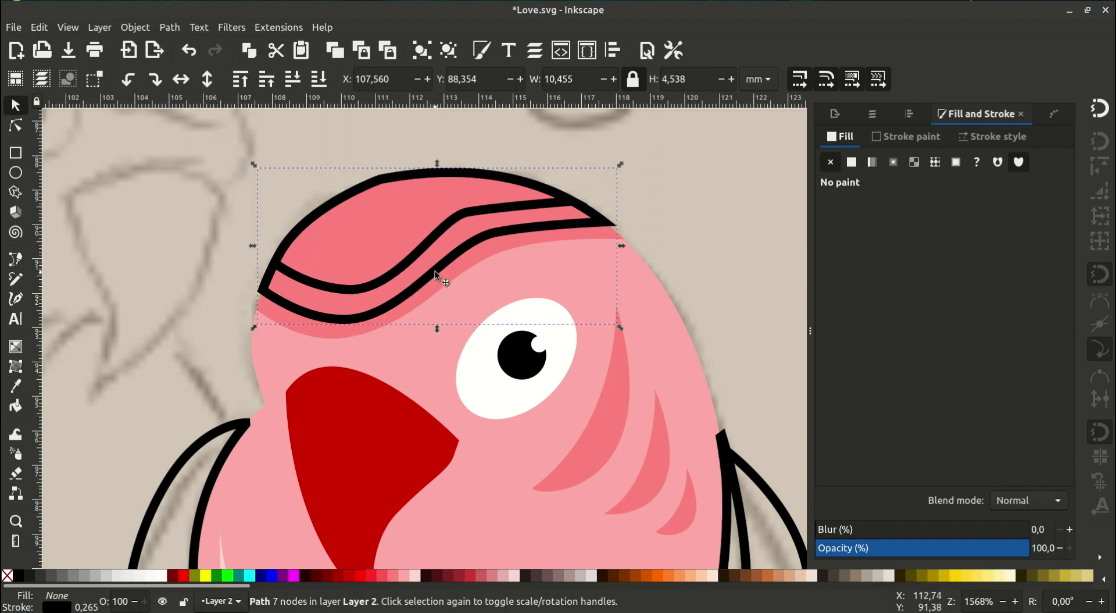
pyautogui.click(677, 471)
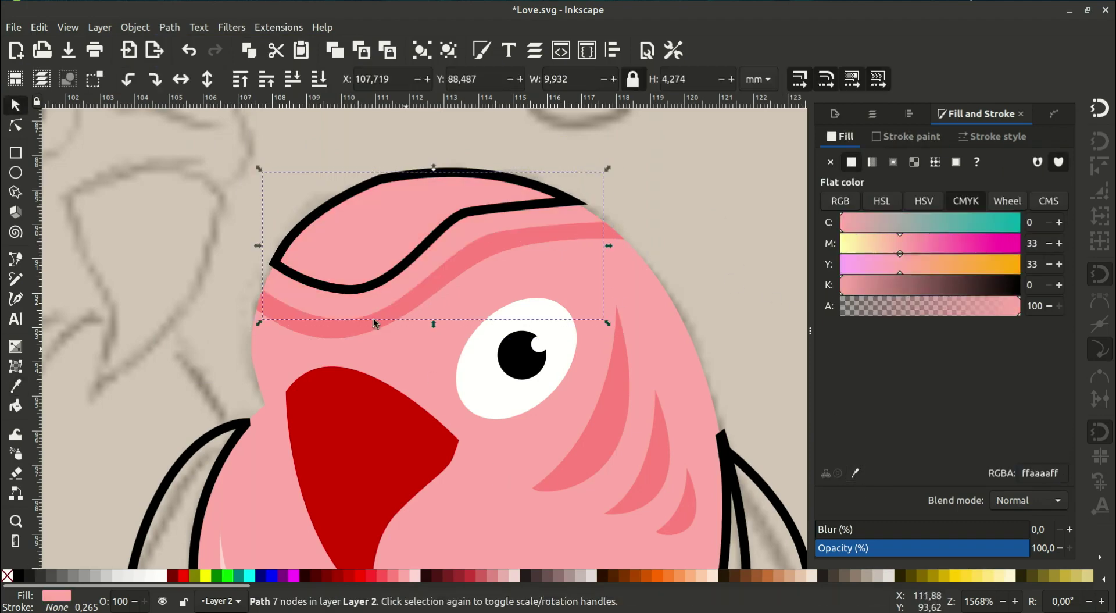
pyautogui.hotkey('ctrl', 'z')
pyautogui.hotkey('ctrl', 'z')
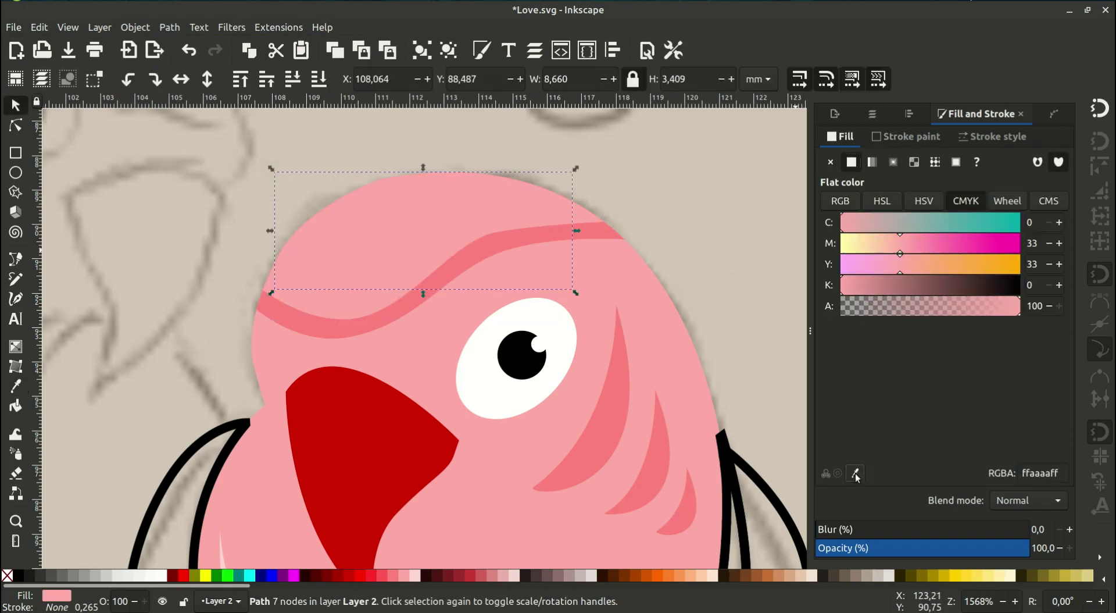
pyautogui.hotkey('ctrl', 'z')
pyautogui.click(105, 183)
pyautogui.scroll(-7, 105, 184)
pyautogui.scroll(7, 419, 269)
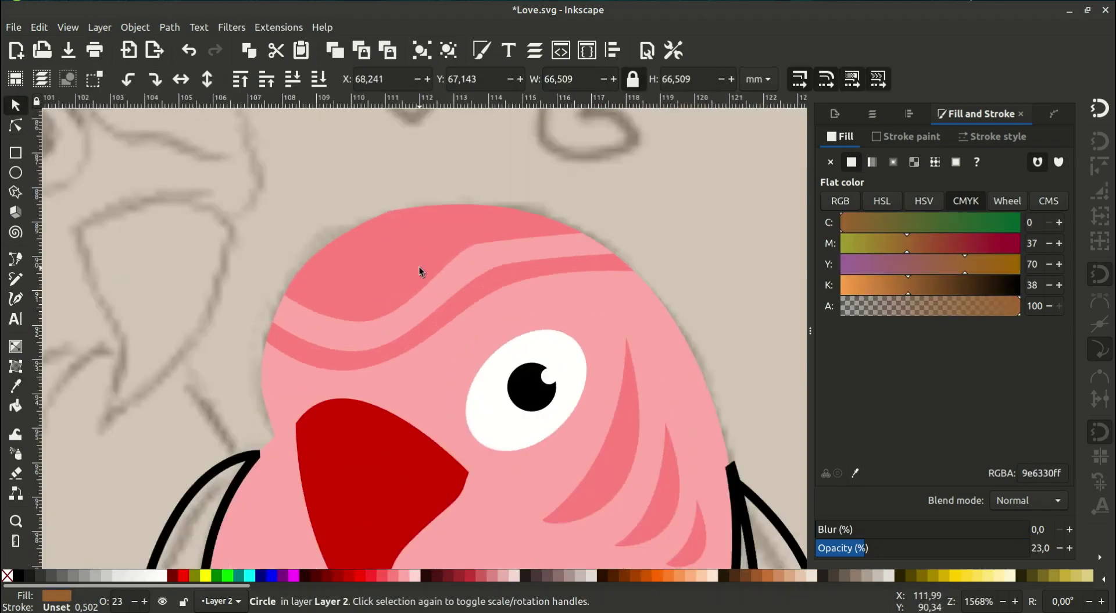
# Nudge a crown node to reshape the top of the head
pyautogui.click(16, 127)
pyautogui.scroll(1, 378, 247)
pyautogui.click(451, 204)
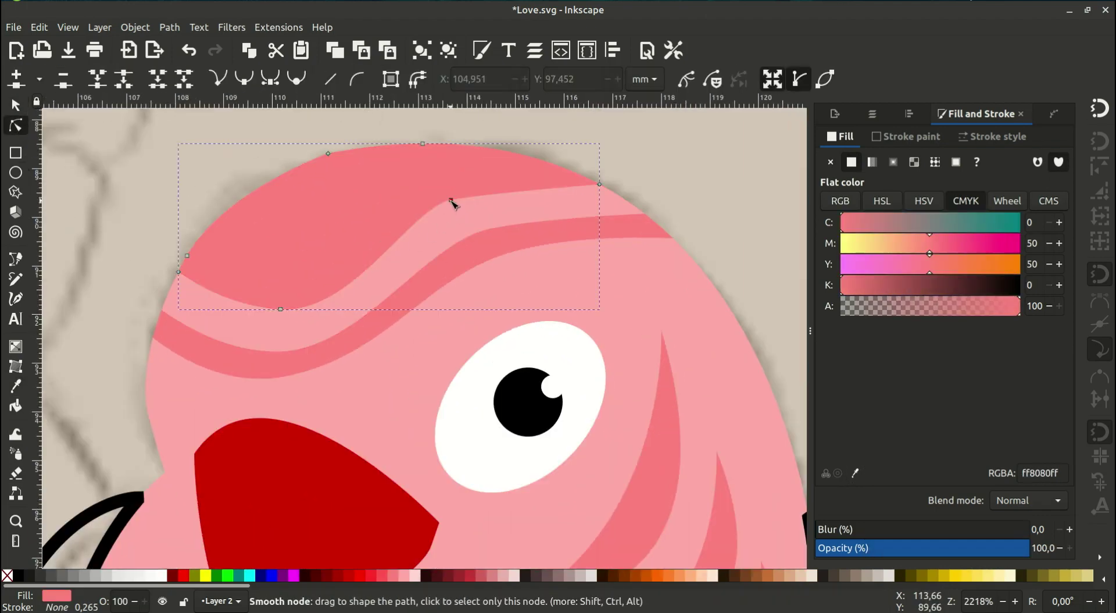
pyautogui.moveTo(282, 312); pyautogui.dragTo(280, 317)
# Lighten the band across the head to pale pink using the colour wheel
pyautogui.click(498, 244)
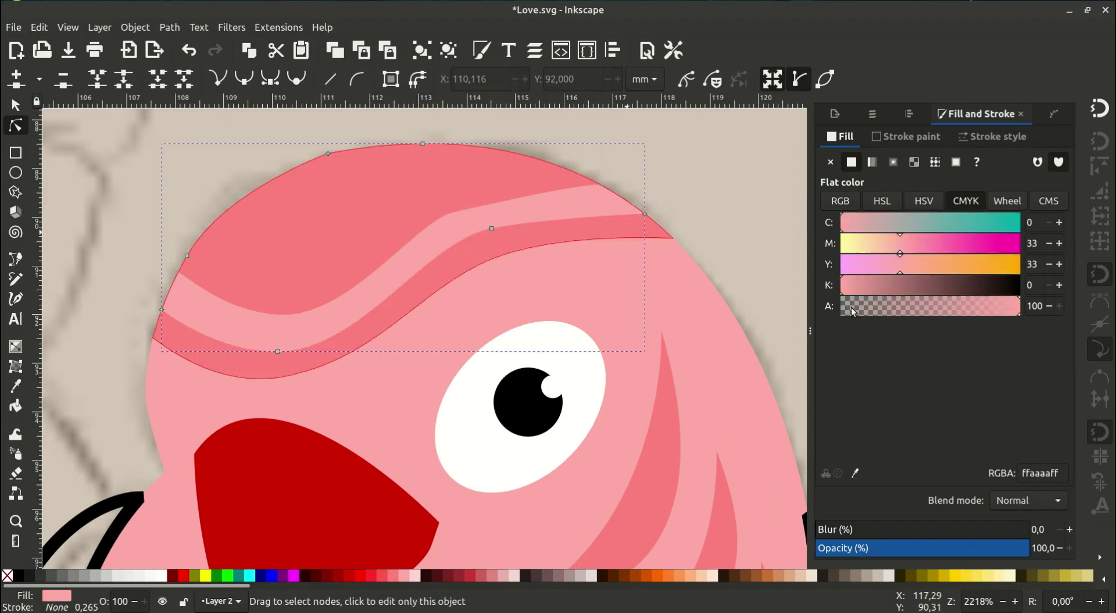
pyautogui.click(1007, 200)
pyautogui.moveTo(936, 381); pyautogui.dragTo(925, 390)
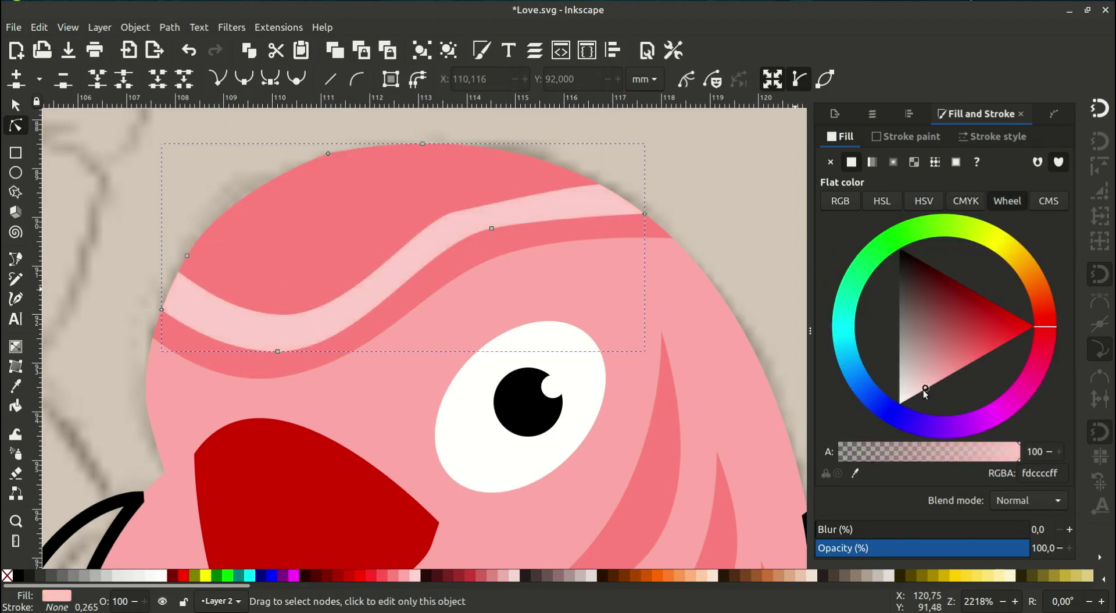
pyautogui.click(718, 211)
pyautogui.scroll(-5, 427, 407)
pyautogui.scroll(1, 427, 407)
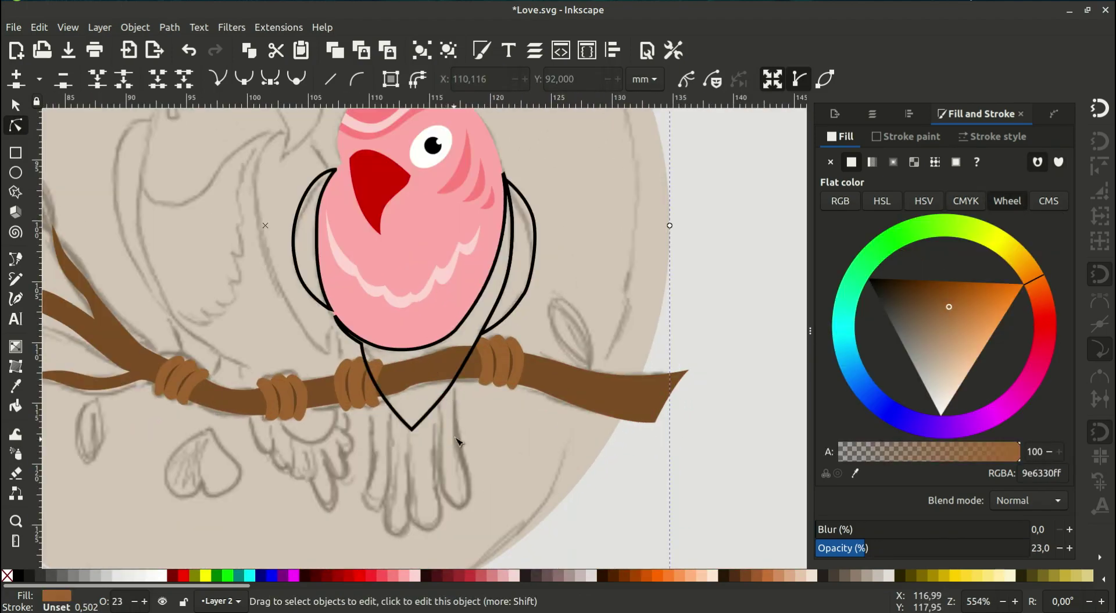
# Remove the tail's black stroke and fill it with the body pink via the Dropper
pyautogui.click(447, 394)
pyautogui.click(907, 136)
pyautogui.click(830, 162)
pyautogui.click(840, 136)
pyautogui.click(851, 162)
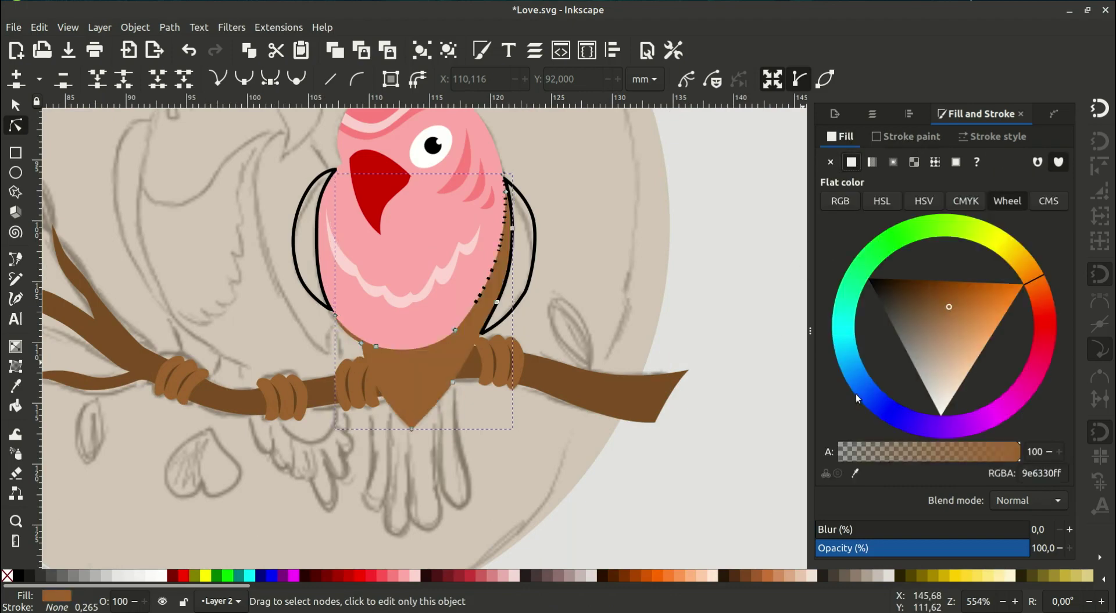
pyautogui.click(856, 472)
pyautogui.click(407, 262)
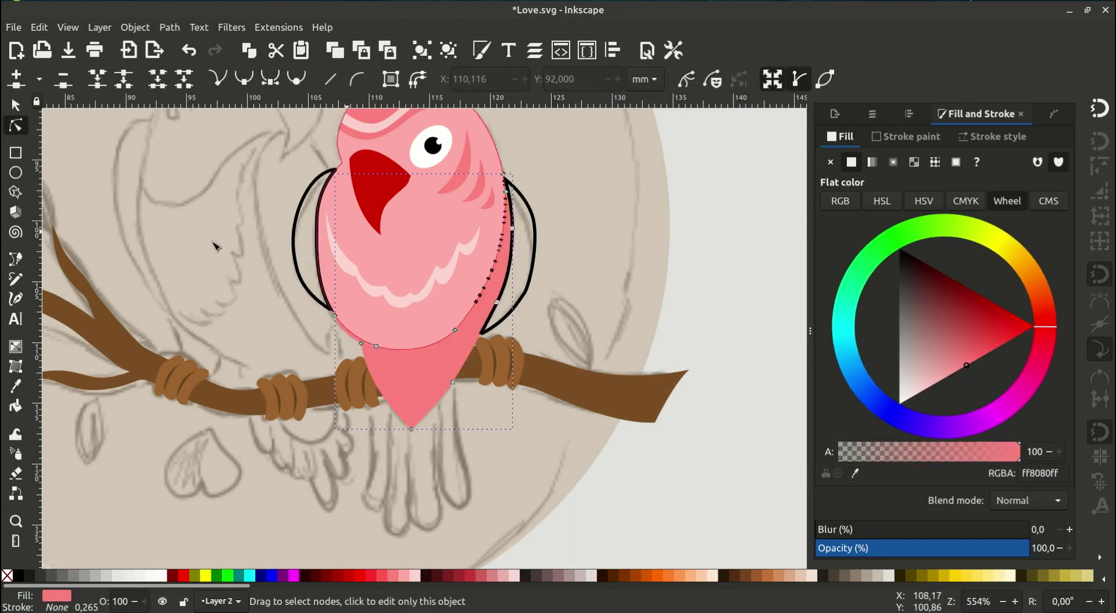
pyautogui.press('s')
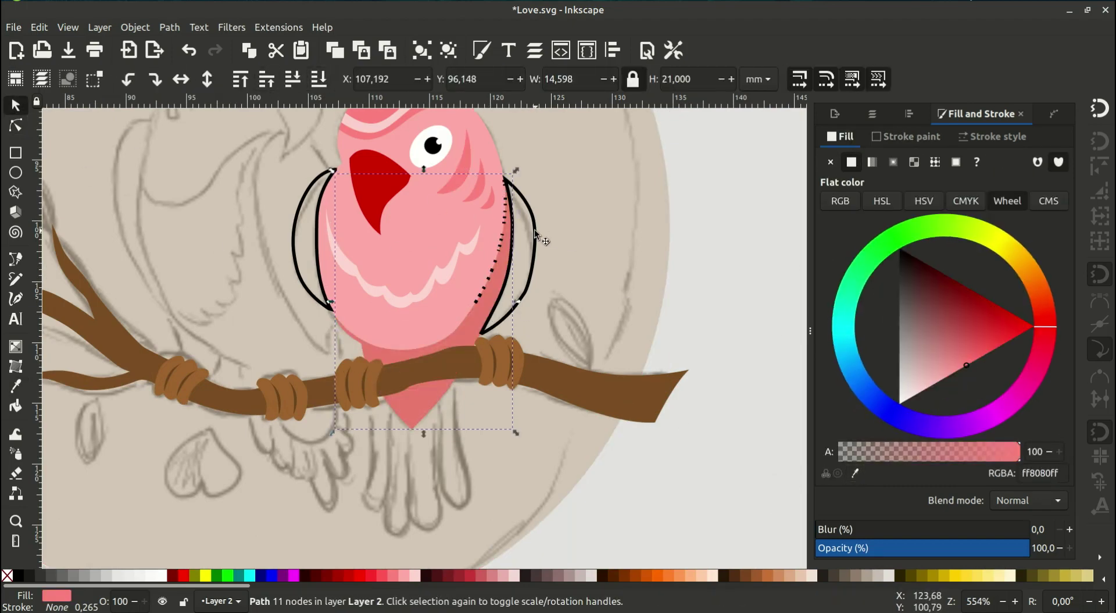
# Fill both wings with the beak red sampled by Dropper, adjusted to bright red ff2a2a
pyautogui.click(535, 234)
pyautogui.keyDown('shift'); pyautogui.click(293, 238); pyautogui.keyUp('shift')
pyautogui.click(851, 163)
pyautogui.click(855, 473)
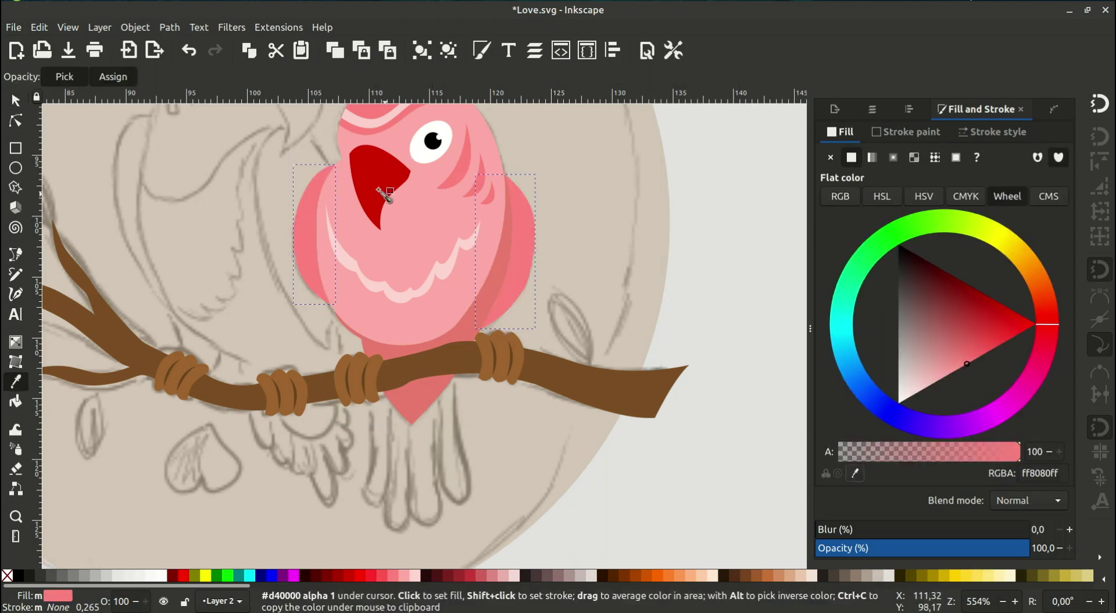
pyautogui.click(384, 195)
pyautogui.moveTo(993, 366); pyautogui.dragTo(1011, 342)
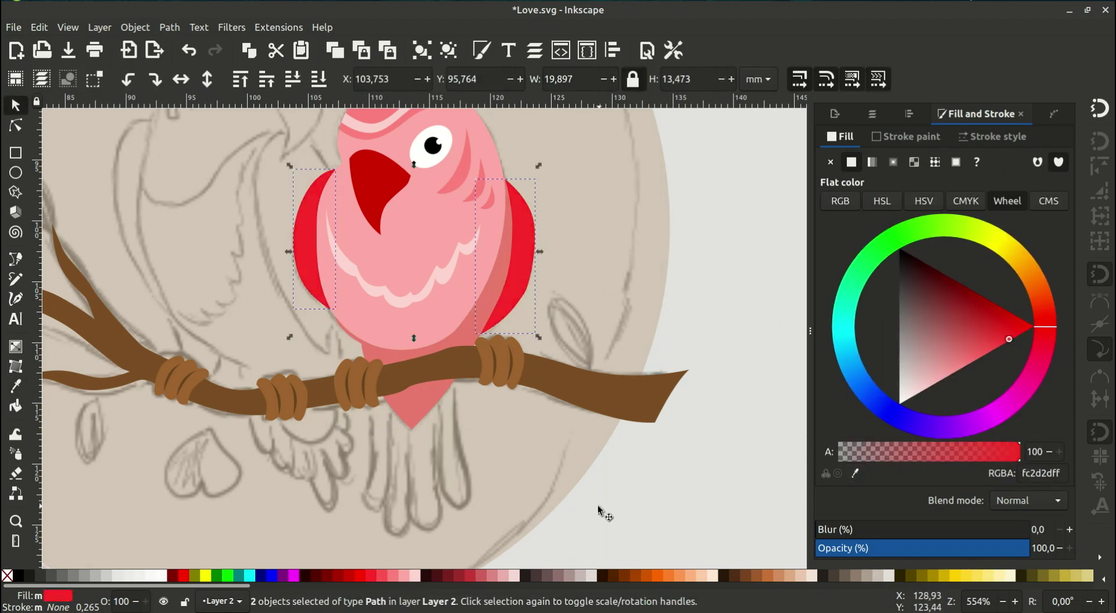
pyautogui.click(350, 575)
pyautogui.click(360, 575)
pyautogui.click(371, 574)
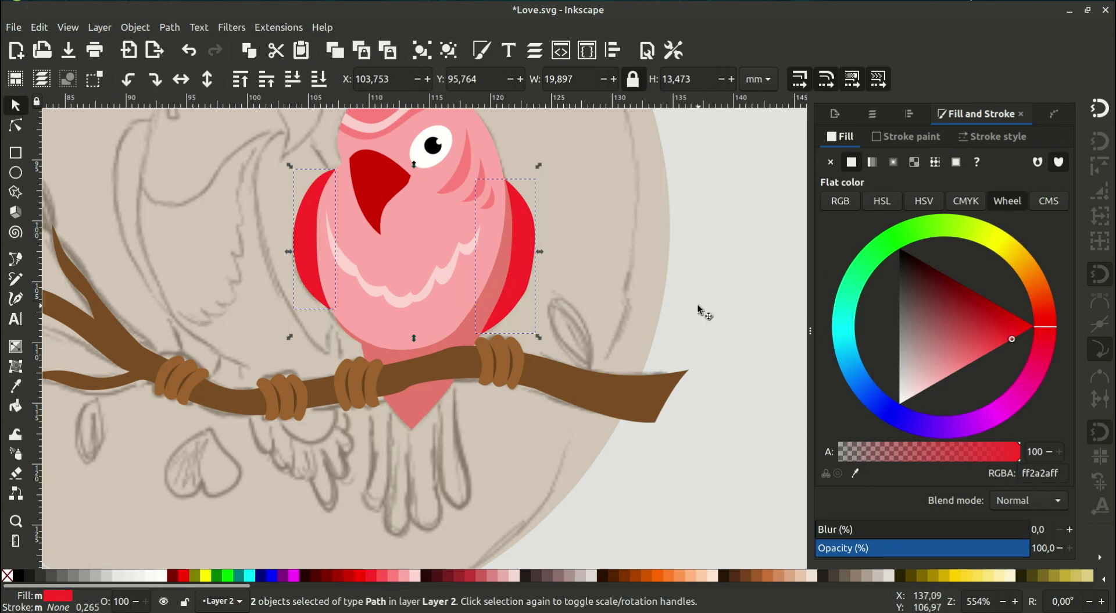
pyautogui.click(703, 312)
pyautogui.scroll(3, 640, 342)
# Trace a closed curved beak shape for the second parrot over the sketch
pyautogui.hscroll(-2, 442, 268)
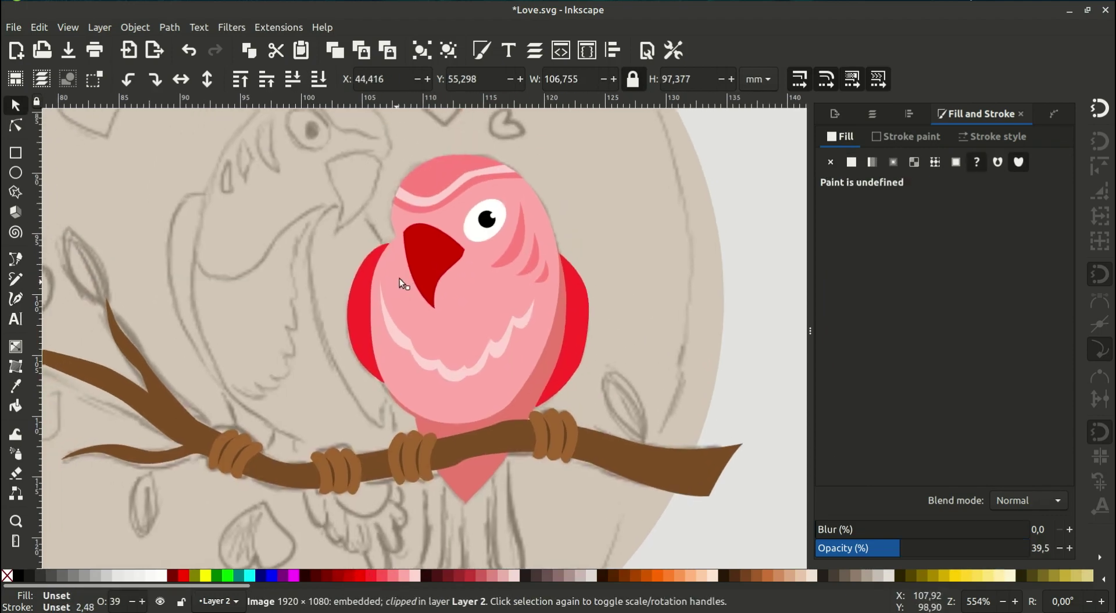
pyautogui.scroll(2, 407, 302)
pyautogui.click(14, 263)
pyautogui.scroll(-3, 378, 291)
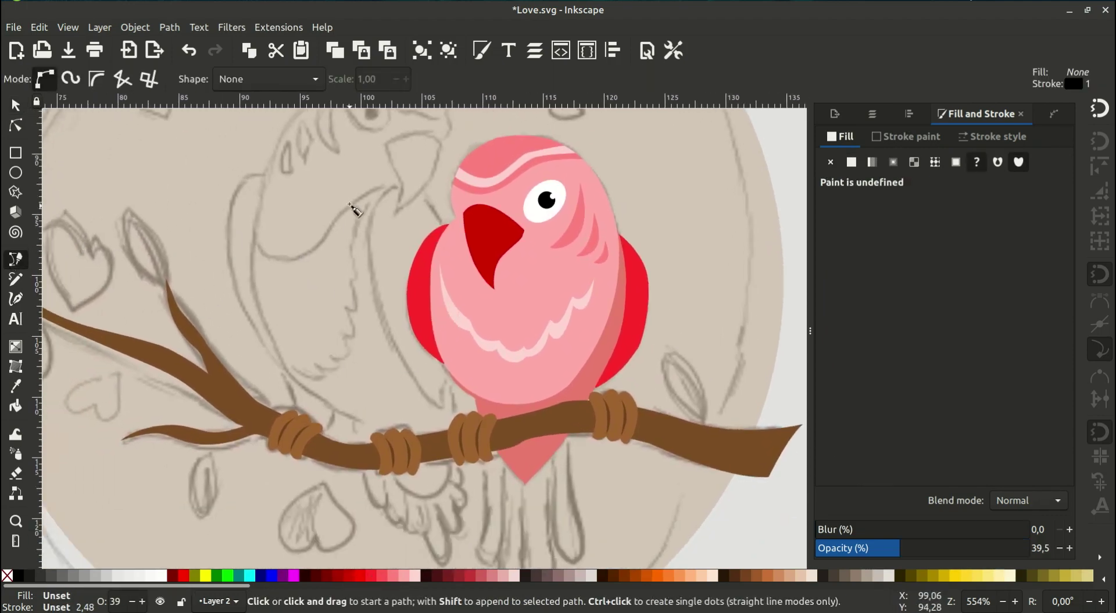
pyautogui.keyDown('ctrl'); pyautogui.scroll(2, 357, 207); pyautogui.keyUp('ctrl')
pyautogui.click(369, 214)
pyautogui.moveTo(388, 264); pyautogui.dragTo(407, 301)
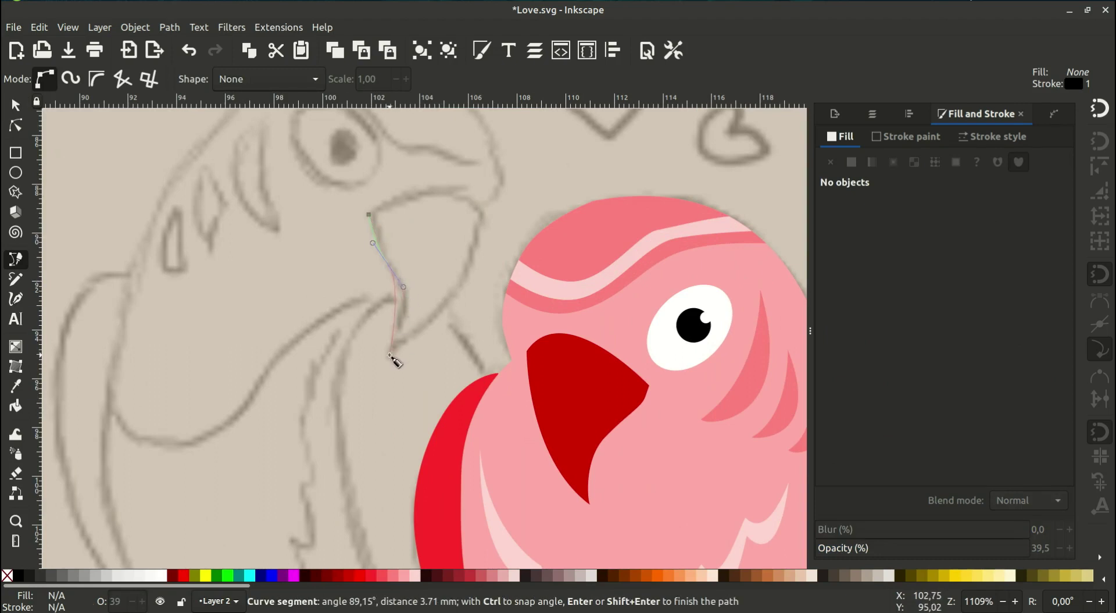
pyautogui.moveTo(392, 356); pyautogui.dragTo(382, 382)
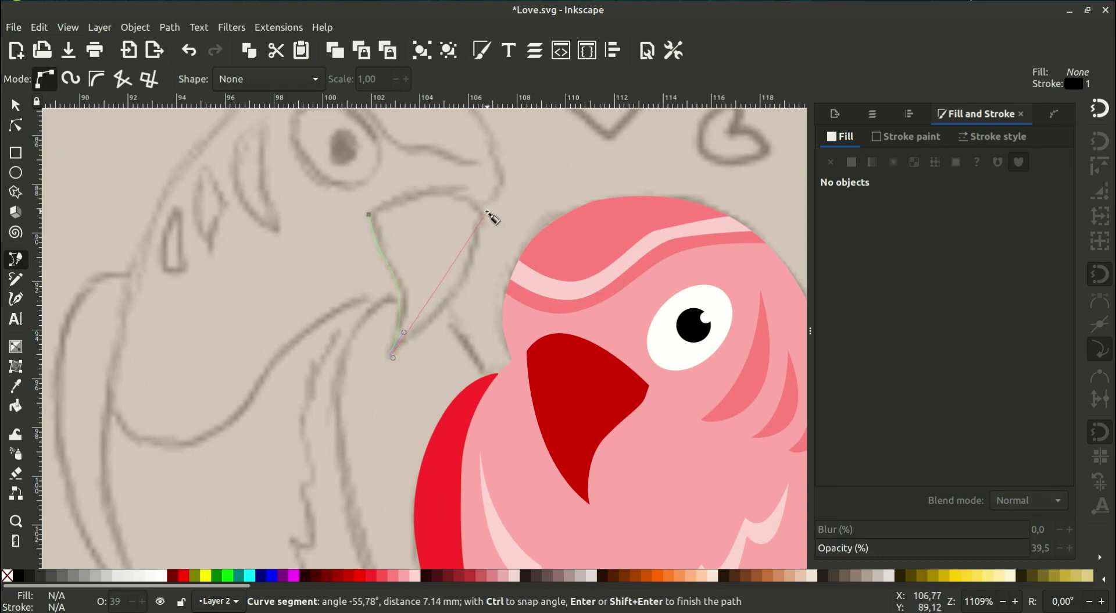
pyautogui.moveTo(489, 210); pyautogui.dragTo(491, 160)
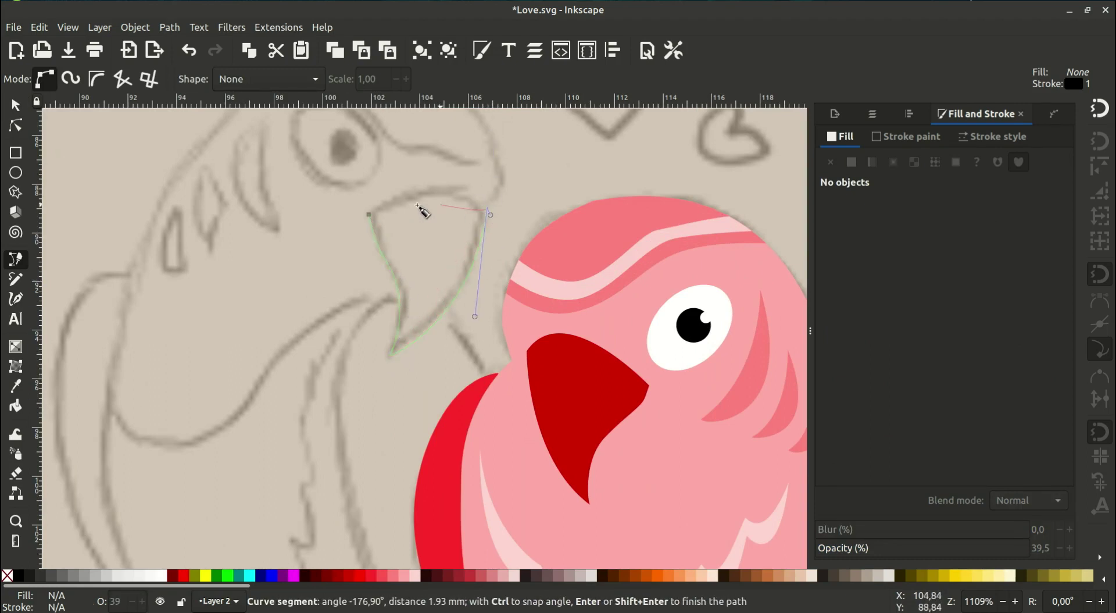
pyautogui.moveTo(369, 215); pyautogui.dragTo(348, 268)
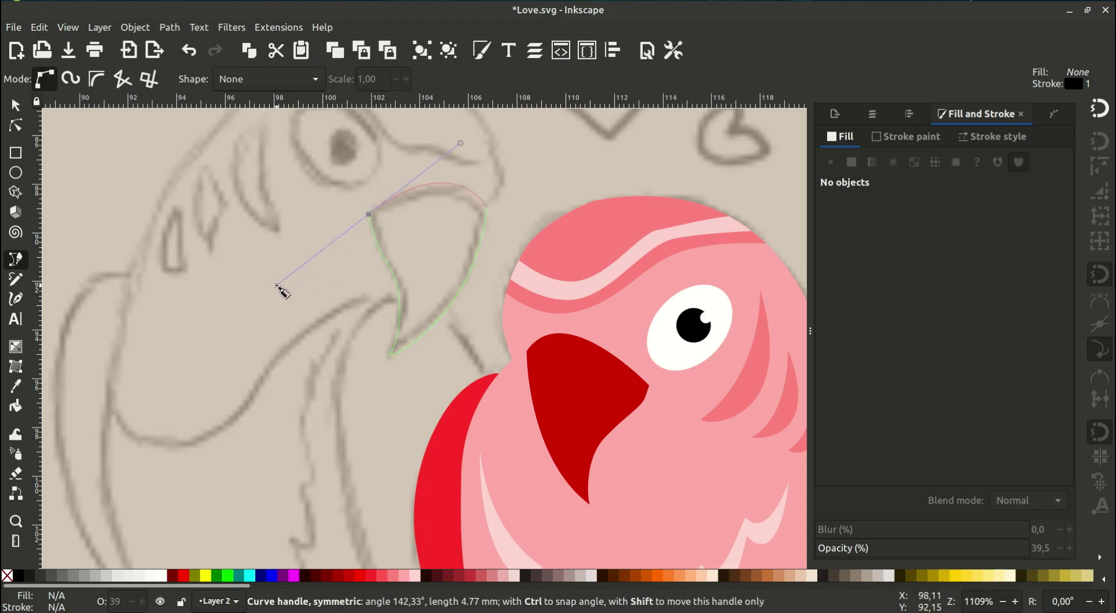
pyautogui.moveTo(278, 286); pyautogui.dragTo(341, 281)
# Start the head outline, curving it over the top and down the front of the head
pyautogui.scroll(1, 207, 302)
pyautogui.click(124, 313)
pyautogui.scroll(3, 197, 252)
pyautogui.moveTo(233, 216); pyautogui.dragTo(308, 163)
pyautogui.moveTo(419, 181); pyautogui.dragTo(469, 205)
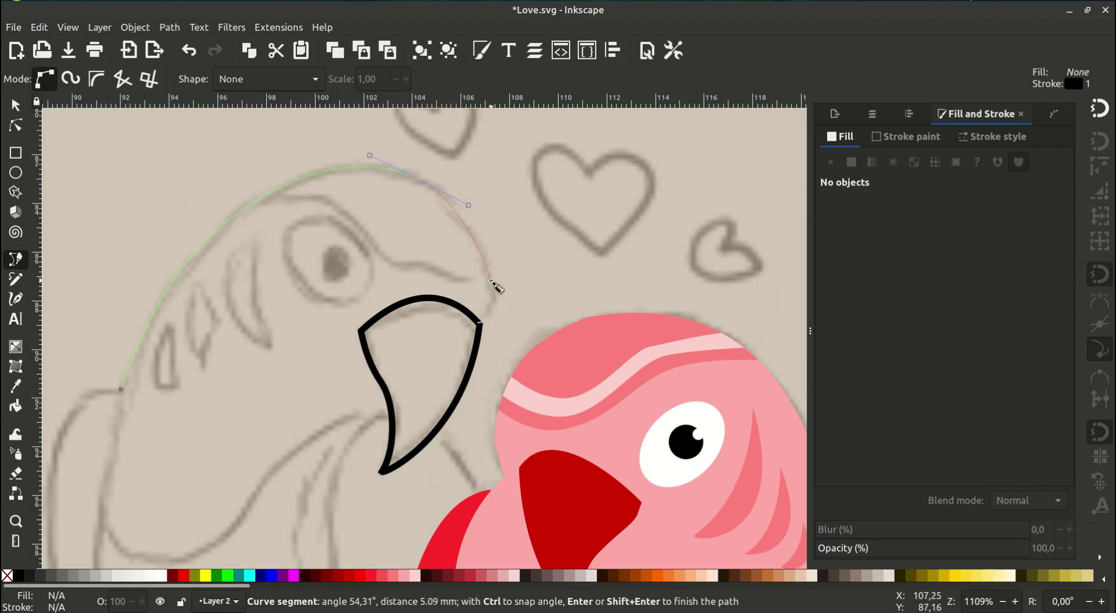
pyautogui.moveTo(480, 336); pyautogui.dragTo(442, 394)
pyautogui.scroll(-7, 424, 296)
pyautogui.hscroll(-2, 425, 297)
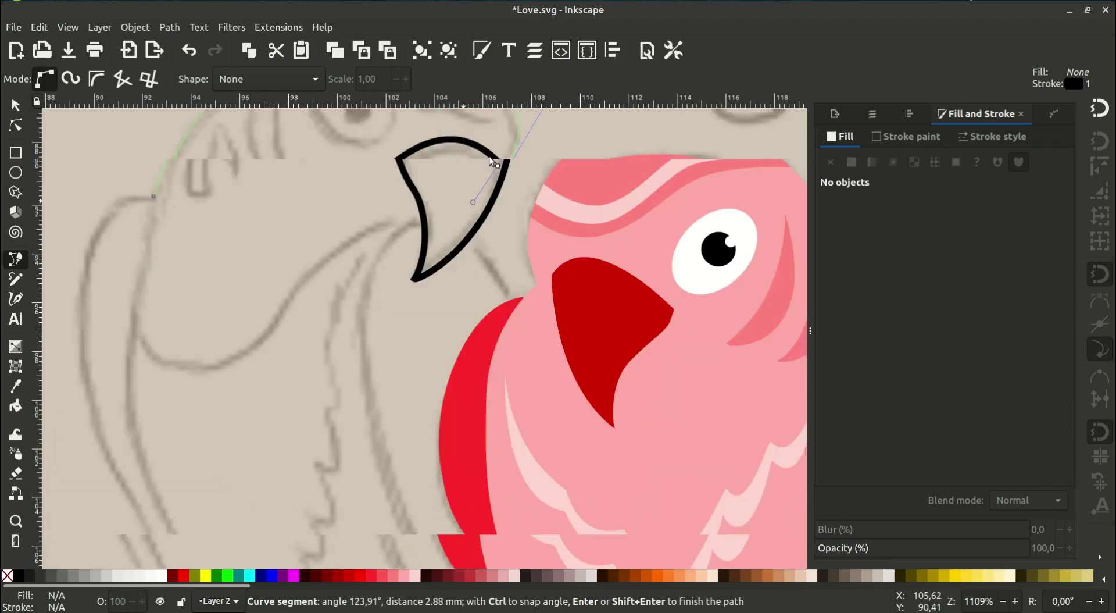
pyautogui.scroll(-3, 407, 199)
# Continue the outline down the body and back up, finishing the 11-node black path
pyautogui.moveTo(378, 262); pyautogui.dragTo(369, 362)
pyautogui.scroll(-5, 396, 317)
pyautogui.hscroll(2, 396, 317)
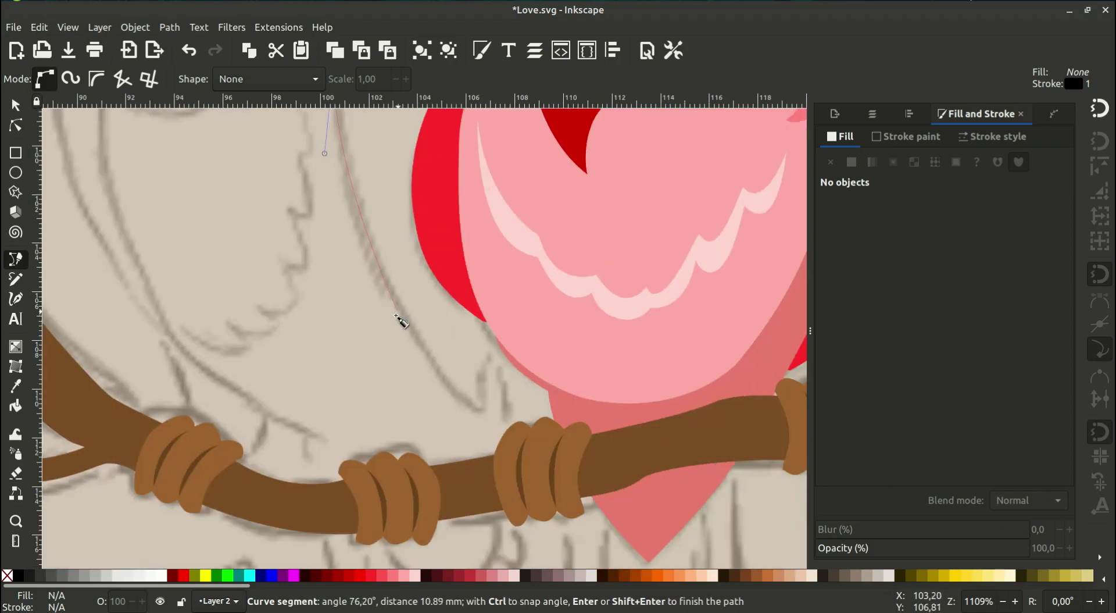
pyautogui.moveTo(507, 367); pyautogui.dragTo(495, 431)
pyautogui.scroll(-6, 520, 384)
pyautogui.hscroll(-1, 520, 384)
pyautogui.moveTo(394, 384); pyautogui.dragTo(362, 312)
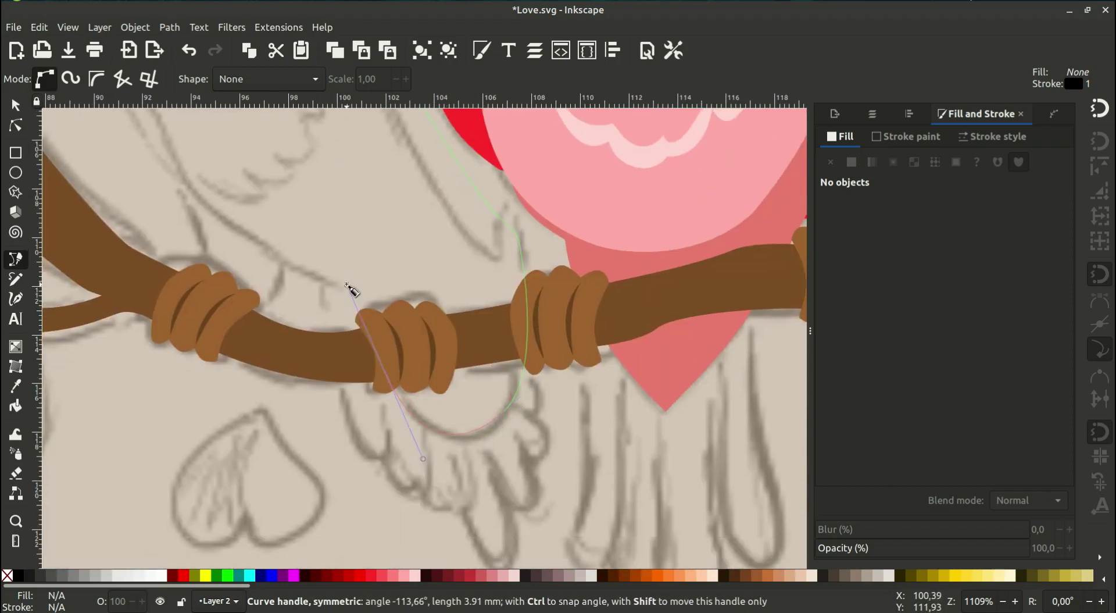
pyautogui.scroll(2, 378, 343)
pyautogui.hscroll(-2, 378, 343)
pyautogui.scroll(4, 262, 244)
pyautogui.hscroll(-2, 262, 244)
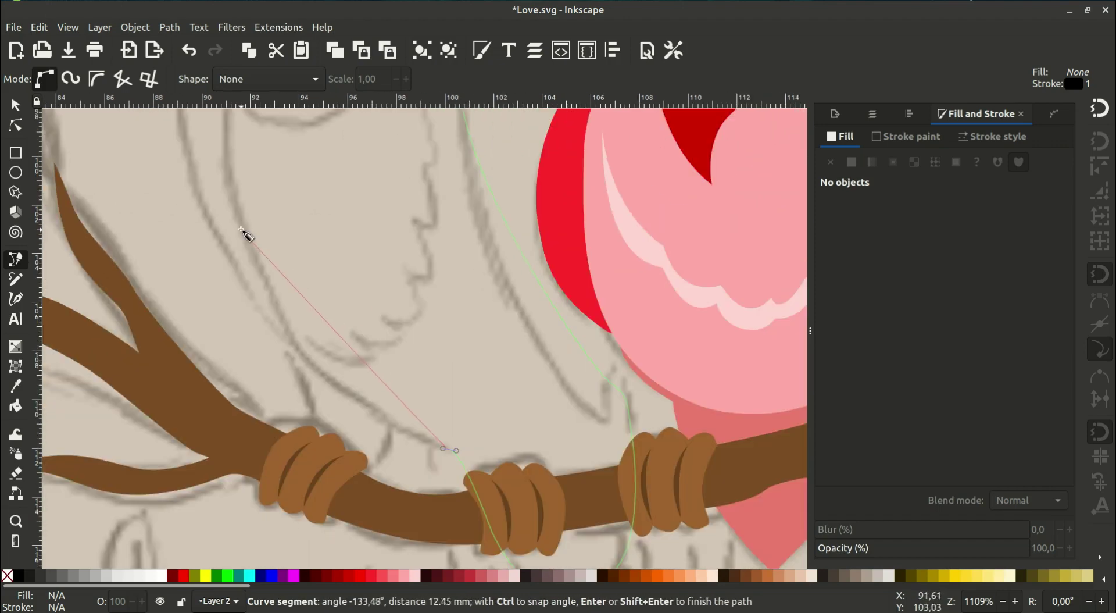
pyautogui.moveTo(245, 229)
pyautogui.mouseDown()
pyautogui.moveTo(224, 68)
pyautogui.moveTo(221, 142)
pyautogui.mouseUp()
pyautogui.scroll(5, 245, 197)
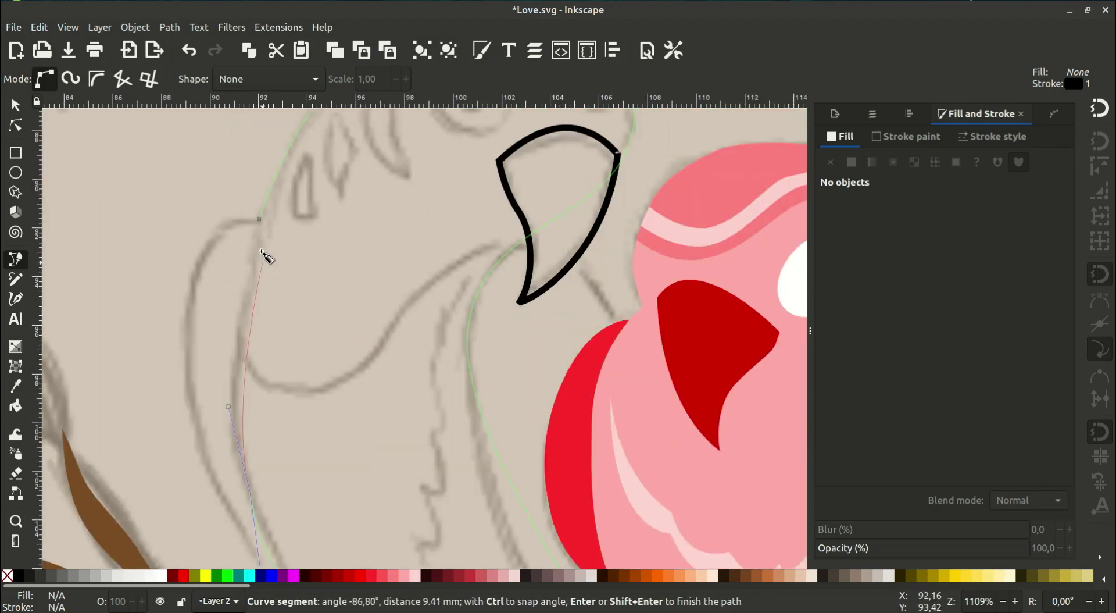
pyautogui.moveTo(259, 220); pyautogui.dragTo(275, 149)
pyautogui.press('Return')
# Inspect the new body outline's nodes, then deselect it
pyautogui.press('s')
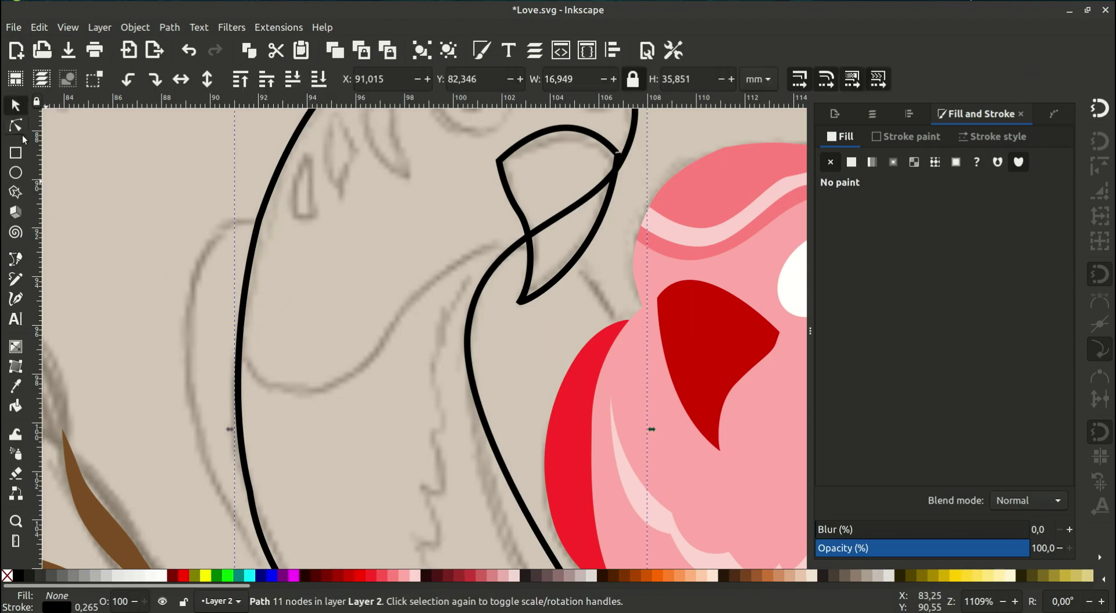
pyautogui.press('n')
pyautogui.scroll(-4, 440, 414)
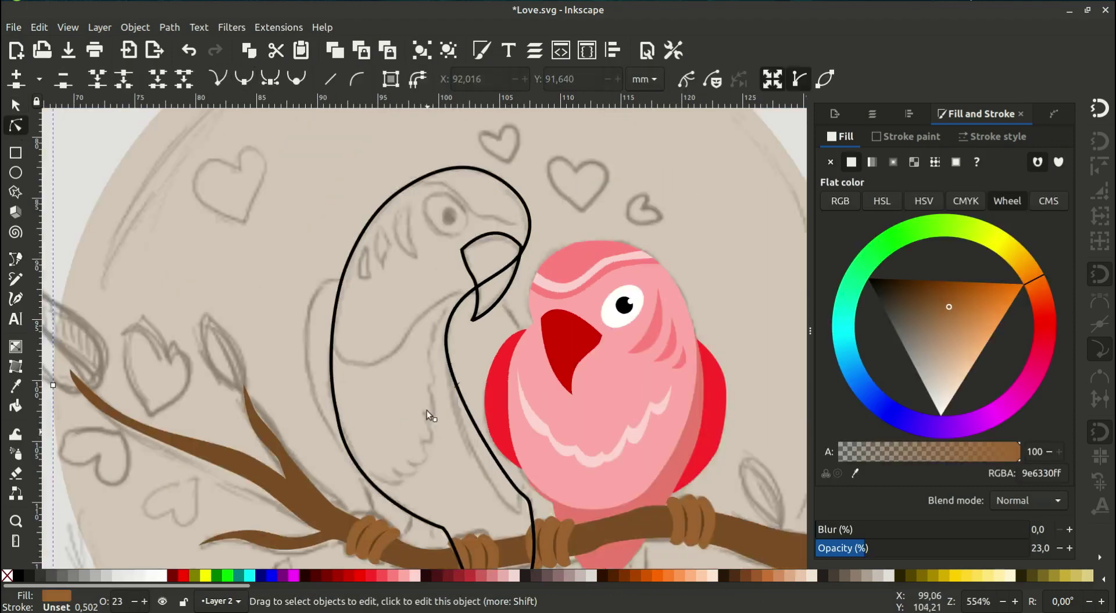
pyautogui.scroll(2, 427, 410)
pyautogui.click(399, 288)
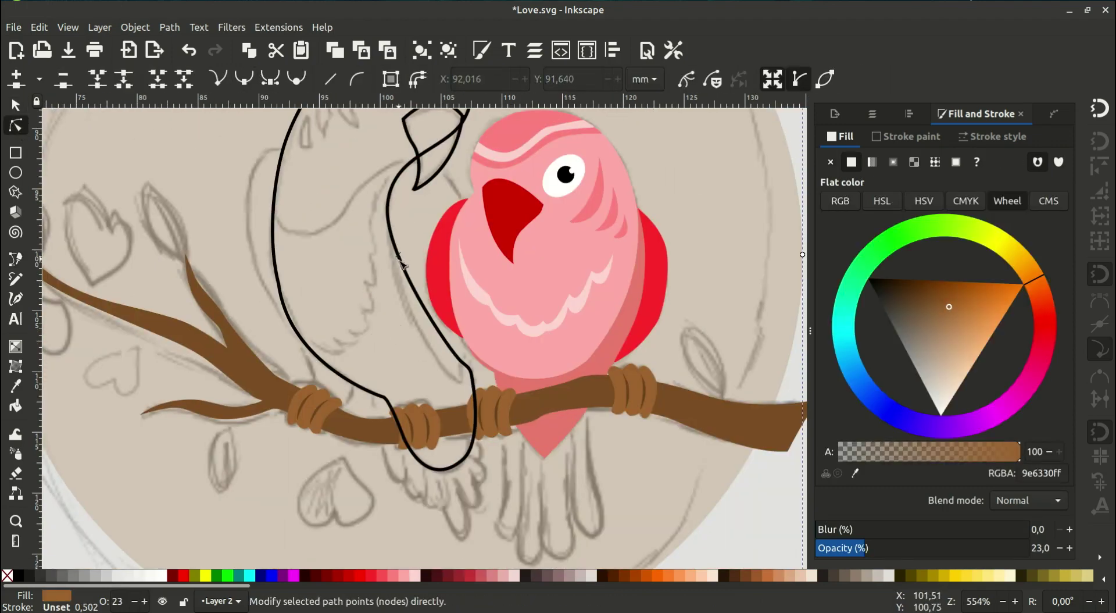
pyautogui.scroll(5, 303, 337)
# Draw a closed Bezier shape along the back of the head and neck down toward the branch
pyautogui.click(14, 259)
pyautogui.scroll(2, 265, 306)
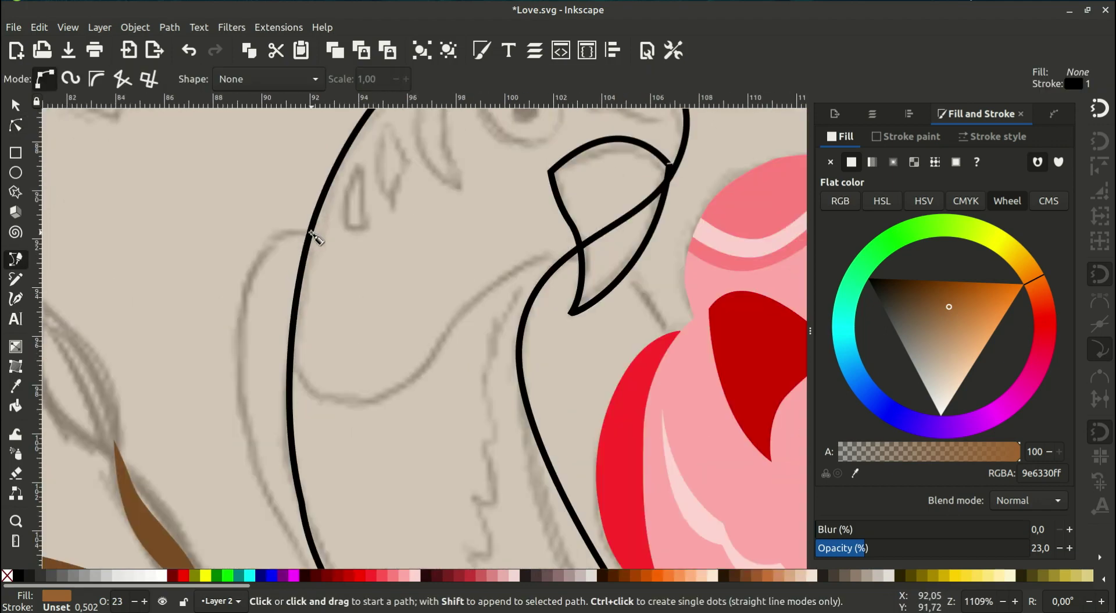
pyautogui.click(311, 231)
pyautogui.moveTo(245, 271); pyautogui.dragTo(230, 330)
pyautogui.scroll(-2, 312, 444)
pyautogui.scroll(-2, 312, 374)
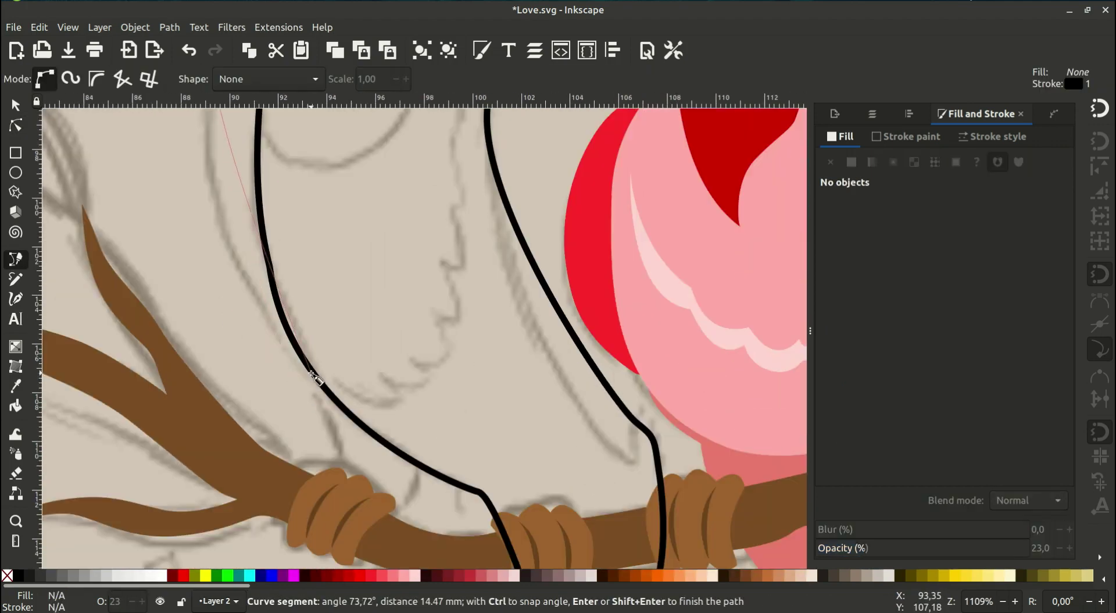
pyautogui.moveTo(311, 373); pyautogui.dragTo(409, 429)
pyautogui.moveTo(430, 480); pyautogui.dragTo(416, 466)
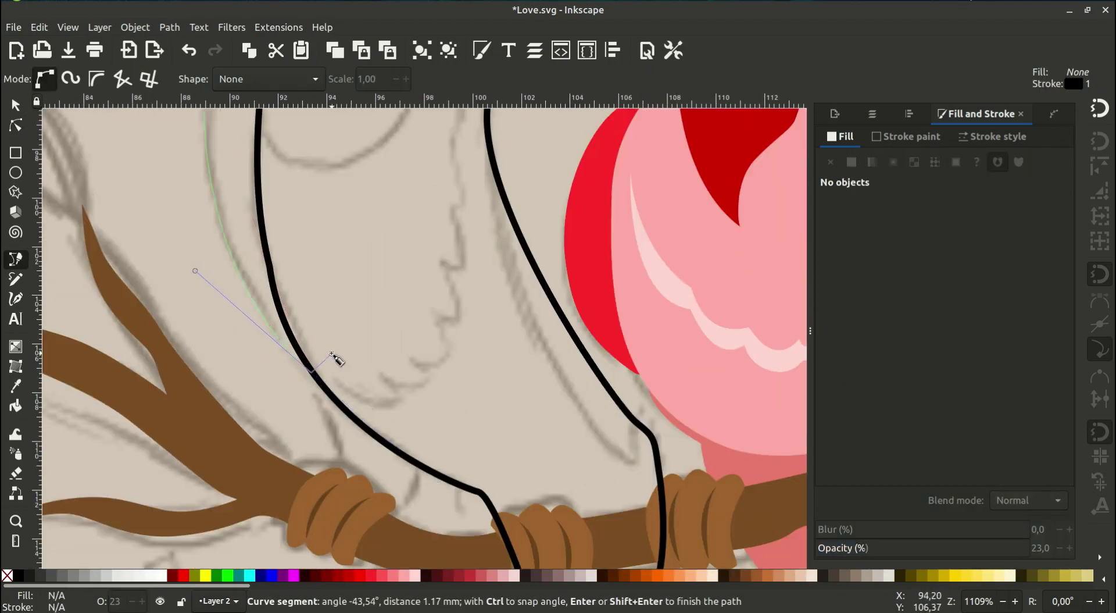
pyautogui.click(336, 356)
pyautogui.scroll(3, 336, 355)
pyautogui.click(317, 194)
pyautogui.click(278, 149)
# Divide the body outline with the new shape to split off the left-side wing strip
pyautogui.press('s')
pyautogui.keyDown('shift'); pyautogui.click(255, 355); pyautogui.keyUp('shift')
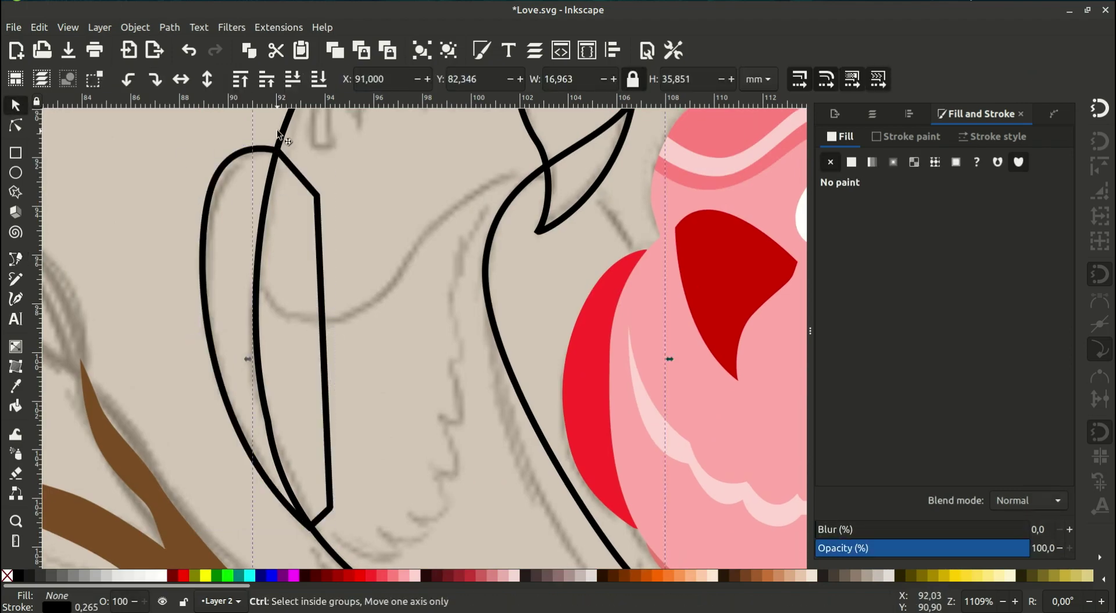
pyautogui.click(170, 28)
pyautogui.click(186, 107)
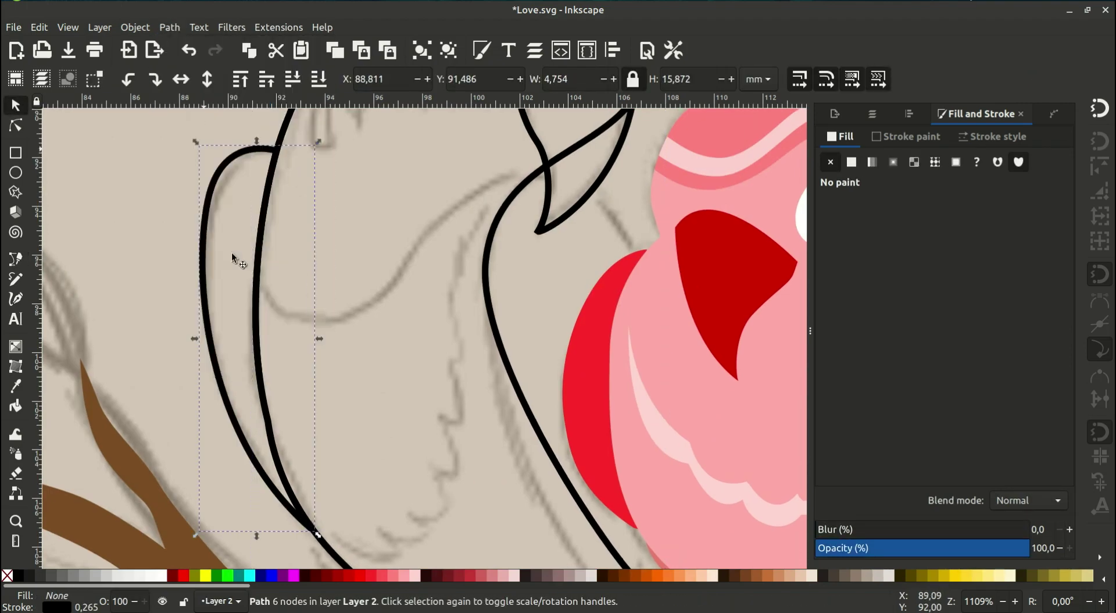
pyautogui.click(399, 319)
pyautogui.scroll(-3, 414, 256)
pyautogui.scroll(3, 518, 291)
# Duplicate the pink parrot's eye and move and rotate the copy onto the left parrot's head
pyautogui.click(540, 337)
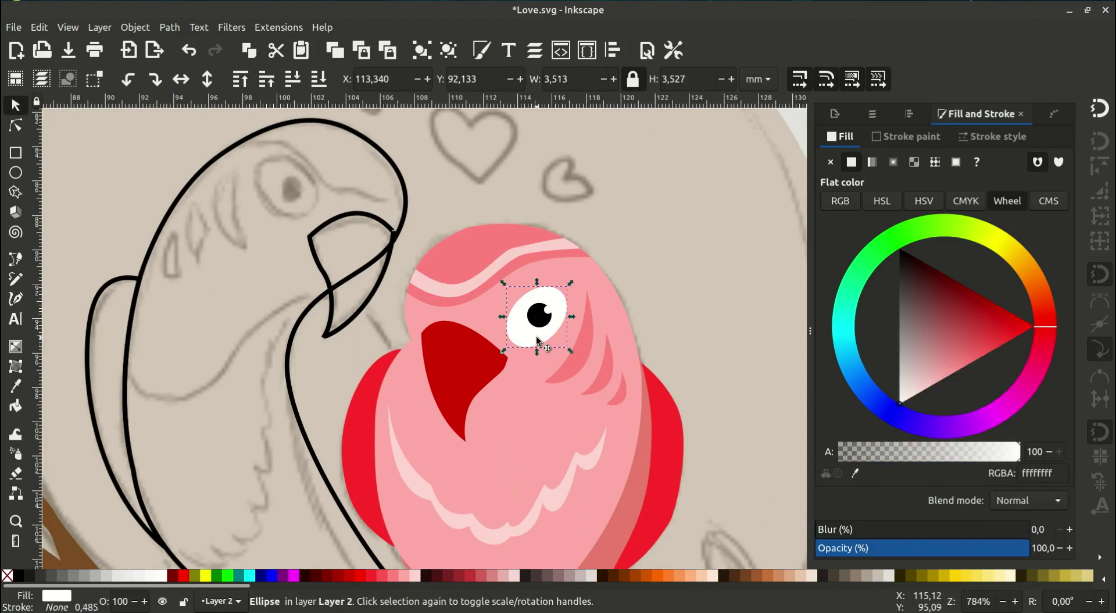
pyautogui.scroll(3, 541, 326)
pyautogui.keyDown('shift'); pyautogui.click(555, 304); pyautogui.keyUp('shift')
pyautogui.rightClick(555, 304)
pyautogui.click(588, 326)
pyautogui.moveTo(558, 314)
pyautogui.mouseDown()
pyautogui.moveTo(315, 280)
pyautogui.moveTo(199, 243)
pyautogui.mouseUp()
pyautogui.scroll(1, 298, 308)
pyautogui.click(297, 308)
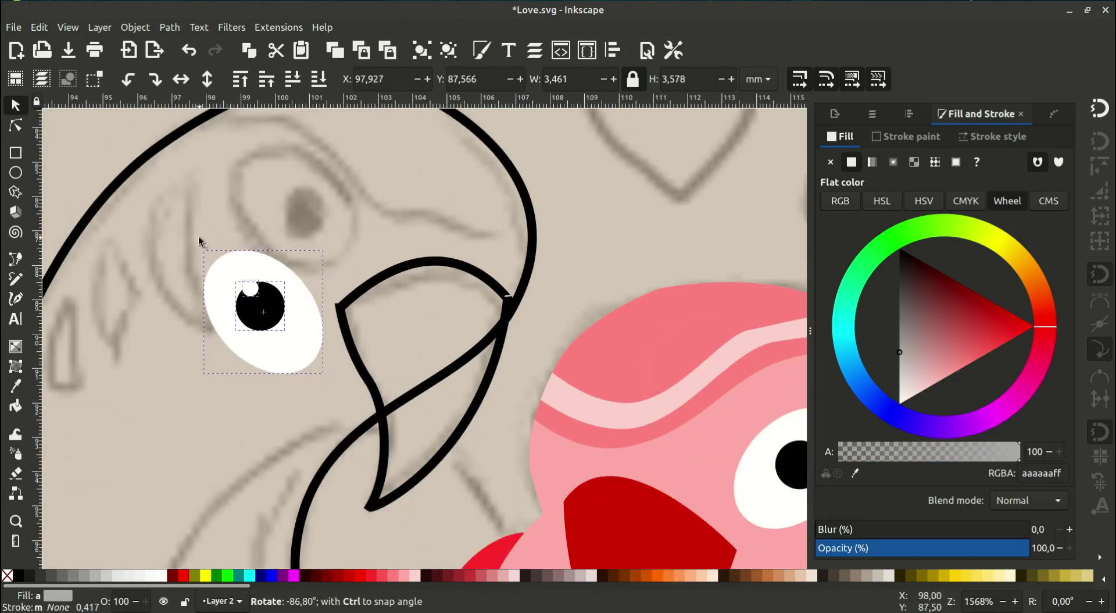
pyautogui.moveTo(259, 339)
pyautogui.mouseDown()
pyautogui.moveTo(280, 239)
pyautogui.moveTo(291, 236)
pyautogui.mouseUp()
pyautogui.click(570, 291)
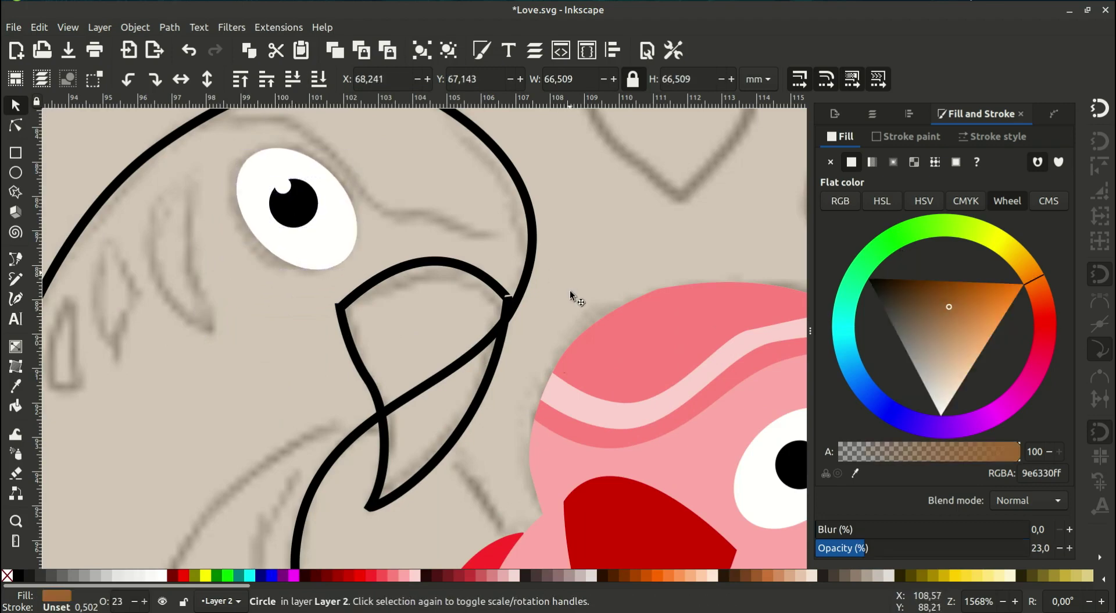
# Shift the copied eye's pupil and highlight down-right inside the eye
pyautogui.scroll(-3, 494, 376)
pyautogui.click(354, 219)
pyautogui.scroll(3, 353, 219)
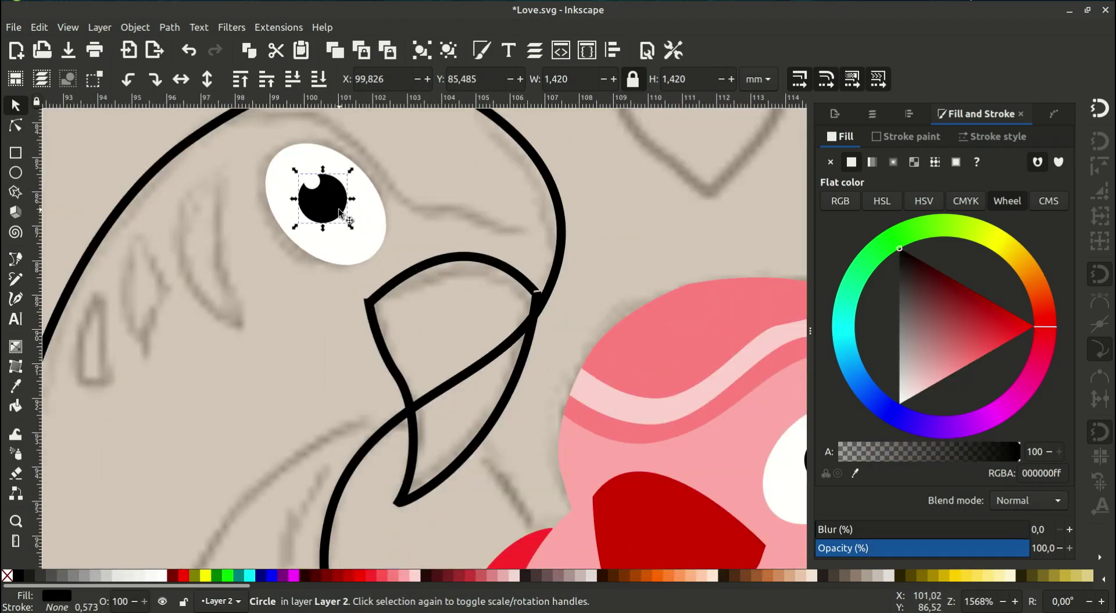
pyautogui.keyDown('shift'); pyautogui.click(312, 182); pyautogui.keyUp('shift')
pyautogui.moveTo(321, 200); pyautogui.dragTo(331, 217)
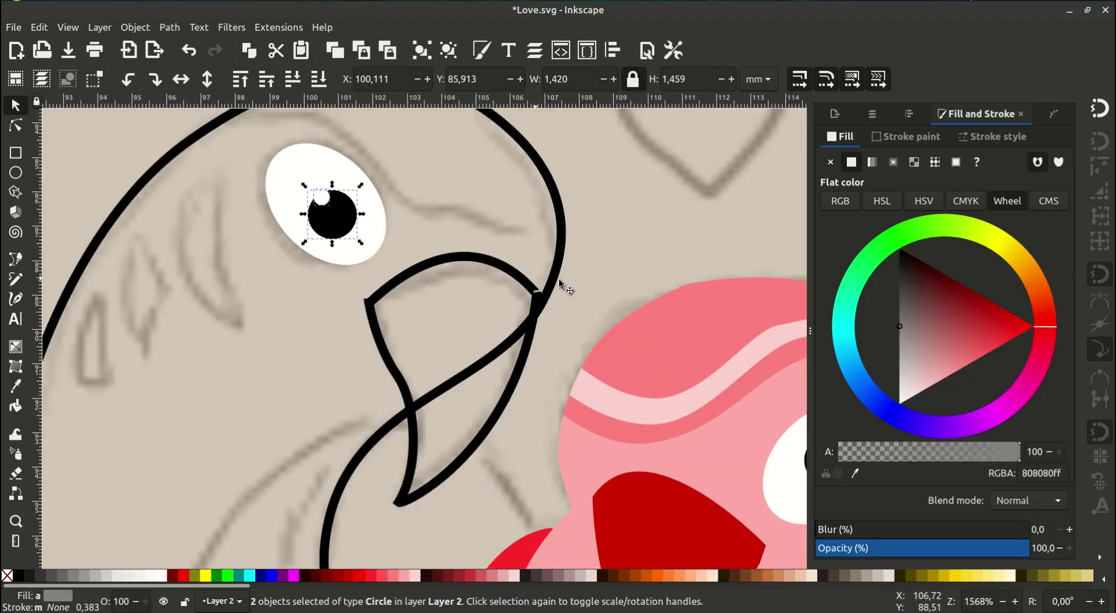
pyautogui.click(606, 304)
pyautogui.scroll(3, 606, 302)
# Draw a curved cutting shape above the left parrot's head
pyautogui.press('b')
pyautogui.scroll(1, 225, 387)
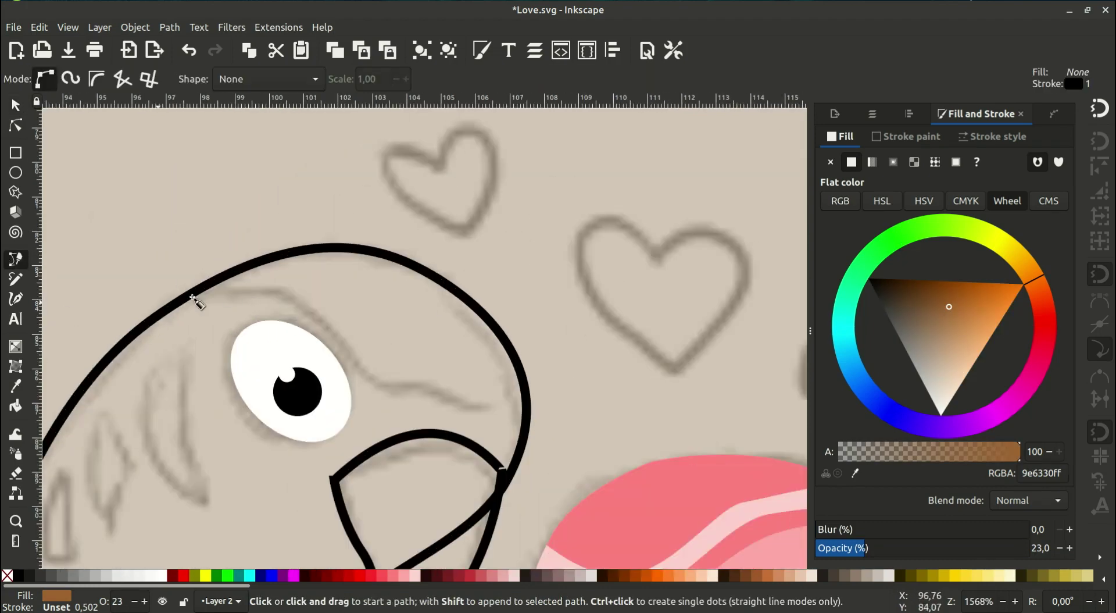
pyautogui.click(158, 302)
pyautogui.moveTo(293, 291); pyautogui.dragTo(322, 300)
pyautogui.moveTo(413, 393); pyautogui.dragTo(565, 415)
pyautogui.click(180, 218)
pyautogui.press('s')
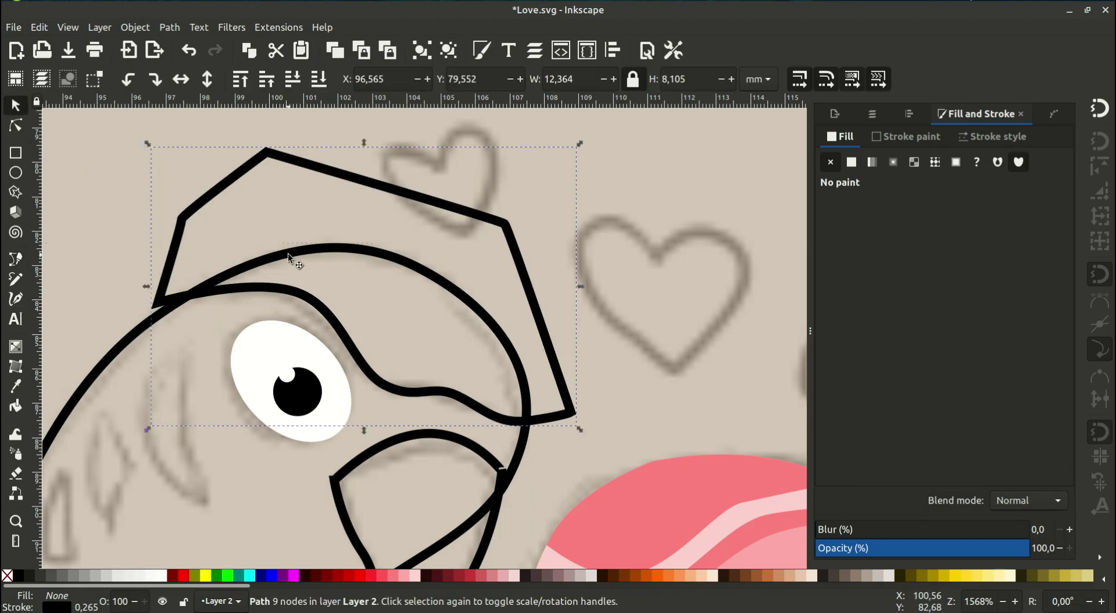
# Apply Path > Difference with the head outline to trim the crown-patch line
pyautogui.click(288, 253)
pyautogui.keyDown('shift'); pyautogui.click(269, 150); pyautogui.keyUp('shift')
pyautogui.click(169, 27)
pyautogui.click(189, 109)
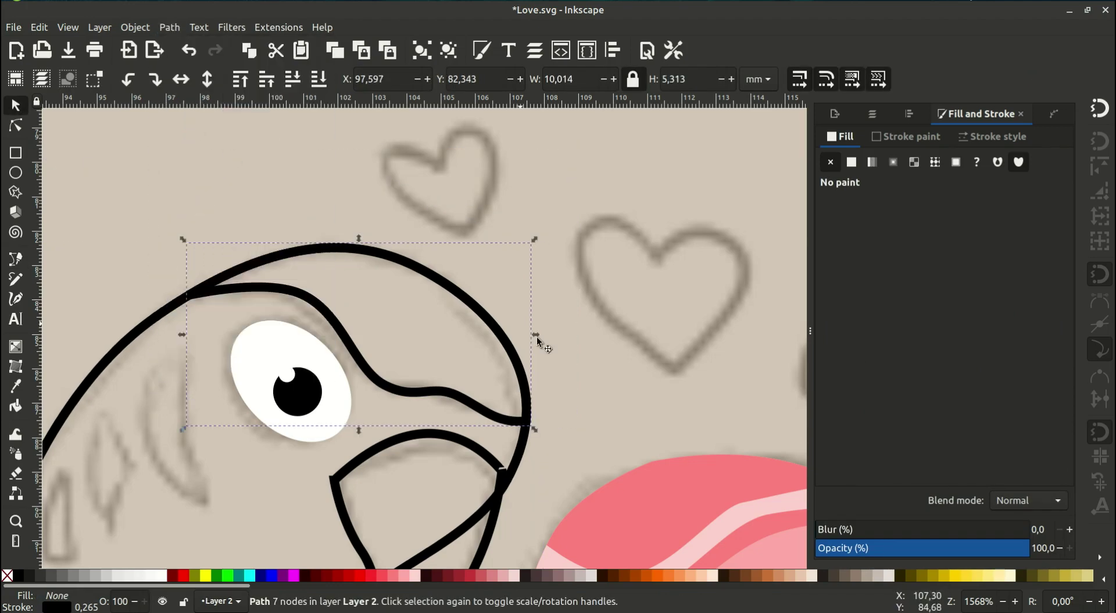
pyautogui.keyDown('ctrl'); pyautogui.scroll(-4, 536, 337); pyautogui.keyUp('ctrl')
pyautogui.click(517, 434)
# Trace a closed wing outline down the parrot's right side along the chest to the foot
pyautogui.click(19, 265)
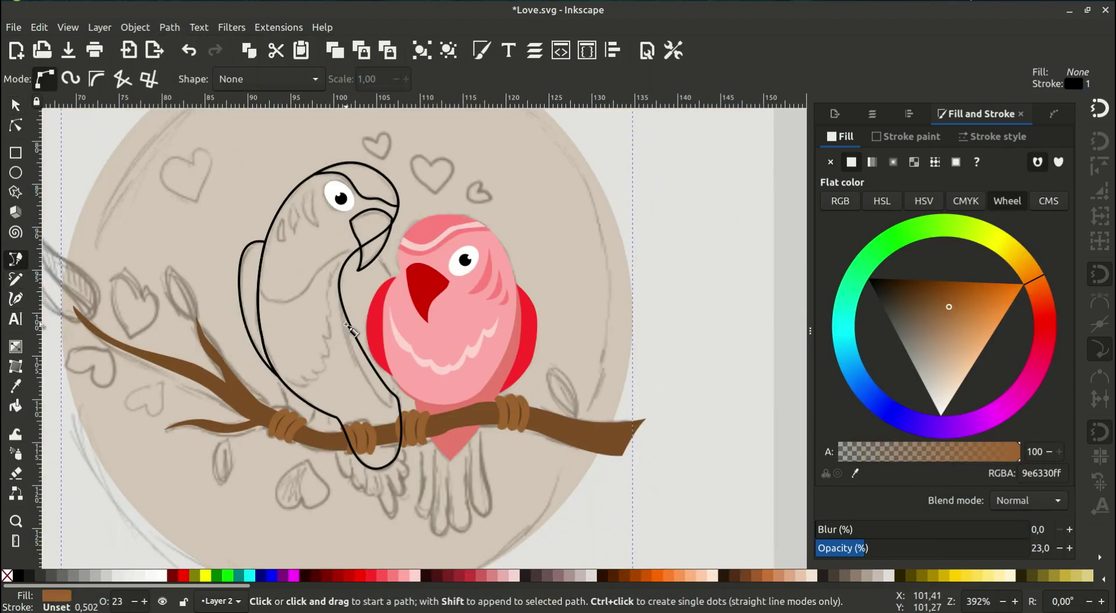
pyautogui.keyDown('ctrl'); pyautogui.scroll(2, 373, 298); pyautogui.keyUp('ctrl')
pyautogui.click(426, 299)
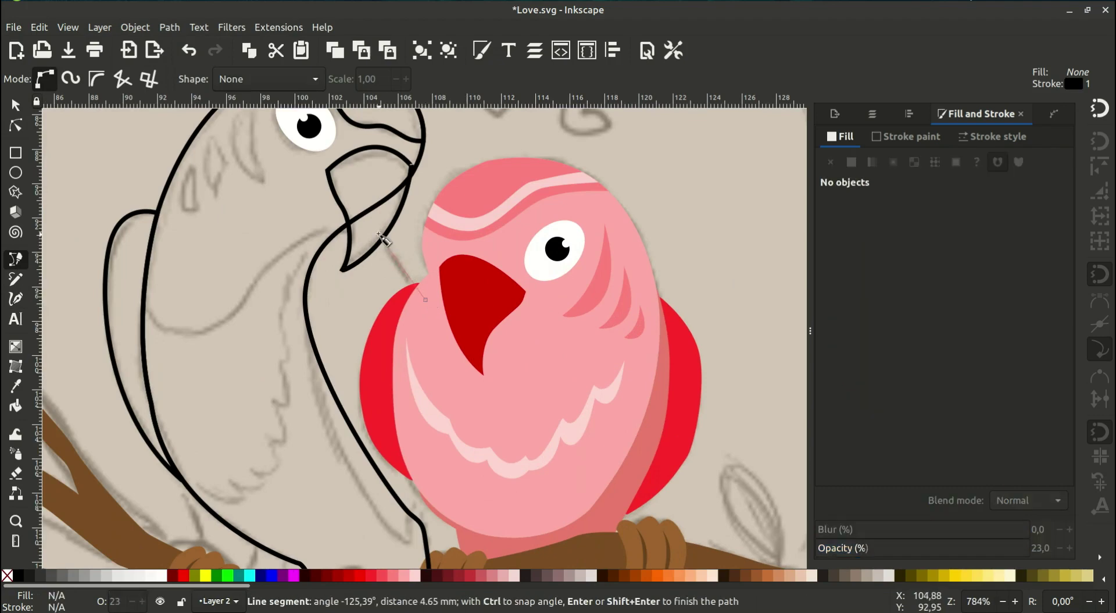
pyautogui.moveTo(347, 222); pyautogui.dragTo(302, 209)
pyautogui.moveTo(302, 299); pyautogui.dragTo(312, 414)
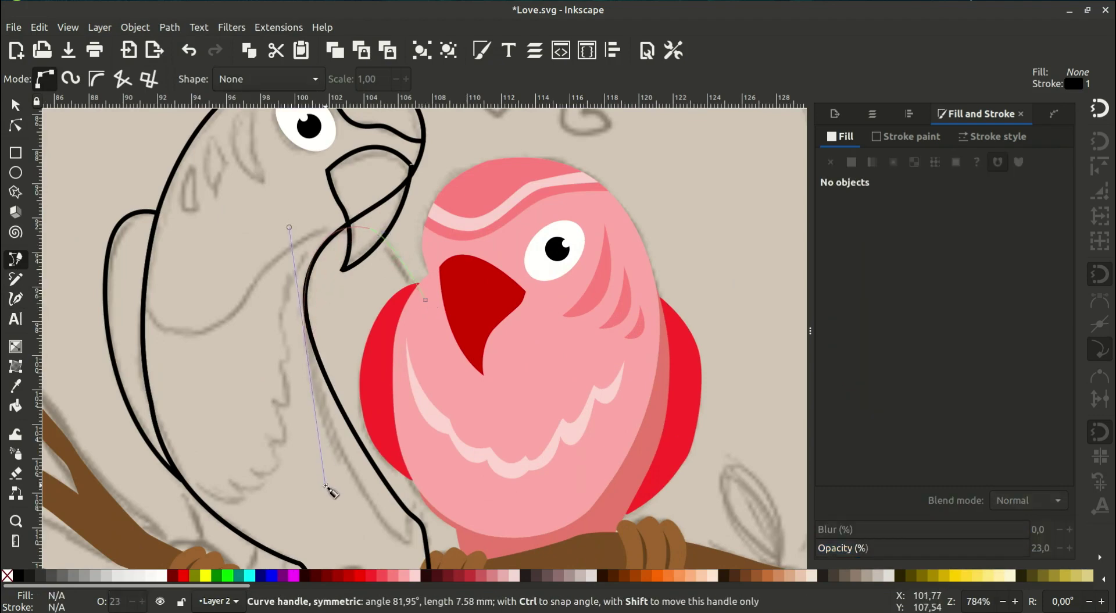
pyautogui.moveTo(328, 490); pyautogui.dragTo(331, 445)
pyautogui.scroll(1, 333, 443)
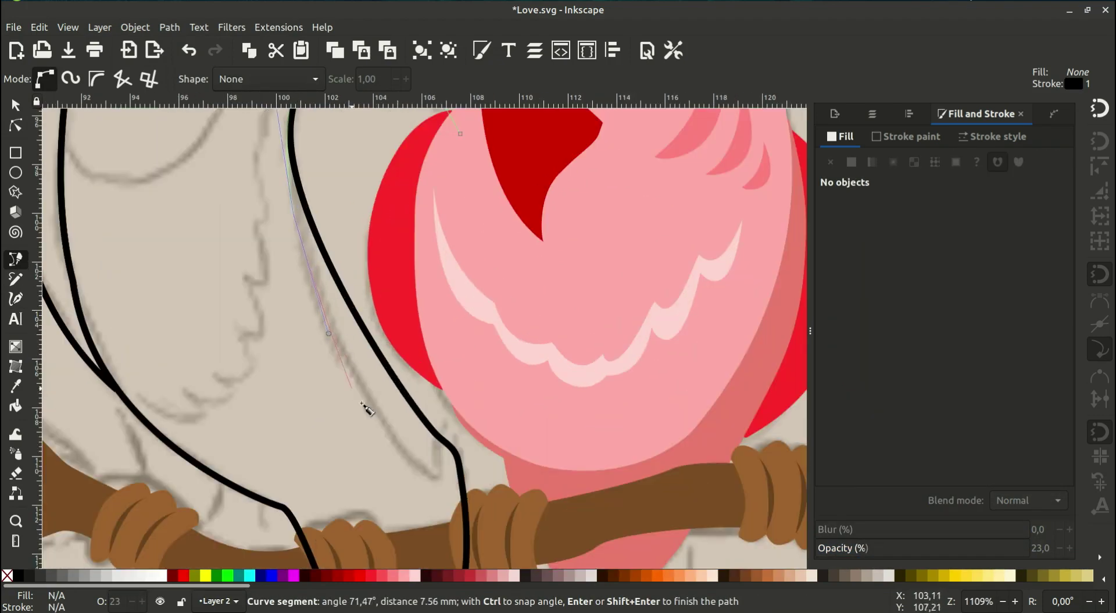
pyautogui.moveTo(427, 472); pyautogui.dragTo(431, 475)
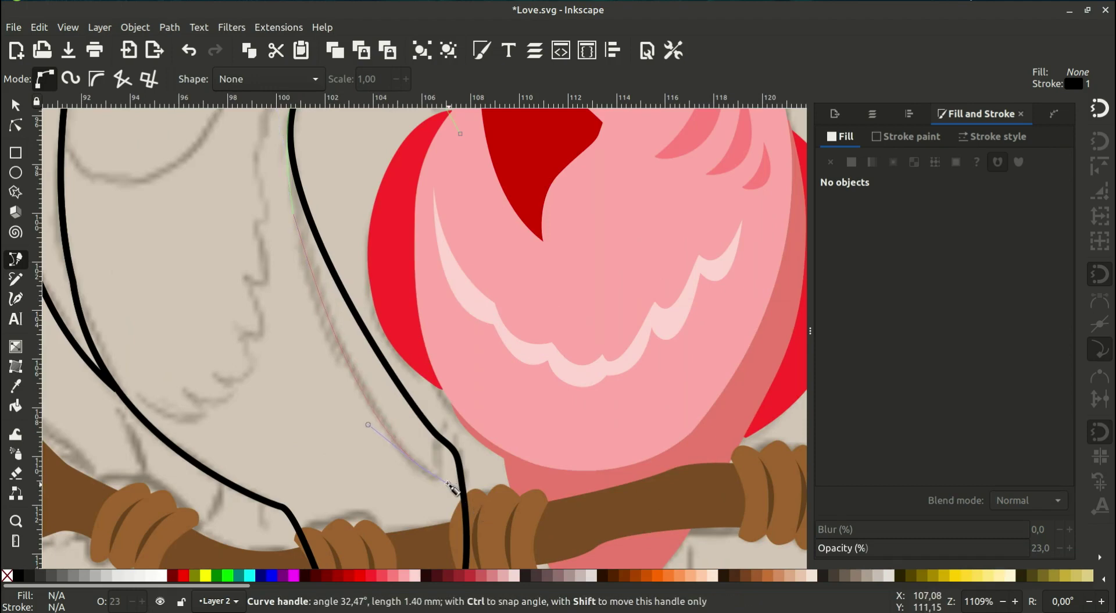
pyautogui.moveTo(475, 511); pyautogui.dragTo(451, 489)
pyautogui.click(494, 492)
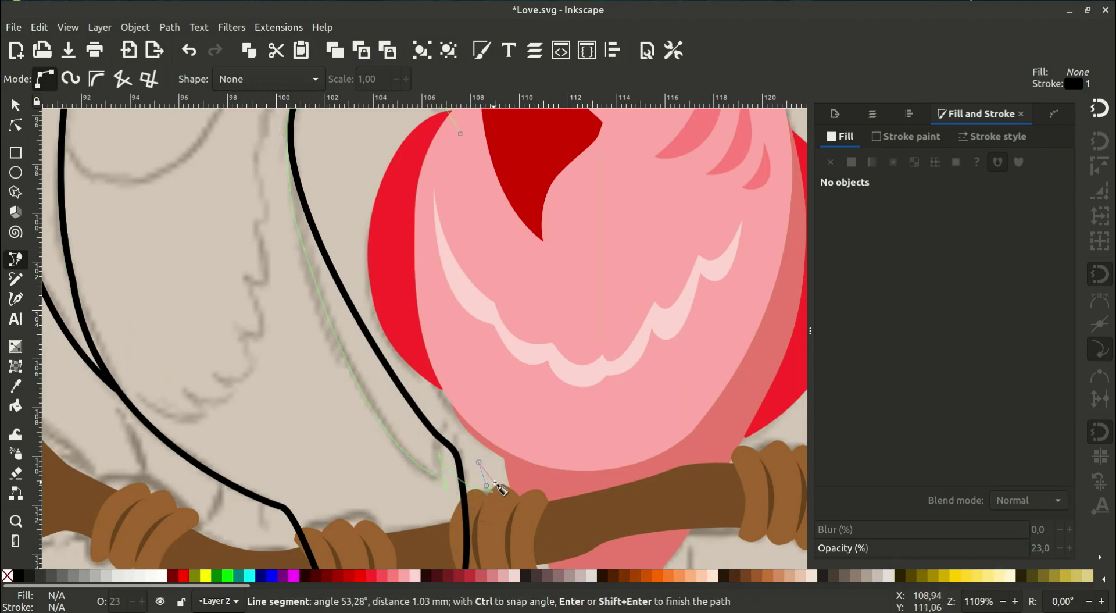
pyautogui.scroll(5, 491, 407)
pyautogui.click(456, 305)
# Draw a closed cheek-and-neck marking shape curving under the head to the beak
pyautogui.scroll(-1, 432, 286)
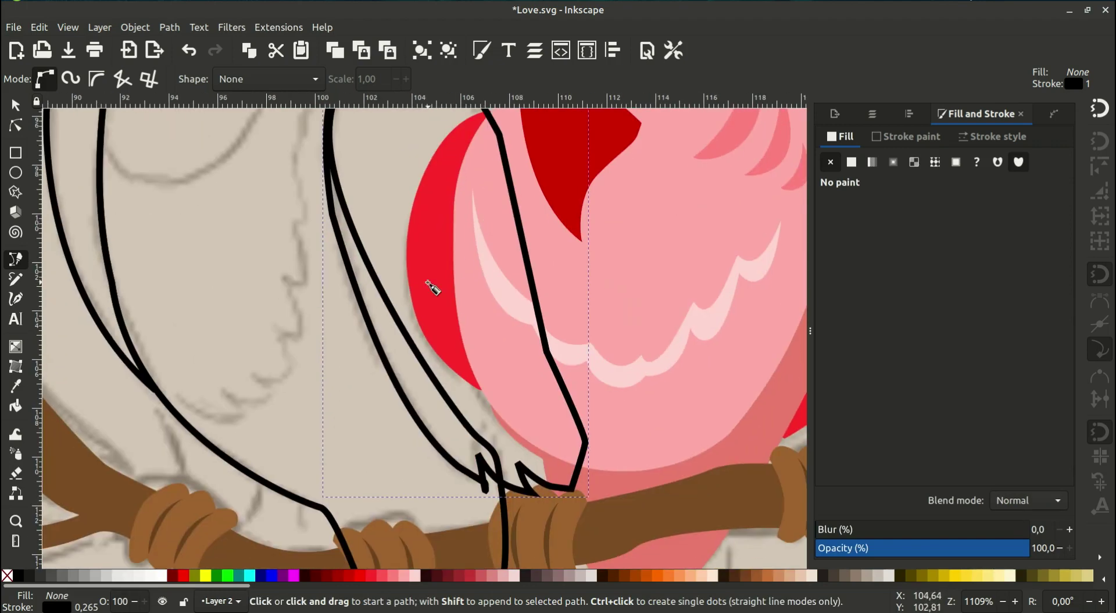
pyautogui.scroll(-1, 369, 325)
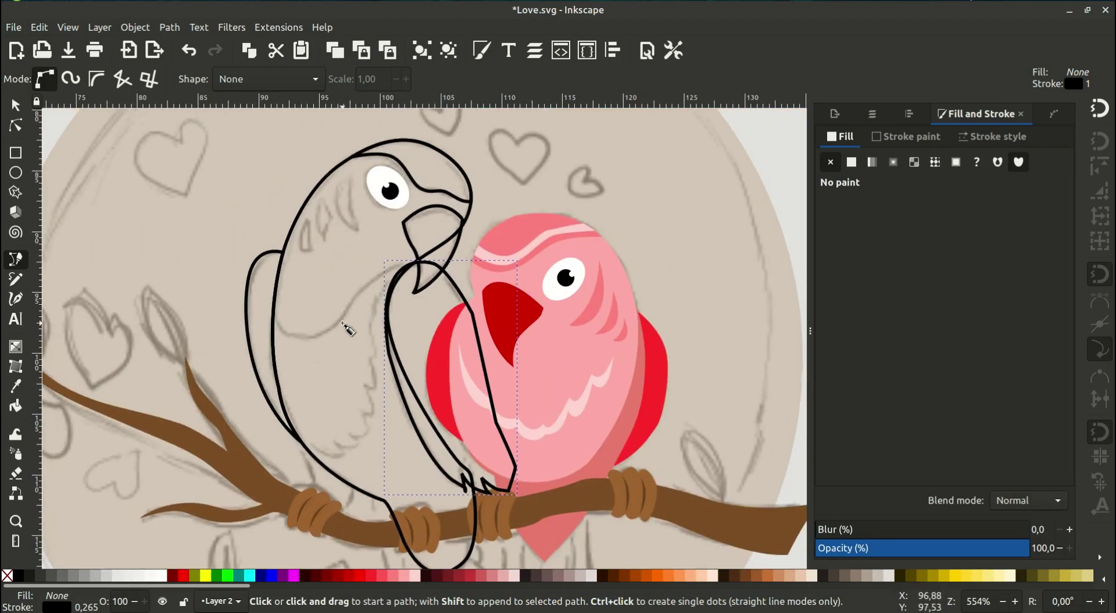
pyautogui.scroll(1, 347, 328)
pyautogui.scroll(1, 269, 357)
pyautogui.click(223, 297)
pyautogui.moveTo(232, 353); pyautogui.dragTo(339, 368)
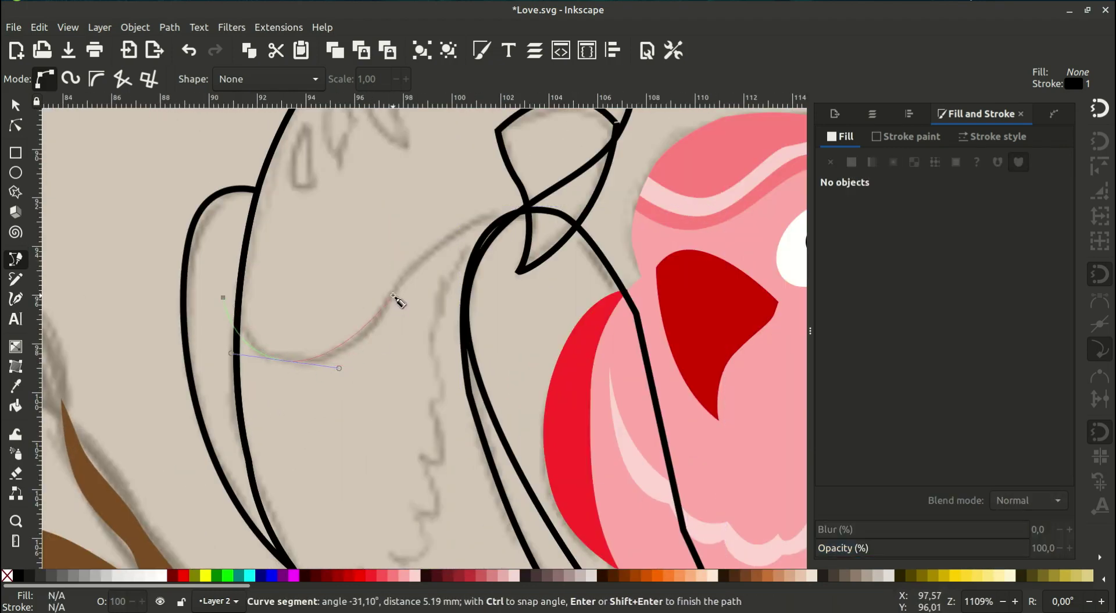
pyautogui.moveTo(396, 298); pyautogui.dragTo(413, 259)
pyautogui.moveTo(541, 211); pyautogui.dragTo(609, 221)
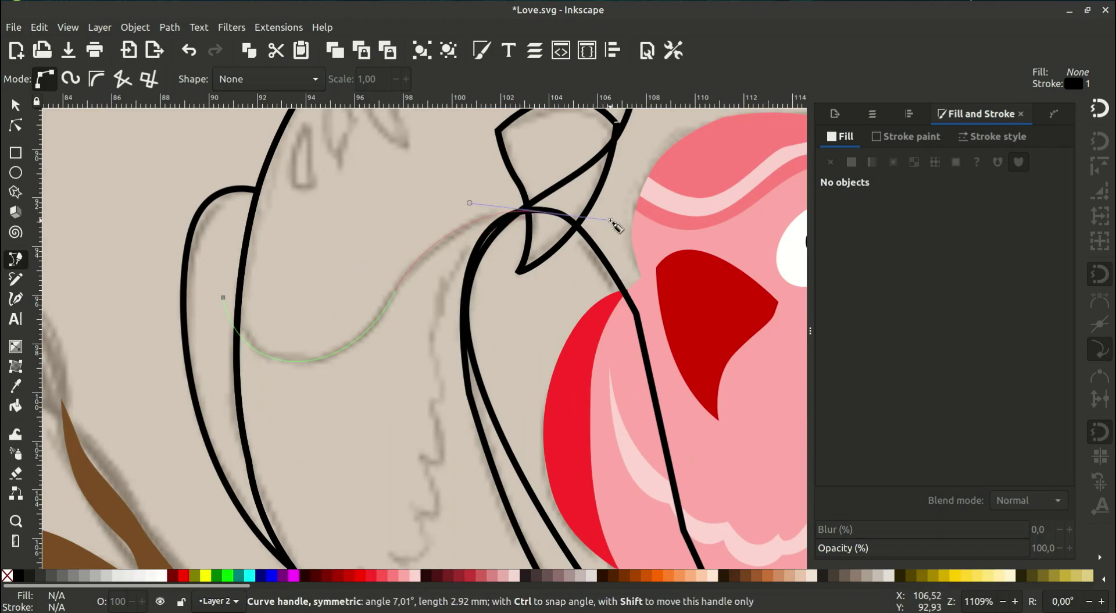
pyautogui.click(602, 320)
pyautogui.click(709, 157)
pyautogui.click(250, 122)
pyautogui.click(201, 343)
pyautogui.click(208, 380)
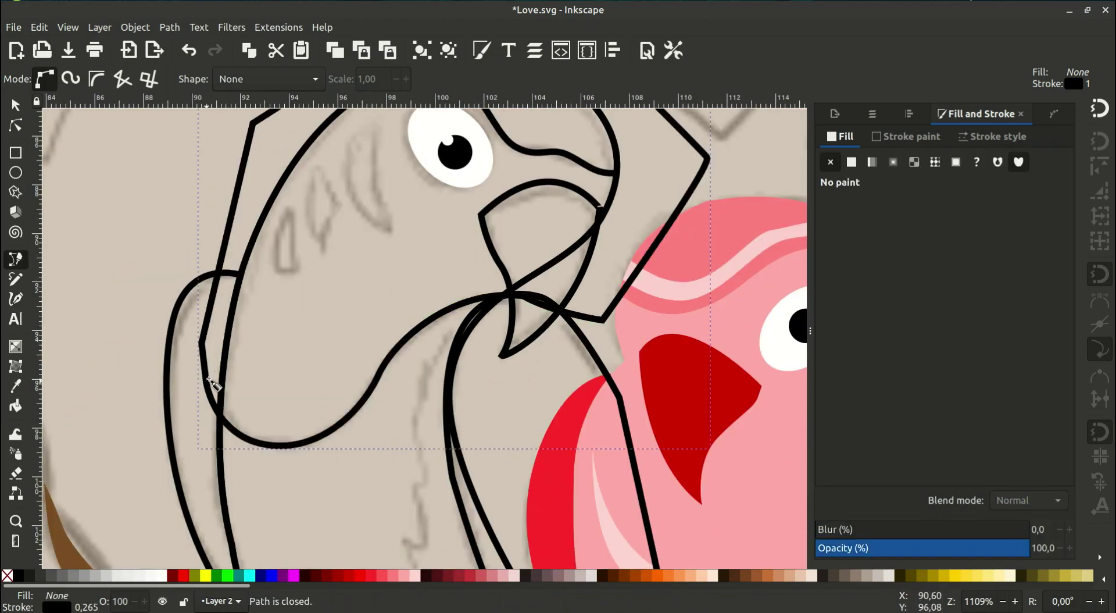
# Adjust nodes on the neck shape's curve, then deselect it
pyautogui.press('n')
pyautogui.click(378, 374)
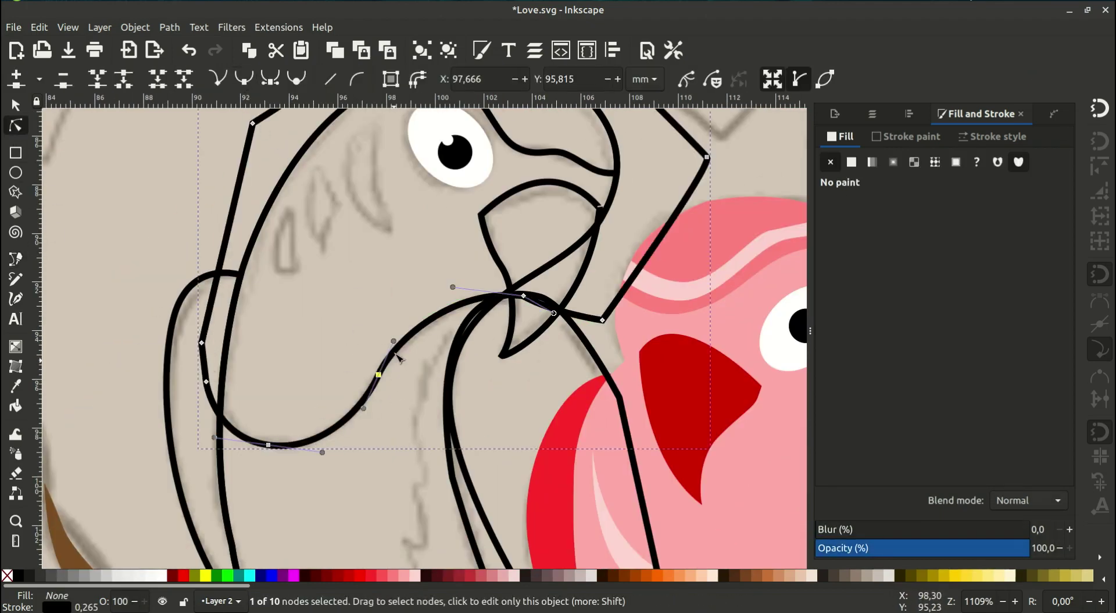
pyautogui.click(269, 445)
pyautogui.press('s')
pyautogui.click(305, 349)
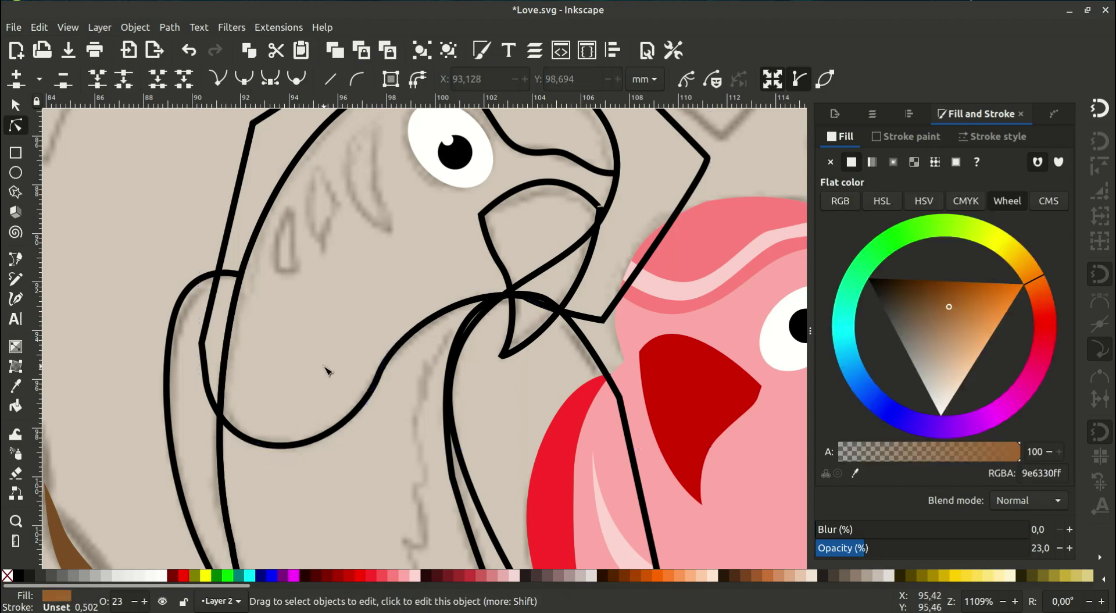
pyautogui.scroll(-2, 323, 375)
# Cut the polygon out of the neck shape with Path > Difference to form the head
pyautogui.rightClick(298, 407)
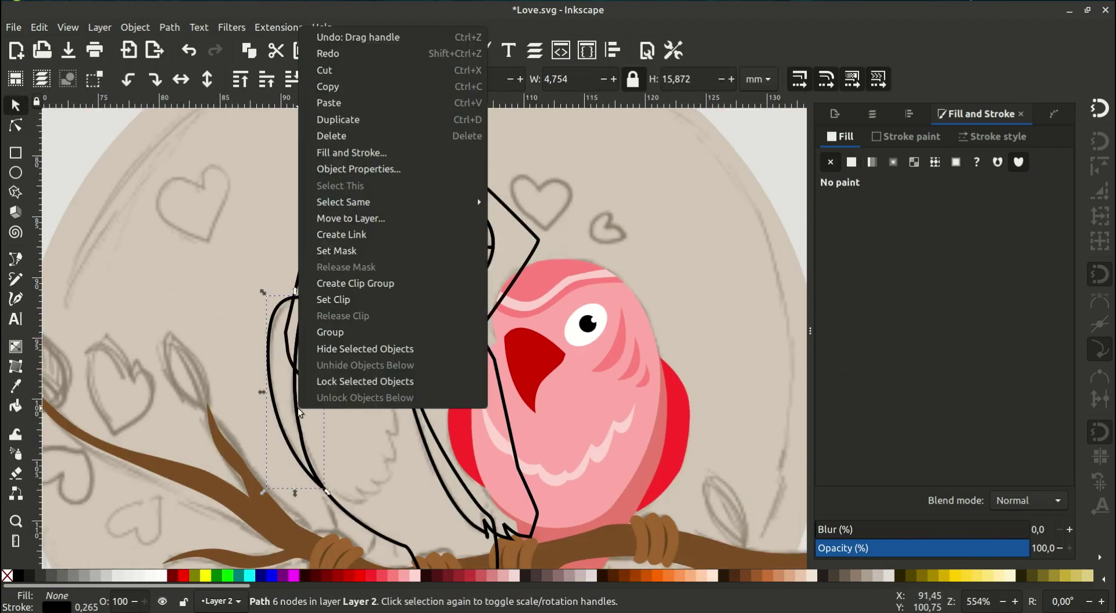
pyautogui.press('Escape')
pyautogui.rightClick(357, 531)
pyautogui.press('Escape')
pyautogui.keyDown('shift'); pyautogui.click(408, 313); pyautogui.keyUp('shift')
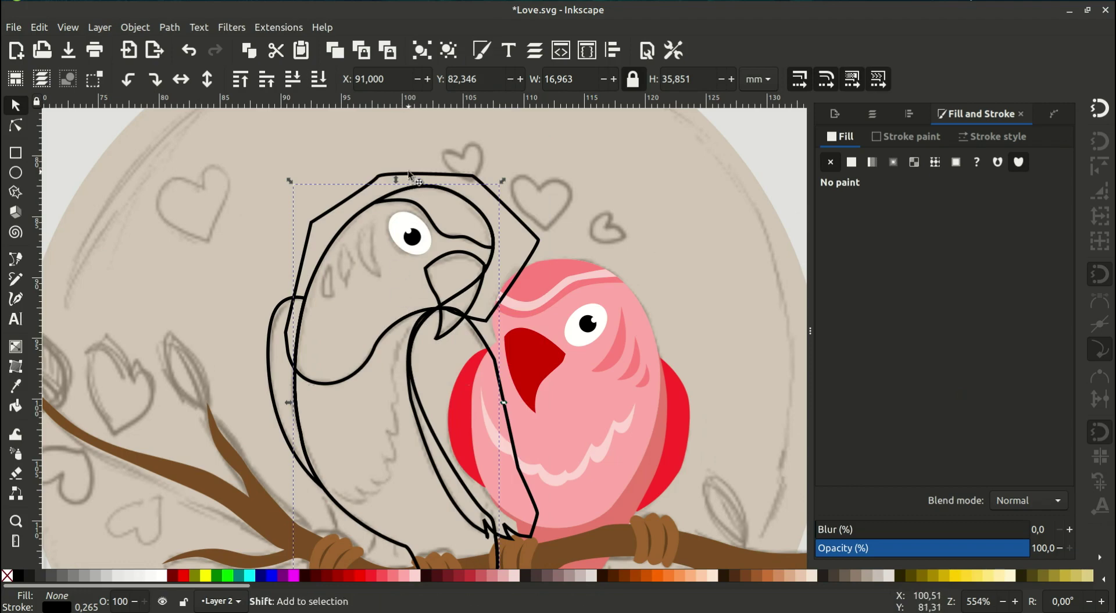
pyautogui.click(169, 27)
pyautogui.click(186, 137)
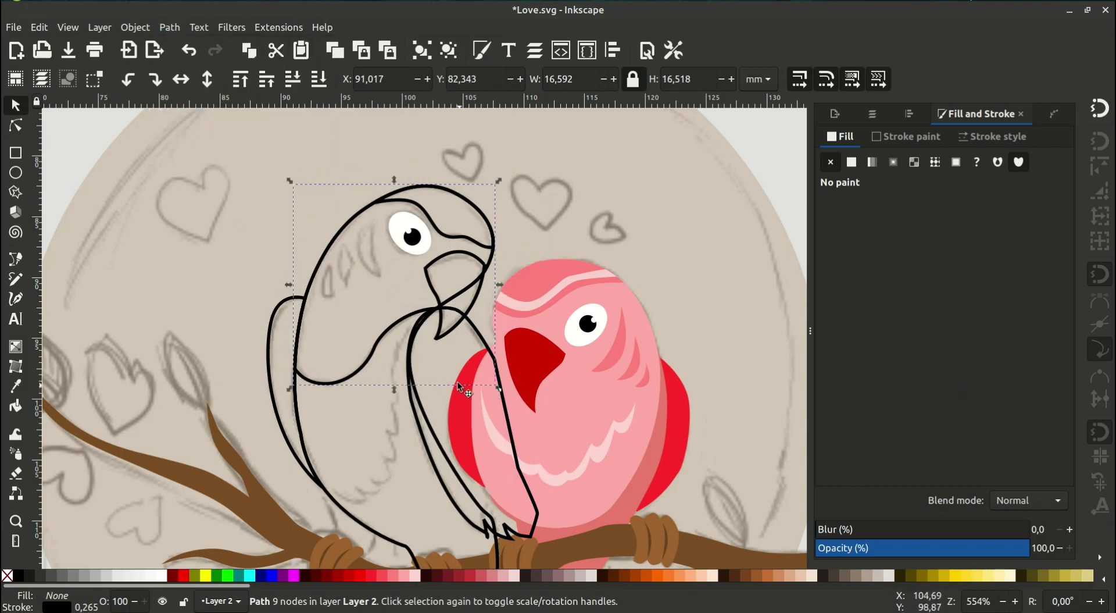
# Fill the parrot's body light blue #80B3FF and remove its black outline
pyautogui.scroll(-3, 457, 381)
pyautogui.click(287, 376)
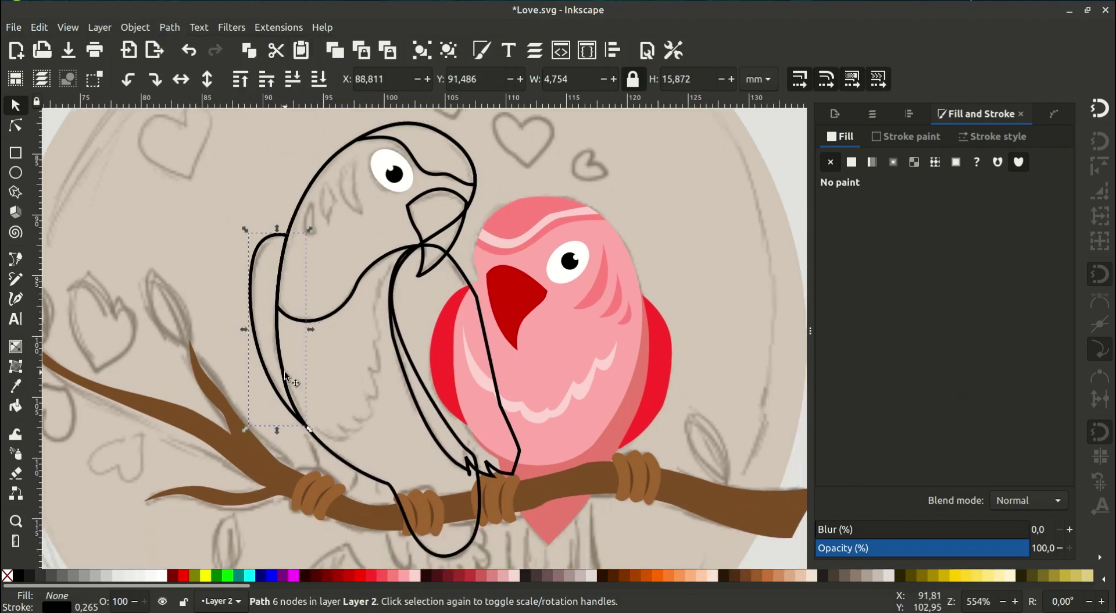
pyautogui.click(328, 449)
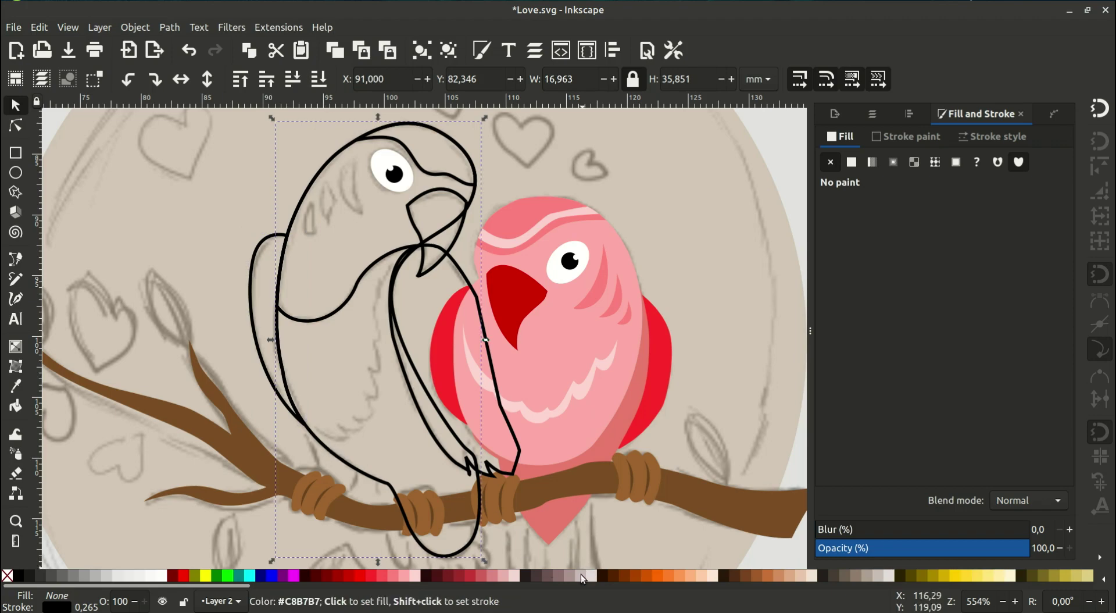
pyautogui.hscroll(5, 872, 576)
pyautogui.click(891, 576)
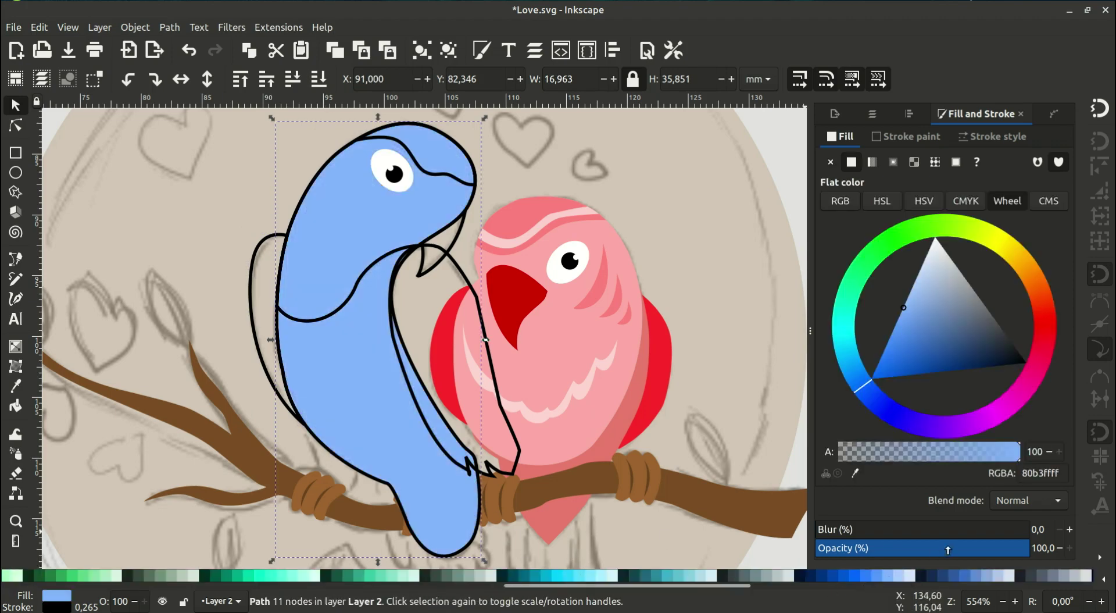
pyautogui.click(908, 137)
pyautogui.click(831, 162)
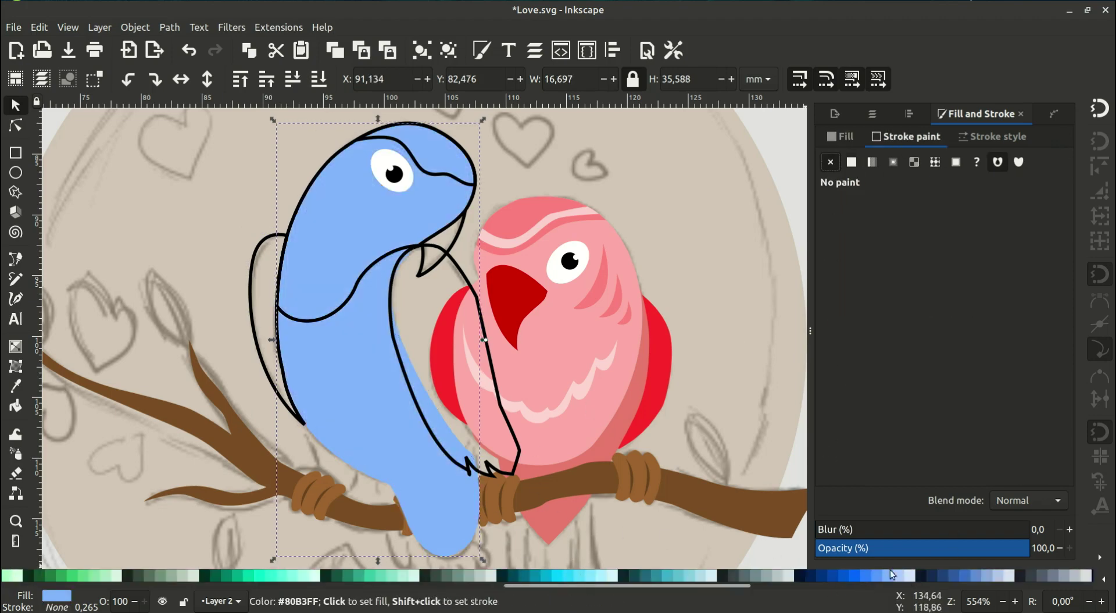
pyautogui.moveTo(947, 550); pyautogui.dragTo(907, 548)
pyautogui.scroll(2, 469, 282)
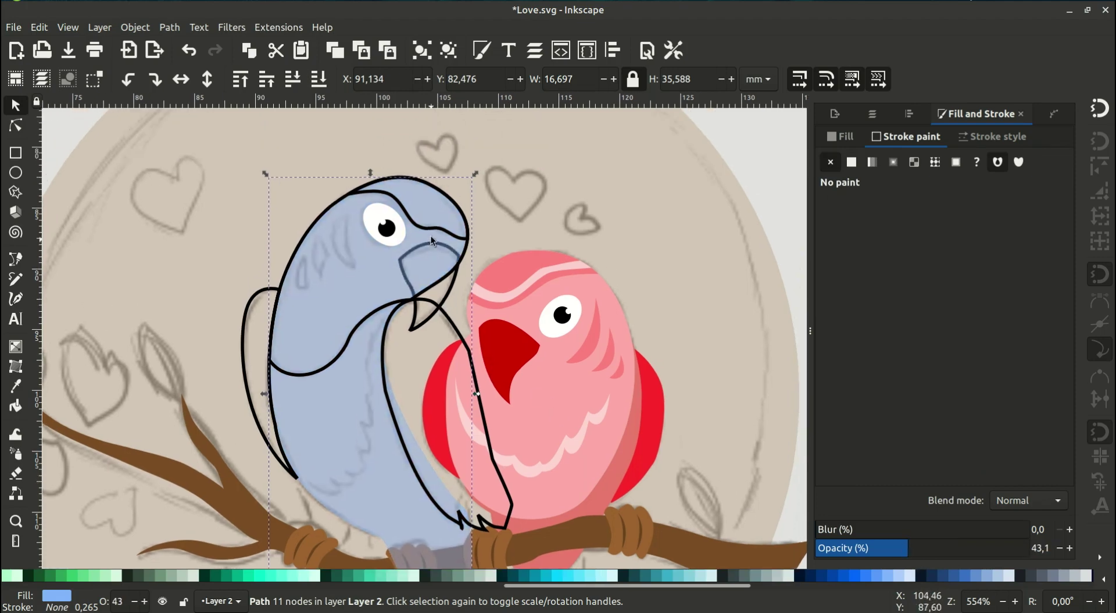
# Fill the crown bright blue #2A7FFF without outline and restore the body's full opacity
pyautogui.click(436, 234)
pyautogui.click(831, 163)
pyautogui.click(840, 136)
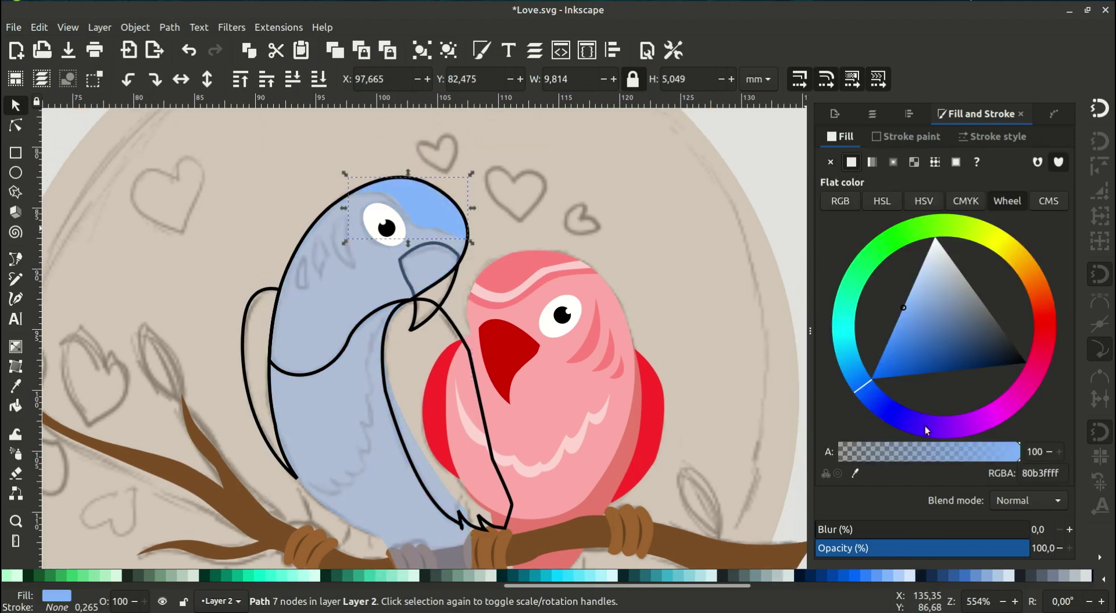
pyautogui.click(852, 576)
pyautogui.scroll(-3, 489, 414)
pyautogui.click(494, 351)
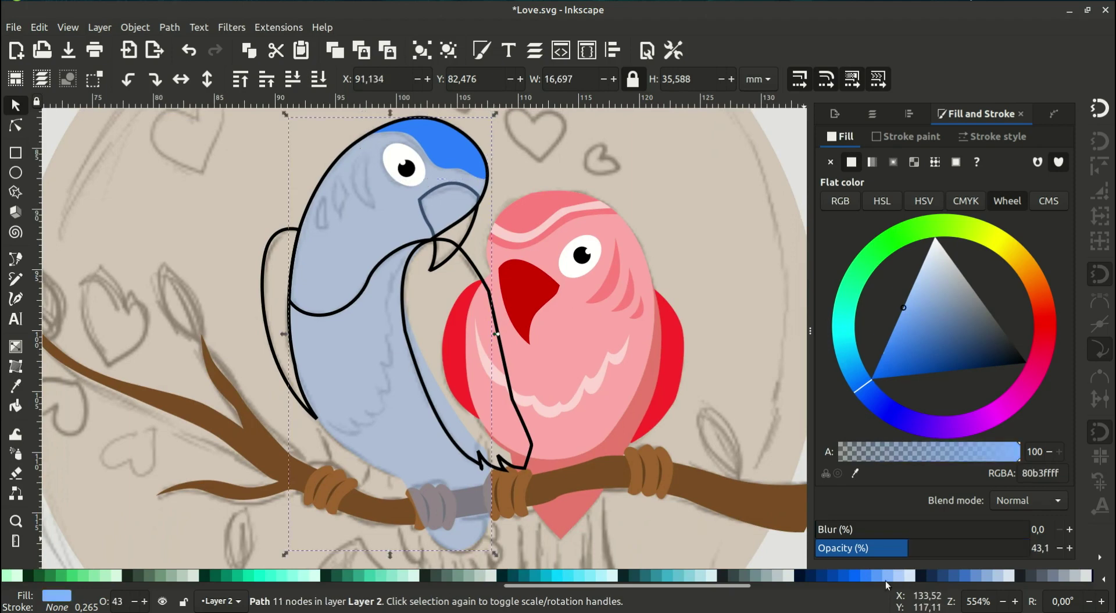
pyautogui.moveTo(907, 548); pyautogui.dragTo(1089, 518)
pyautogui.click(359, 301)
# Fill the blue bird's head outline blue, drop its stroke, and place it above the body
pyautogui.click(905, 136)
pyautogui.click(830, 161)
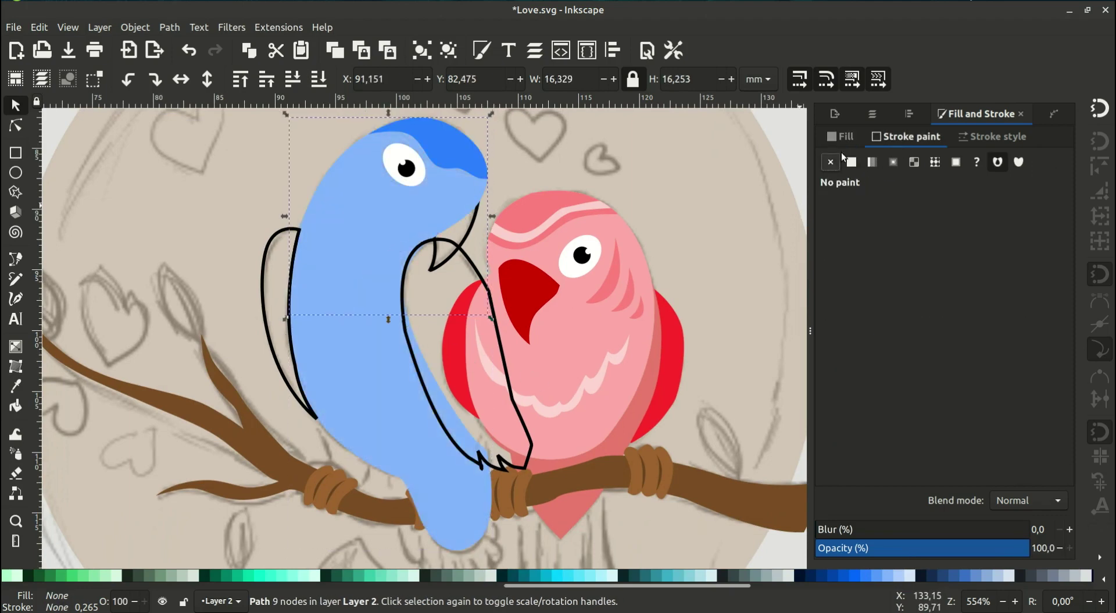
pyautogui.click(840, 136)
pyautogui.click(852, 161)
pyautogui.click(912, 332)
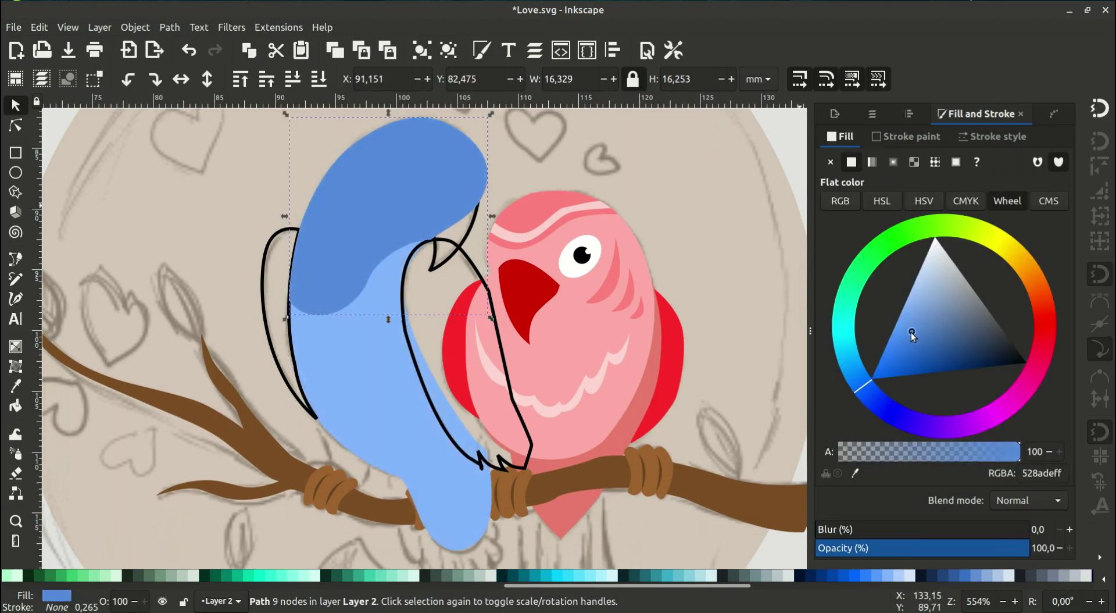
pyautogui.click(319, 80)
pyautogui.click(269, 83)
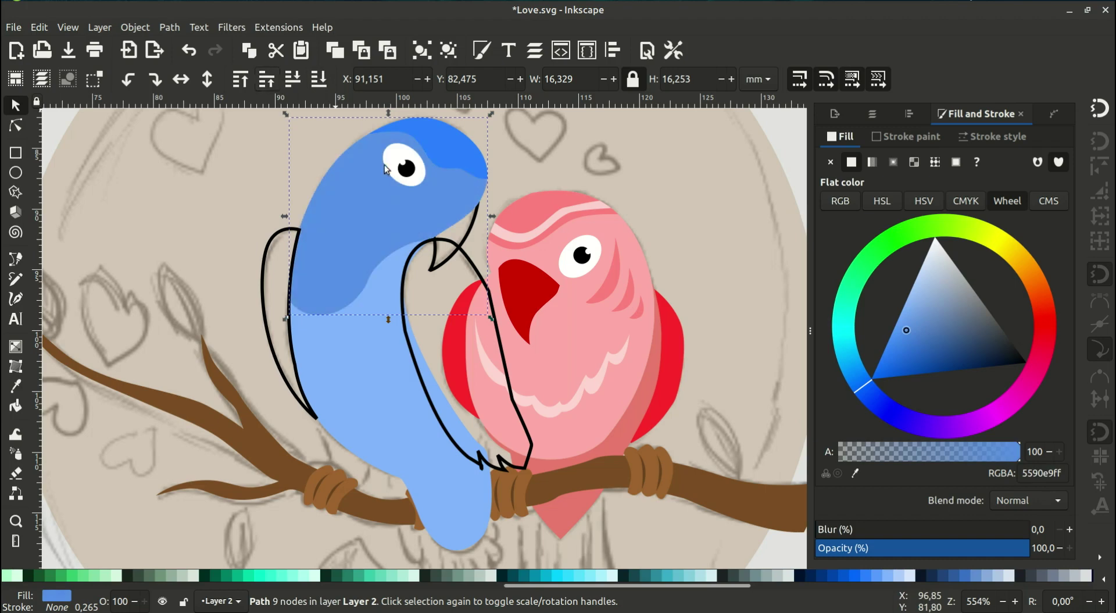
# Darken the crest to a deeper blue using its CMYK values
pyautogui.click(452, 153)
pyautogui.moveTo(855, 473); pyautogui.dragTo(366, 224)
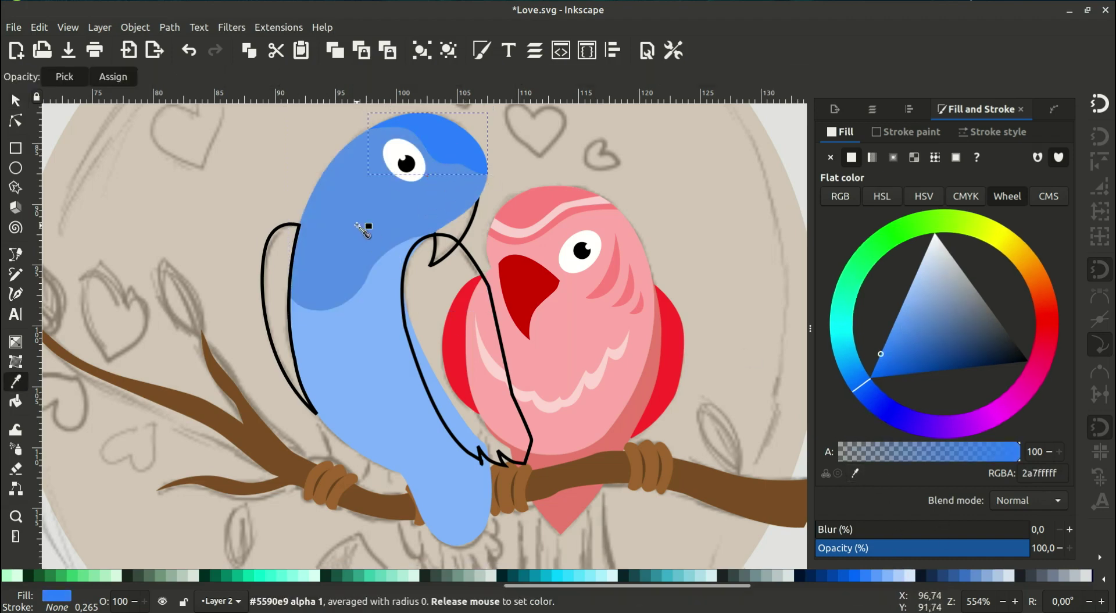
pyautogui.click(966, 200)
pyautogui.moveTo(874, 285); pyautogui.dragTo(884, 289)
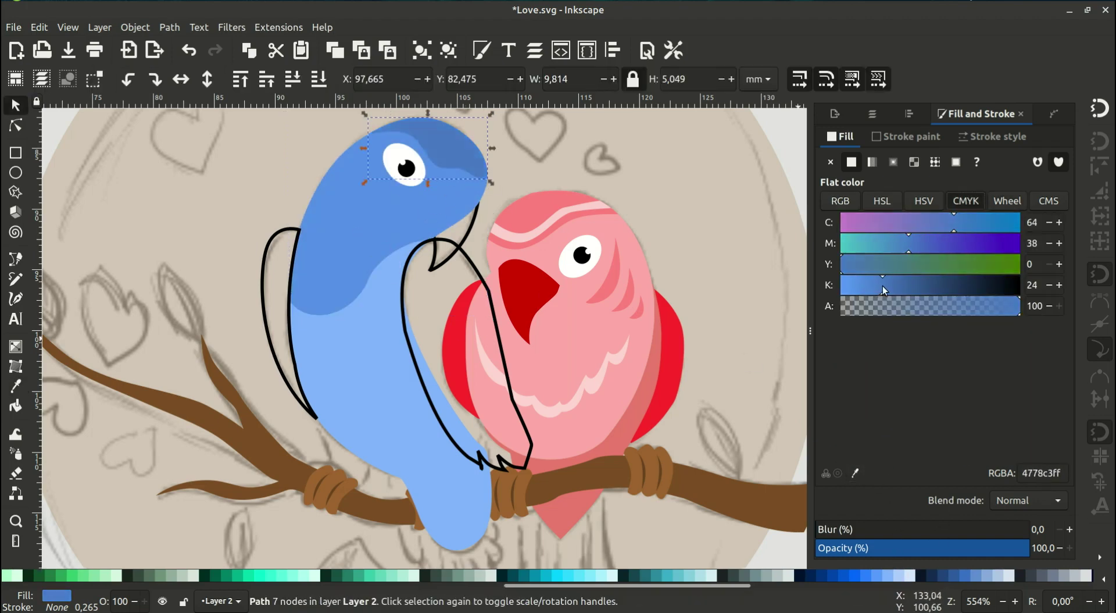
# Draw a small accent shape on the pink bird's beak and fill it dark red
pyautogui.click(469, 238)
pyautogui.scroll(2, 518, 277)
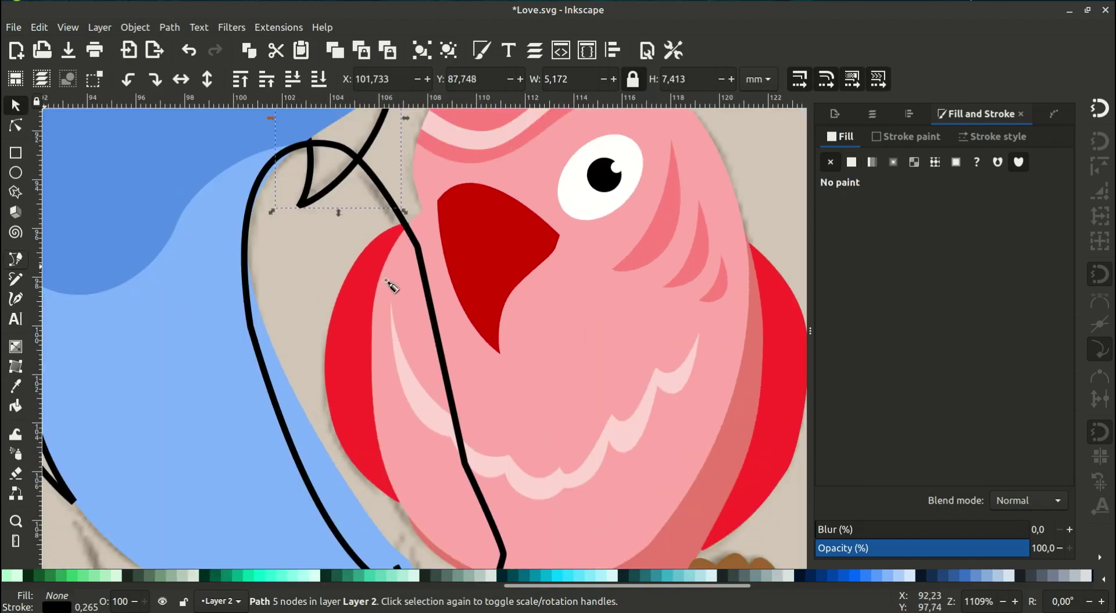
pyautogui.press('b')
pyautogui.moveTo(496, 256)
pyautogui.mouseDown()
pyautogui.moveTo(485, 242)
pyautogui.moveTo(506, 282)
pyautogui.mouseUp()
pyautogui.click(513, 232)
pyautogui.click(852, 161)
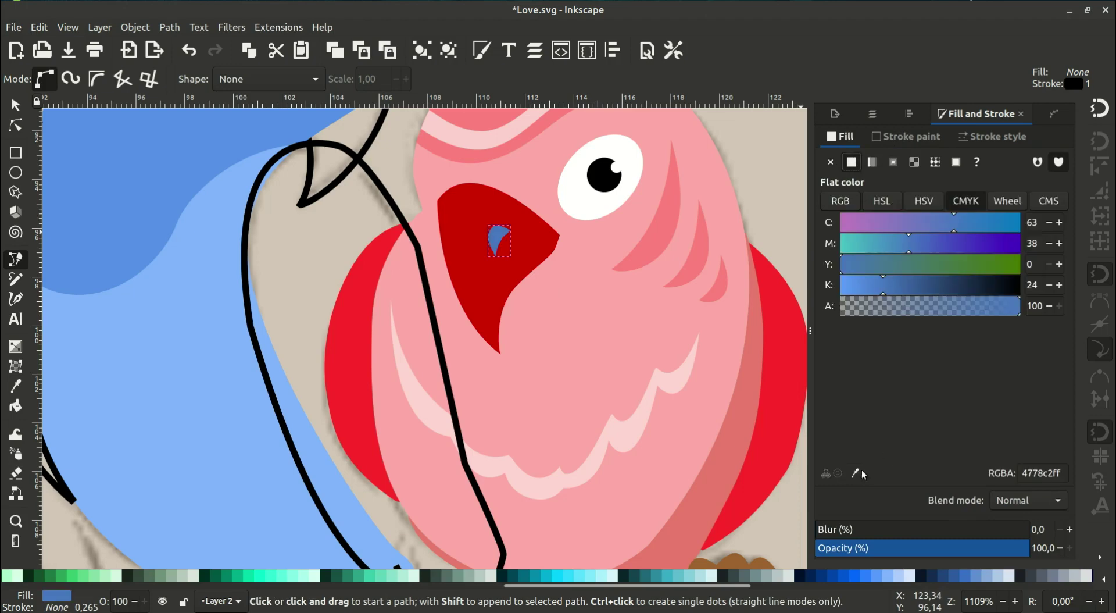
pyautogui.click(854, 473)
pyautogui.click(506, 314)
pyautogui.moveTo(898, 285); pyautogui.dragTo(921, 291)
pyautogui.scroll(-1, 556, 316)
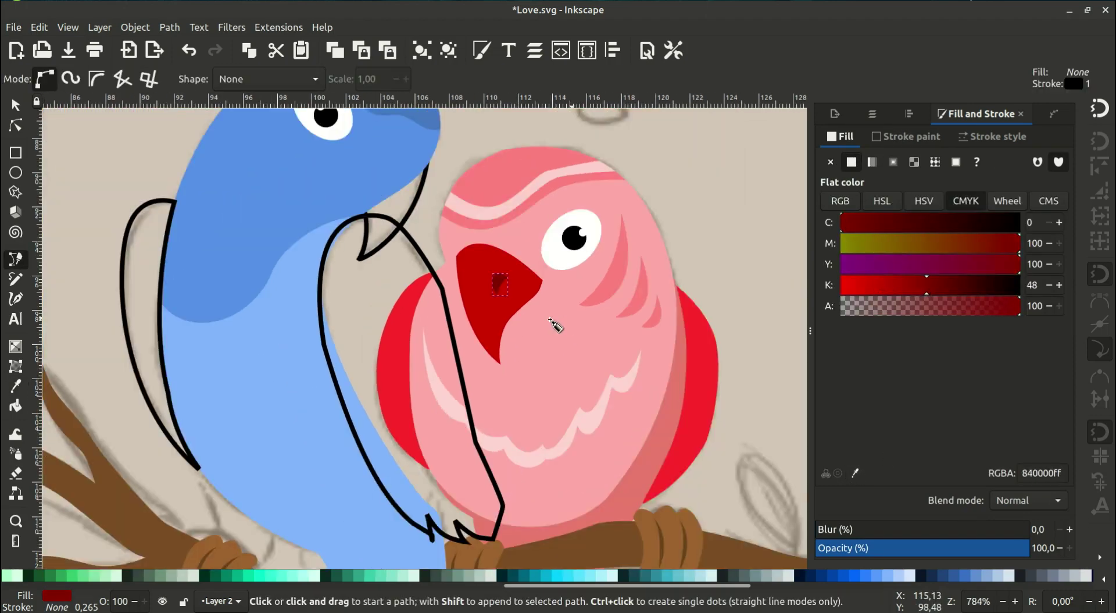
# Fill the blue bird's beak dark blue #315285 and remove its black stroke
pyautogui.click(16, 105)
pyautogui.click(425, 265)
pyautogui.click(906, 136)
pyautogui.click(831, 162)
pyautogui.click(841, 136)
pyautogui.click(852, 162)
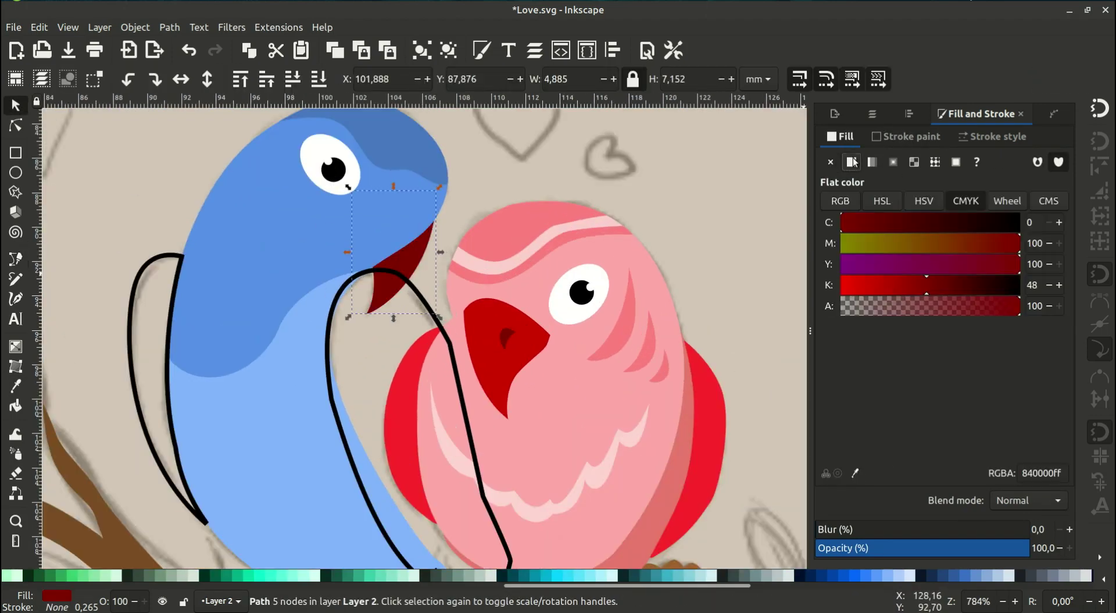
pyautogui.click(855, 473)
pyautogui.click(378, 145)
pyautogui.moveTo(894, 285); pyautogui.dragTo(928, 291)
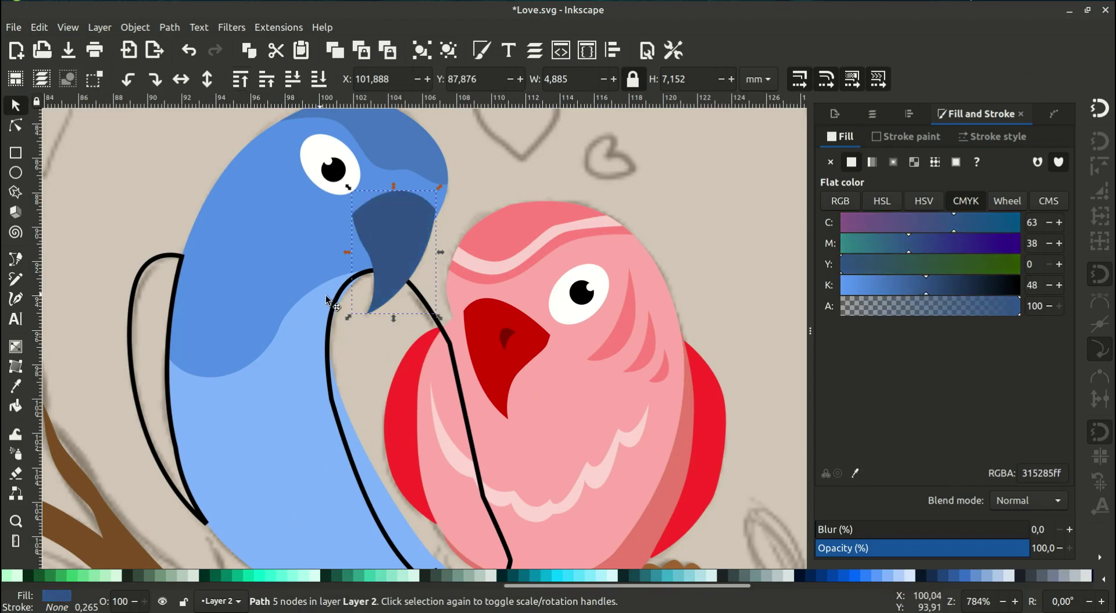
pyautogui.click(398, 225)
pyautogui.scroll(-4, 473, 256)
pyautogui.hscroll(-2, 473, 256)
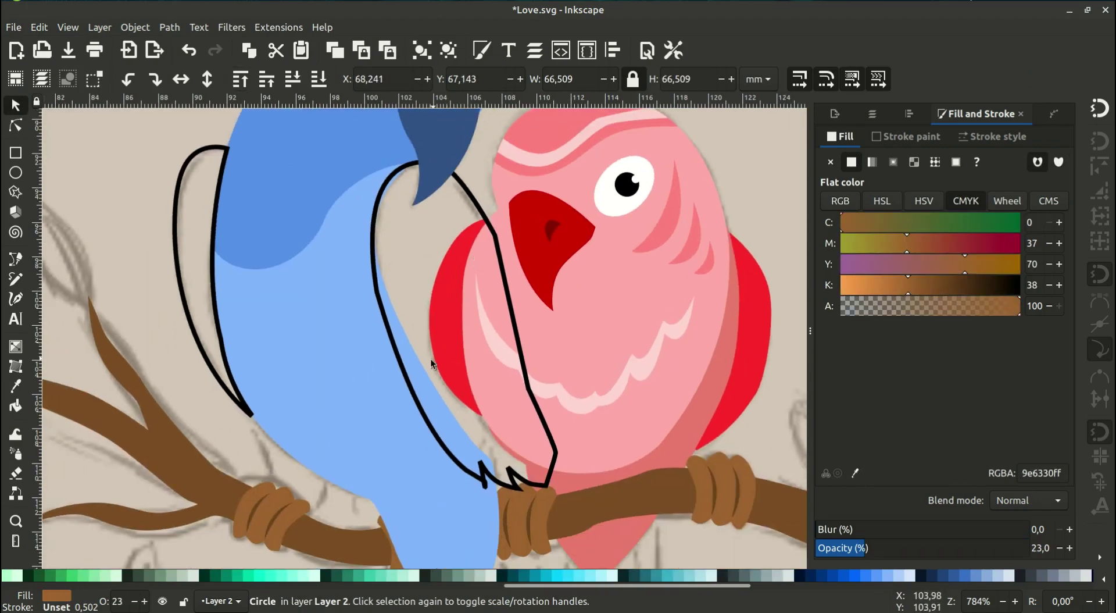
# Fill both wings with the bird's blue and lower the right wing behind the pink bird's wing
pyautogui.click(213, 260)
pyautogui.keyDown('shift'); pyautogui.click(504, 279); pyautogui.keyUp('shift')
pyautogui.click(852, 162)
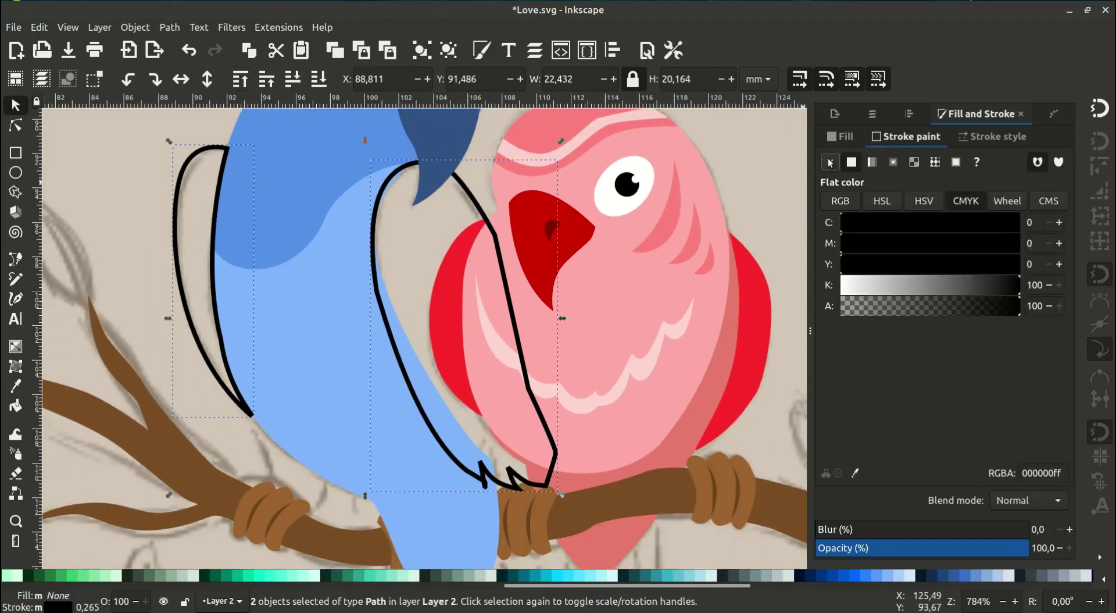
pyautogui.click(855, 473)
pyautogui.click(716, 483)
pyautogui.click(317, 191)
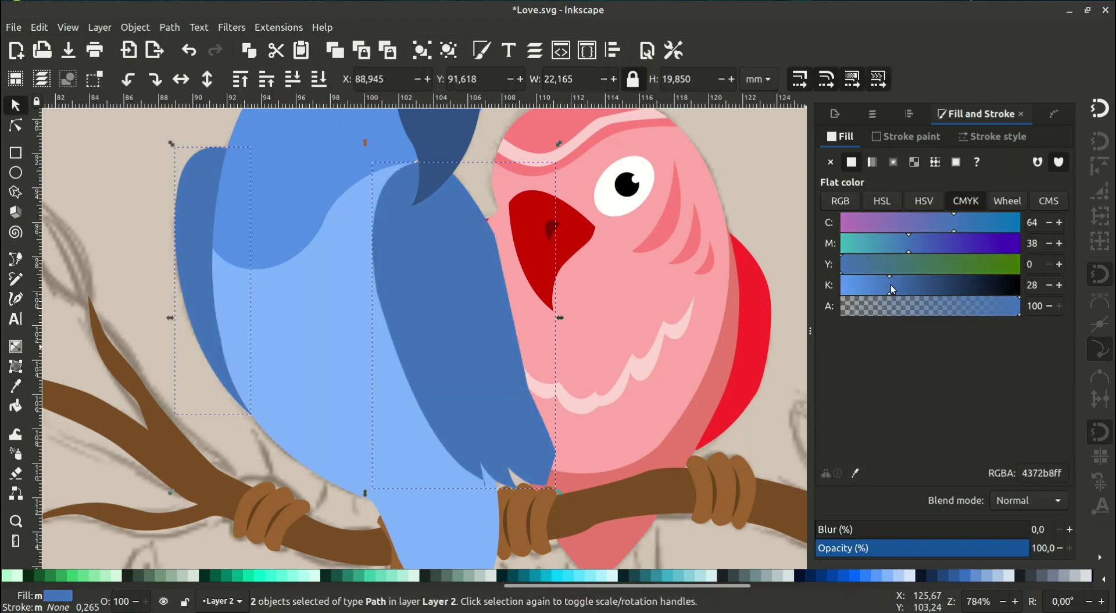
pyautogui.press('s')
pyautogui.click(442, 308)
pyautogui.click(273, 82)
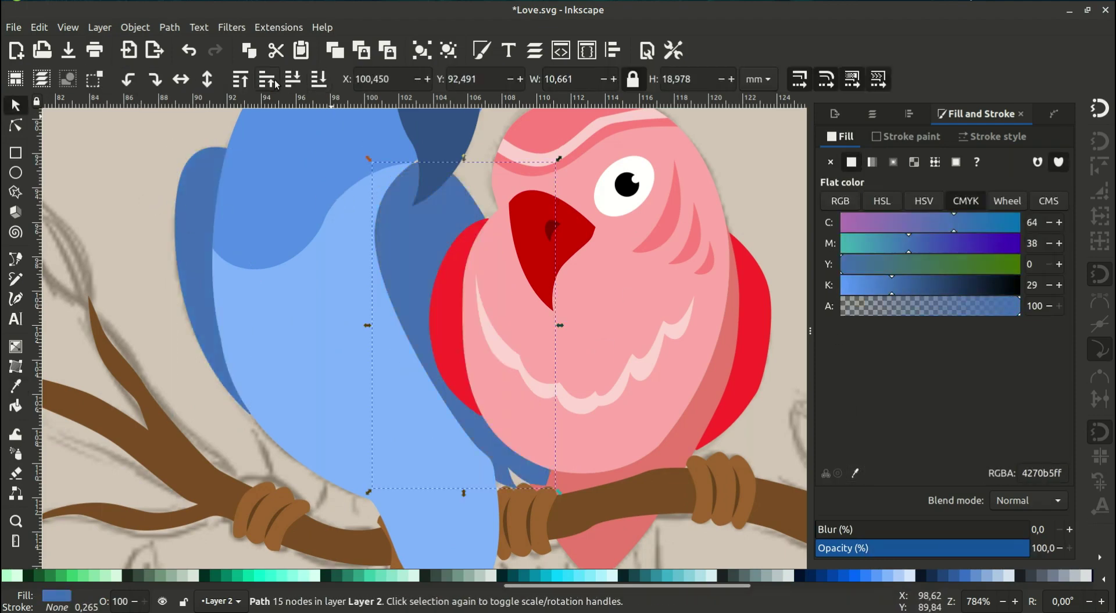
# Select the background circle, blue bird's body and pencil sketch in turn
pyautogui.click(166, 285)
pyautogui.keyDown('ctrl'); pyautogui.scroll(-2, 535, 394); pyautogui.keyUp('ctrl')
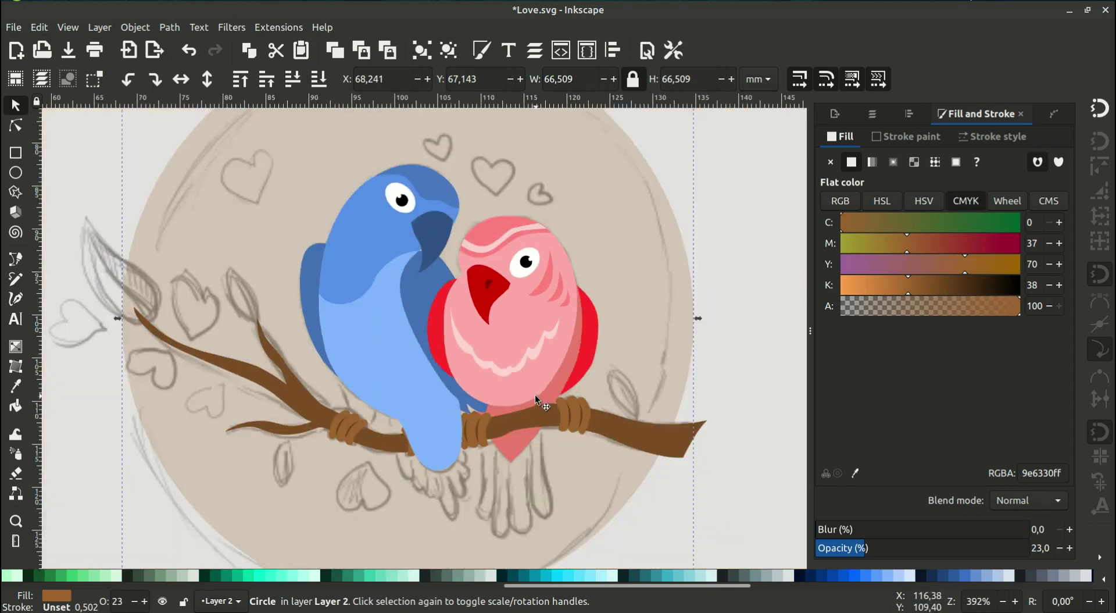
pyautogui.click(396, 360)
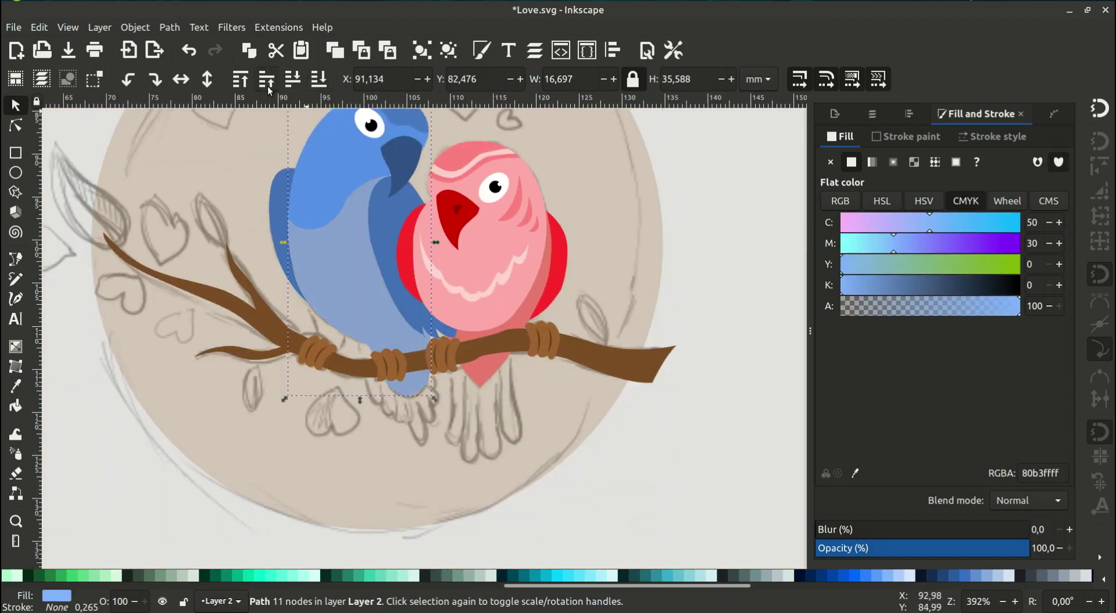
pyautogui.click(656, 324)
pyautogui.scroll(-1, 431, 324)
pyautogui.scroll(-1, 431, 323)
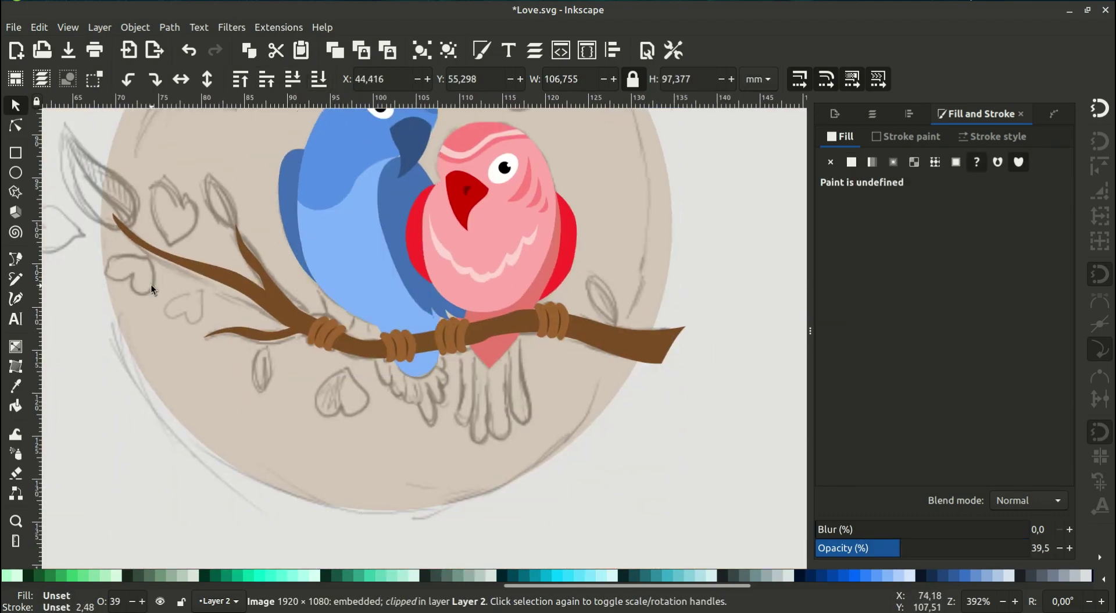
# Draw a Pen cutting outline around the blue bird's chest, neck and back
pyautogui.click(16, 258)
pyautogui.keyDown('ctrl'); pyautogui.scroll(2, 296, 325); pyautogui.keyUp('ctrl')
pyautogui.click(298, 343)
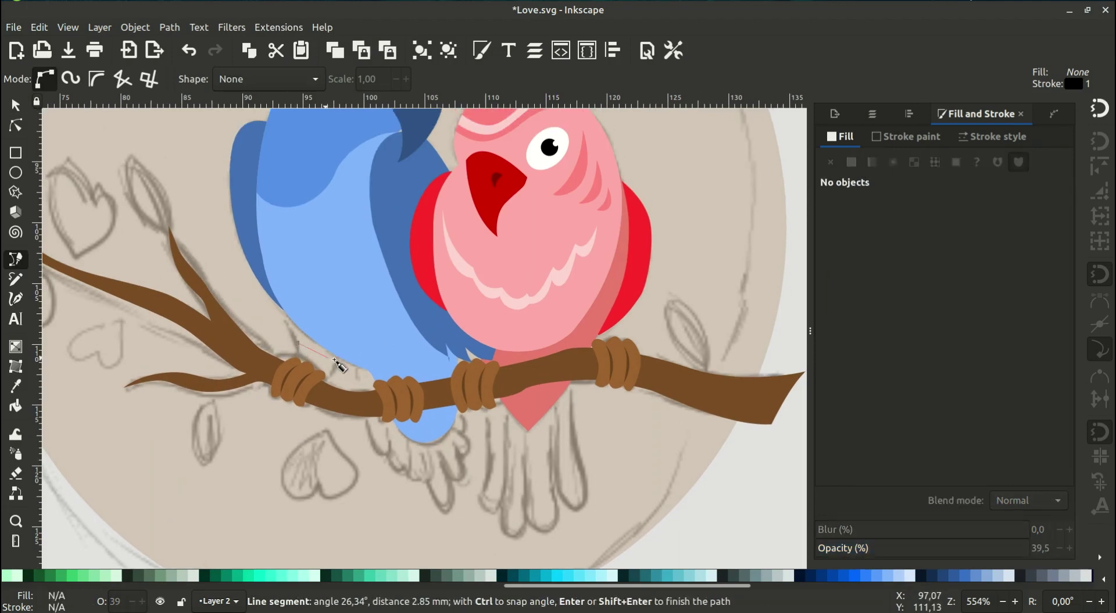
pyautogui.moveTo(385, 317); pyautogui.dragTo(388, 339)
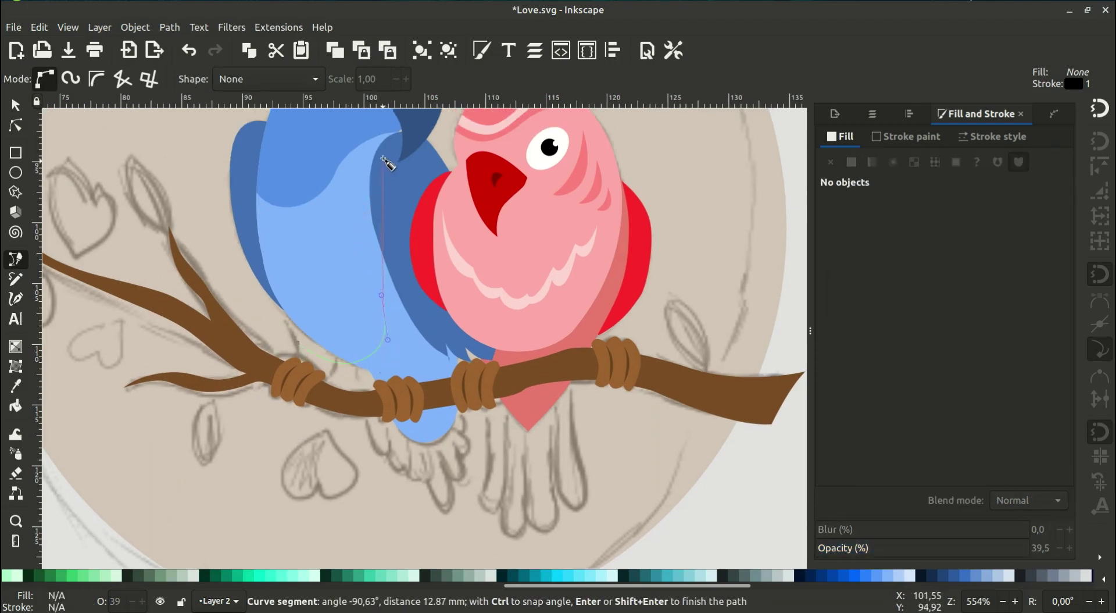
pyautogui.moveTo(383, 157); pyautogui.dragTo(415, 114)
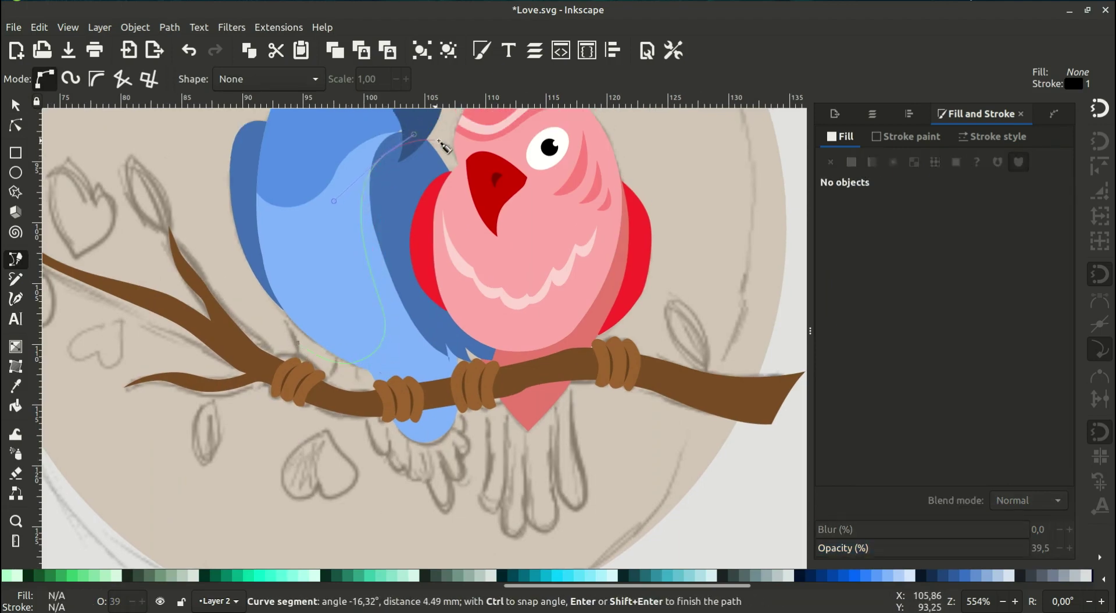
pyautogui.click(443, 141)
pyautogui.scroll(3, 442, 141)
pyautogui.click(451, 167)
pyautogui.click(223, 160)
pyautogui.click(162, 322)
pyautogui.click(300, 415)
# Cut the outline out of a raised body copy and lighten the chest piece to pale blue #b2d1ff
pyautogui.click(16, 105)
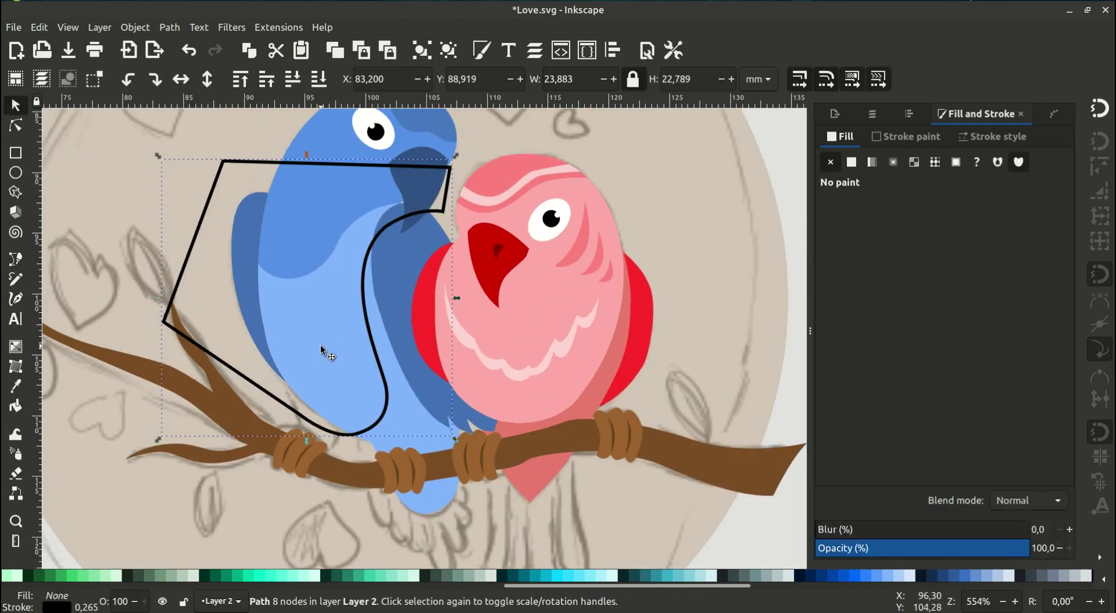
pyautogui.rightClick(326, 163)
pyautogui.click(372, 336)
pyautogui.click(294, 244)
pyautogui.keyDown('shift'); pyautogui.click(196, 233); pyautogui.keyUp('shift')
pyautogui.click(169, 27)
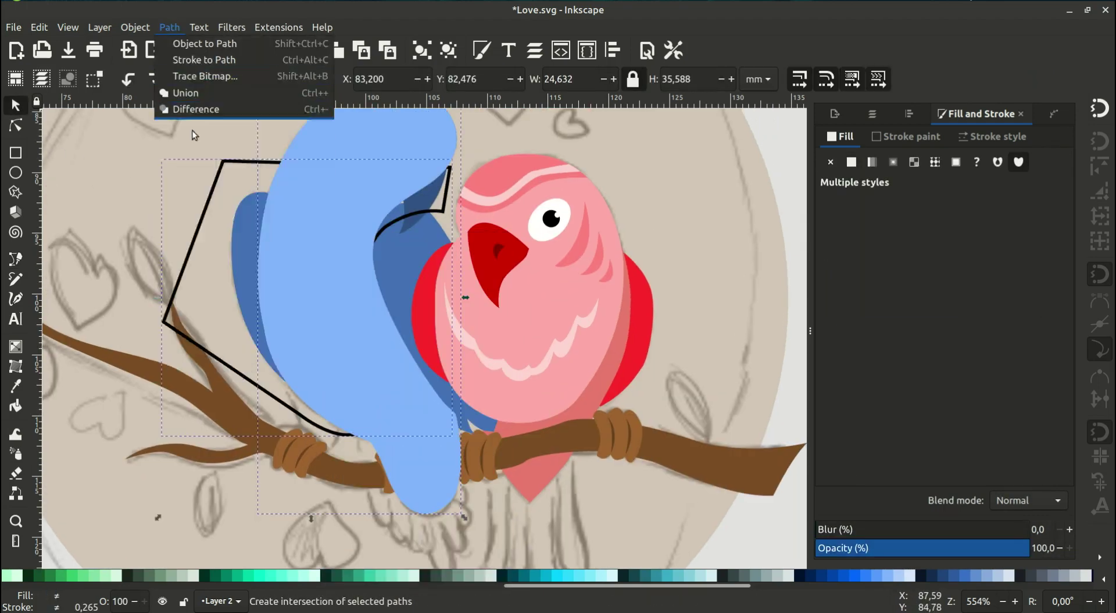
pyautogui.click(194, 107)
pyautogui.click(852, 163)
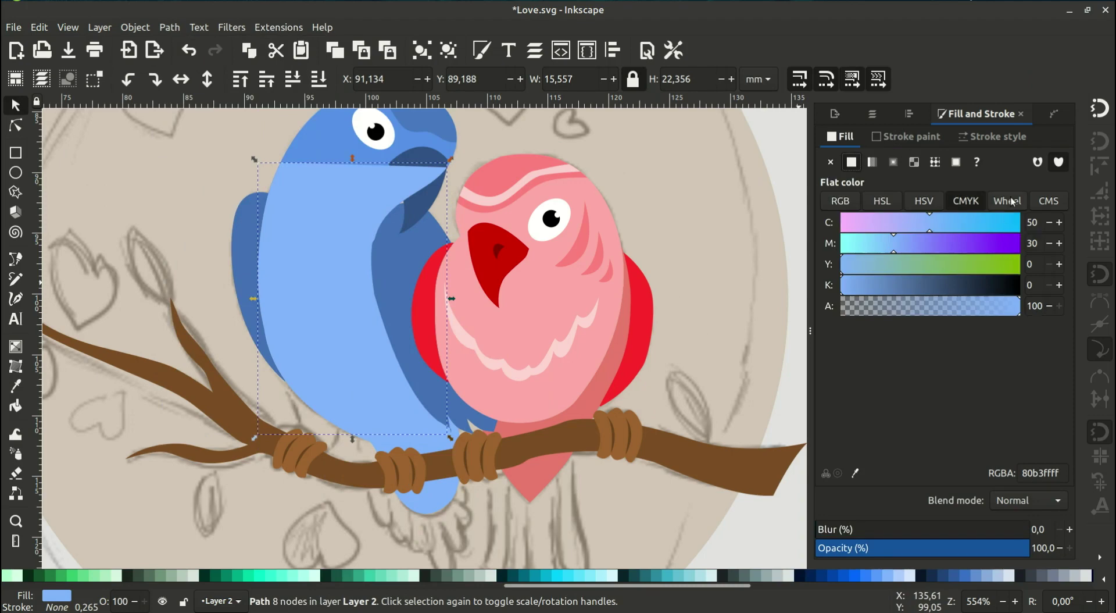
pyautogui.click(1013, 202)
pyautogui.moveTo(912, 292); pyautogui.dragTo(913, 283)
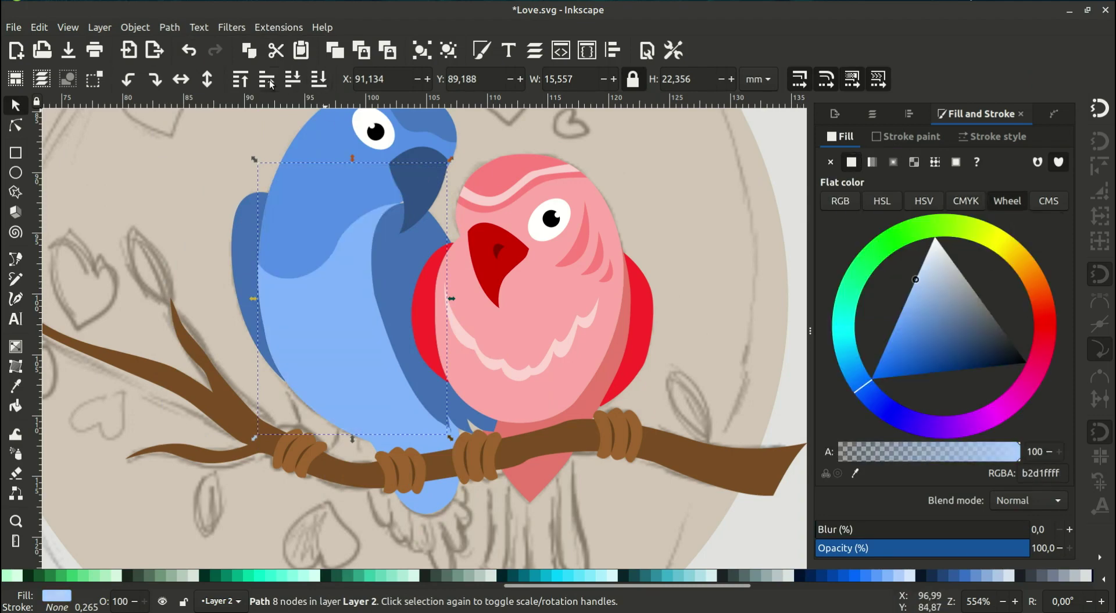
pyautogui.click(554, 332)
pyautogui.hscroll(-1, 535, 343)
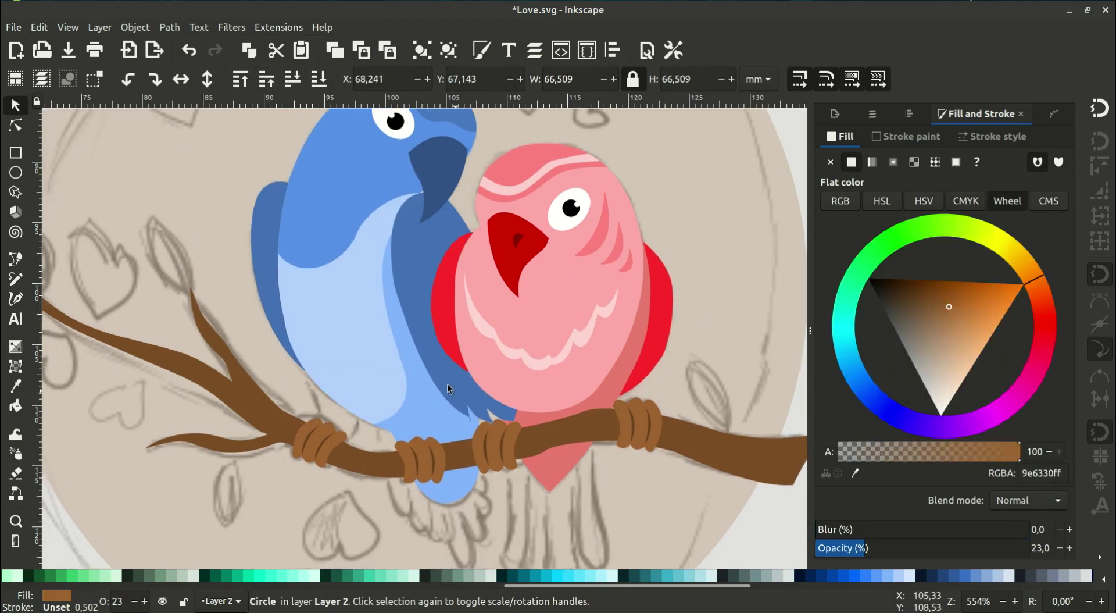
# Draw a curved feather shape on the blue bird's head and fill it with the head's blue
pyautogui.scroll(2, 448, 383)
pyautogui.scroll(1, 429, 312)
pyautogui.press('b')
pyautogui.scroll(2, 374, 162)
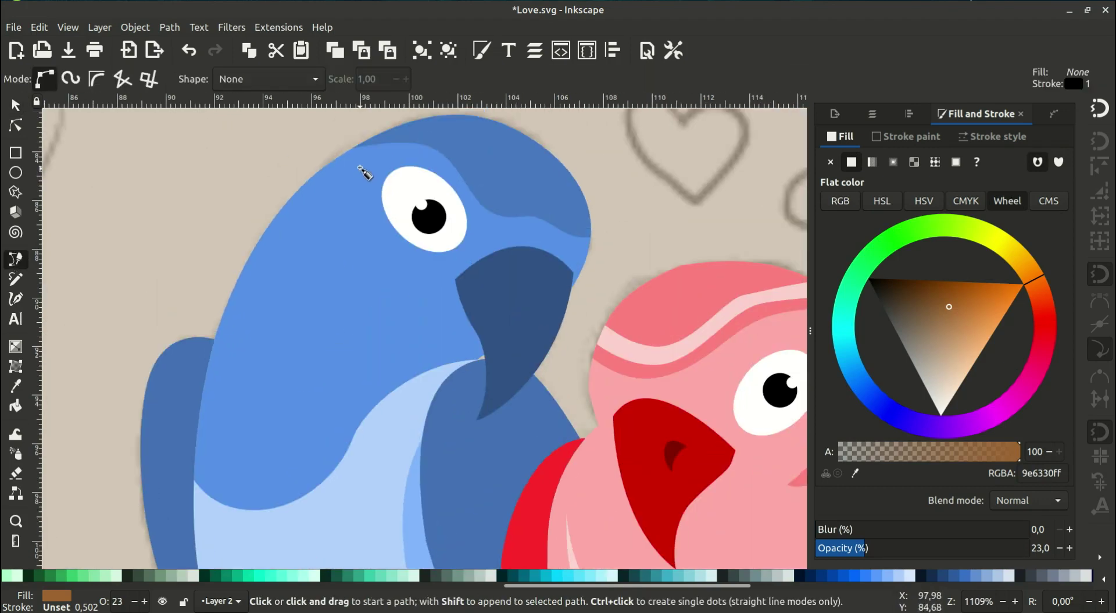
pyautogui.click(359, 165)
pyautogui.moveTo(352, 293); pyautogui.dragTo(372, 369)
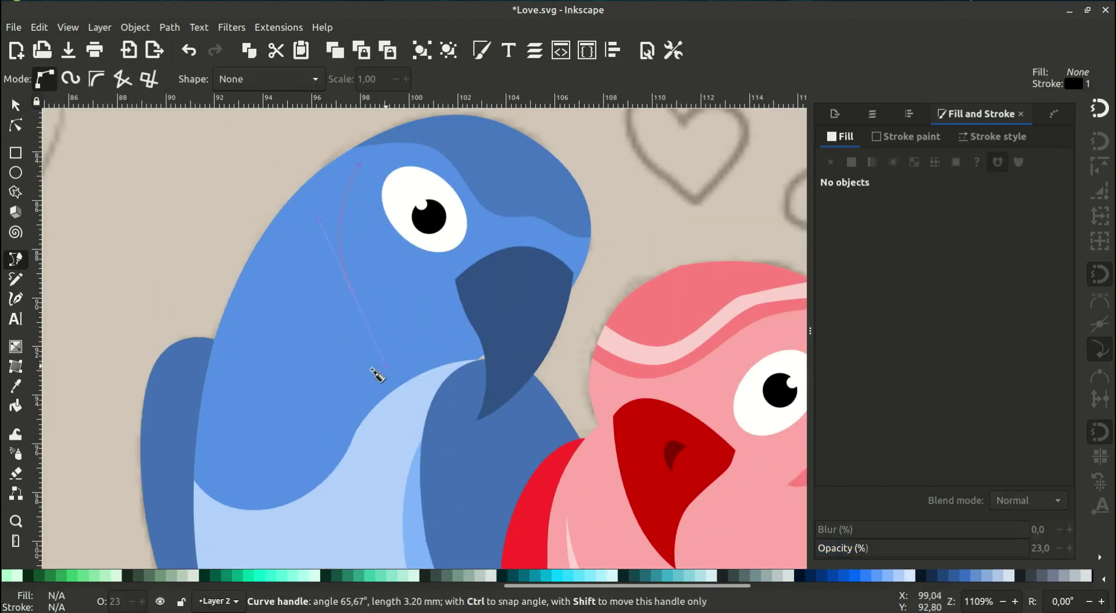
pyautogui.moveTo(359, 166); pyautogui.dragTo(400, 139)
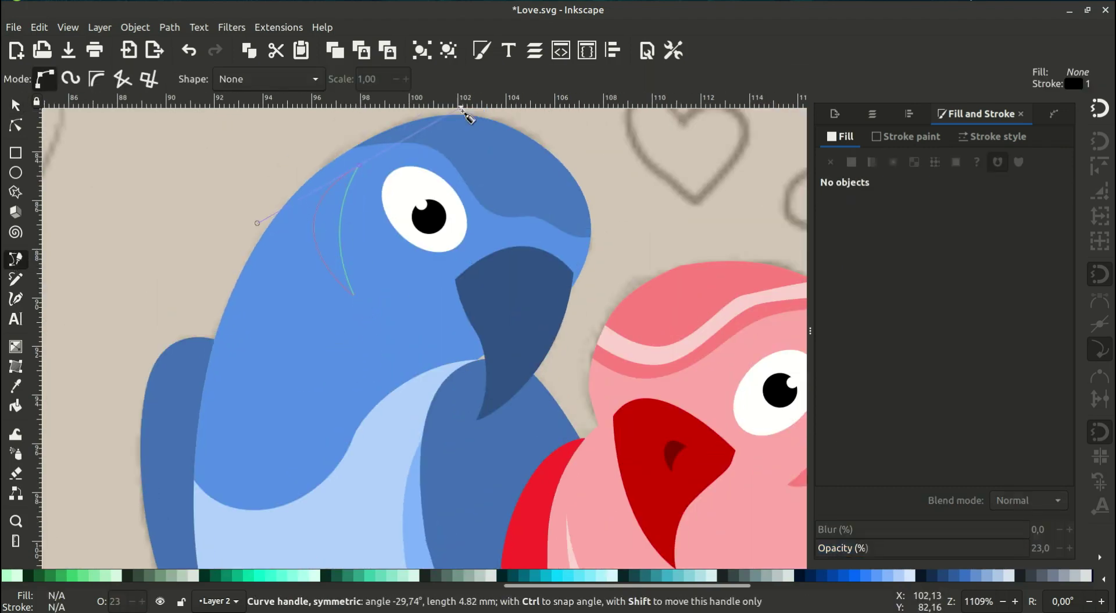
pyautogui.moveTo(472, 115); pyautogui.dragTo(472, 115)
pyautogui.click(851, 162)
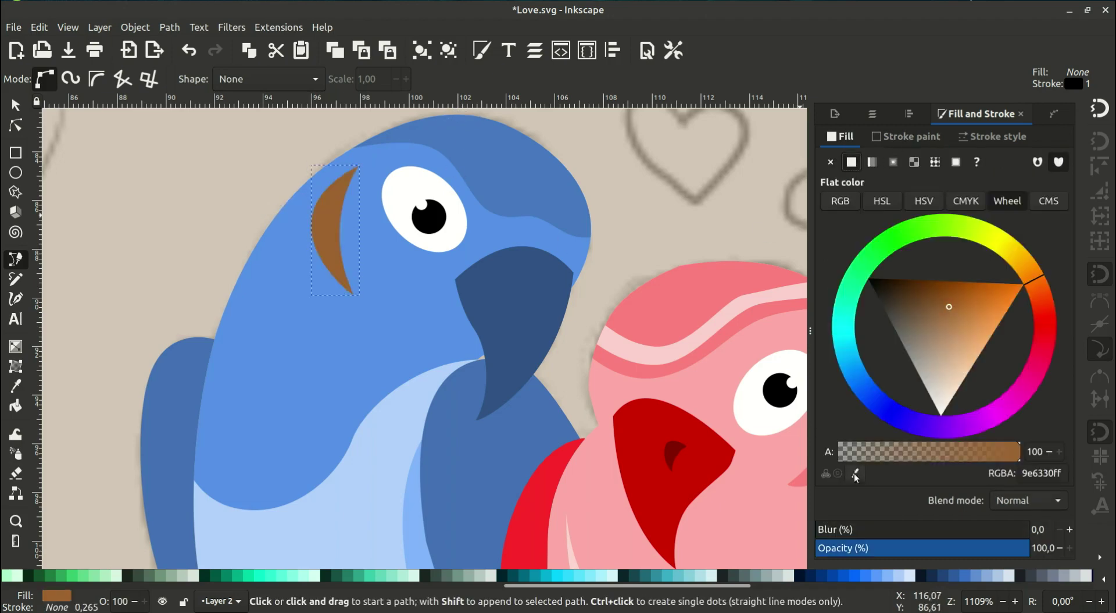
# Duplicate the feather shape, then shrink, move and rotate the copy beside the first
pyautogui.click(15, 104)
pyautogui.scroll(-2, 348, 224)
pyautogui.rightClick(355, 176)
pyautogui.click(396, 342)
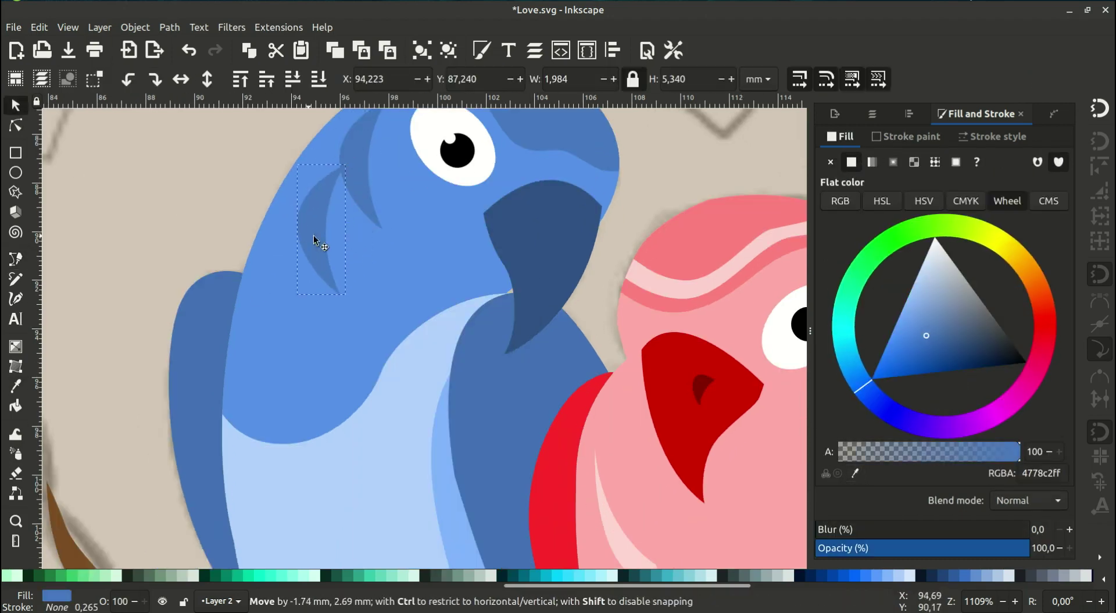
pyautogui.moveTo(314, 241)
pyautogui.mouseDown()
pyautogui.moveTo(343, 299)
pyautogui.moveTo(339, 278)
pyautogui.mouseUp()
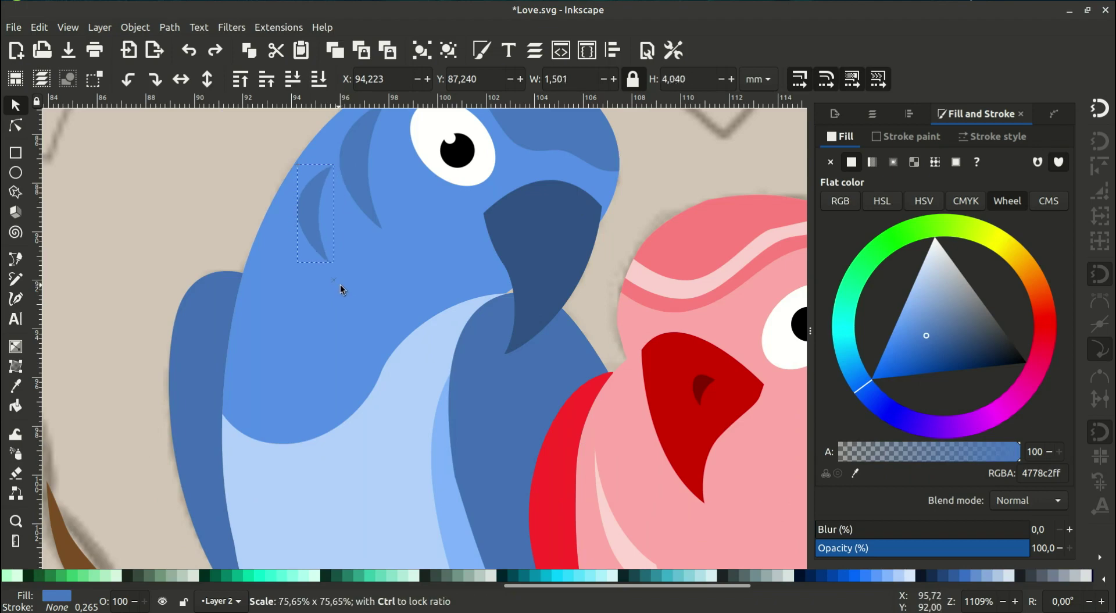
pyautogui.moveTo(318, 232); pyautogui.dragTo(328, 204)
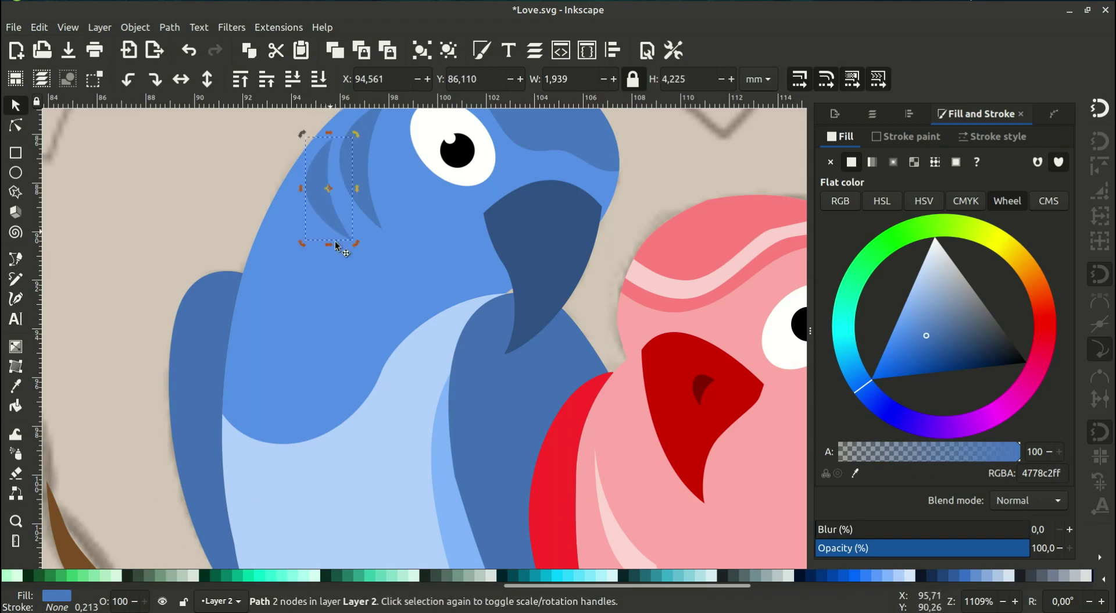
pyautogui.moveTo(348, 241); pyautogui.dragTo(359, 256)
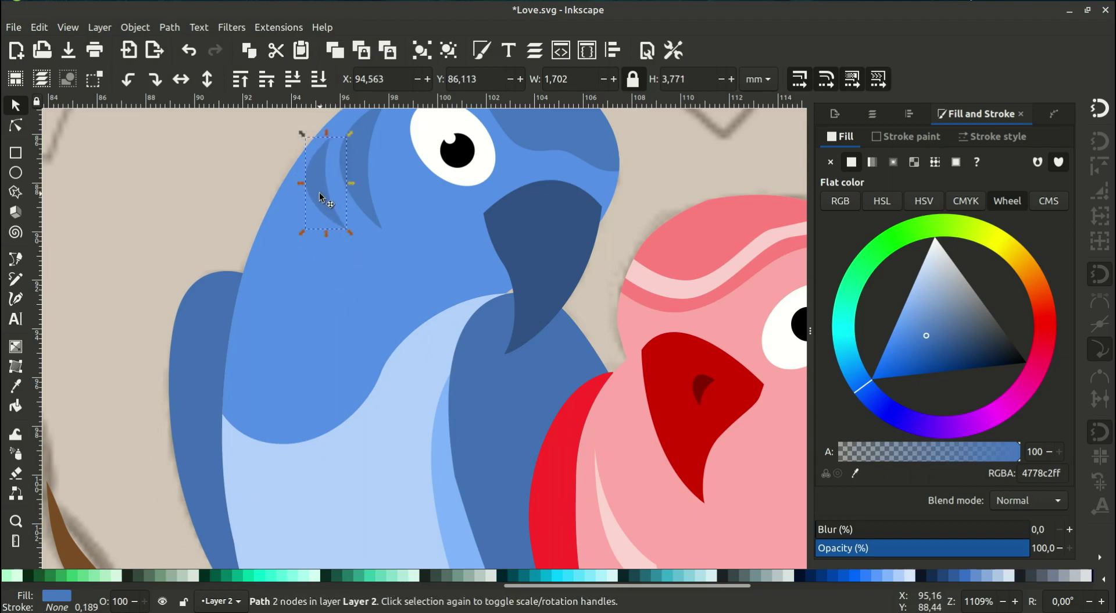
# Shrink the smaller crest copy into a third stripe and nudge it into place
pyautogui.scroll(2, 346, 189)
pyautogui.click(346, 189)
pyautogui.click(311, 225)
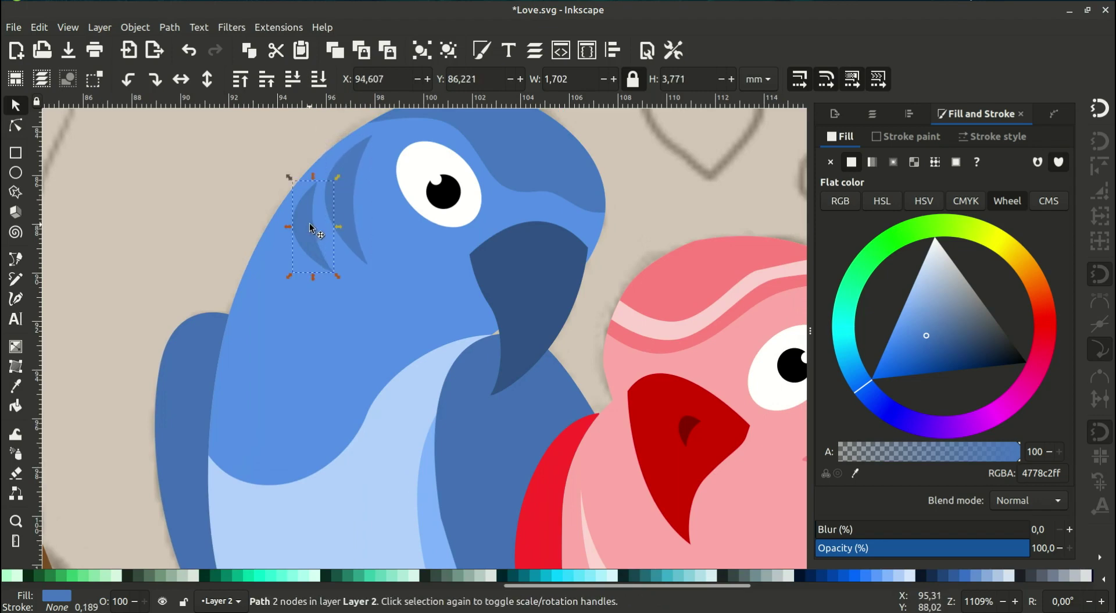
pyautogui.moveTo(333, 267)
pyautogui.mouseDown()
pyautogui.moveTo(284, 259)
pyautogui.moveTo(310, 279)
pyautogui.moveTo(292, 270)
pyautogui.mouseUp()
pyautogui.click(283, 260)
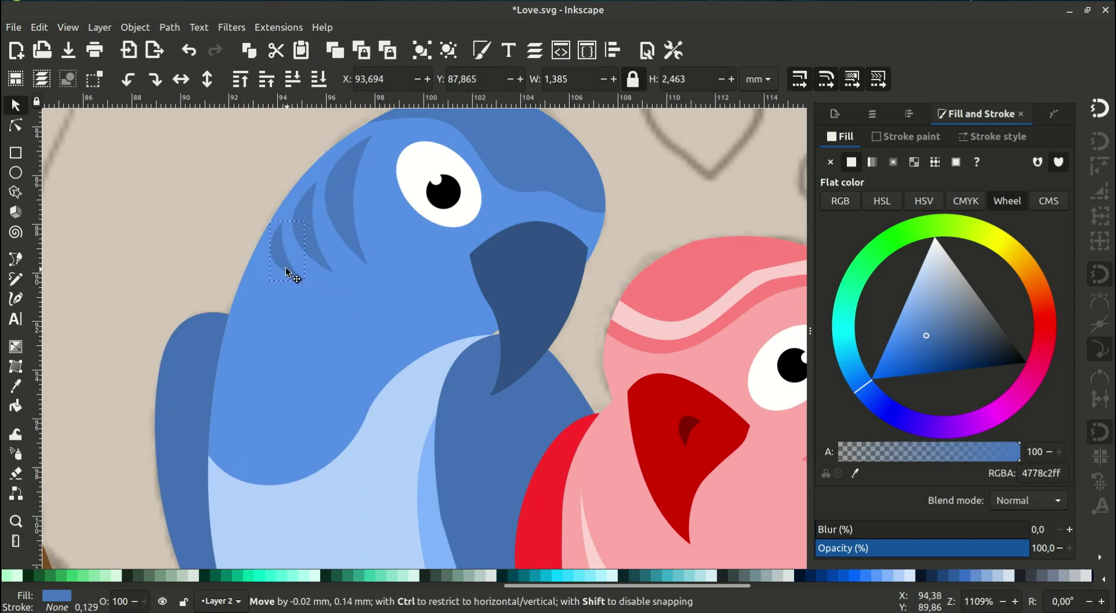
pyautogui.press('Tab')
# Adjust the background circle's opacity and select the embedded sketch image
pyautogui.scroll(-3, 524, 360)
pyautogui.scroll(-2, 460, 326)
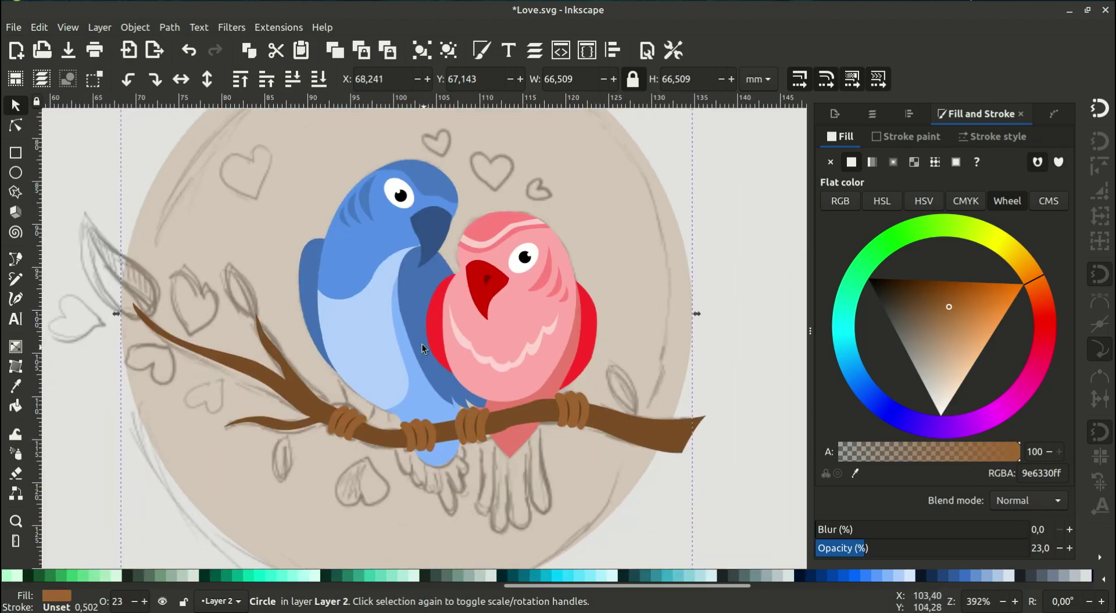
pyautogui.scroll(-2, 422, 344)
pyautogui.scroll(-1, 232, 82)
pyautogui.scroll(2, 341, 288)
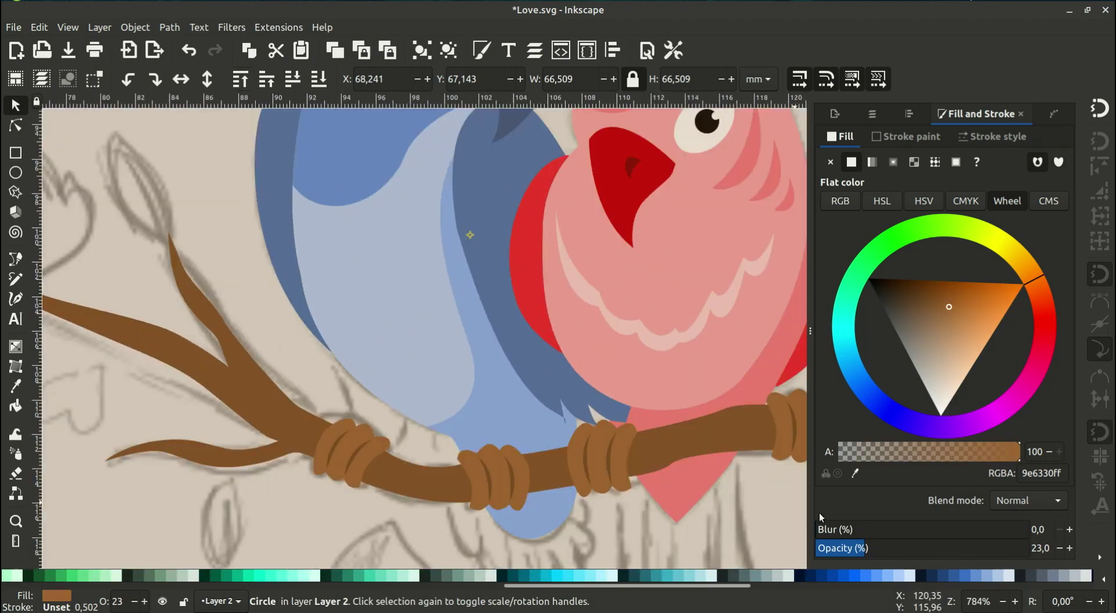
pyautogui.moveTo(866, 548)
pyautogui.mouseDown()
pyautogui.moveTo(1003, 547)
pyautogui.moveTo(877, 550)
pyautogui.mouseUp()
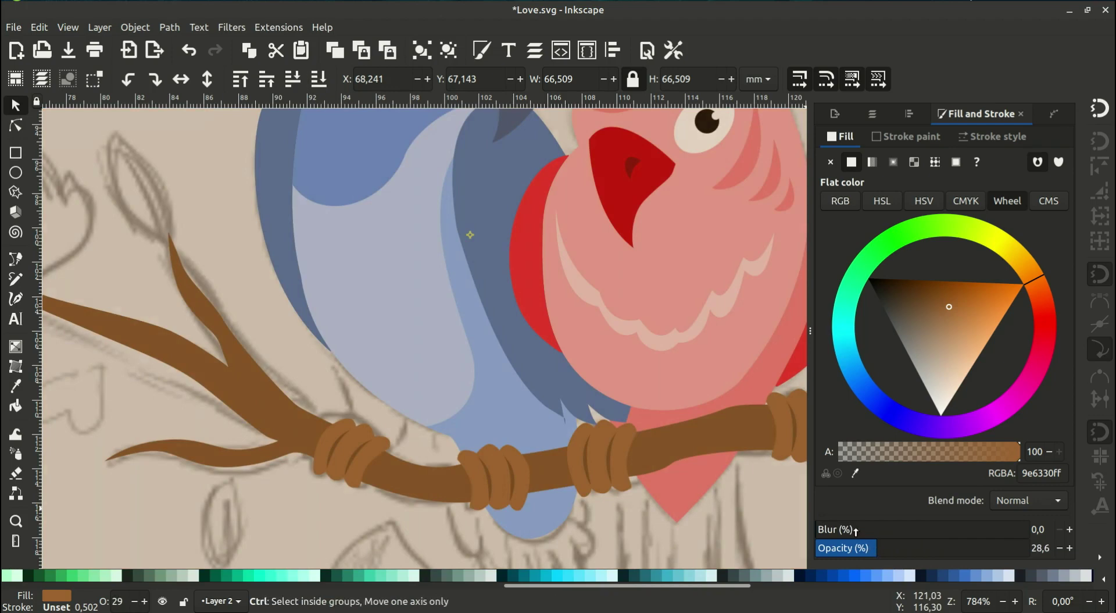
pyautogui.scroll(-3, 682, 456)
pyautogui.click(309, 138)
pyautogui.scroll(2, 362, 326)
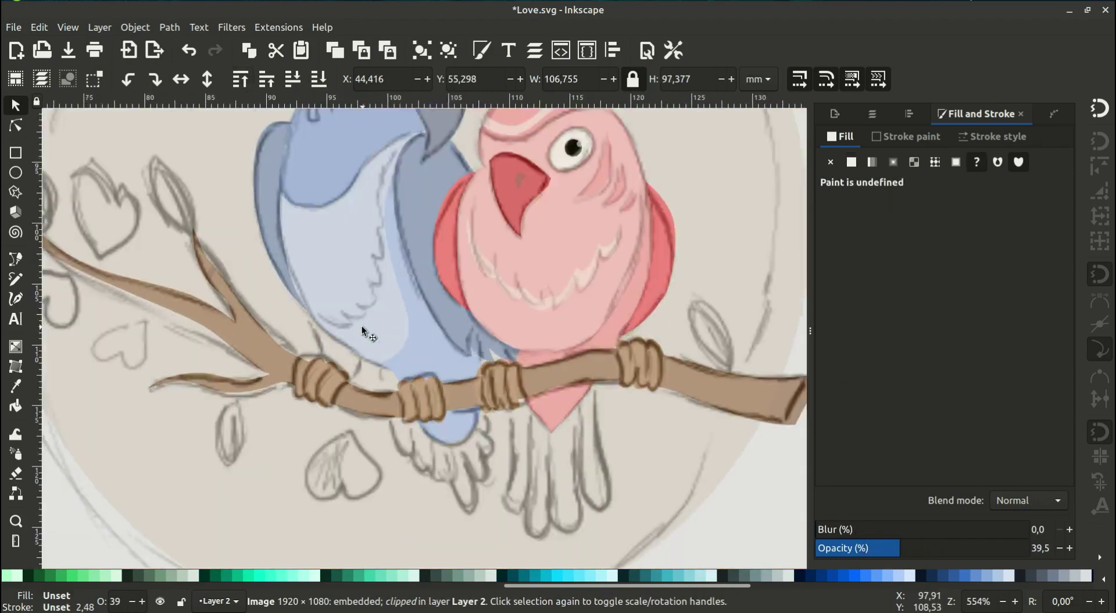
# Begin a Bezier zigzag feather line up the blue bird's chest with curved nodes
pyautogui.press('b')
pyautogui.scroll(3, 310, 417)
pyautogui.click(212, 347)
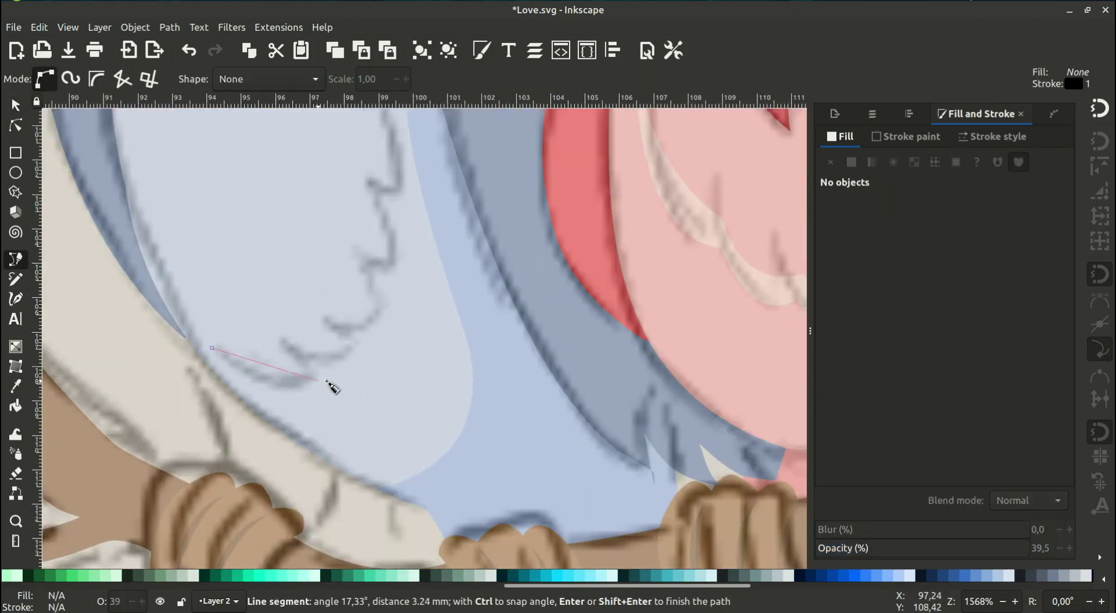
pyautogui.moveTo(322, 381)
pyautogui.mouseDown()
pyautogui.moveTo(295, 343)
pyautogui.moveTo(372, 341)
pyautogui.moveTo(337, 324)
pyautogui.moveTo(394, 297)
pyautogui.mouseUp()
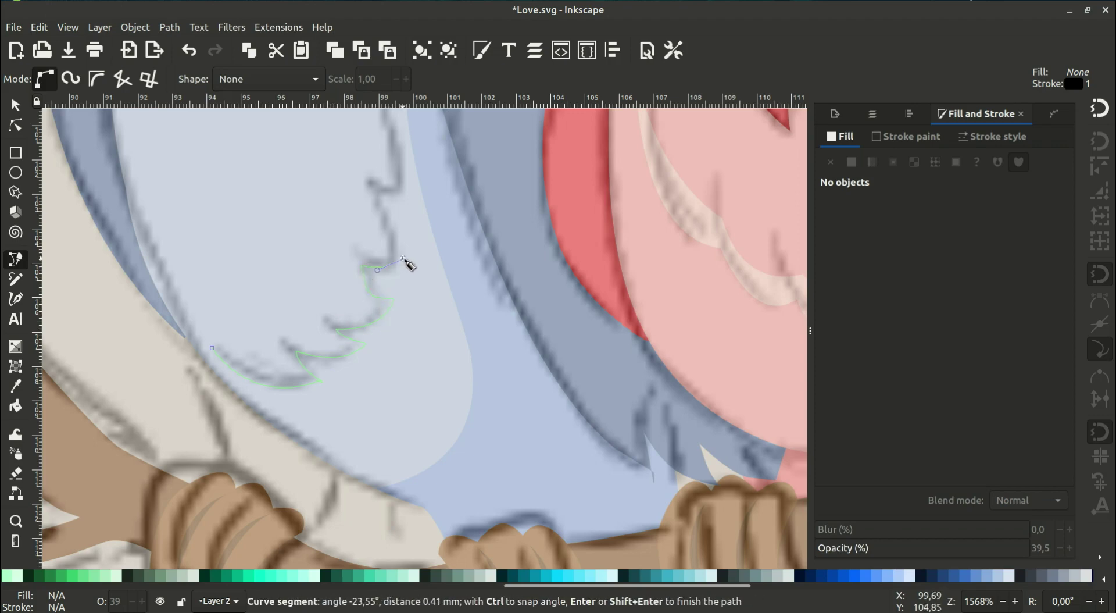
pyautogui.scroll(3, 384, 250)
pyautogui.moveTo(361, 240); pyautogui.dragTo(327, 127)
pyautogui.scroll(3, 367, 235)
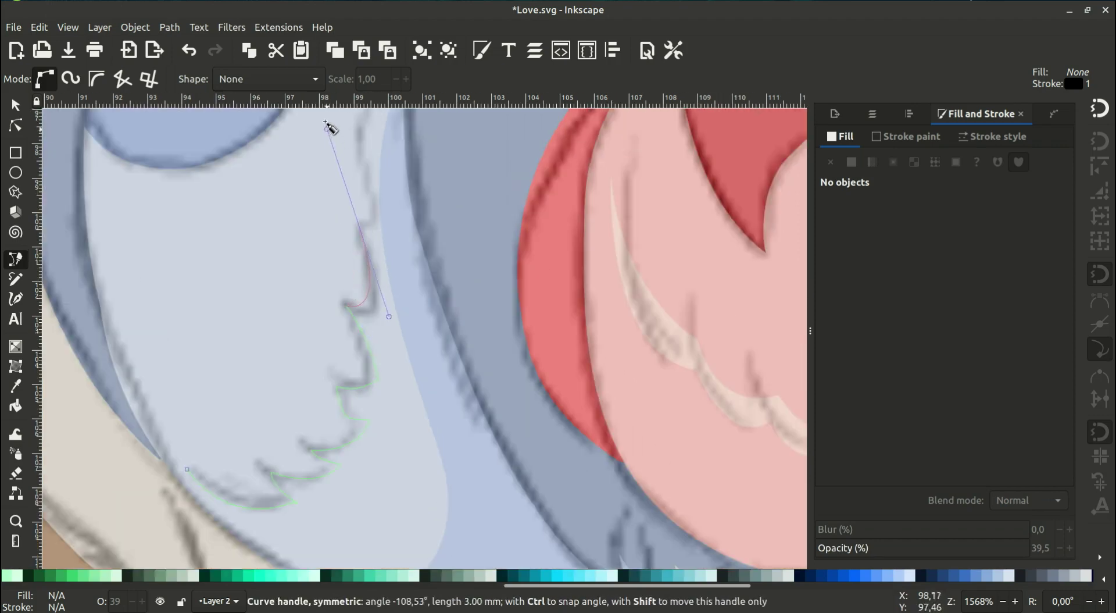
pyautogui.moveTo(352, 192); pyautogui.dragTo(352, 193)
pyautogui.scroll(3, 366, 256)
pyautogui.scroll(2, 377, 270)
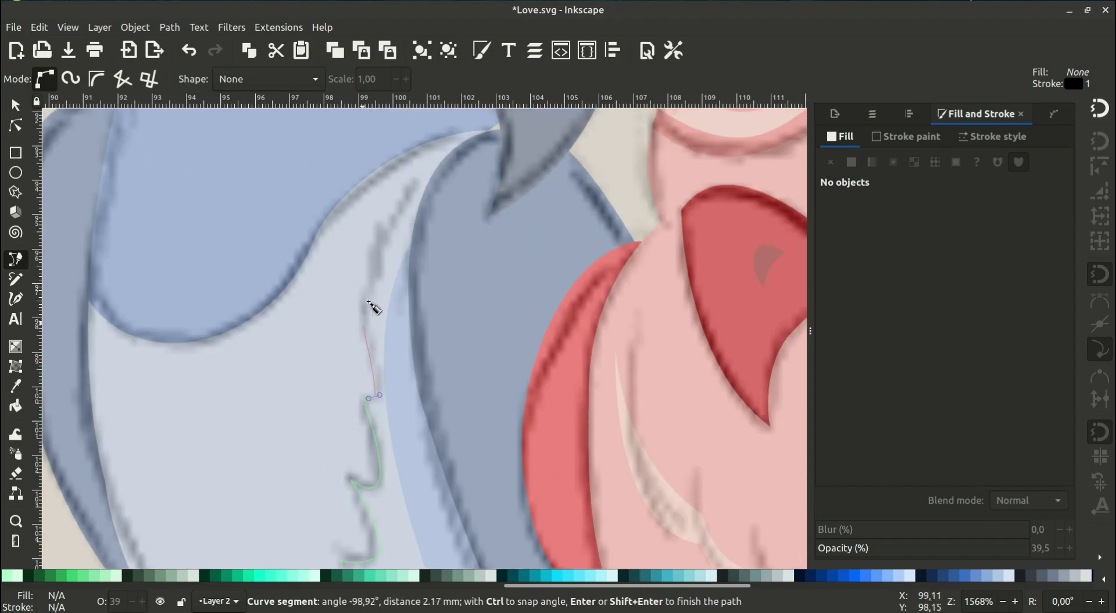
pyautogui.moveTo(348, 322); pyautogui.dragTo(348, 364)
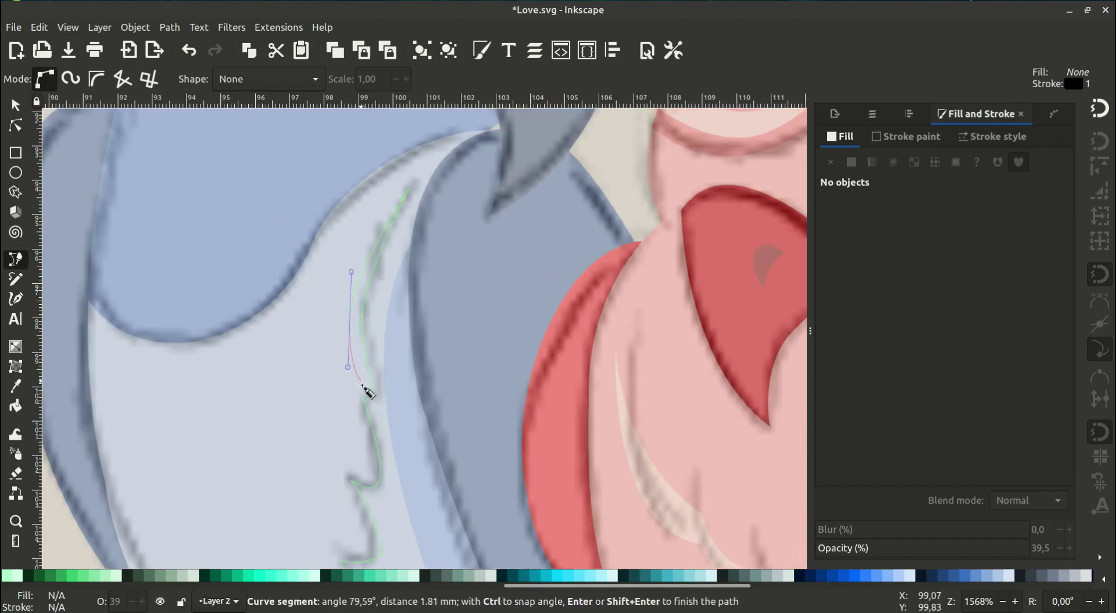
# Trace the zigzag's lower teeth back down and close the path at its start
pyautogui.scroll(-2, 349, 357)
pyautogui.scroll(-2, 320, 357)
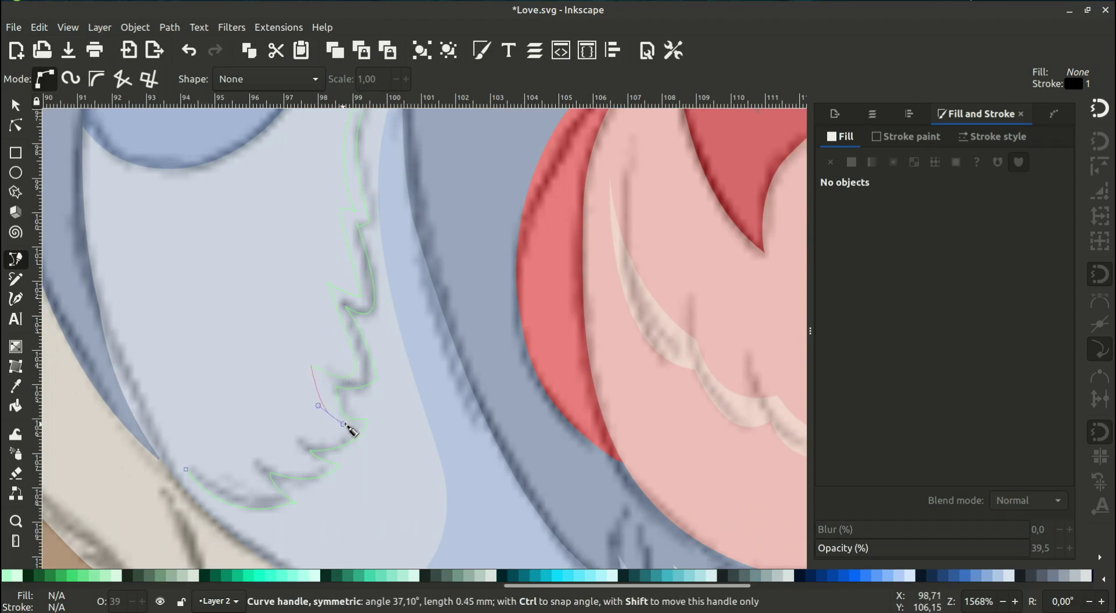
pyautogui.moveTo(346, 426); pyautogui.dragTo(300, 441)
pyautogui.scroll(1, 300, 441)
pyautogui.moveTo(328, 375); pyautogui.dragTo(357, 385)
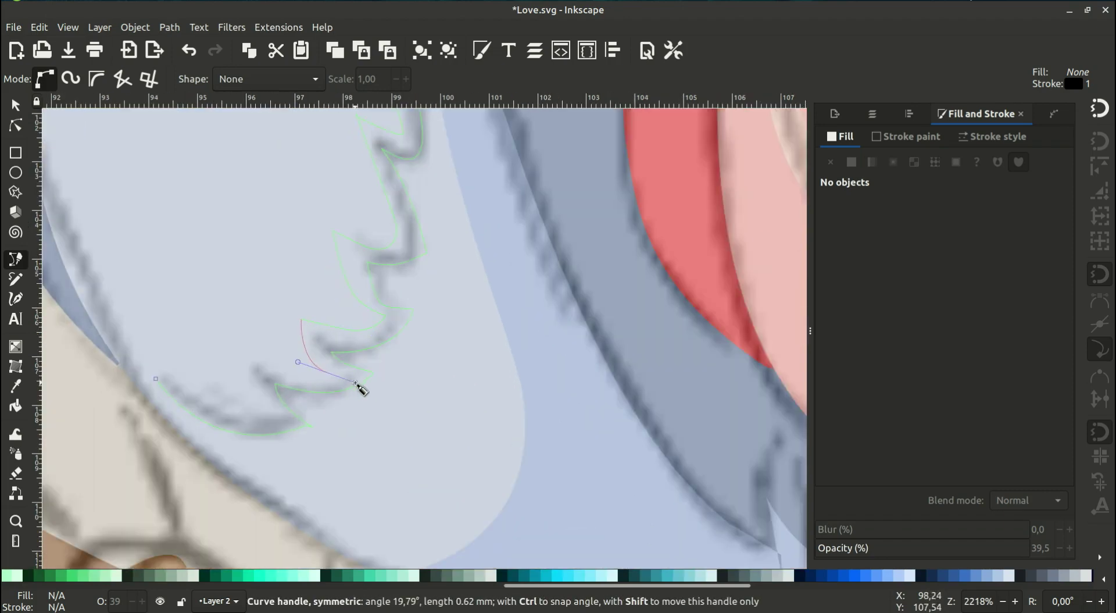
pyautogui.moveTo(256, 359); pyautogui.dragTo(237, 344)
pyautogui.moveTo(270, 406); pyautogui.dragTo(297, 429)
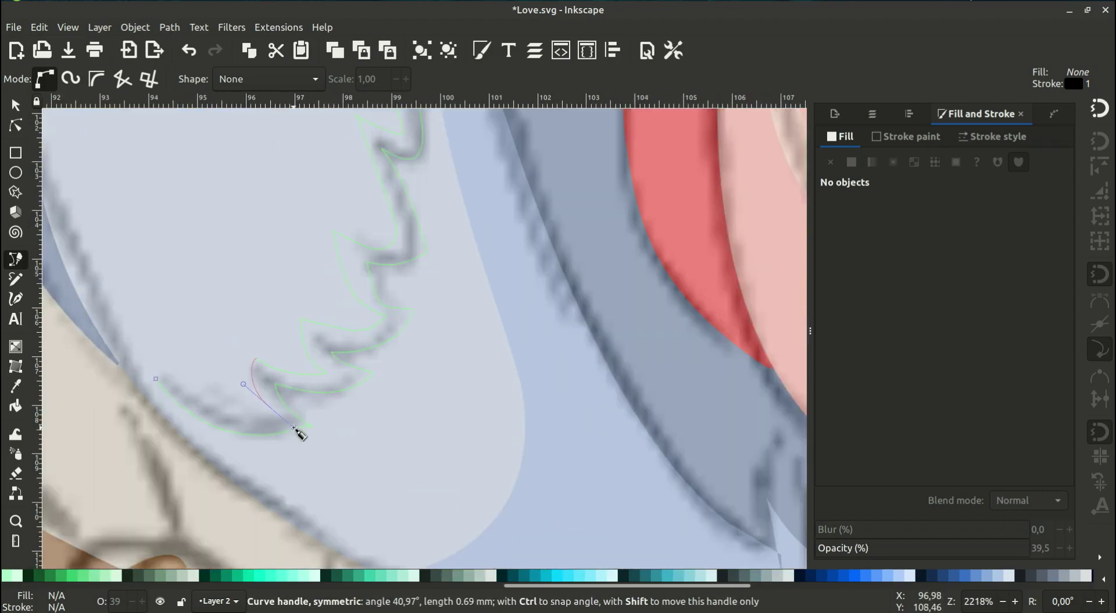
pyautogui.moveTo(156, 379); pyautogui.dragTo(124, 332)
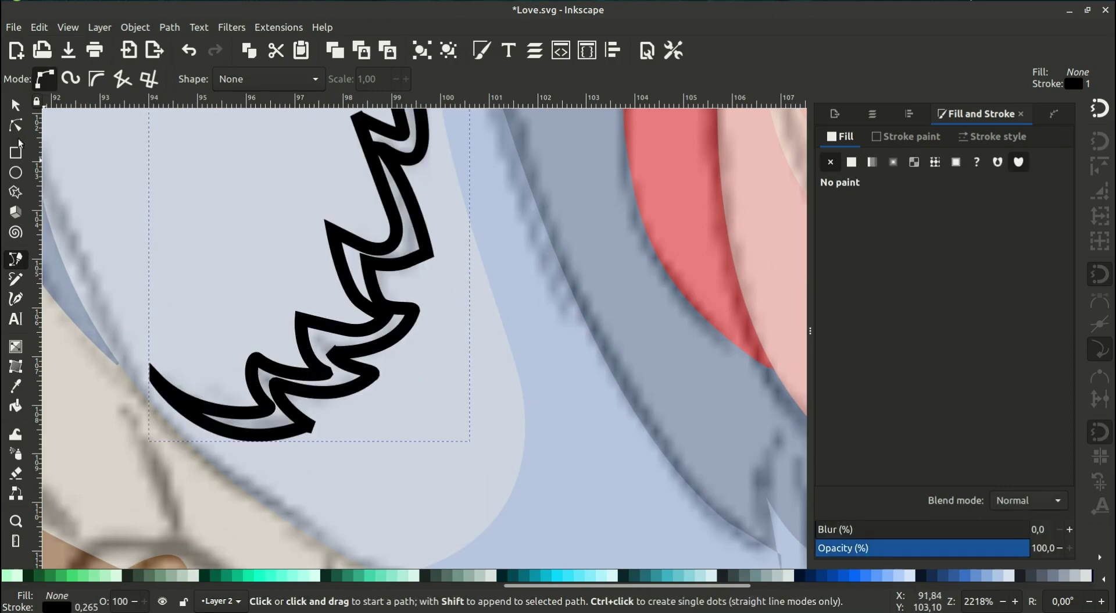
pyautogui.click(16, 104)
# Send the sketch image below the coloured shapes
pyautogui.press('-')
pyautogui.press('-')
pyautogui.press('-')
pyautogui.click(525, 403)
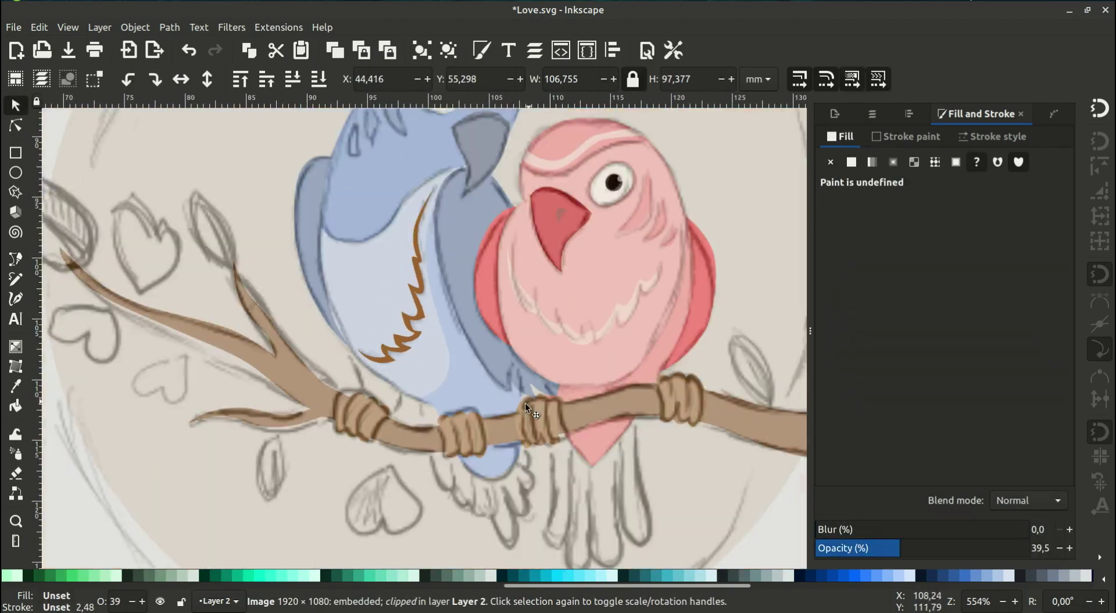
pyautogui.press('-')
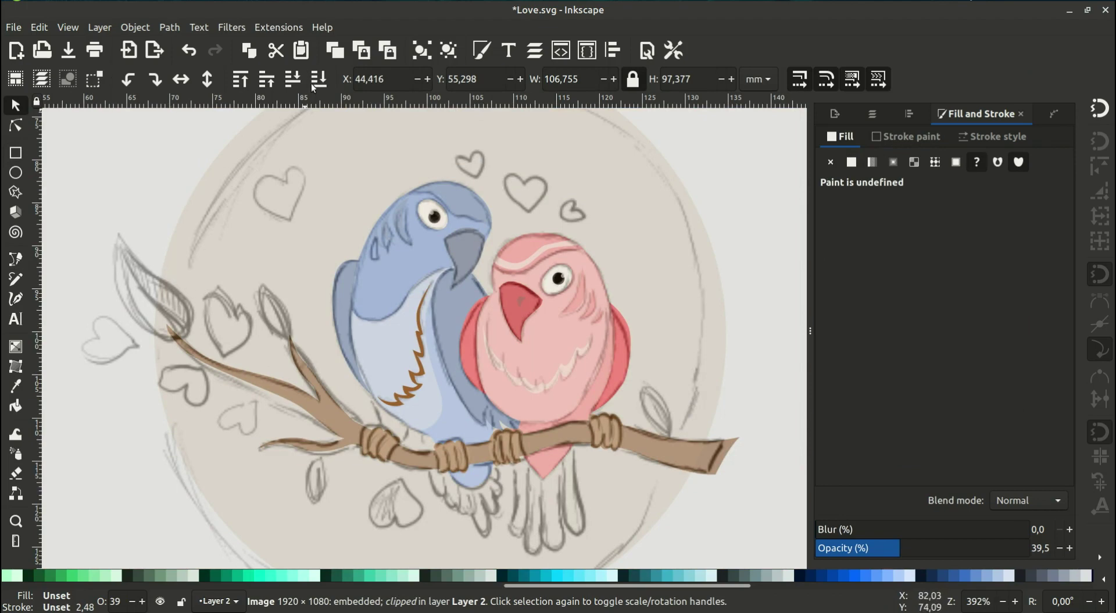
pyautogui.click(319, 80)
pyautogui.scroll(-2, 273, 377)
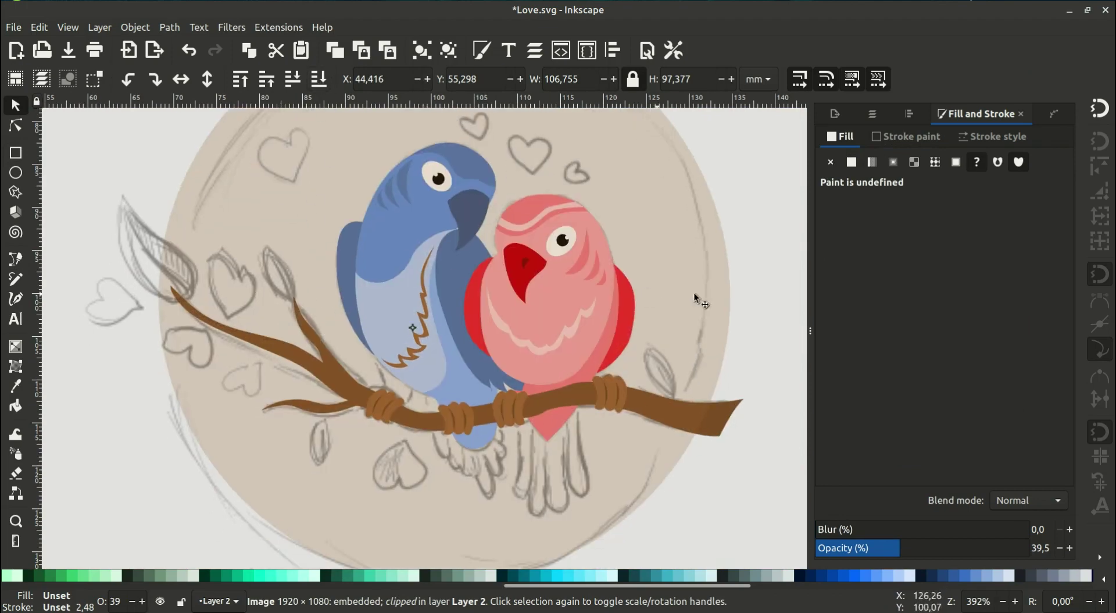
# Fill the zigzag path with the chest's blue, darkened slightly to muted blue 778fbf
pyautogui.press('+')
pyautogui.click(418, 340)
pyautogui.scroll(4, 431, 396)
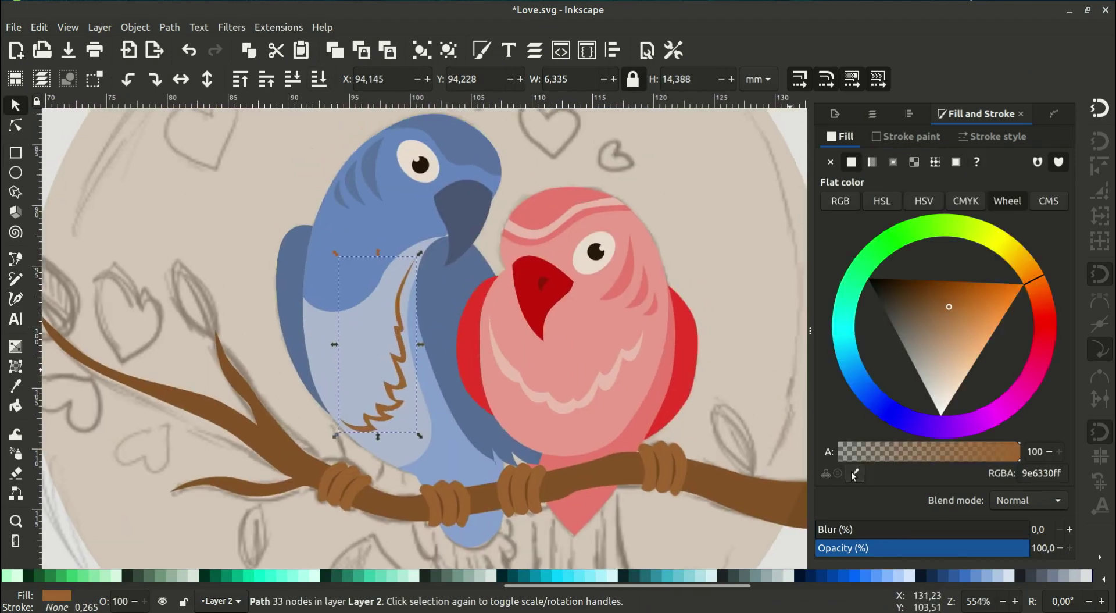
pyautogui.click(453, 458)
pyautogui.moveTo(930, 322); pyautogui.dragTo(942, 306)
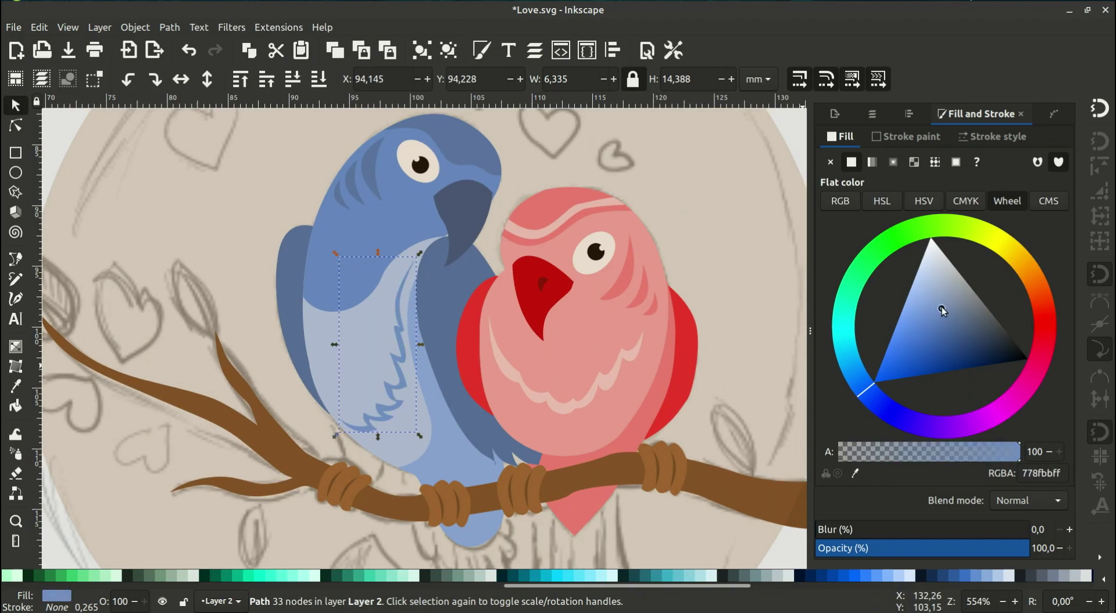
pyautogui.click(439, 420)
# Draw a small closed curved nostril shape on the blue bird's beak
pyautogui.scroll(1, 459, 287)
pyautogui.hscroll(-1, 459, 287)
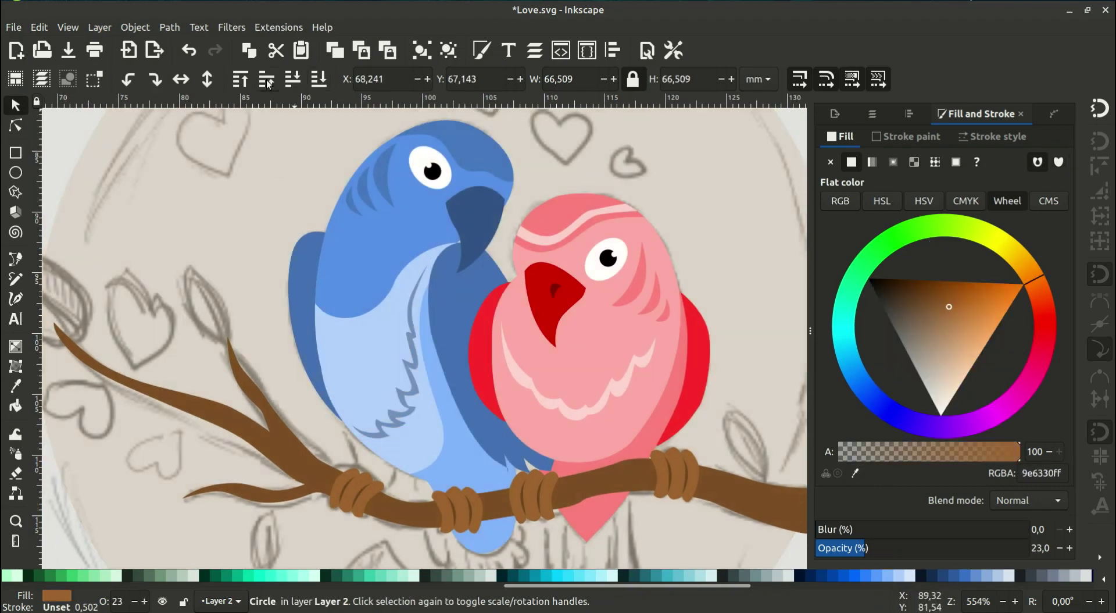
pyautogui.click(478, 224)
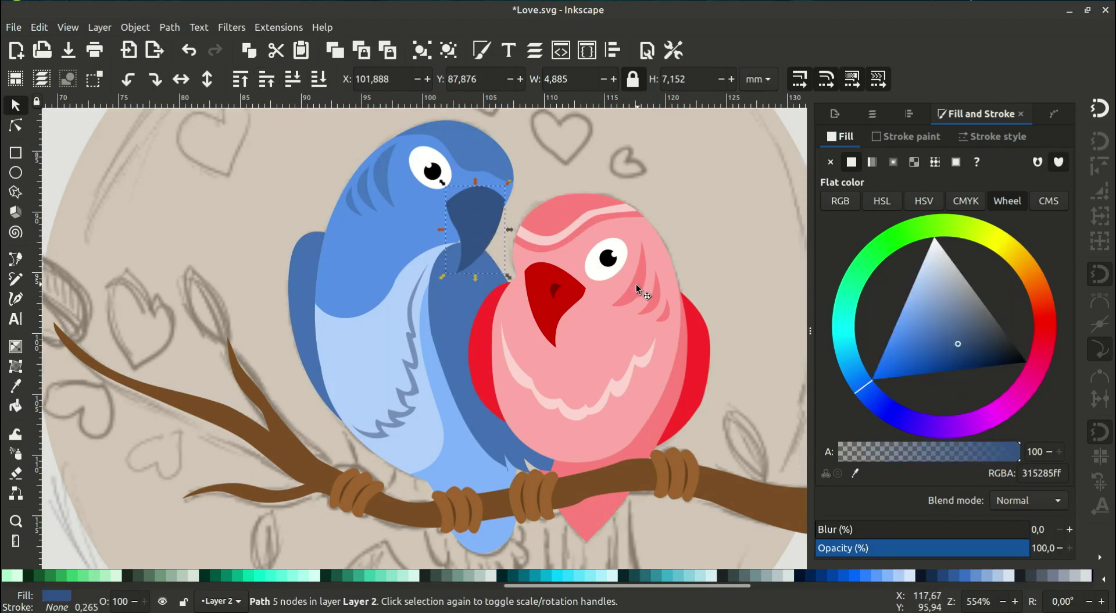
pyautogui.scroll(1, 484, 284)
pyautogui.click(16, 258)
pyautogui.scroll(1, 429, 281)
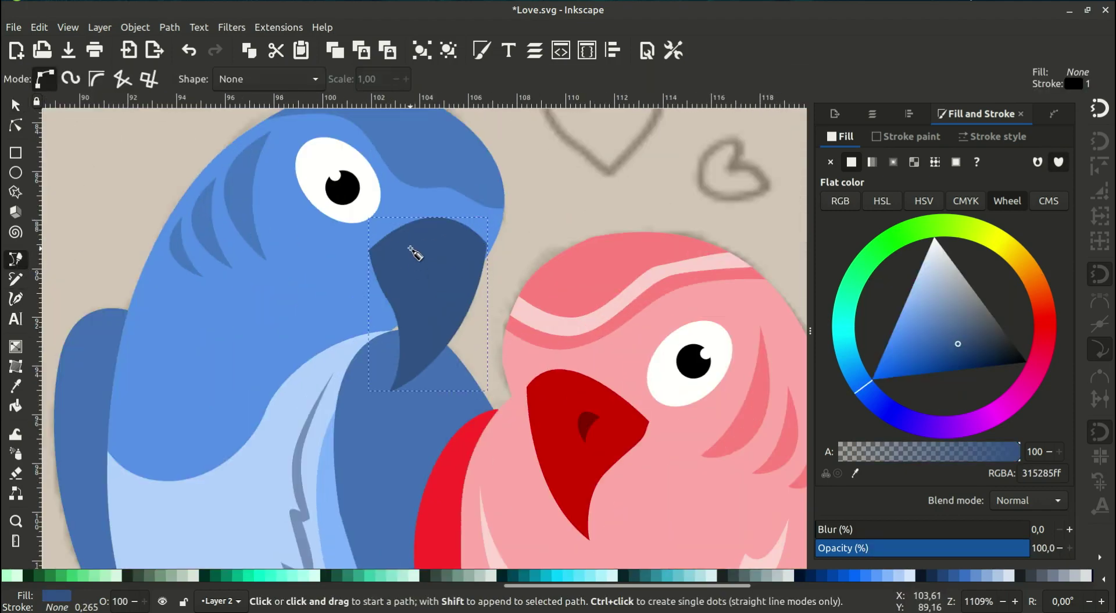
pyautogui.click(411, 248)
pyautogui.moveTo(418, 275)
pyautogui.mouseDown()
pyautogui.moveTo(428, 268)
pyautogui.moveTo(378, 251)
pyautogui.mouseUp()
pyautogui.click(831, 161)
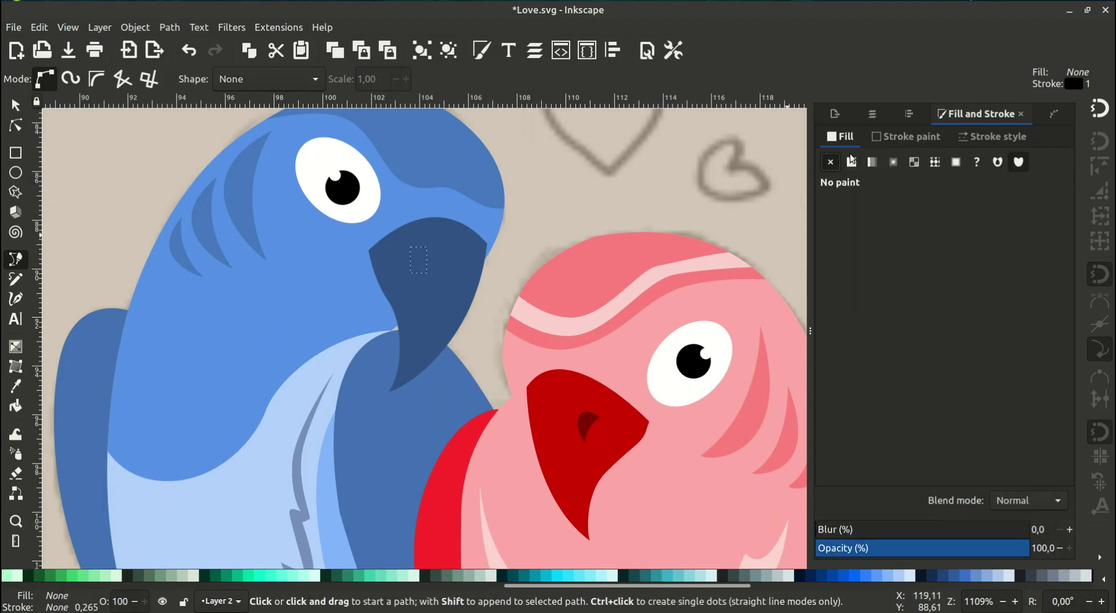
# Give the nostril a dark flat fill and deselect it
pyautogui.click(851, 162)
pyautogui.click(958, 201)
pyautogui.moveTo(971, 289); pyautogui.dragTo(1012, 285)
pyautogui.click(16, 105)
pyautogui.click(334, 312)
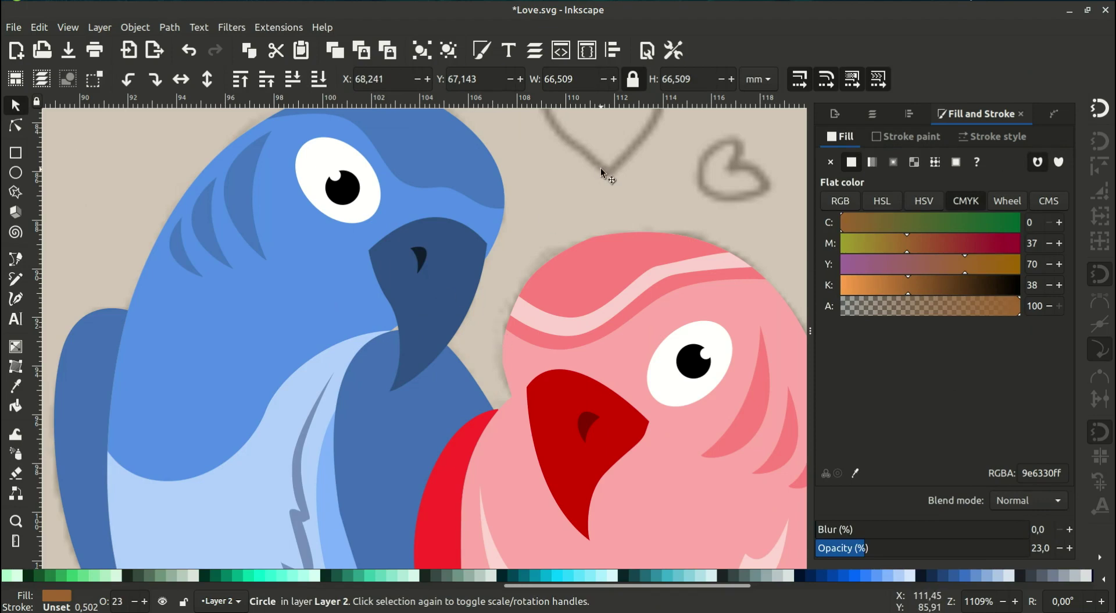
# Trace a curved Bezier highlight shape on the pink parrot's beak
pyautogui.scroll(-1, 573, 312)
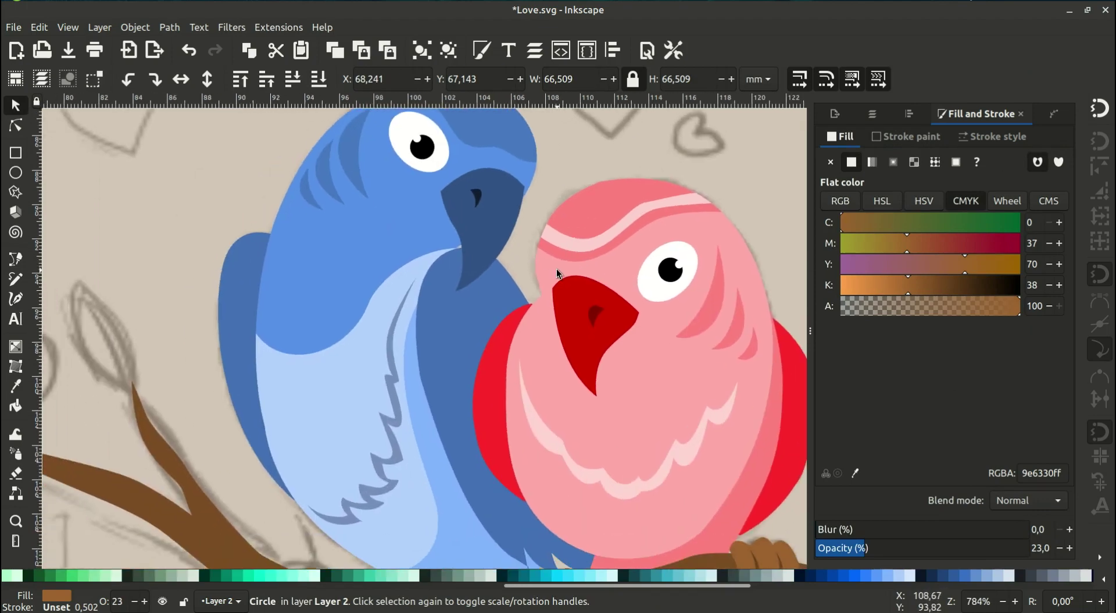
pyautogui.press('b')
pyautogui.scroll(2, 559, 249)
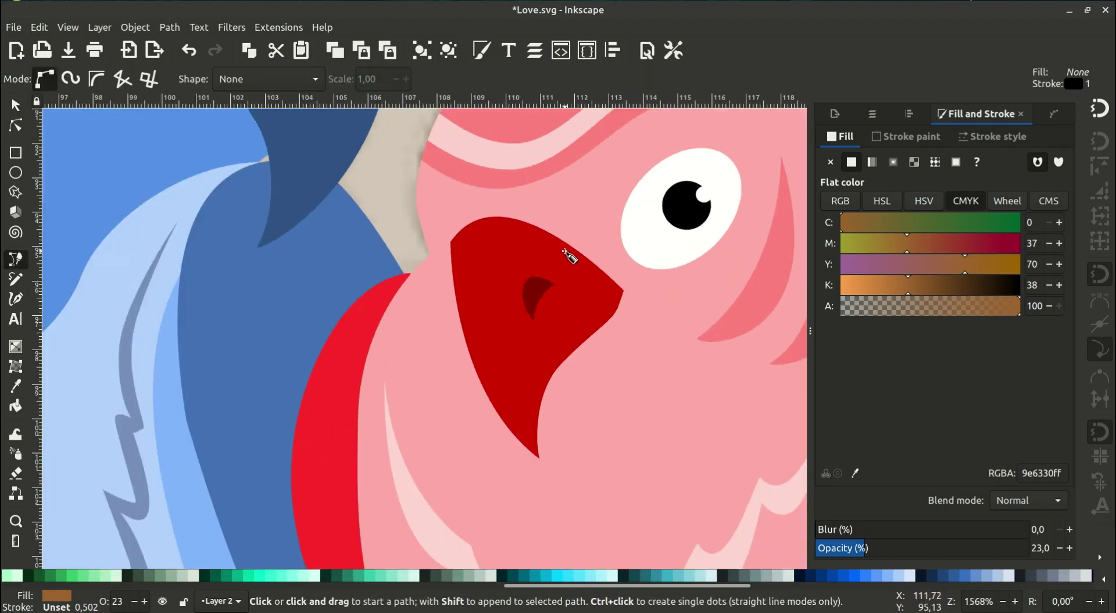
pyautogui.click(564, 251)
pyautogui.moveTo(459, 244)
pyautogui.mouseDown()
pyautogui.moveTo(440, 268)
pyautogui.moveTo(453, 266)
pyautogui.mouseUp()
pyautogui.moveTo(516, 424); pyautogui.dragTo(532, 446)
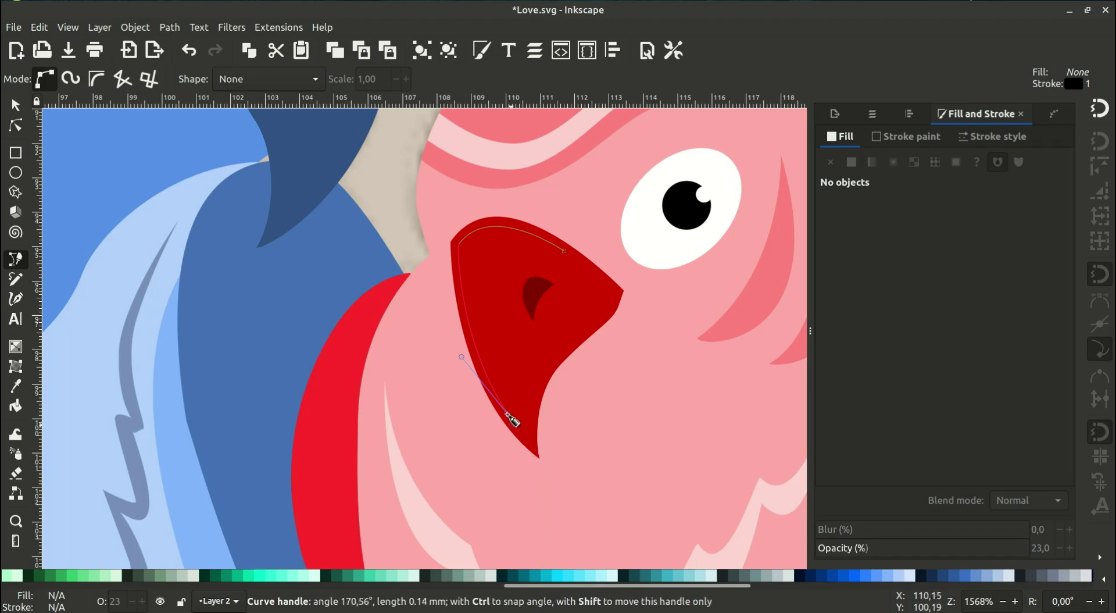
pyautogui.moveTo(572, 493); pyautogui.dragTo(511, 424)
pyautogui.moveTo(471, 228); pyautogui.dragTo(661, 277)
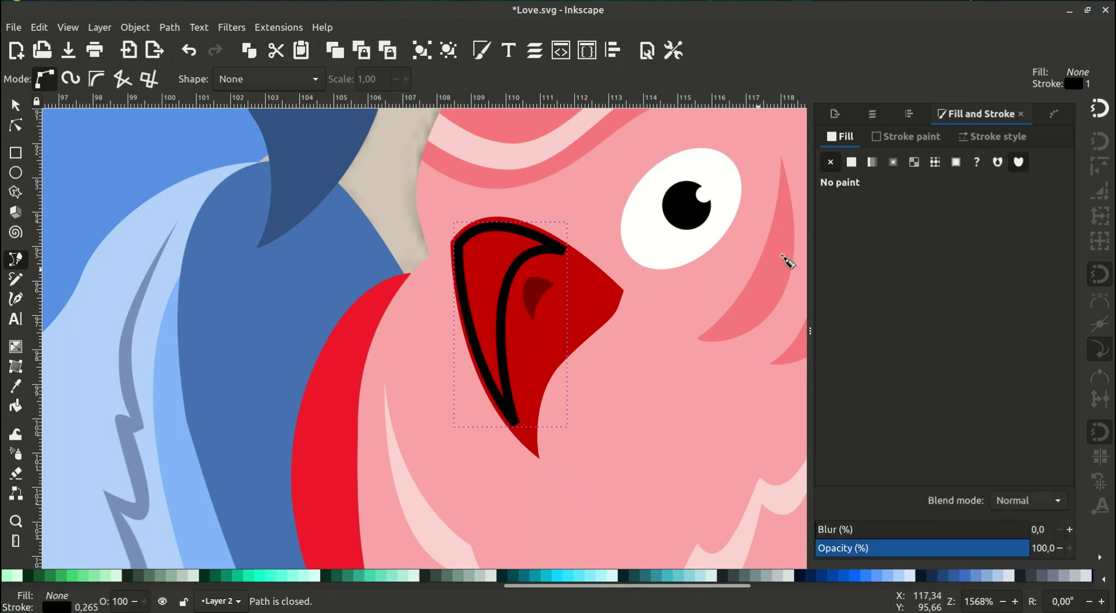
pyautogui.click(851, 162)
# Remove the highlight's outline, fill it with the beak's red, and brighten it
pyautogui.click(830, 162)
pyautogui.click(852, 161)
pyautogui.click(855, 473)
pyautogui.click(587, 302)
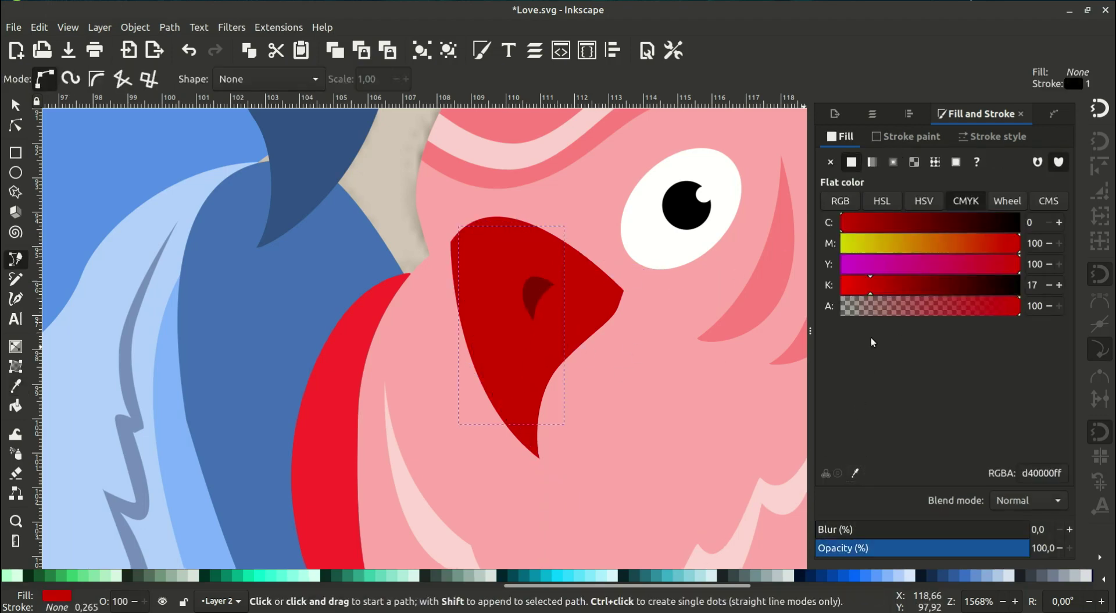
pyautogui.moveTo(862, 289); pyautogui.dragTo(849, 284)
# Trace a curved highlight shape along the blue parrot's beak edge
pyautogui.scroll(-3, 556, 326)
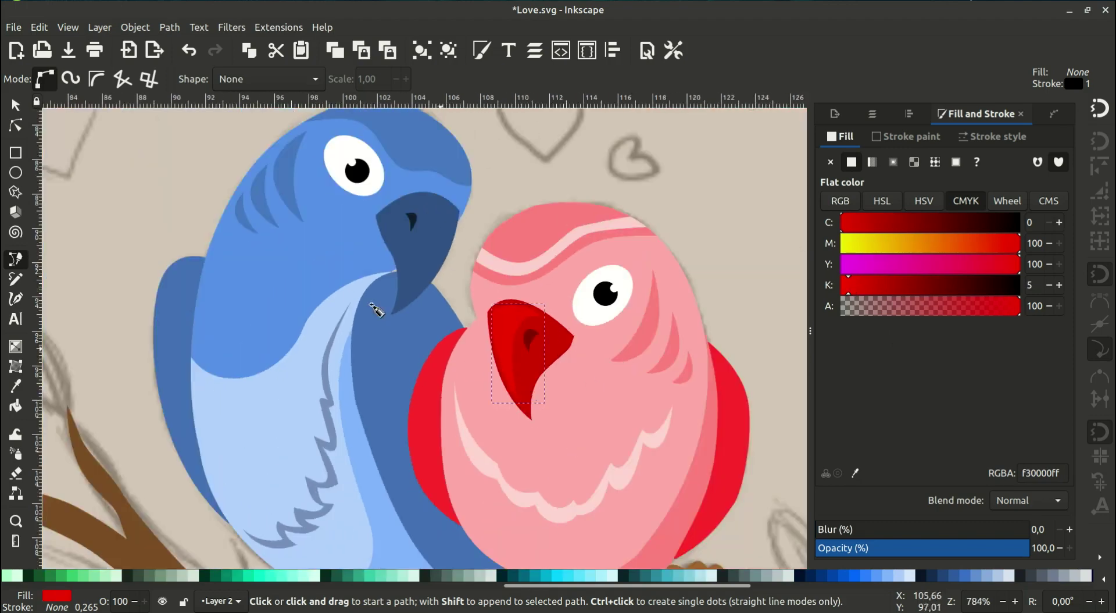
pyautogui.scroll(3, 412, 198)
pyautogui.click(394, 183)
pyautogui.moveTo(468, 218)
pyautogui.mouseDown()
pyautogui.moveTo(491, 247)
pyautogui.moveTo(468, 220)
pyautogui.mouseUp()
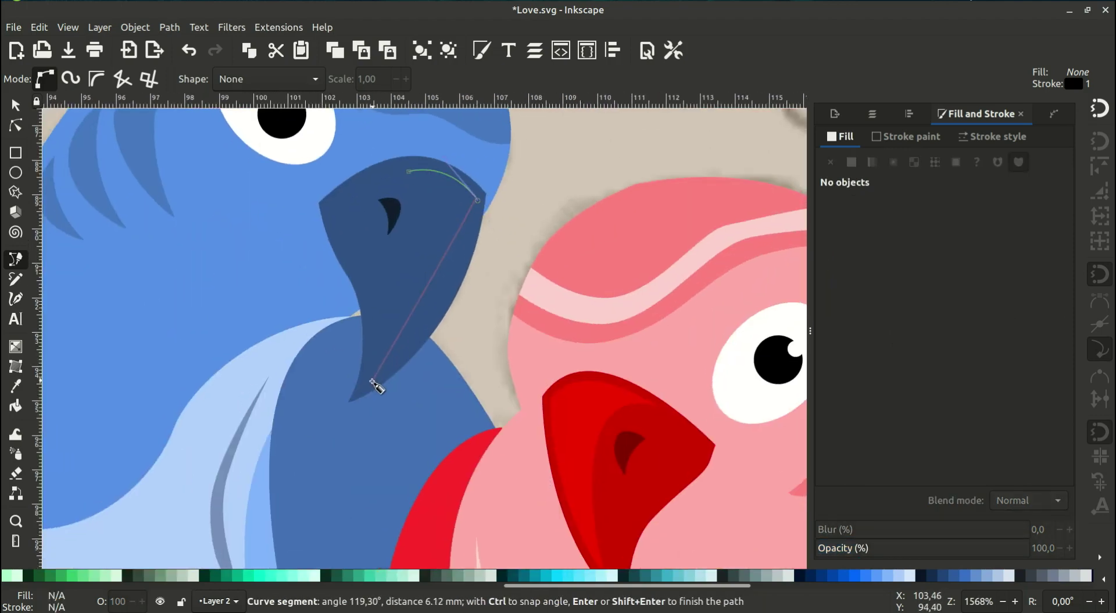
pyautogui.moveTo(372, 383)
pyautogui.mouseDown()
pyautogui.moveTo(299, 432)
pyautogui.moveTo(370, 388)
pyautogui.mouseUp()
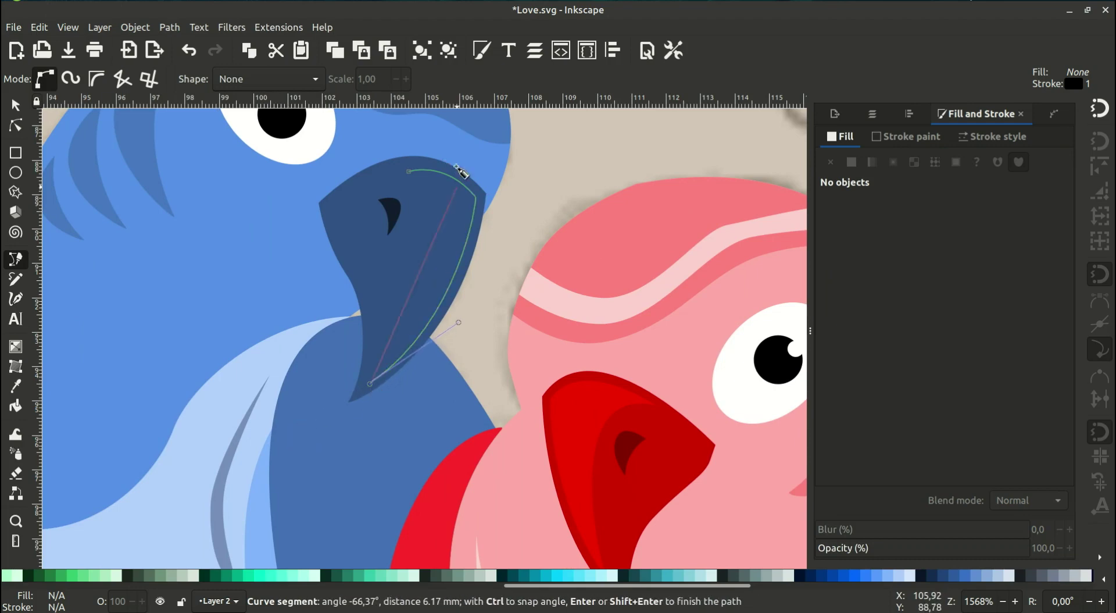
pyautogui.moveTo(409, 172); pyautogui.dragTo(377, 148)
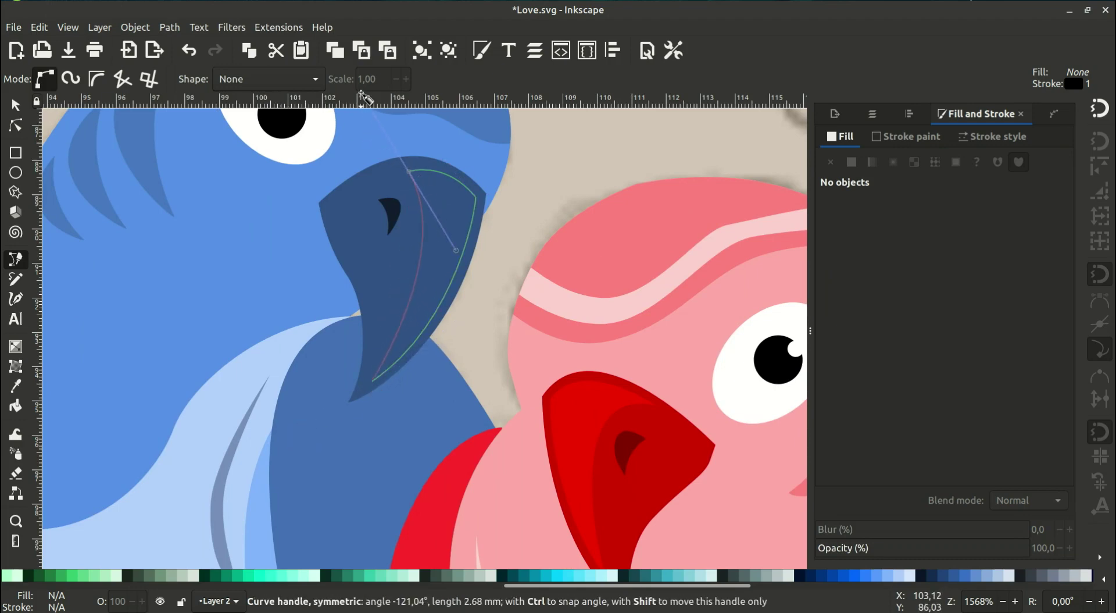
pyautogui.moveTo(363, 97); pyautogui.dragTo(363, 98)
# Fill the blue beak highlight with the beak's sampled blue
pyautogui.click(852, 161)
pyautogui.click(854, 472)
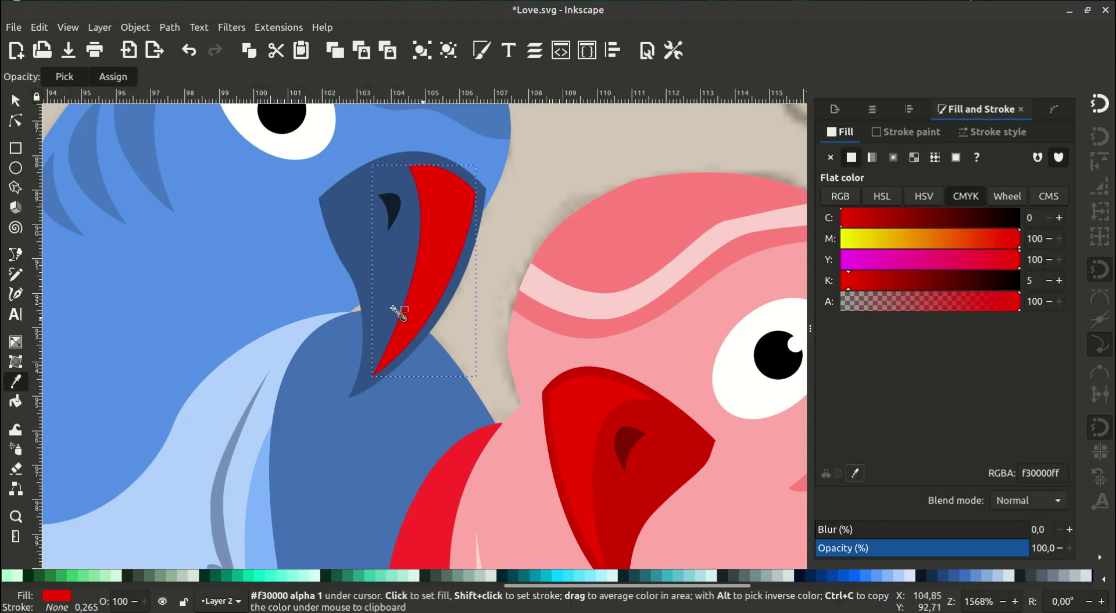
pyautogui.click(392, 307)
pyautogui.click(17, 104)
pyautogui.click(578, 248)
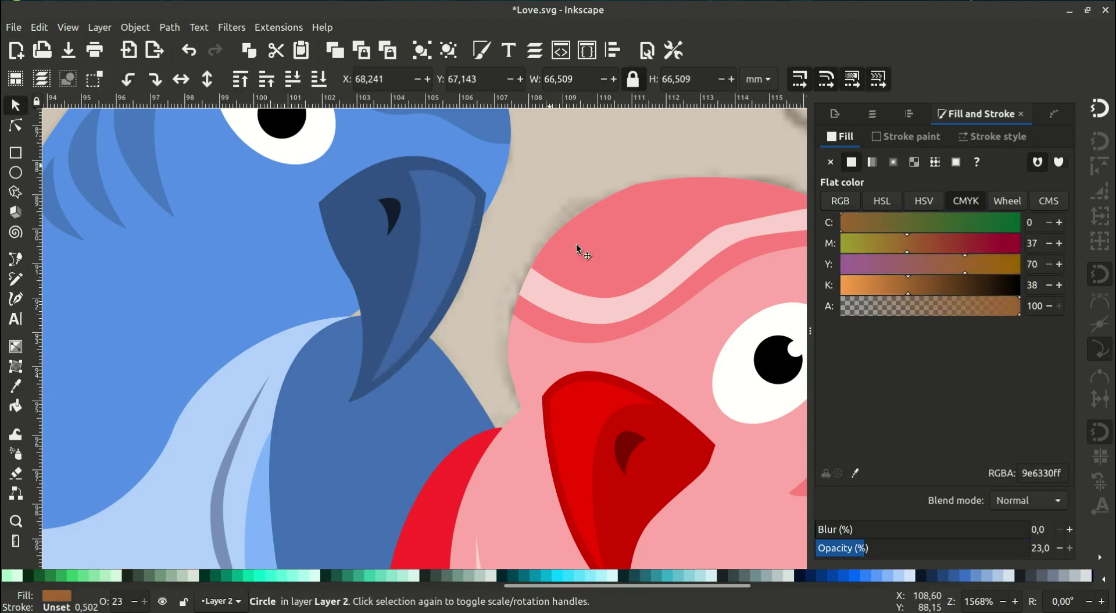
pyautogui.keyDown('ctrl'); pyautogui.scroll(-3, 599, 358); pyautogui.keyUp('ctrl')
# Lighten the blue of the chest feather markings in the Fill panel
pyautogui.click(360, 474)
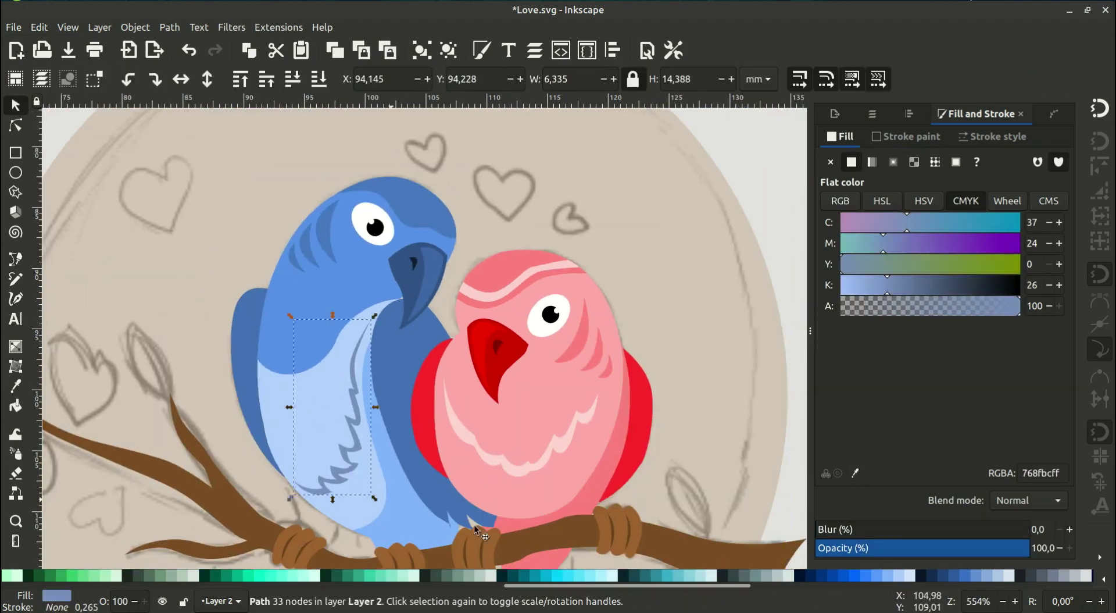
pyautogui.click(860, 576)
pyautogui.click(860, 287)
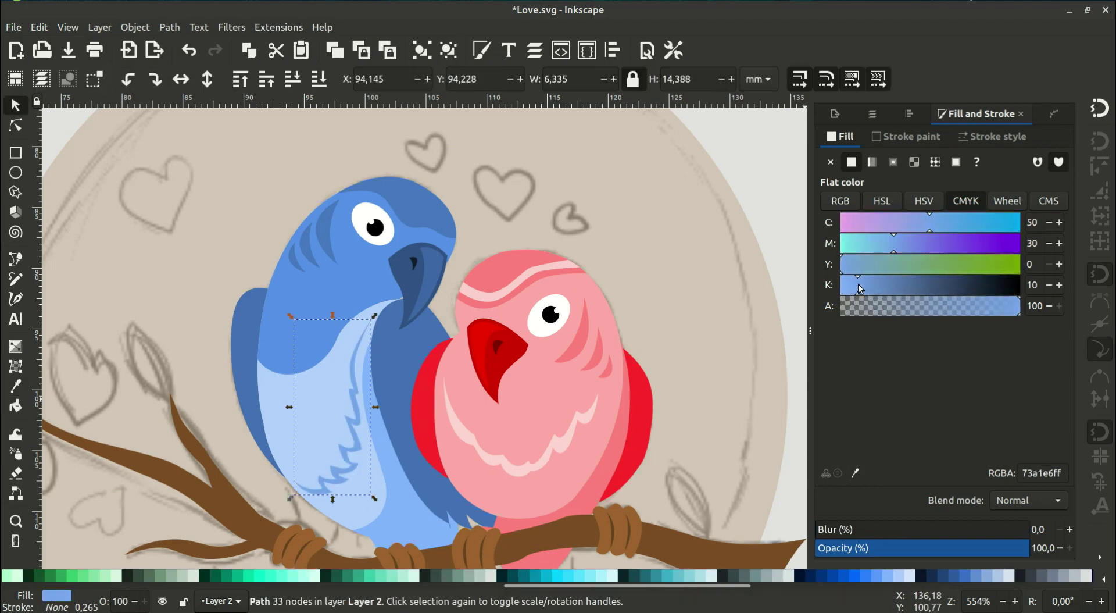
# Reshape the zigzag feather markings' nodes and handles into smoother curves
pyautogui.press('n')
pyautogui.keyDown('ctrl'); pyautogui.scroll(4, 428, 419); pyautogui.keyUp('ctrl')
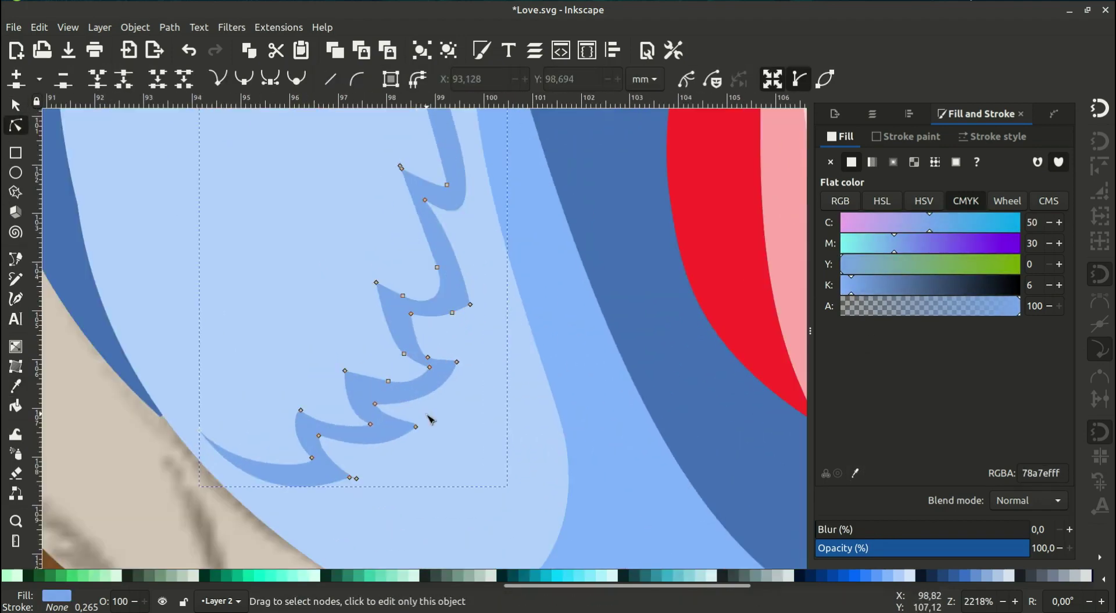
pyautogui.keyDown('ctrl'); pyautogui.scroll(1, 423, 365); pyautogui.keyUp('ctrl')
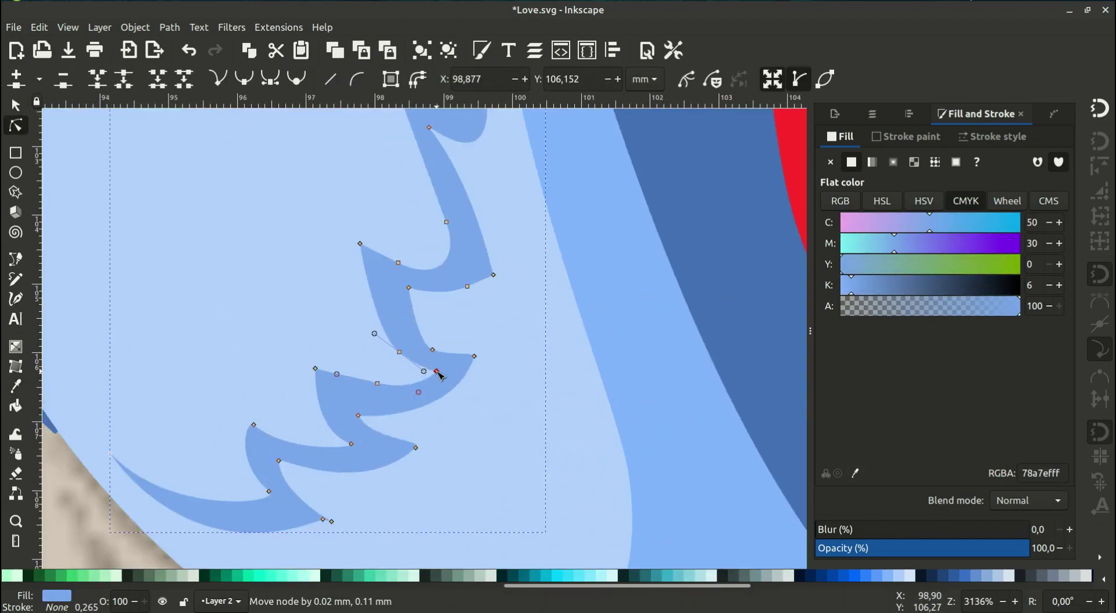
pyautogui.moveTo(391, 398); pyautogui.dragTo(372, 401)
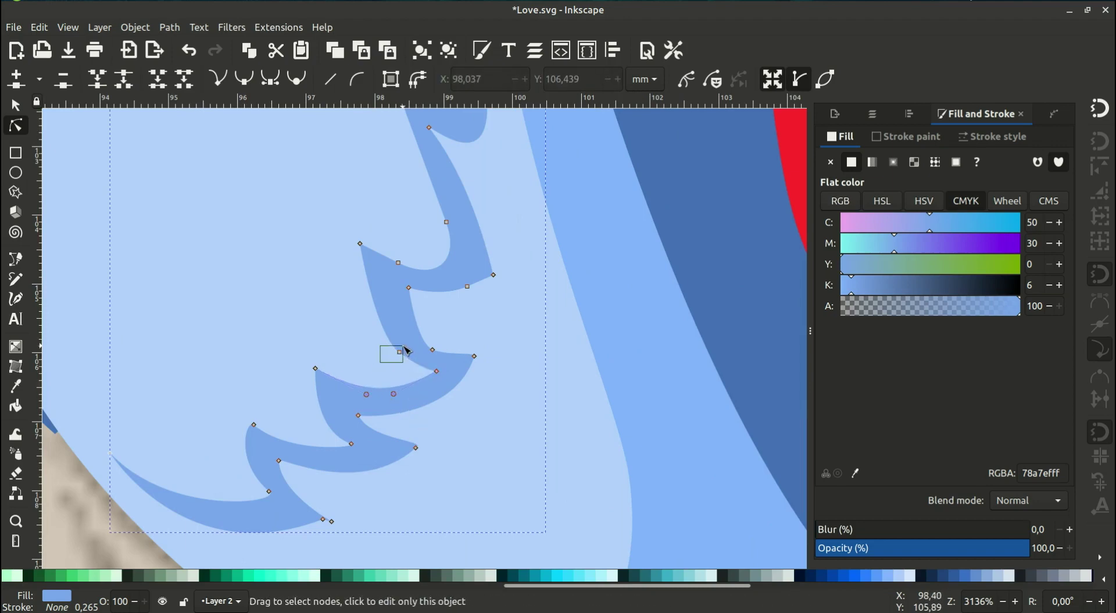
pyautogui.moveTo(378, 300); pyautogui.dragTo(373, 304)
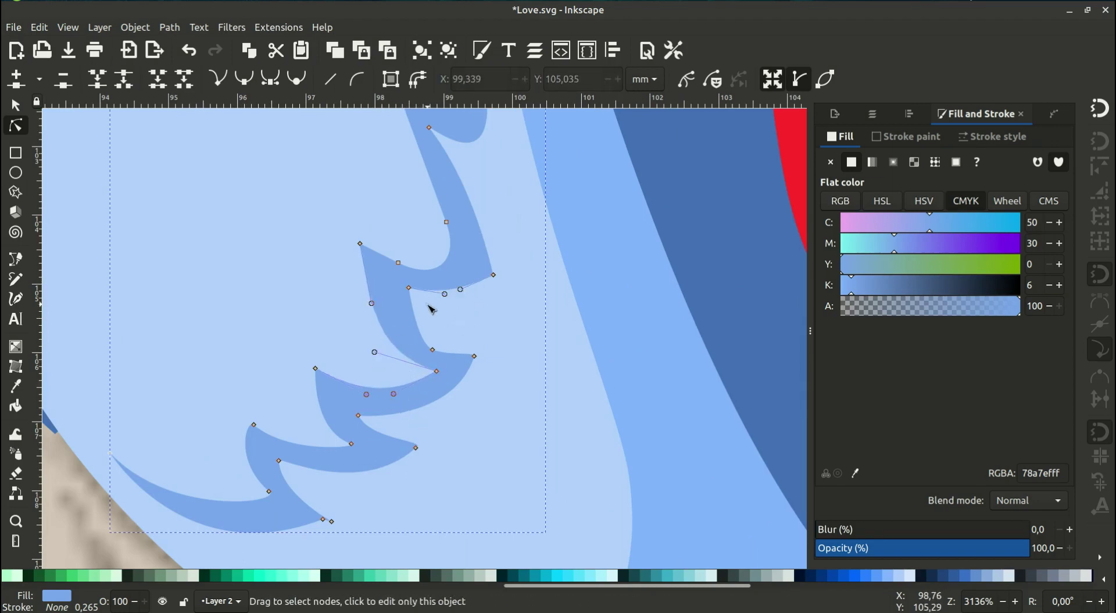
pyautogui.click(451, 374)
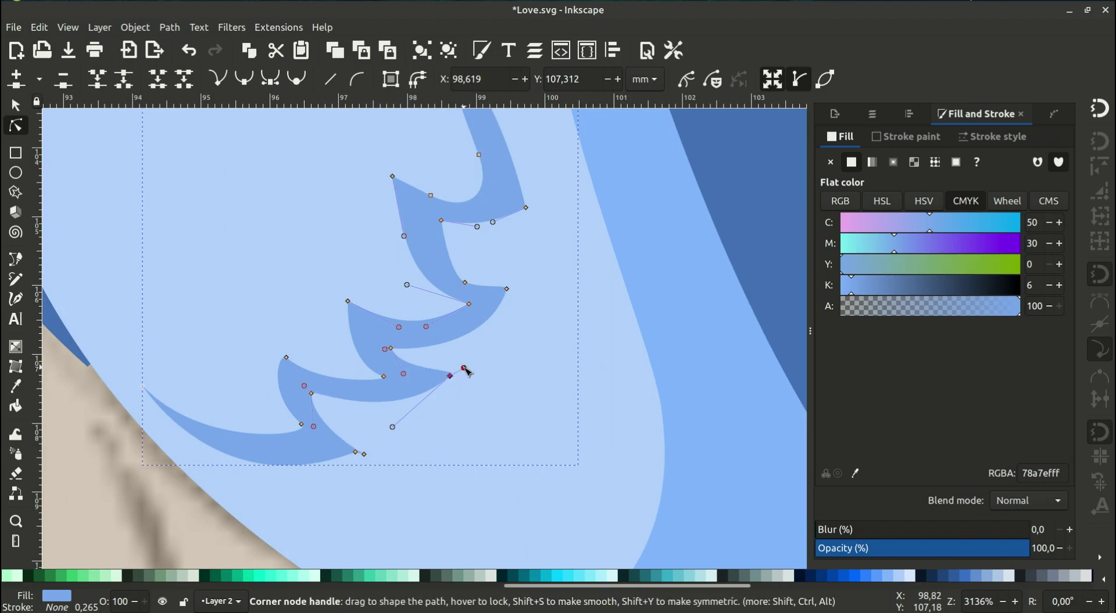
pyautogui.moveTo(461, 371); pyautogui.dragTo(425, 370)
pyautogui.moveTo(316, 399); pyautogui.dragTo(321, 402)
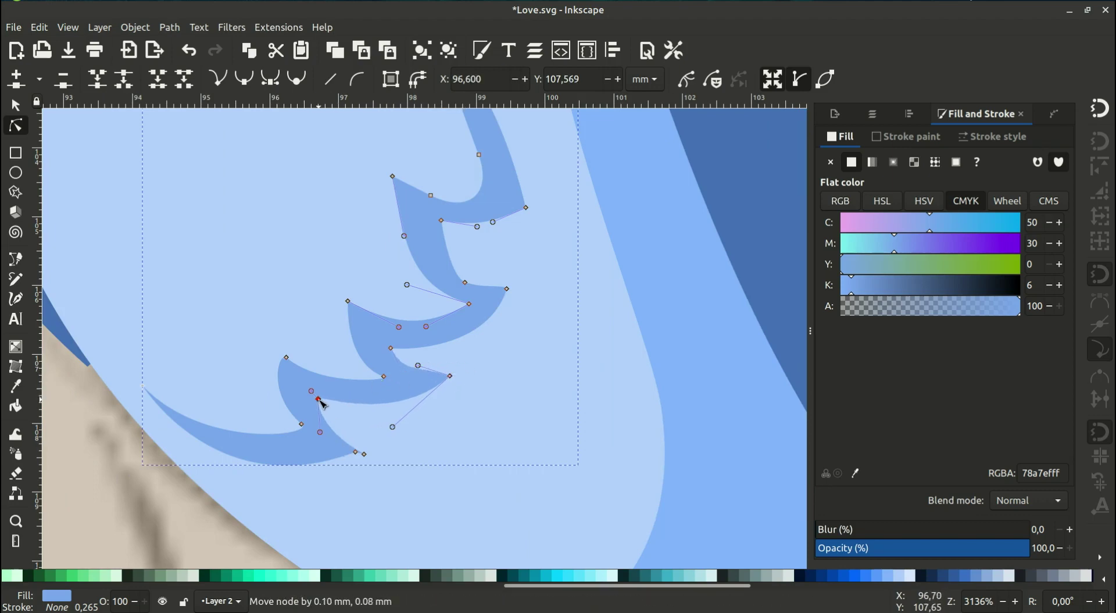
pyautogui.moveTo(287, 357)
pyautogui.mouseDown()
pyautogui.moveTo(265, 393)
pyautogui.moveTo(273, 401)
pyautogui.mouseUp()
# Reselect the chest markings, check a node, then select the light-blue belly shape
pyautogui.click(481, 381)
pyautogui.scroll(4, 466, 375)
pyautogui.click(454, 372)
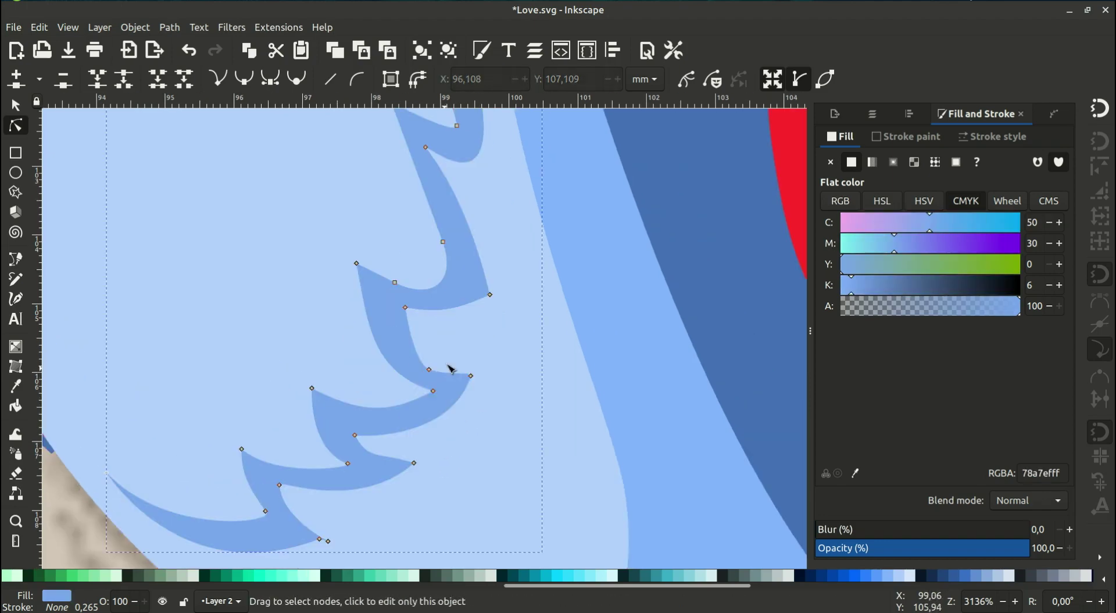
pyautogui.click(429, 370)
pyautogui.click(439, 385)
pyautogui.scroll(-3, 576, 397)
pyautogui.scroll(-3, 559, 401)
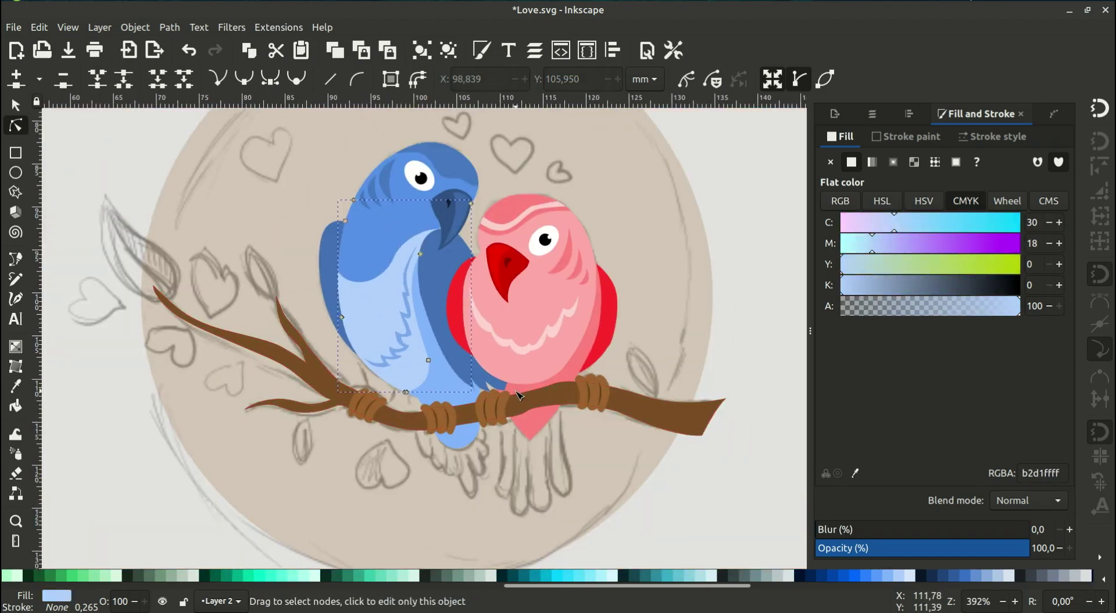
# Select the ring group on the branch and enter node editing
pyautogui.scroll(-5, 460, 298)
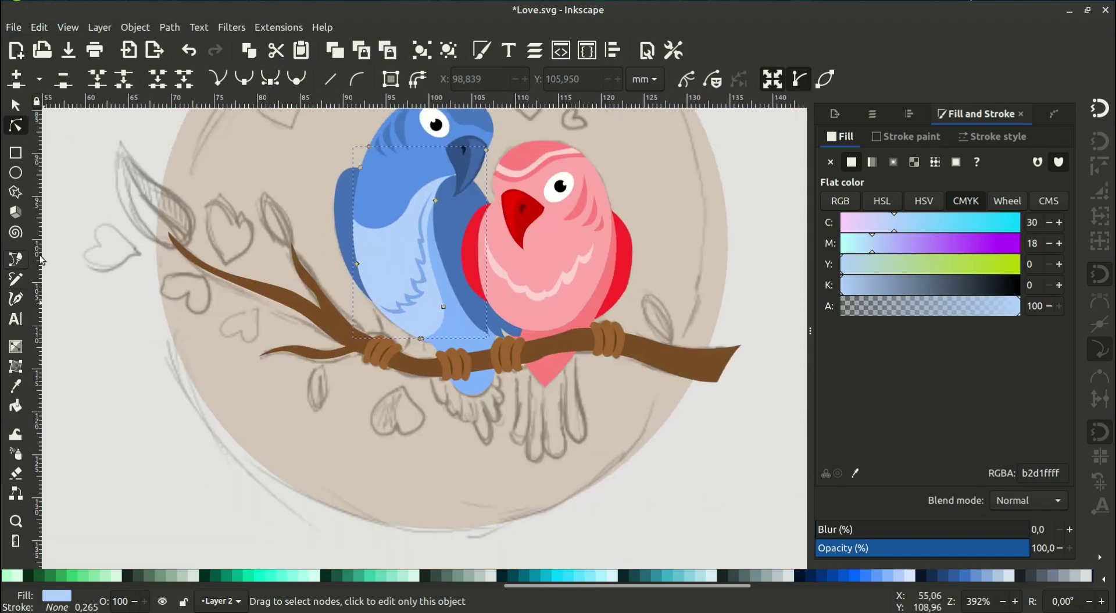
pyautogui.press('b')
pyautogui.click(16, 104)
pyautogui.scroll(1, 500, 340)
pyautogui.scroll(1, 568, 316)
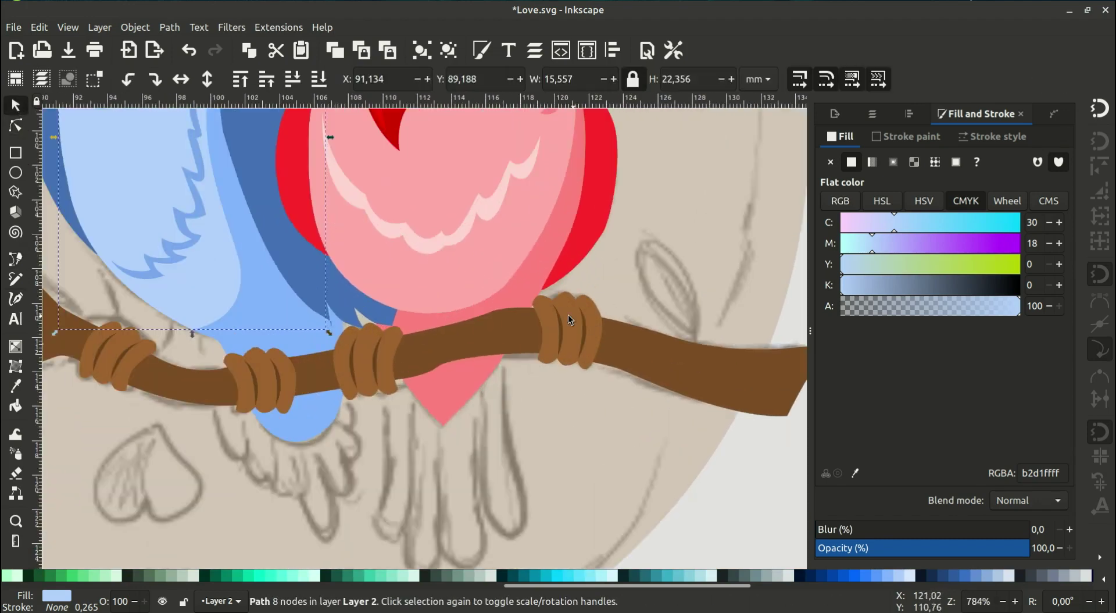
pyautogui.click(568, 315)
pyautogui.press('n')
# Fill the right-hand branch ring with muted red, after undoing a trial pink fill
pyautogui.click(576, 314)
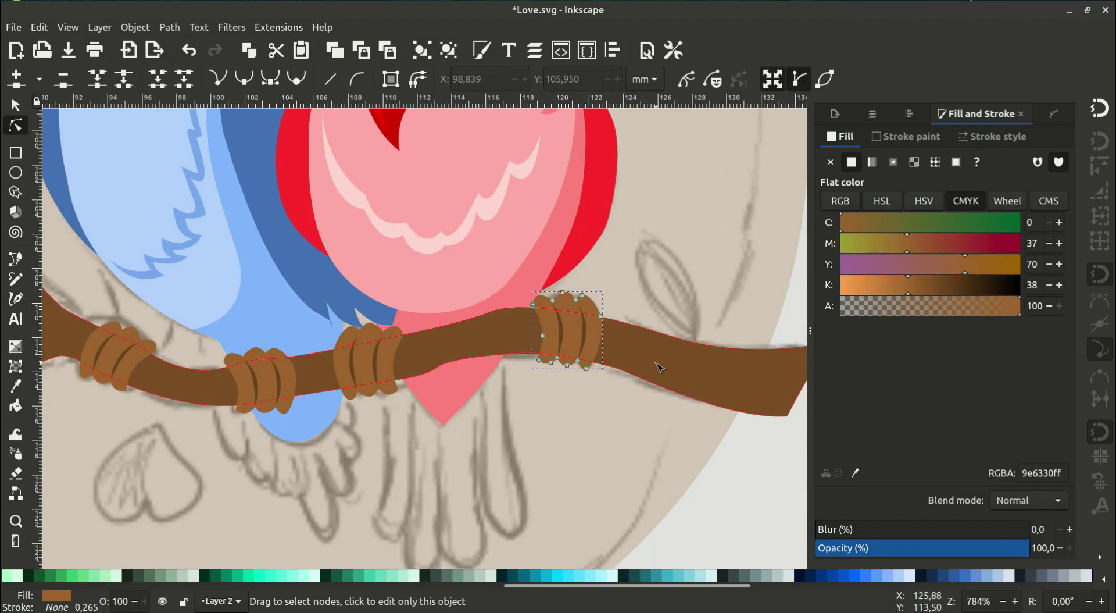
pyautogui.scroll(1, 752, 450)
pyautogui.click(855, 475)
pyautogui.click(530, 254)
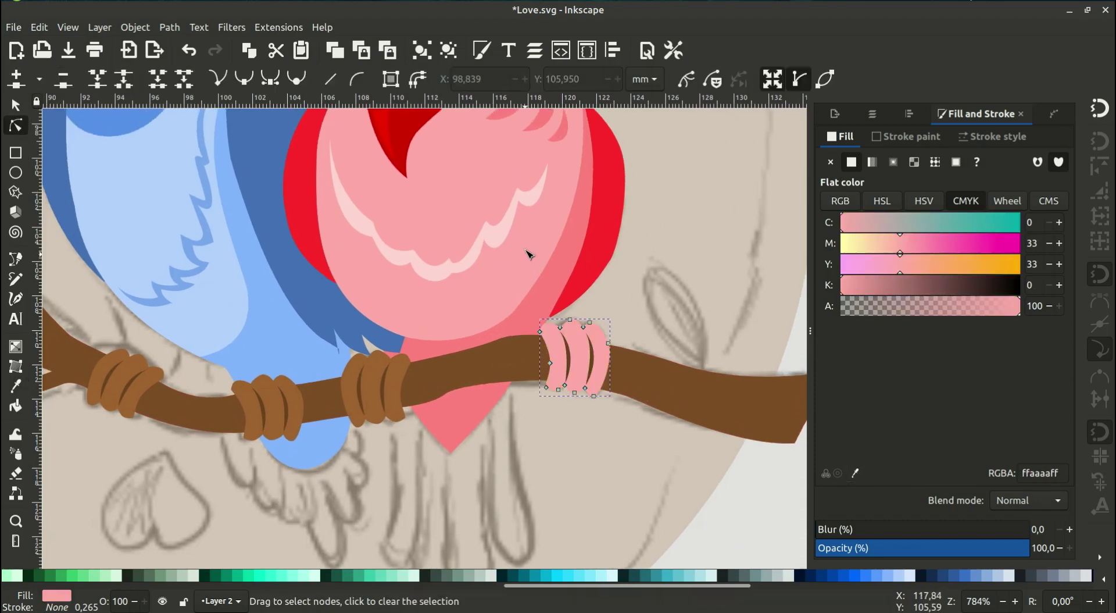
pyautogui.hotkey('ctrl', 'z')
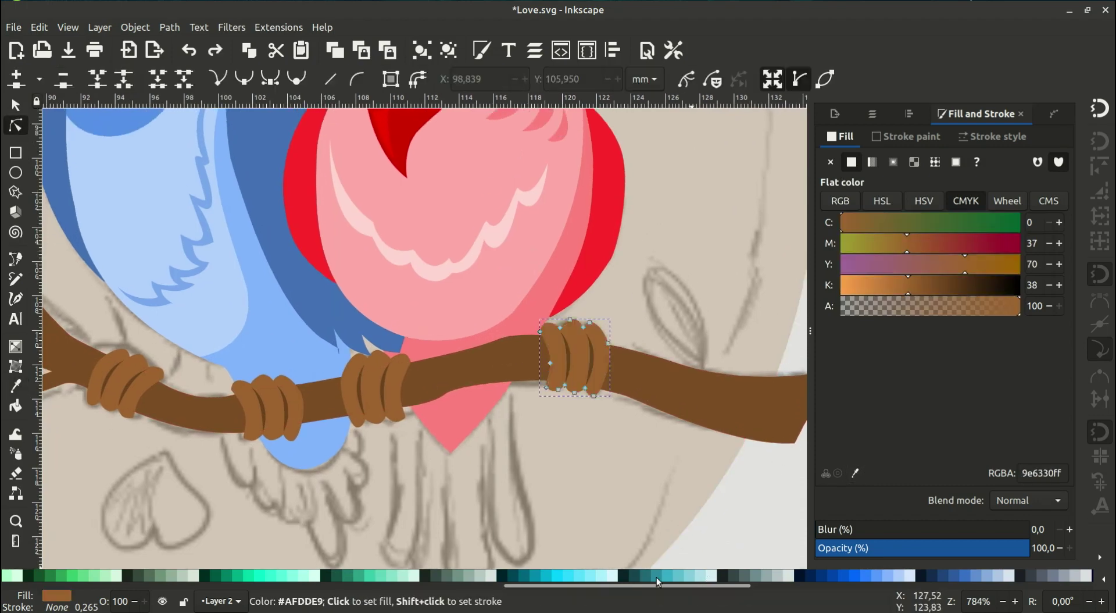
pyautogui.hscroll(-5, 560, 571)
pyautogui.hscroll(-5, 523, 574)
pyautogui.click(480, 577)
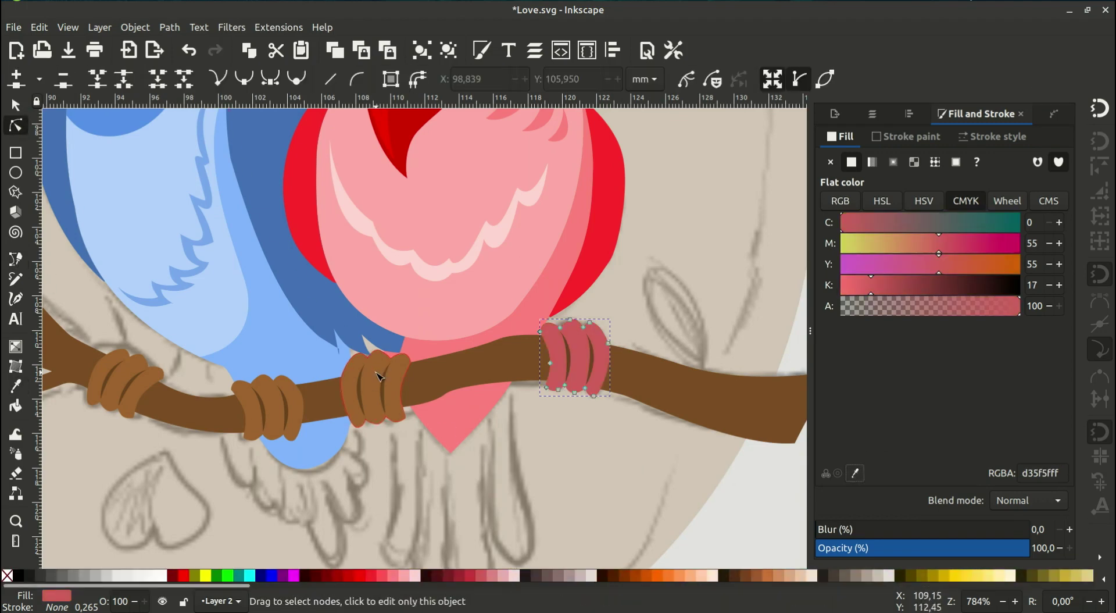
# Recolour the middle ring to match and make its dark crescents dark red
pyautogui.click(375, 388)
pyautogui.click(856, 473)
pyautogui.click(575, 355)
pyautogui.scroll(2, 395, 411)
pyautogui.click(372, 358)
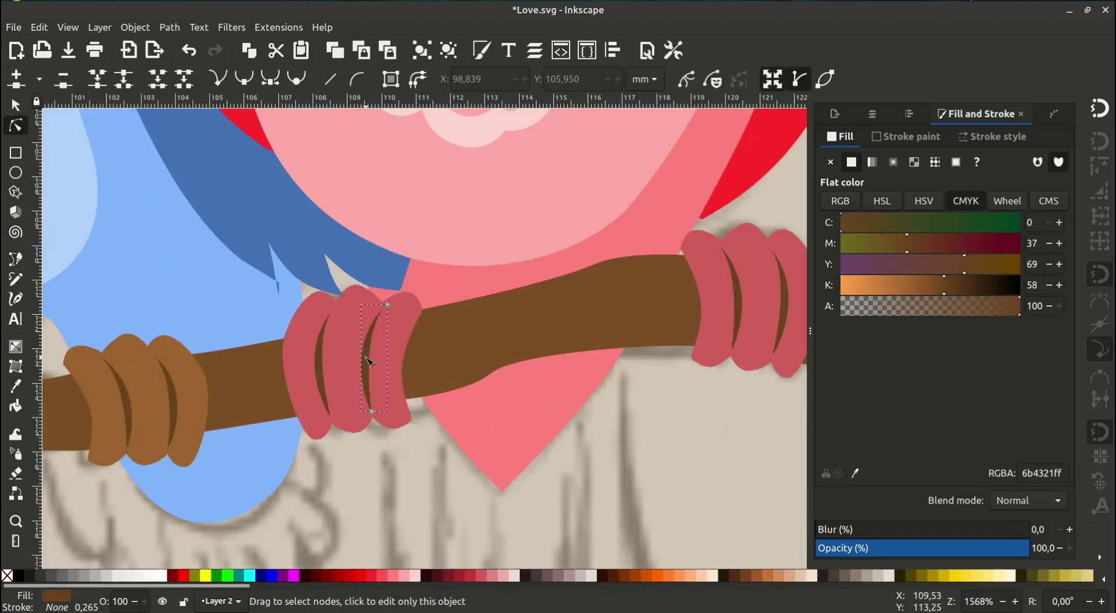
pyautogui.keyDown('shift'); pyautogui.click(321, 368); pyautogui.keyUp('shift')
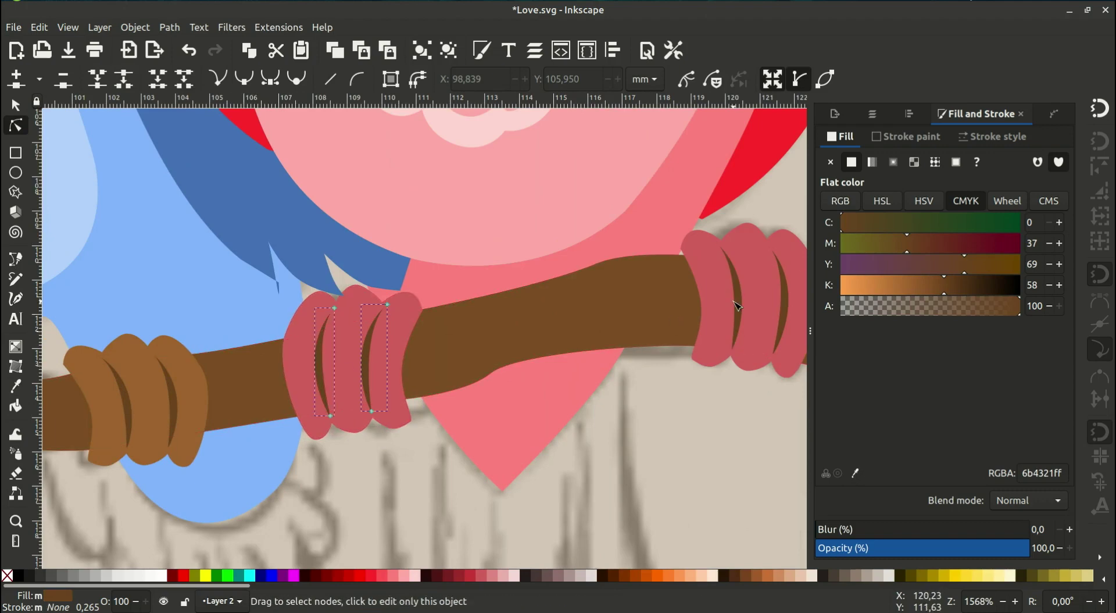
pyautogui.click(454, 576)
# Turn the two brown rings under the blue bird blue
pyautogui.hscroll(-5, 192, 386)
pyautogui.click(465, 361)
pyautogui.keyDown('shift'); pyautogui.click(203, 326); pyautogui.keyUp('shift')
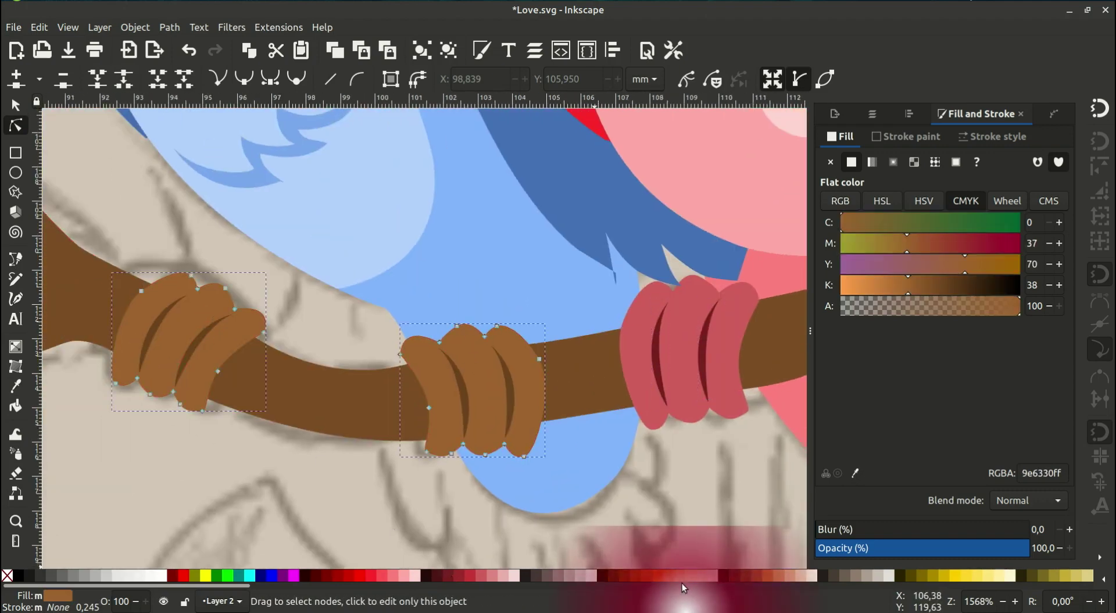
pyautogui.scroll(-5, 922, 579)
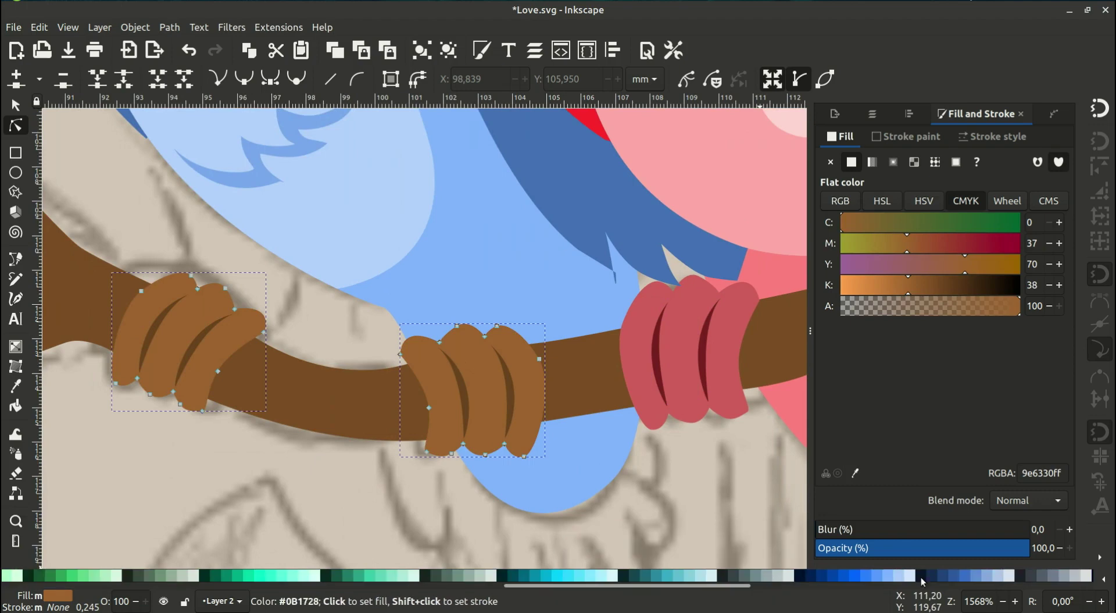
pyautogui.click(929, 576)
# Colour the crescent grooves on the blue foot dark blue 19325a
pyautogui.click(463, 405)
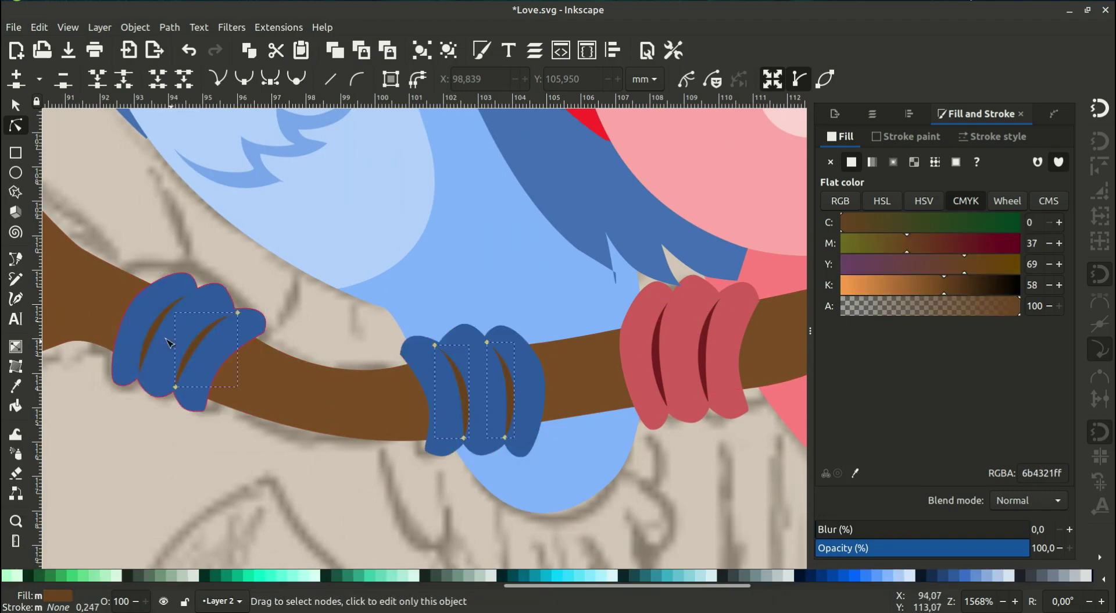
pyautogui.click(855, 472)
pyautogui.click(507, 407)
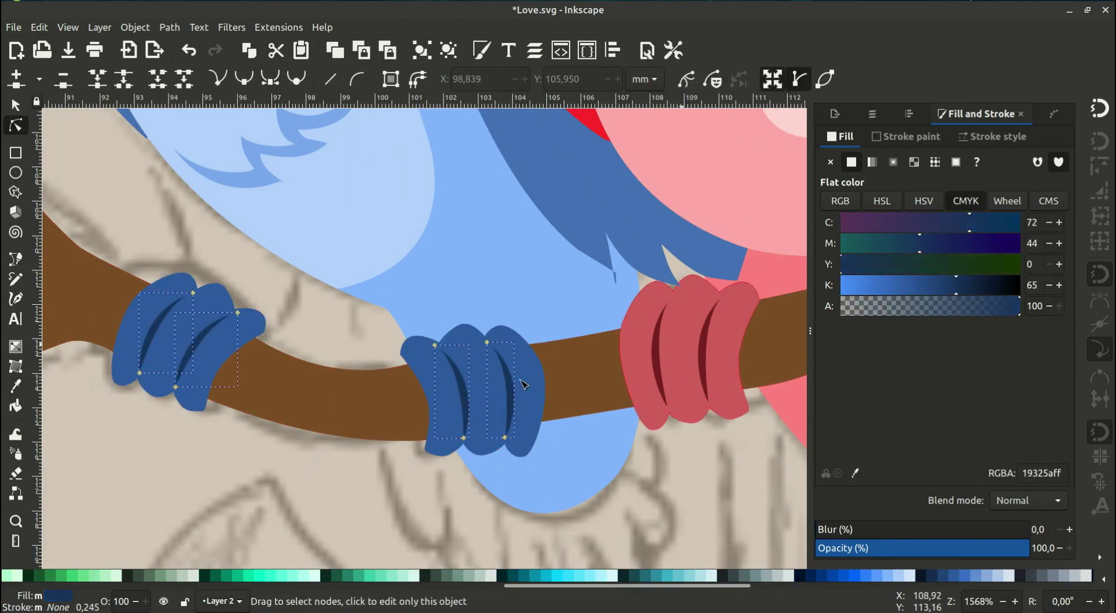
pyautogui.scroll(-4, 508, 407)
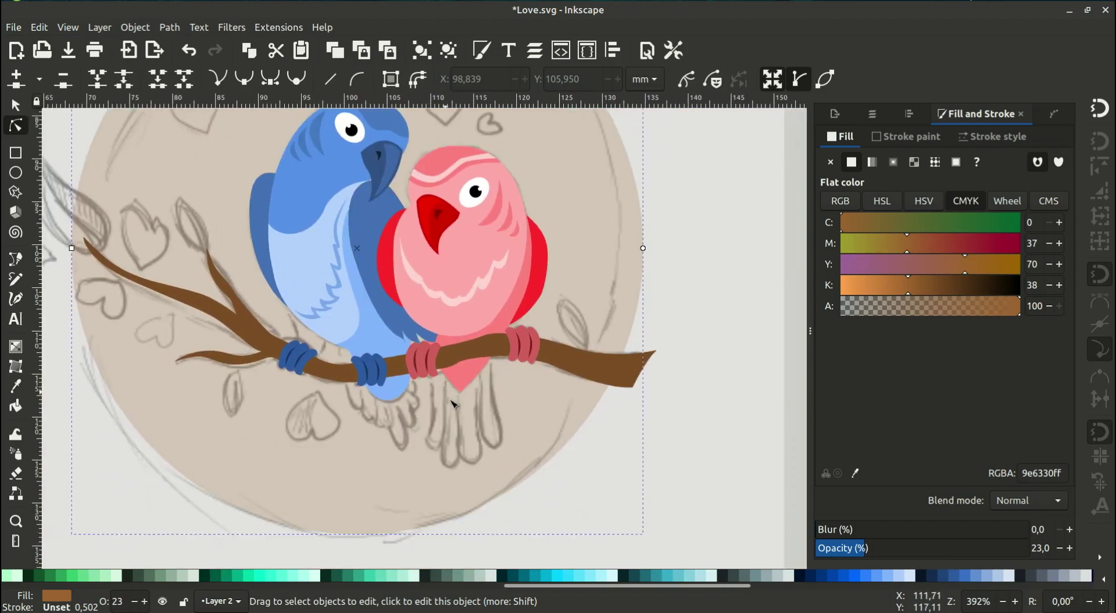
pyautogui.scroll(-3, 454, 404)
# Trace and close the pink bird's tail feather outline below the branch
pyautogui.click(15, 258)
pyautogui.scroll(2, 481, 297)
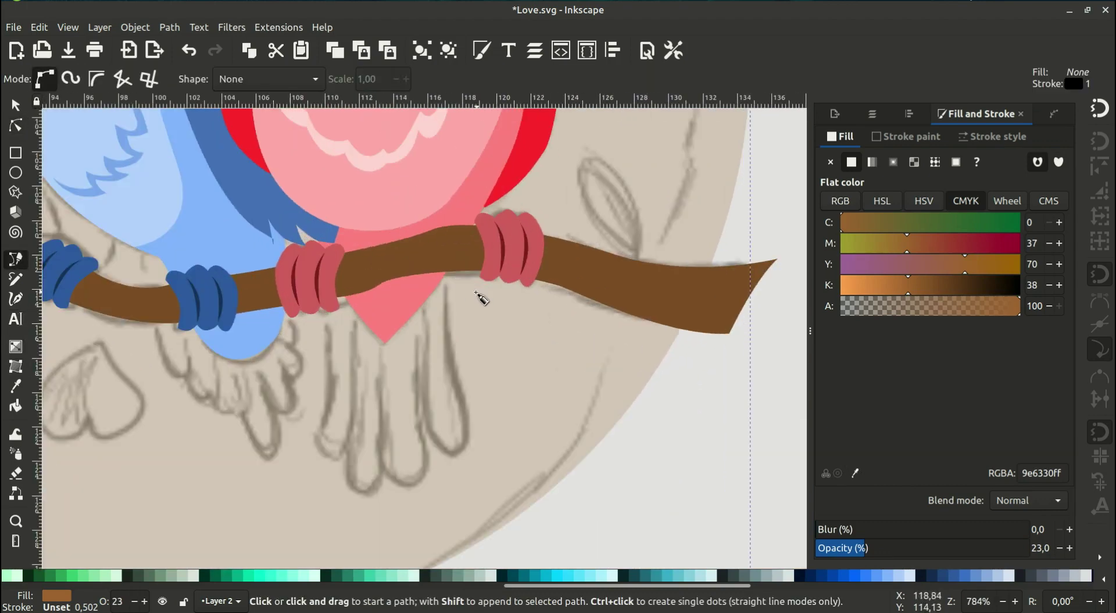
pyautogui.moveTo(454, 261); pyautogui.dragTo(462, 374)
pyautogui.moveTo(471, 441)
pyautogui.mouseDown()
pyautogui.moveTo(466, 457)
pyautogui.moveTo(430, 458)
pyautogui.moveTo(391, 506)
pyautogui.mouseUp()
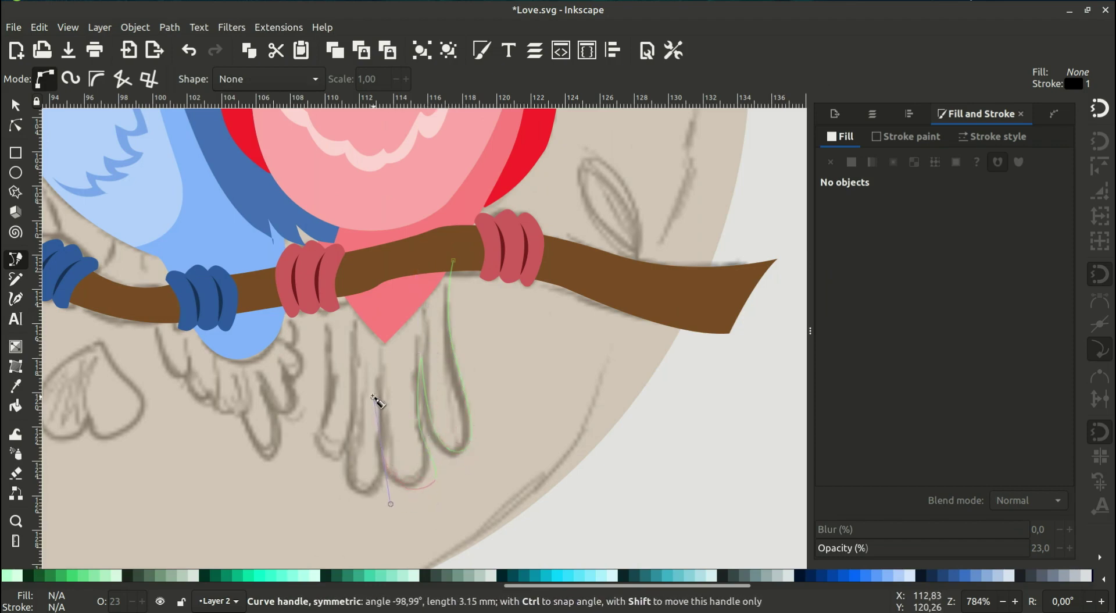
pyautogui.moveTo(356, 387); pyautogui.dragTo(355, 359)
pyautogui.moveTo(310, 439); pyautogui.dragTo(313, 428)
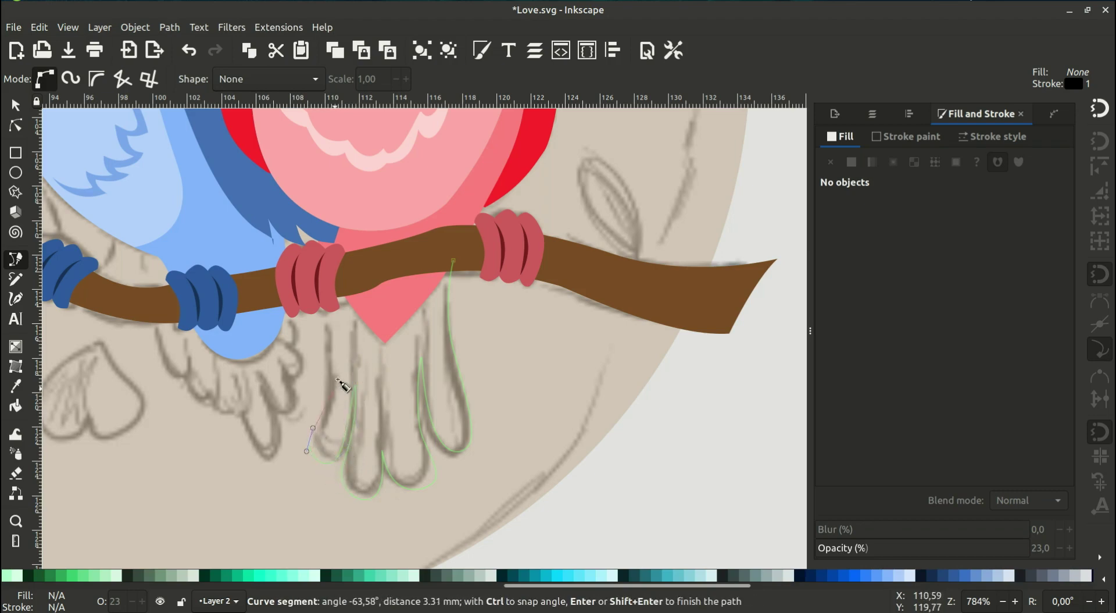
pyautogui.moveTo(341, 265)
pyautogui.mouseDown()
pyautogui.moveTo(333, 204)
pyautogui.moveTo(343, 261)
pyautogui.mouseUp()
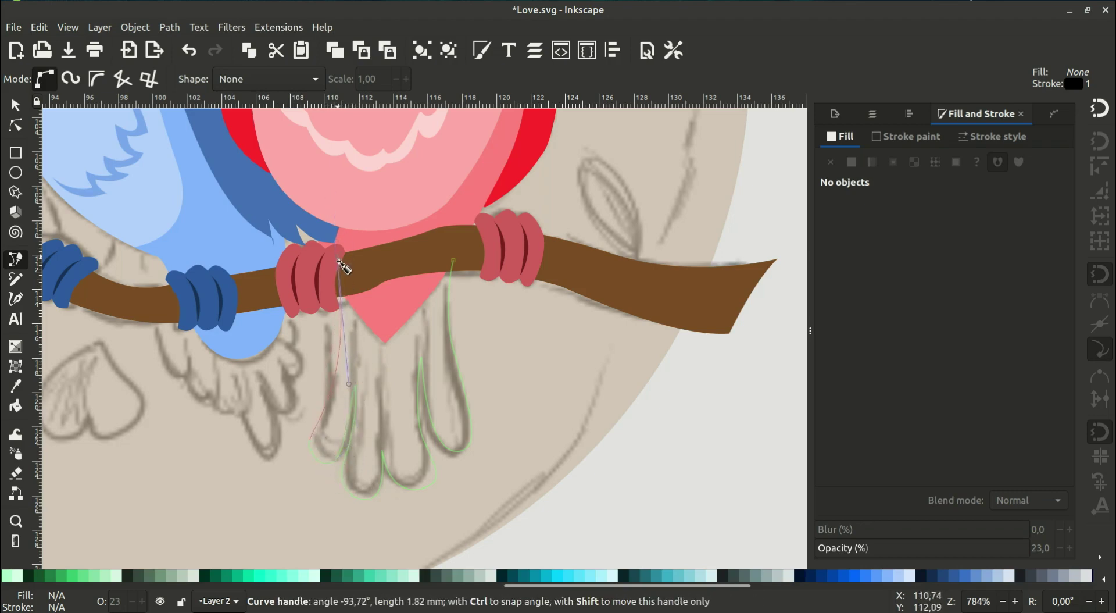
pyautogui.click(453, 260)
# Remove the tail's stroke and fill it with red sampled by the dropper
pyautogui.click(906, 136)
pyautogui.click(831, 162)
pyautogui.press('d')
pyautogui.click(640, 279)
pyautogui.scroll(6, 554, 237)
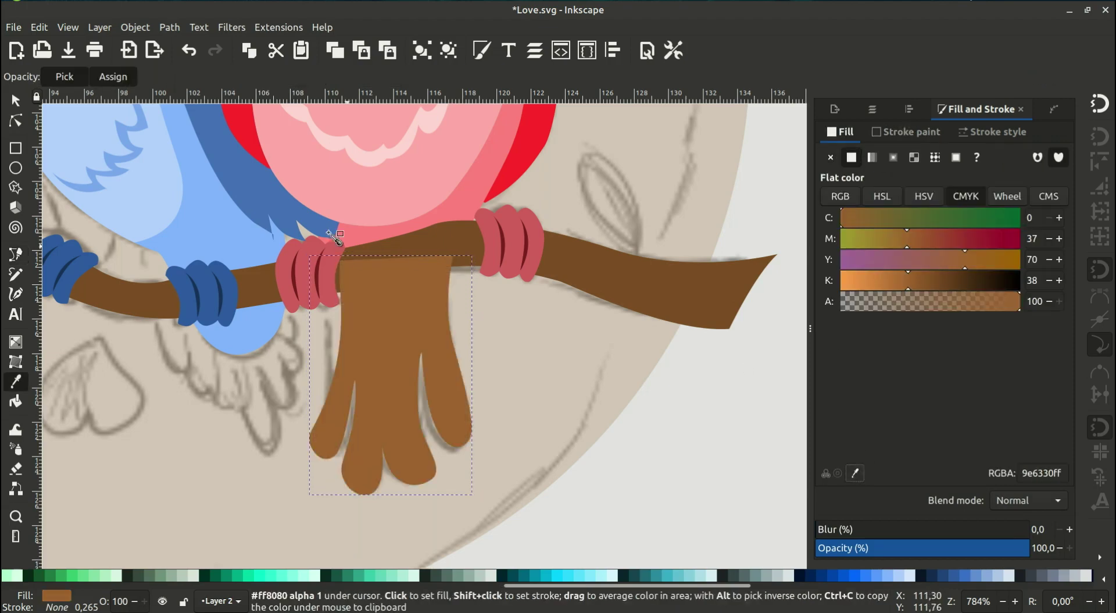
pyautogui.click(554, 237)
pyautogui.keyDown('ctrl'); pyautogui.scroll(-2, 554, 237); pyautogui.keyUp('ctrl')
# Draw a closed Bezier patch behind the blue bird's left foot
pyautogui.press('s')
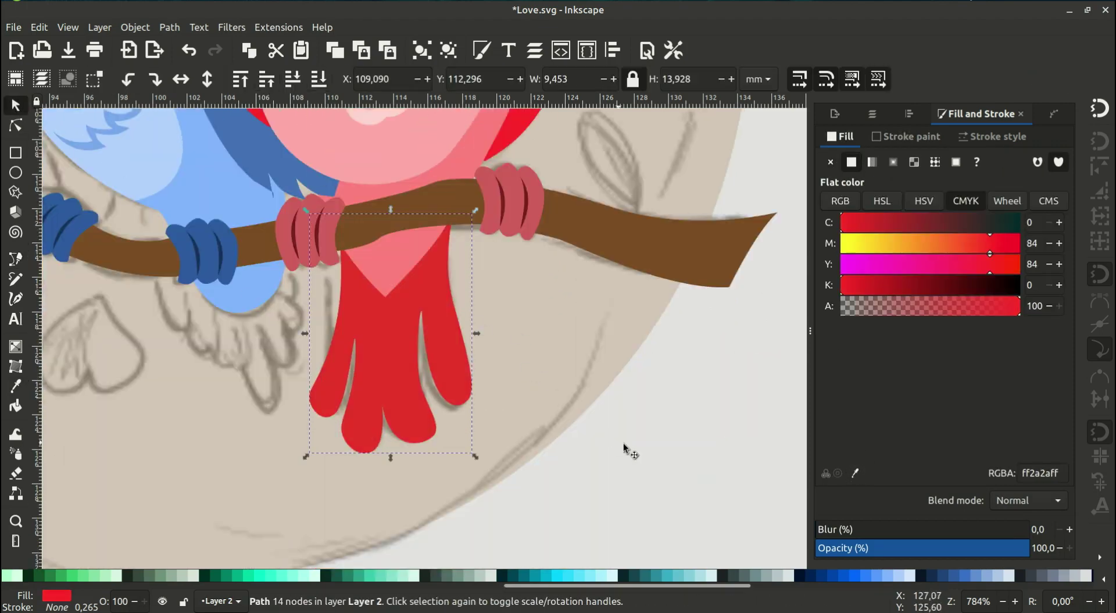
pyautogui.press('b')
pyautogui.keyDown('ctrl'); pyautogui.scroll(1, 314, 288); pyautogui.keyUp('ctrl')
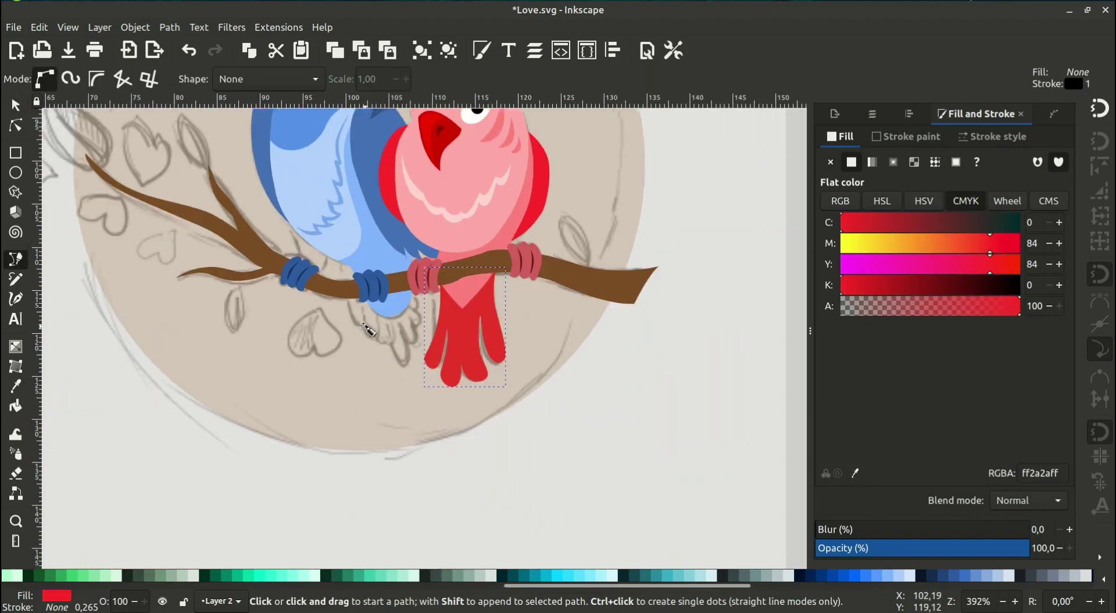
pyautogui.keyDown('ctrl'); pyautogui.scroll(1, 314, 288); pyautogui.keyUp('ctrl')
pyautogui.keyDown('ctrl'); pyautogui.scroll(1, 337, 242); pyautogui.keyUp('ctrl')
pyautogui.keyDown('ctrl'); pyautogui.scroll(1, 349, 279); pyautogui.keyUp('ctrl')
pyautogui.click(322, 247)
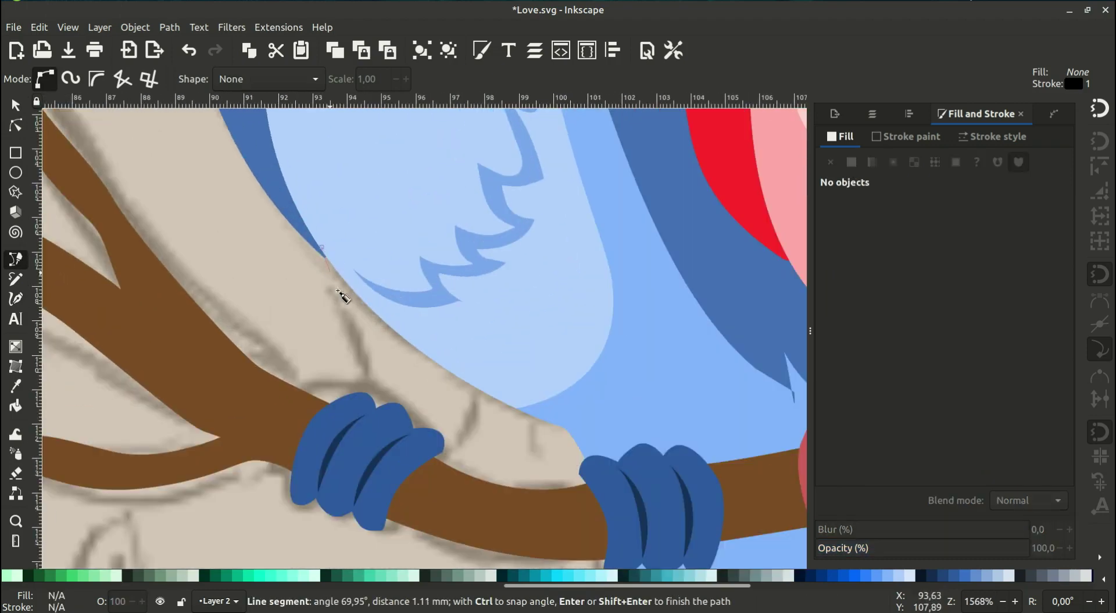
pyautogui.moveTo(352, 326); pyautogui.dragTo(365, 360)
pyautogui.moveTo(445, 448); pyautogui.dragTo(474, 449)
pyautogui.click(495, 379)
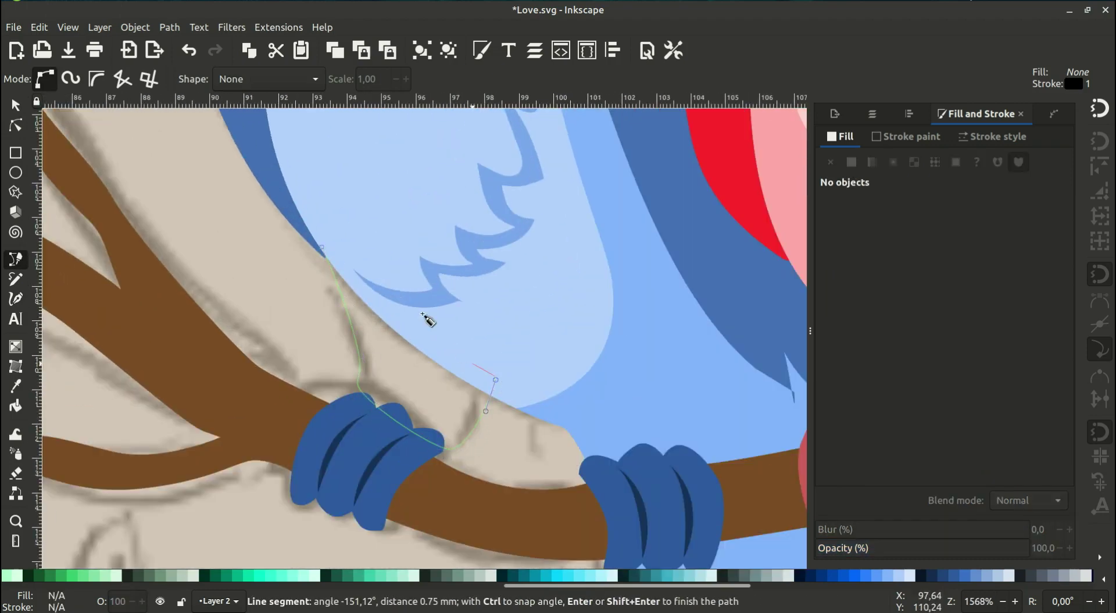
pyautogui.click(321, 247)
# Dropper-fill the patch with the bird's blue and lower it behind the bird
pyautogui.click(852, 162)
pyautogui.press('d')
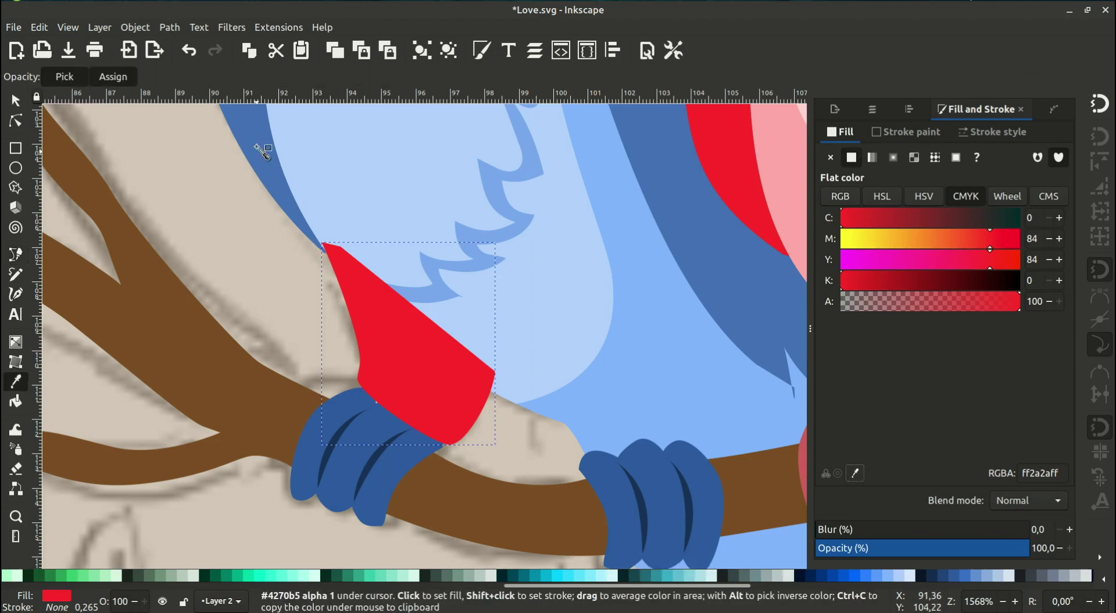
pyautogui.click(299, 188)
pyautogui.click(16, 105)
pyautogui.click(319, 79)
pyautogui.click(270, 85)
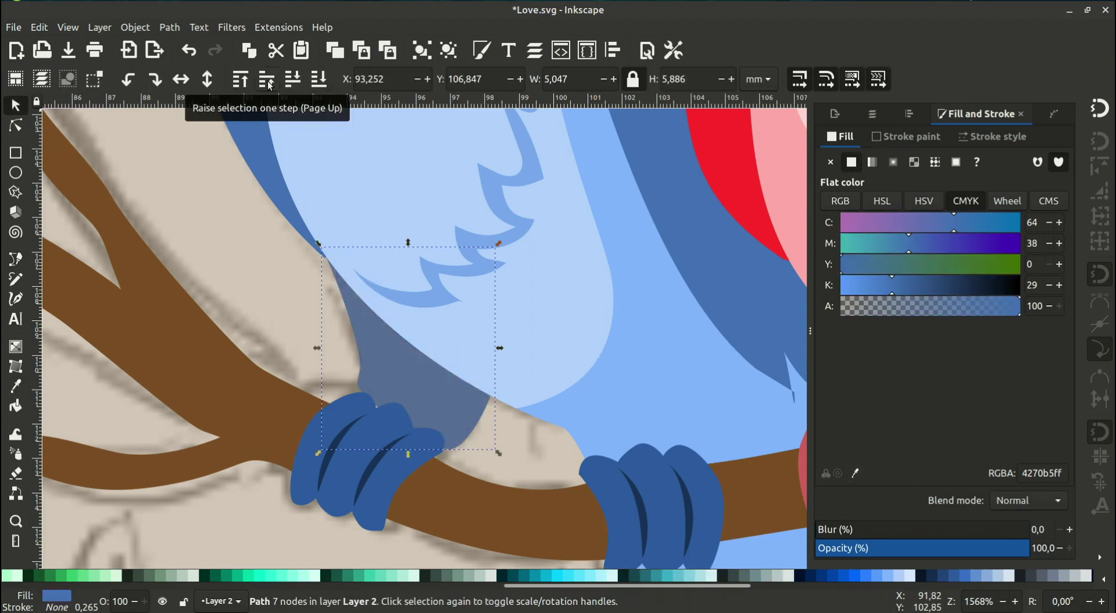
pyautogui.click(286, 267)
# Lighten the body patch's fill to blue 709de0
pyautogui.scroll(-6, 504, 406)
pyautogui.scroll(3, 428, 344)
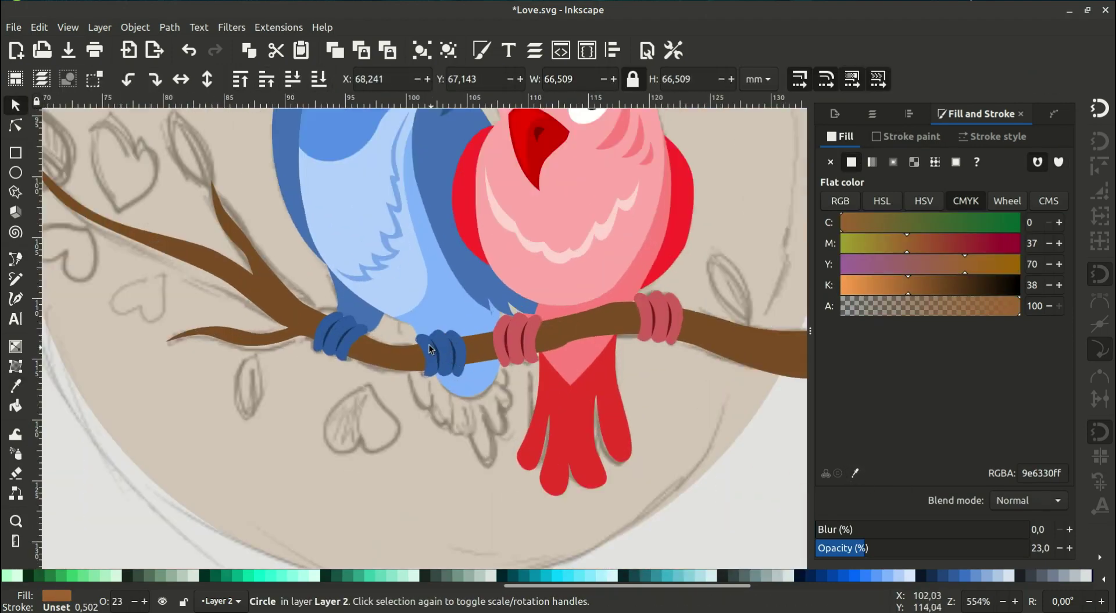
pyautogui.scroll(2, 428, 344)
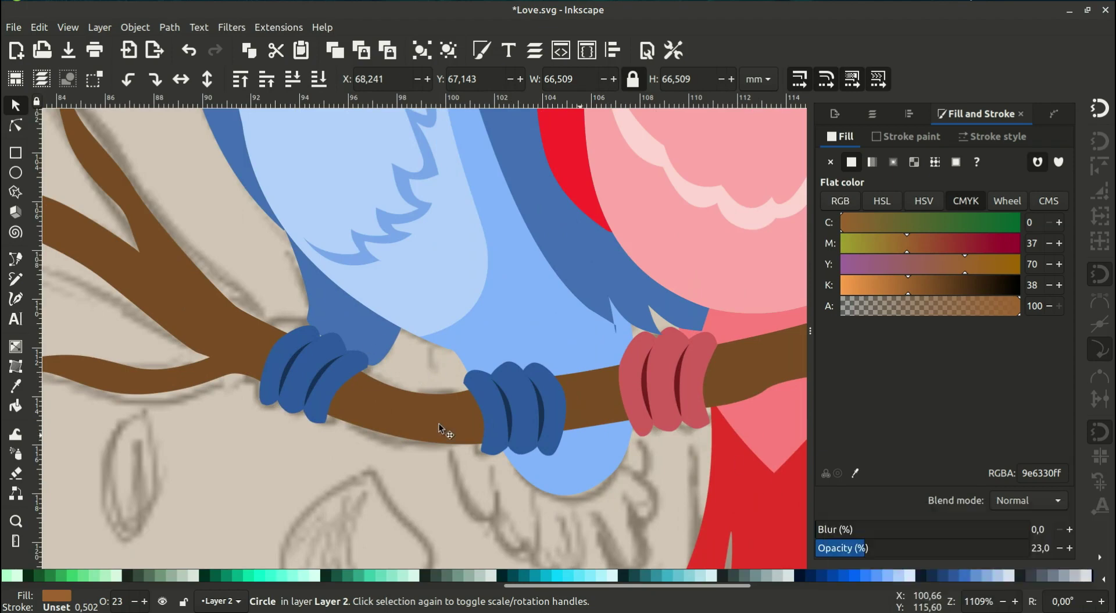
pyautogui.click(349, 314)
pyautogui.click(856, 473)
pyautogui.click(554, 342)
pyautogui.moveTo(891, 281); pyautogui.dragTo(867, 288)
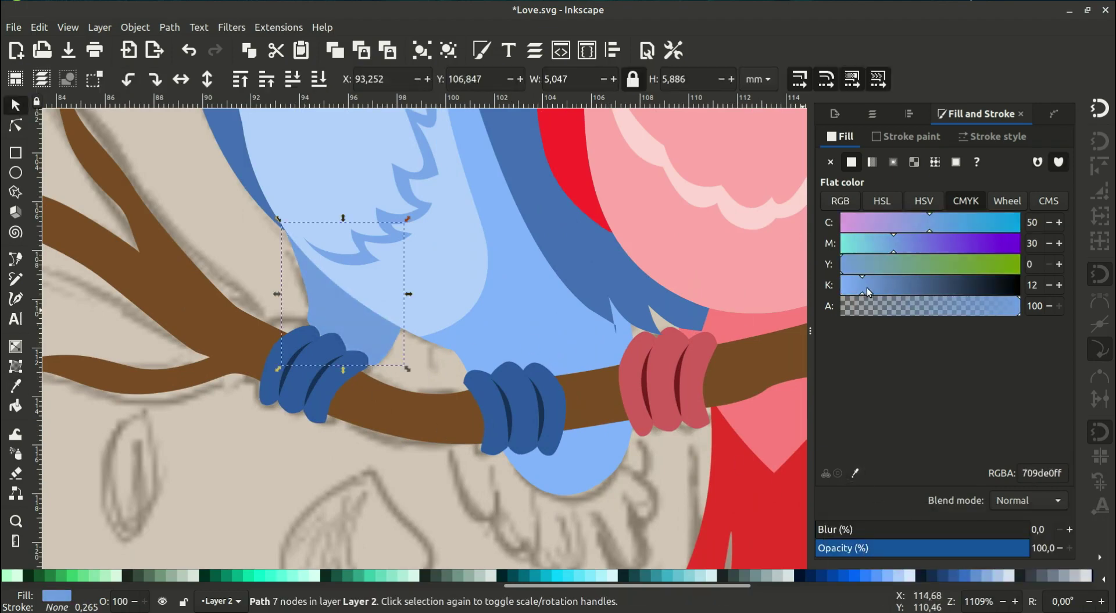
pyautogui.click(253, 407)
pyautogui.scroll(-5, 253, 407)
# Trace and close the blue bird's tail feather outline below the branch
pyautogui.click(15, 260)
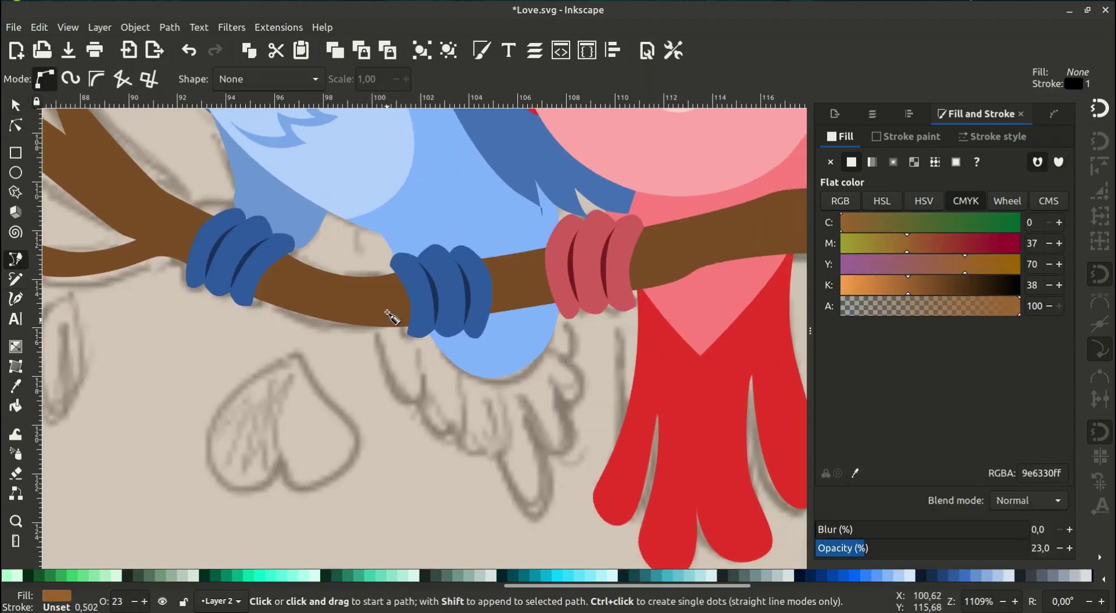
pyautogui.moveTo(368, 226); pyautogui.dragTo(386, 299)
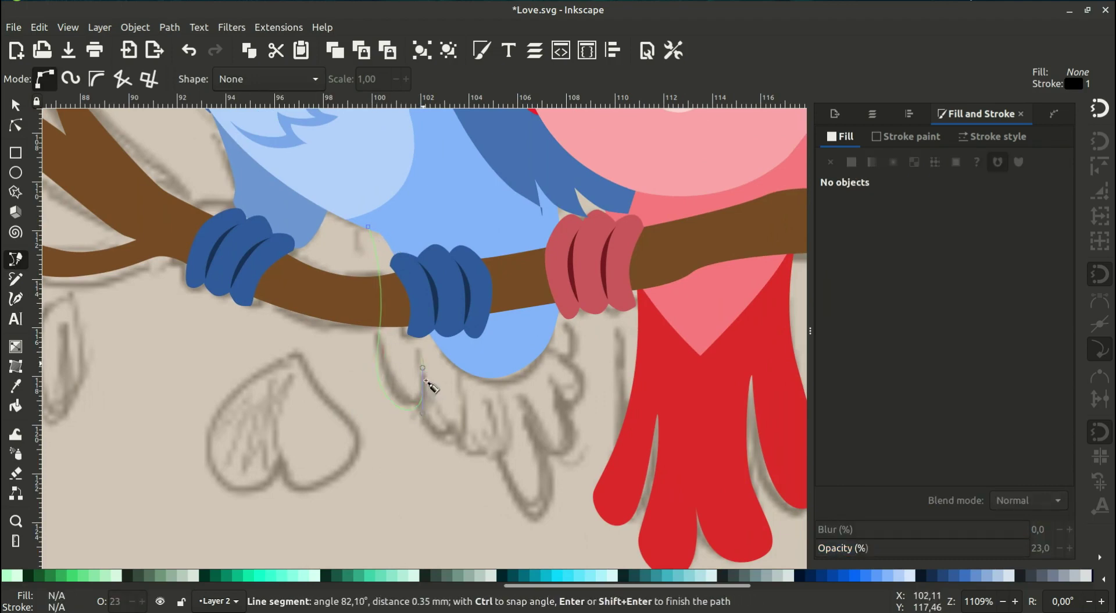
pyautogui.click(422, 401)
pyautogui.moveTo(465, 448)
pyautogui.mouseDown()
pyautogui.moveTo(468, 465)
pyautogui.moveTo(511, 466)
pyautogui.mouseUp()
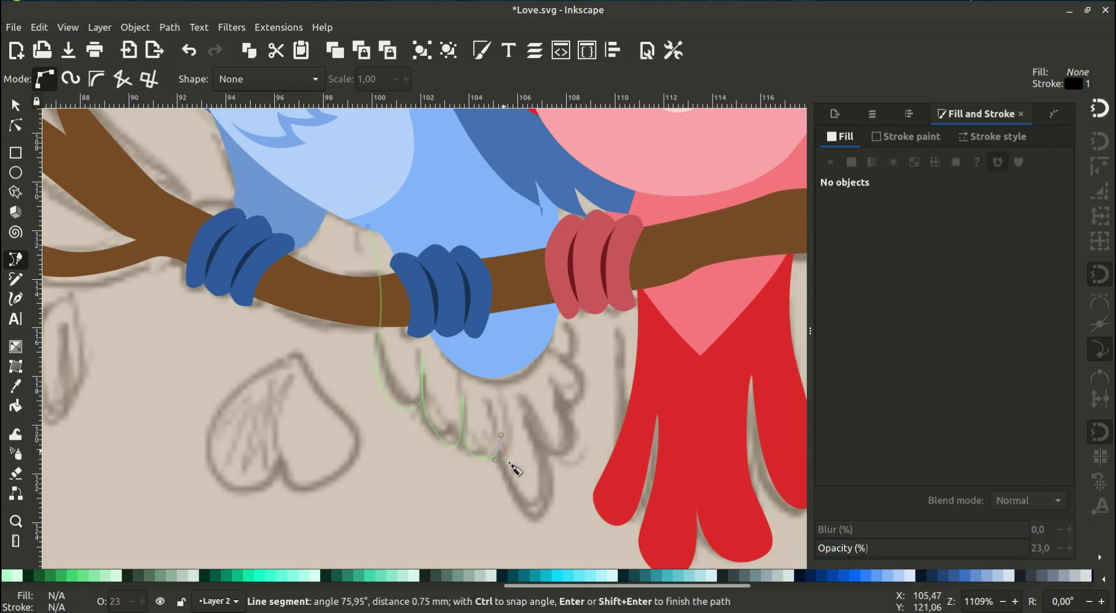
pyautogui.click(551, 504)
pyautogui.click(526, 411)
pyautogui.click(580, 435)
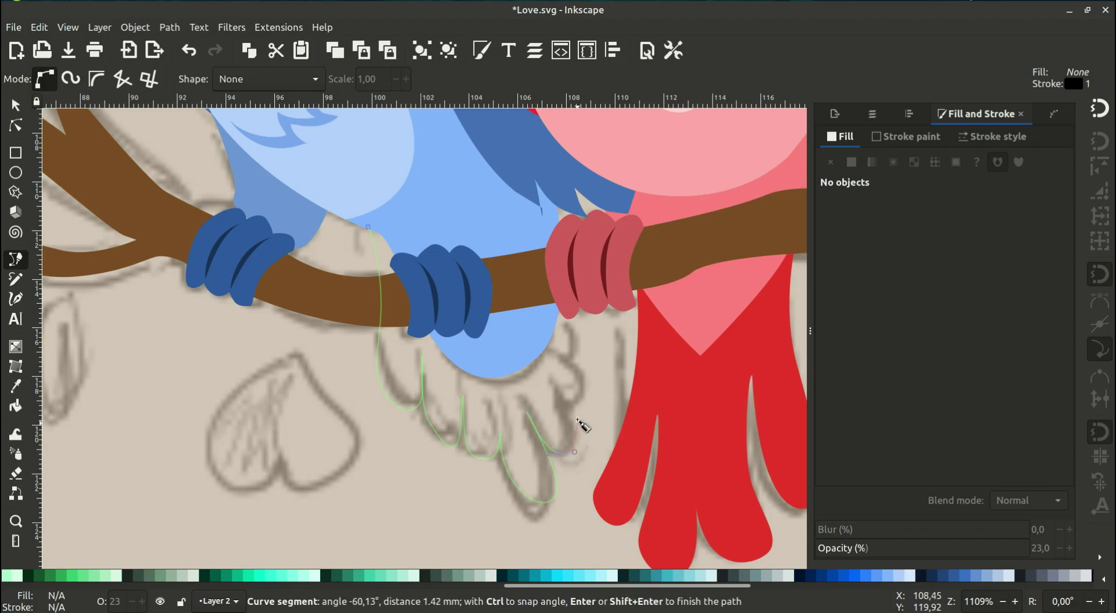
pyautogui.click(591, 379)
pyautogui.moveTo(567, 350); pyautogui.dragTo(586, 330)
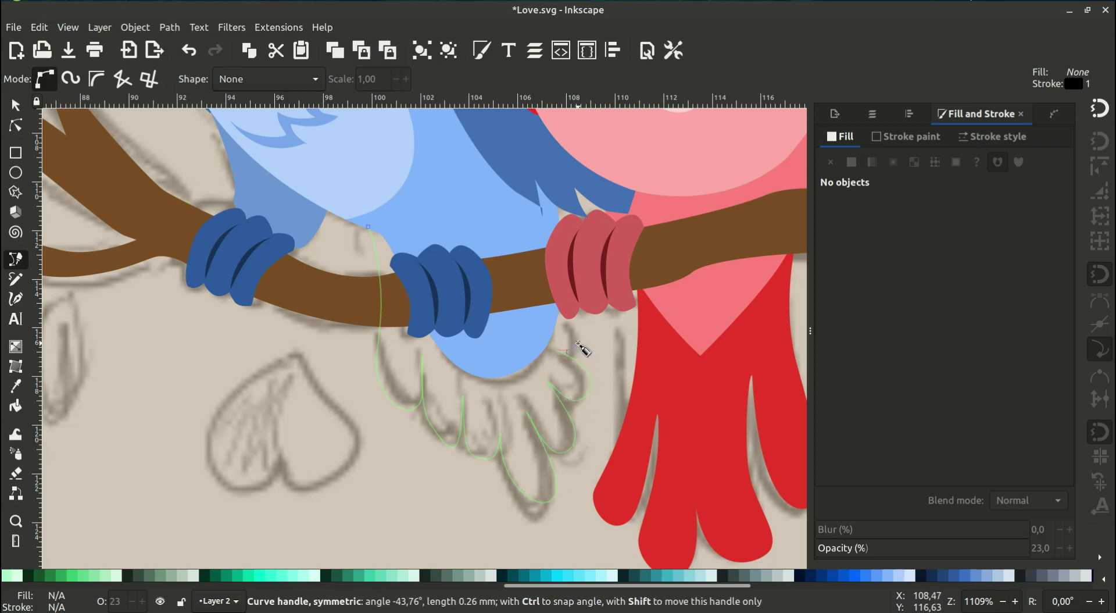
pyautogui.click(368, 226)
# Remove the tail's stroke and dropper-fill it dark blue 4270b5
pyautogui.click(852, 162)
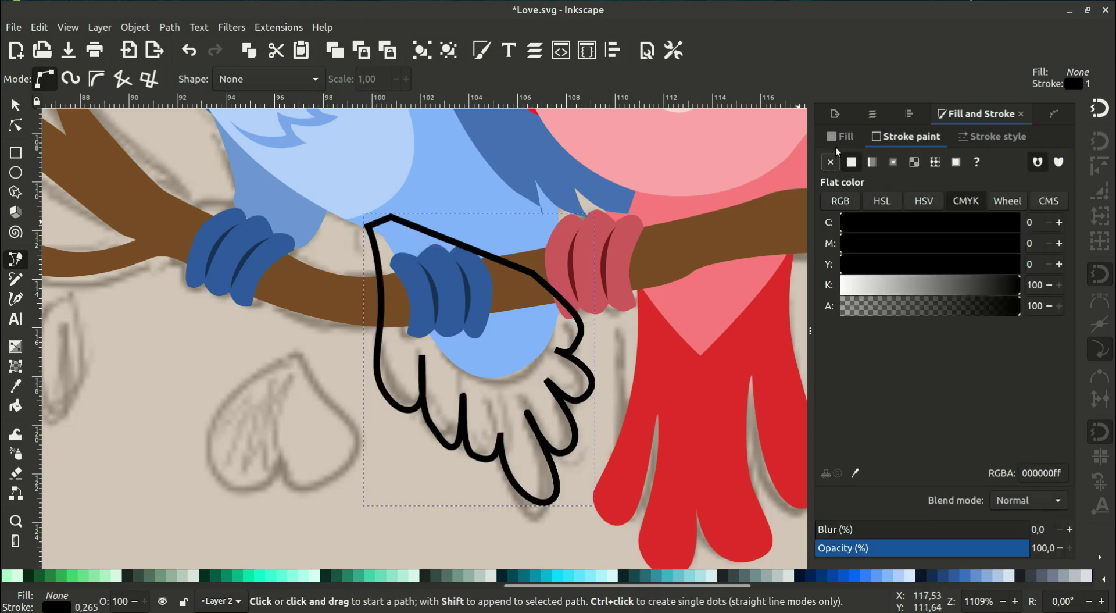
pyautogui.click(855, 473)
pyautogui.scroll(8, 444, 194)
pyautogui.click(444, 194)
pyautogui.scroll(-6, 444, 195)
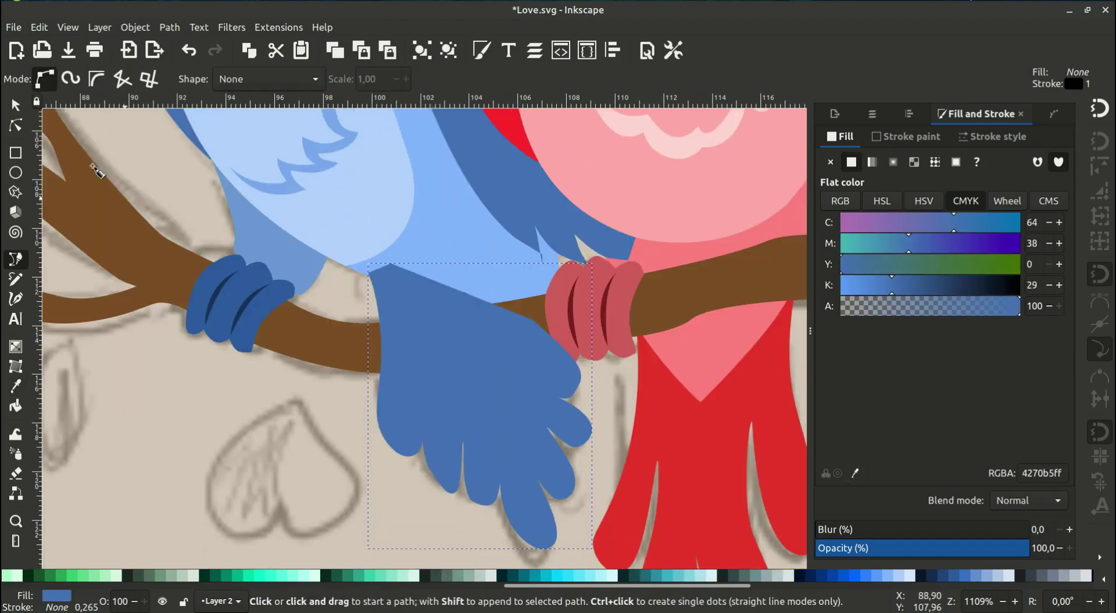
# Lower the tail behind the bird and nudge the feathers into place
pyautogui.press('s')
pyautogui.click(266, 80)
pyautogui.click(269, 88)
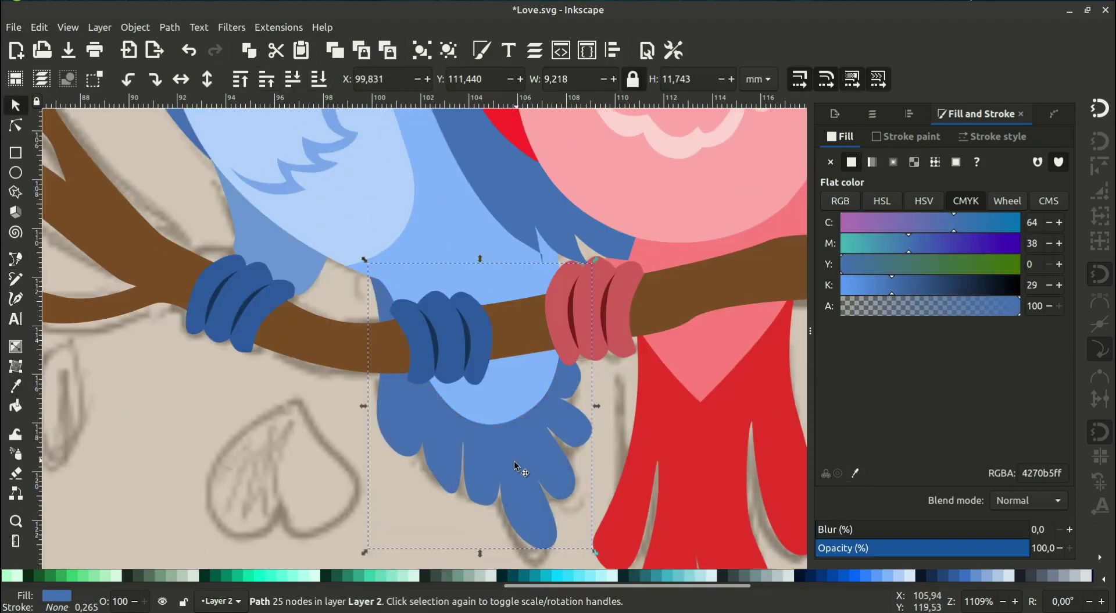
pyautogui.moveTo(516, 465); pyautogui.dragTo(528, 472)
pyautogui.keyDown('alt'); pyautogui.click(528, 472); pyautogui.keyUp('alt')
# Select the brown branch and lighten its fill to a warmer tan-brown (ae6e35)
pyautogui.press('5')
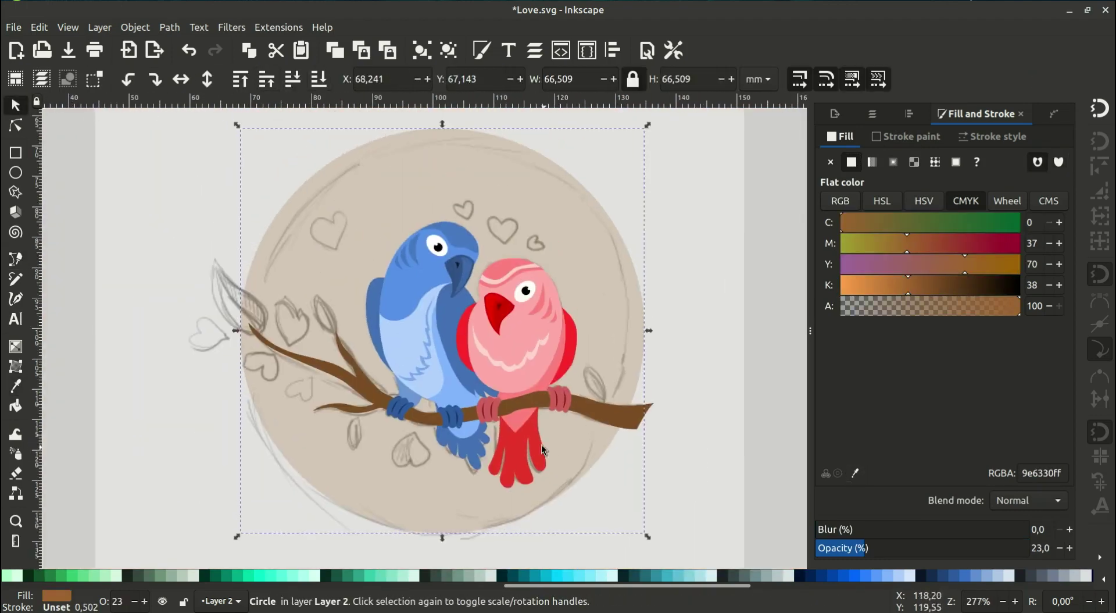
pyautogui.scroll(1, 525, 294)
pyautogui.scroll(-4, 553, 283)
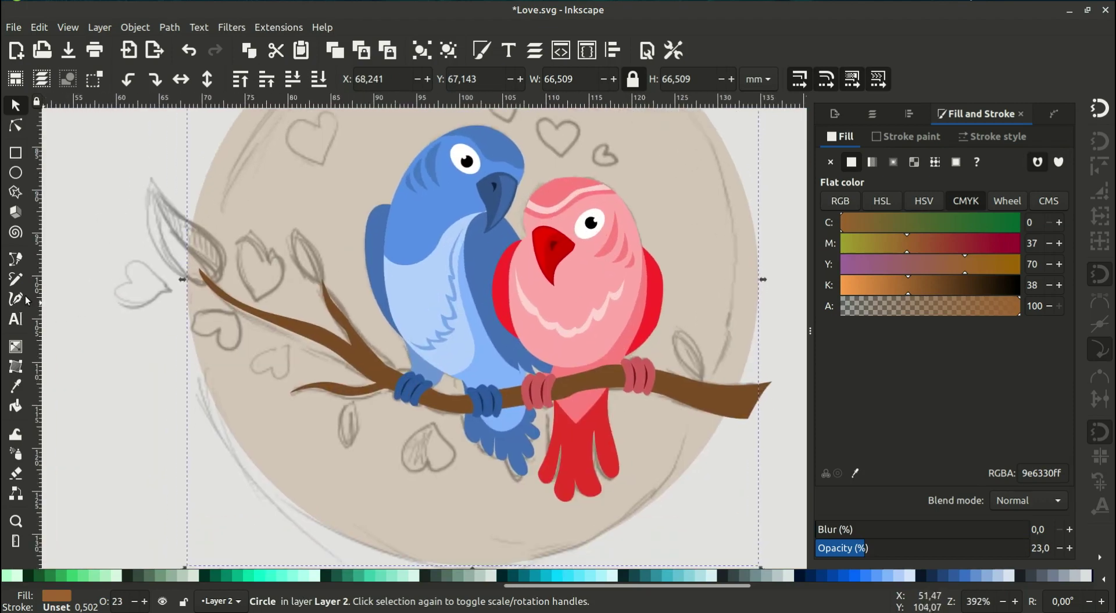
pyautogui.press('b')
pyautogui.scroll(-2, 580, 401)
pyautogui.hscroll(2, 580, 401)
pyautogui.scroll(1, 717, 373)
pyautogui.press('s')
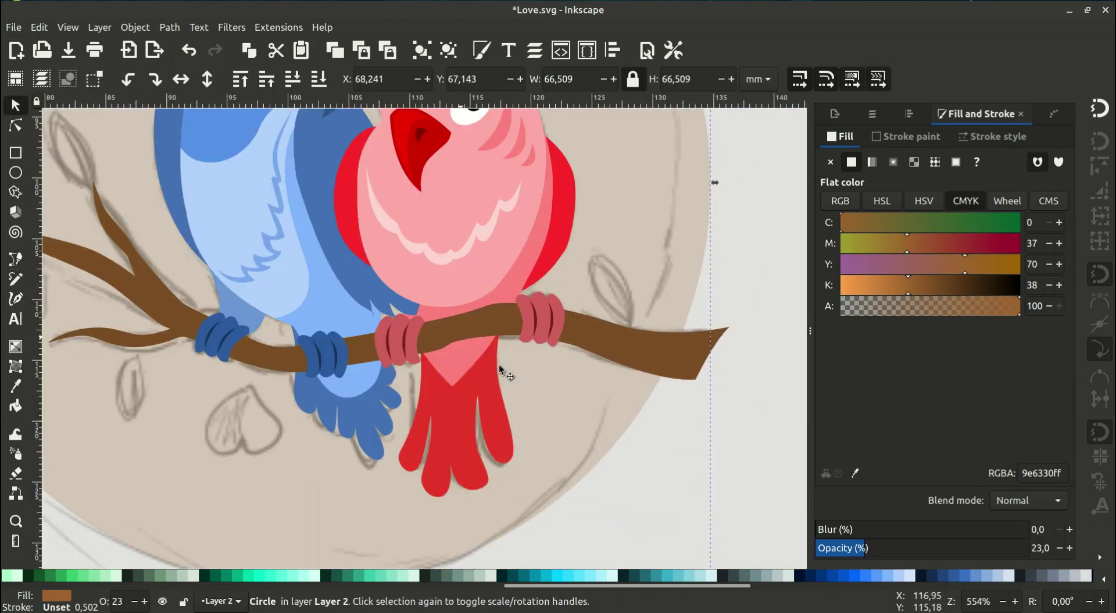
pyautogui.click(657, 351)
pyautogui.click(898, 284)
# Trace a new curved Bezier path from the branch tip along the branch past the foot
pyautogui.click(17, 260)
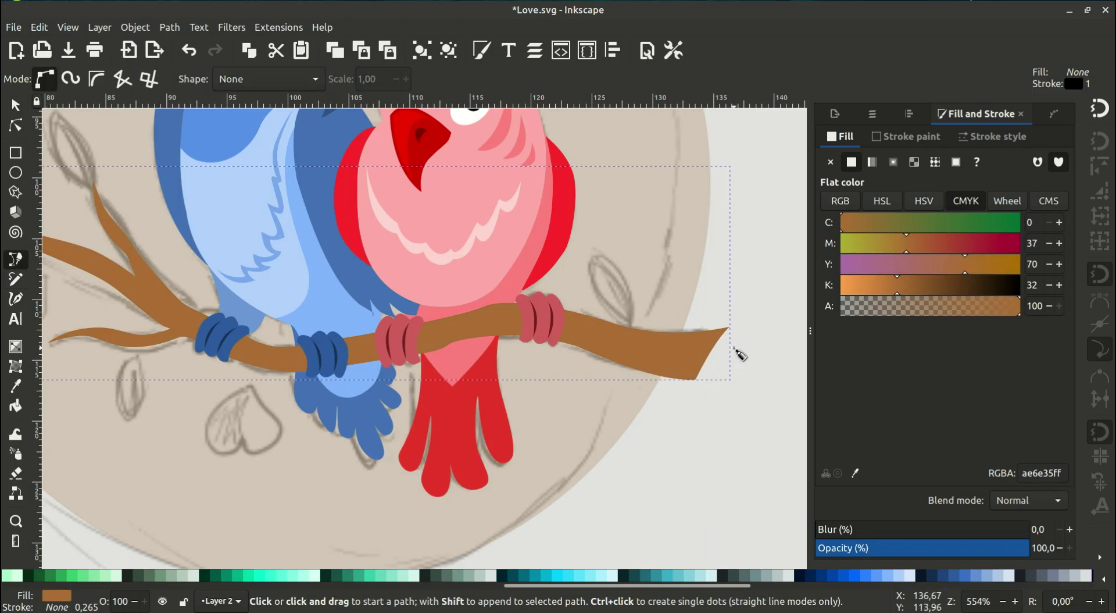
pyautogui.moveTo(735, 348); pyautogui.dragTo(728, 349)
pyautogui.scroll(1, 409, 344)
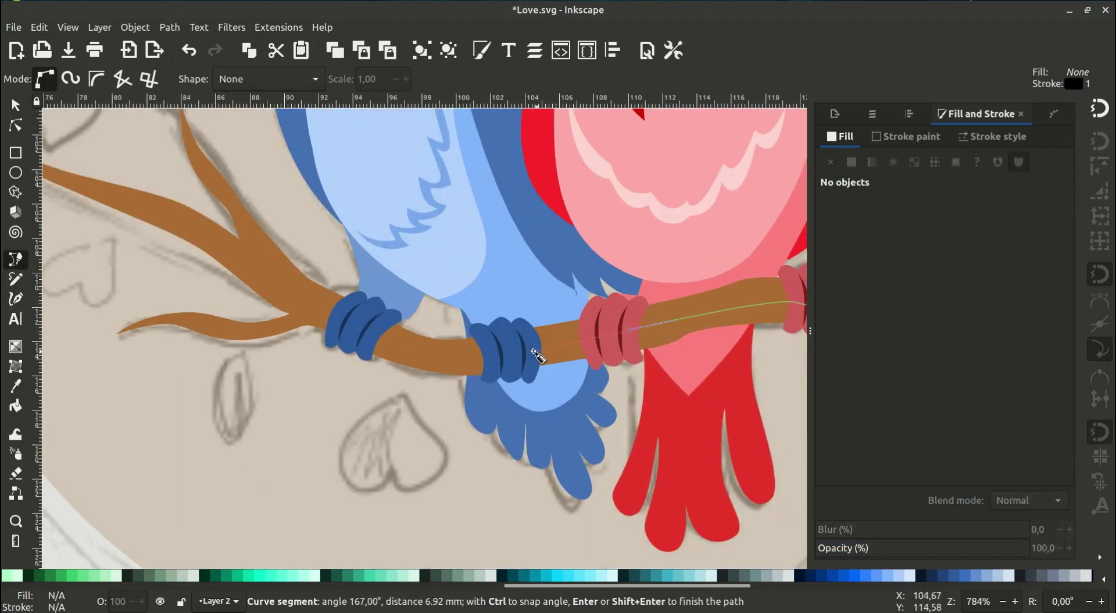
pyautogui.moveTo(388, 343); pyautogui.dragTo(413, 356)
pyautogui.scroll(1, 354, 323)
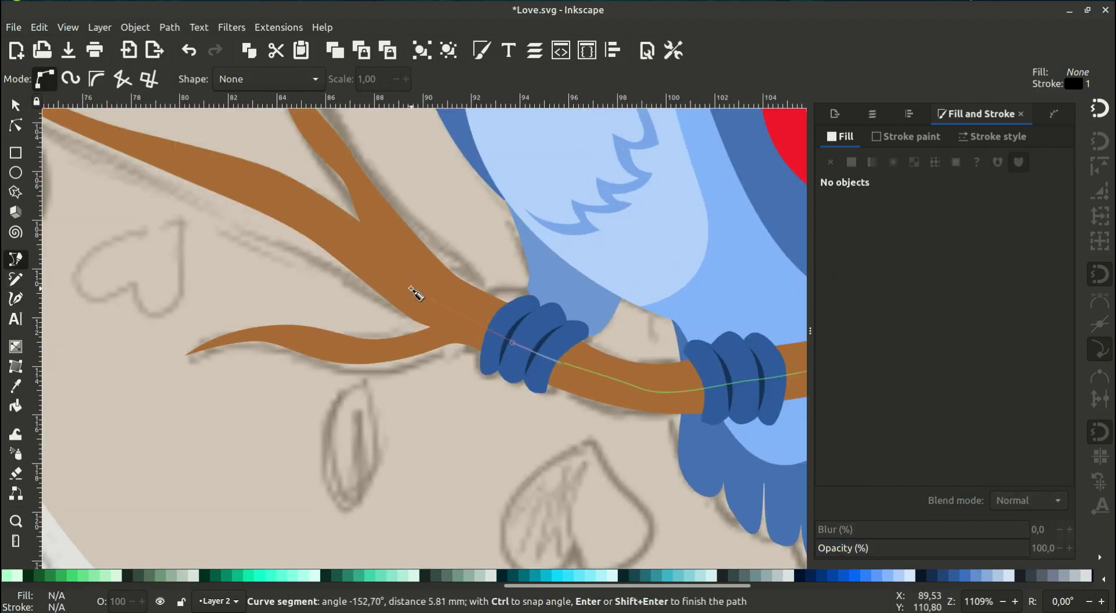
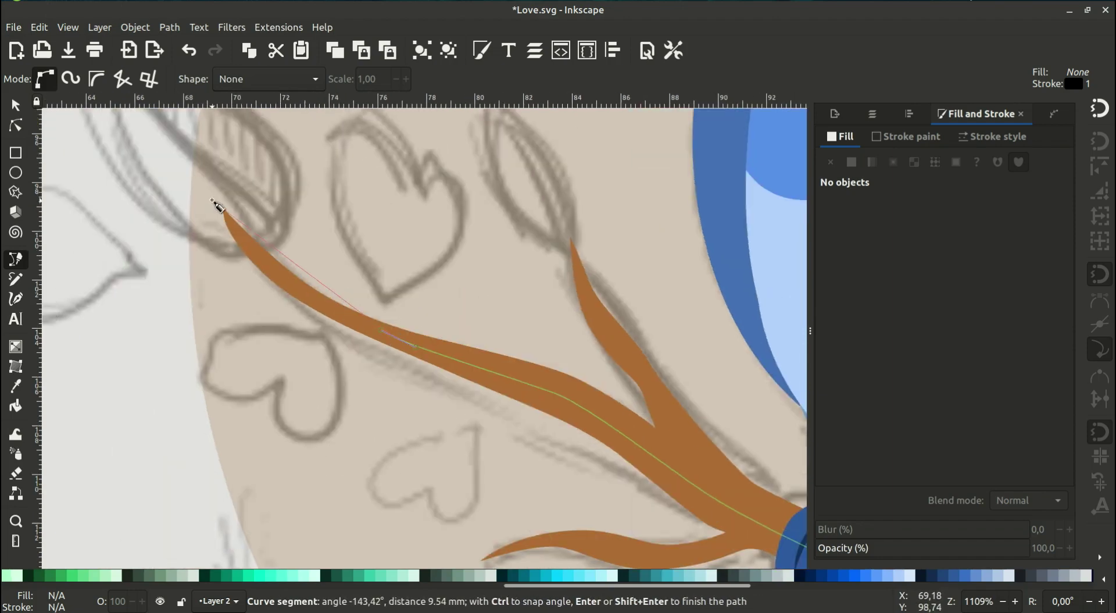
# Draw a closed Bezier outline around the branch's left end
pyautogui.moveTo(215, 205); pyautogui.dragTo(165, 135)
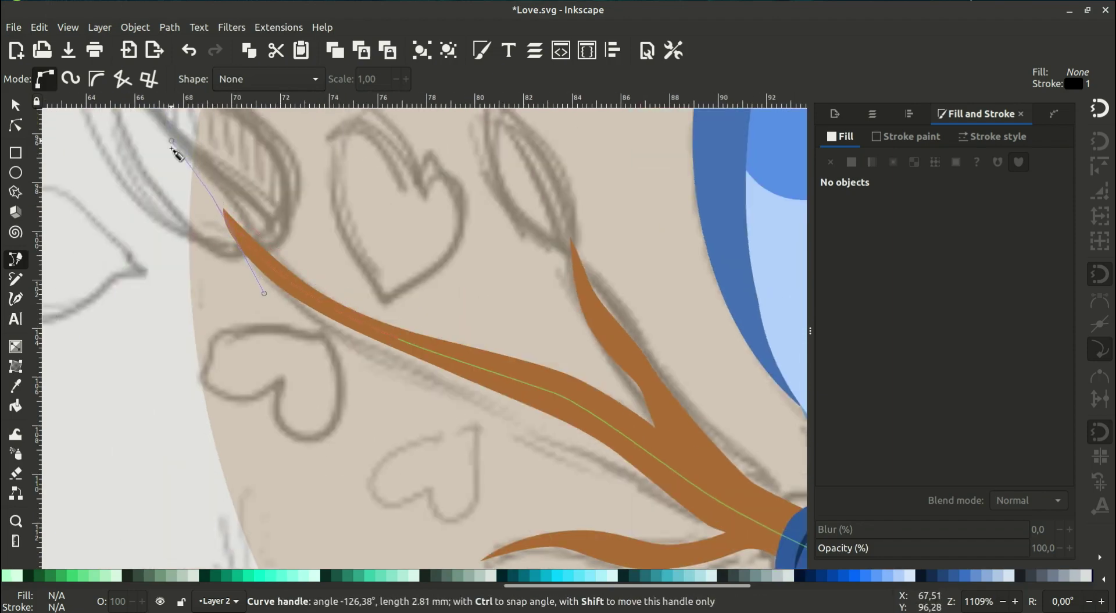
pyautogui.scroll(-5, 274, 481)
pyautogui.hscroll(5, 277, 441)
pyautogui.click(722, 448)
pyautogui.click(735, 333)
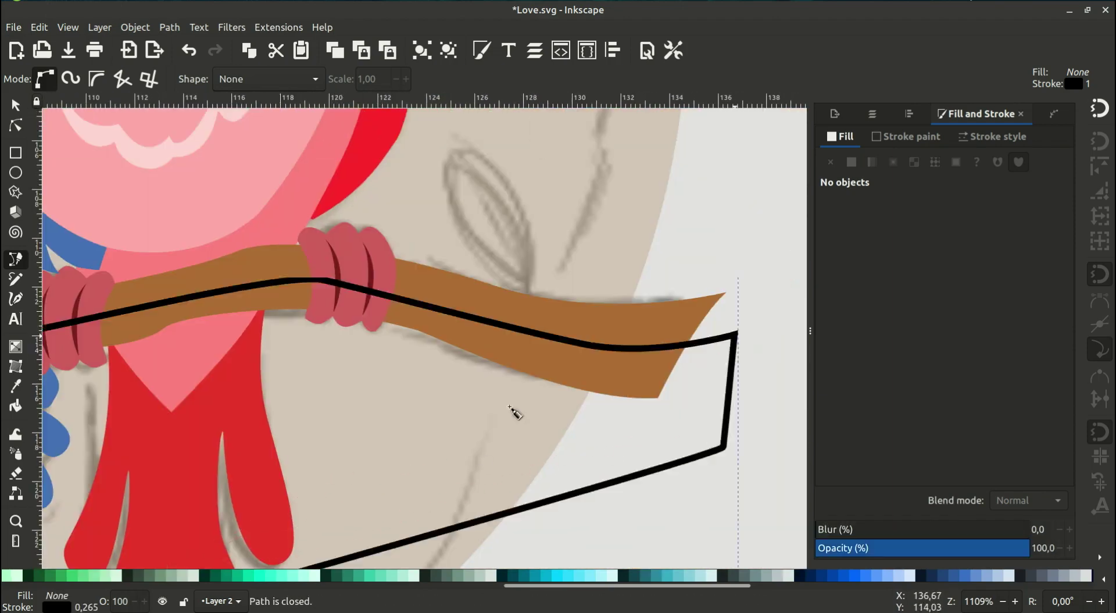
pyautogui.hscroll(-5, 509, 407)
pyautogui.scroll(1, 312, 349)
# Trace a closed curved outline around the upper twig tip
pyautogui.click(233, 246)
pyautogui.moveTo(256, 332); pyautogui.dragTo(273, 379)
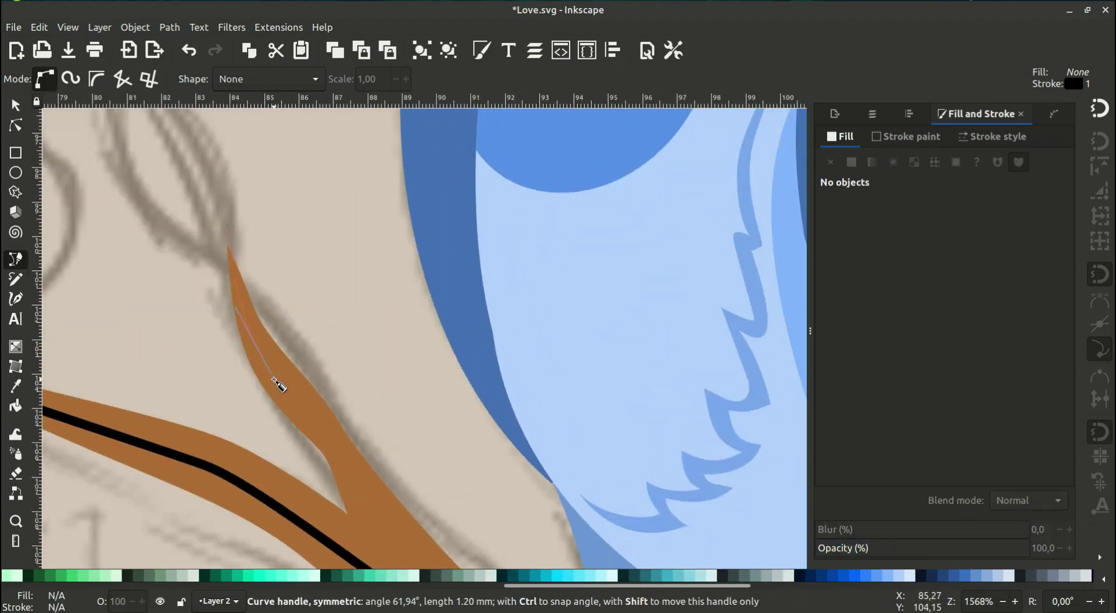
pyautogui.moveTo(349, 463); pyautogui.dragTo(342, 446)
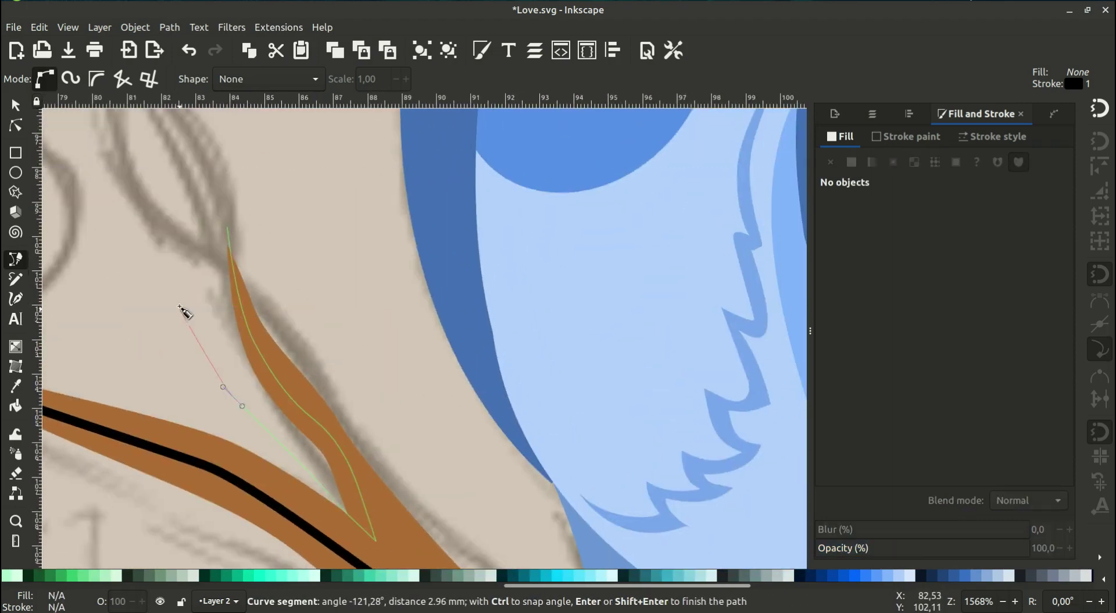
pyautogui.moveTo(176, 316); pyautogui.dragTo(184, 296)
pyautogui.scroll(2, 228, 231)
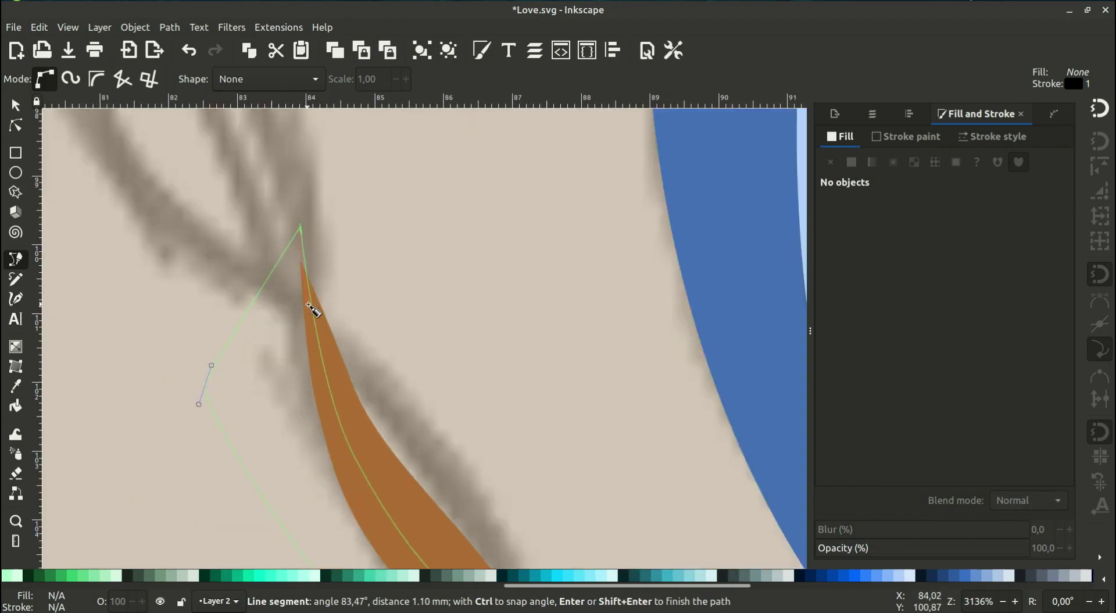
pyautogui.scroll(1, 295, 204)
pyautogui.scroll(1, 347, 259)
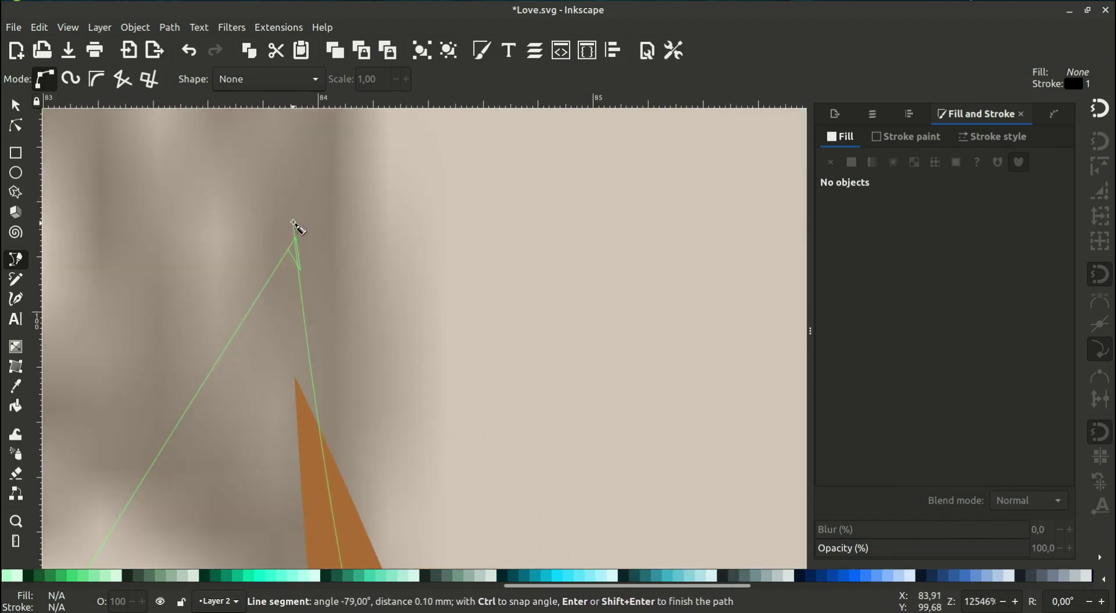
pyautogui.click(302, 227)
pyautogui.scroll(-3, 412, 451)
pyautogui.scroll(-4, 268, 163)
# Intersect the brown branch with the drawn outlines so its tips taper
pyautogui.press('s')
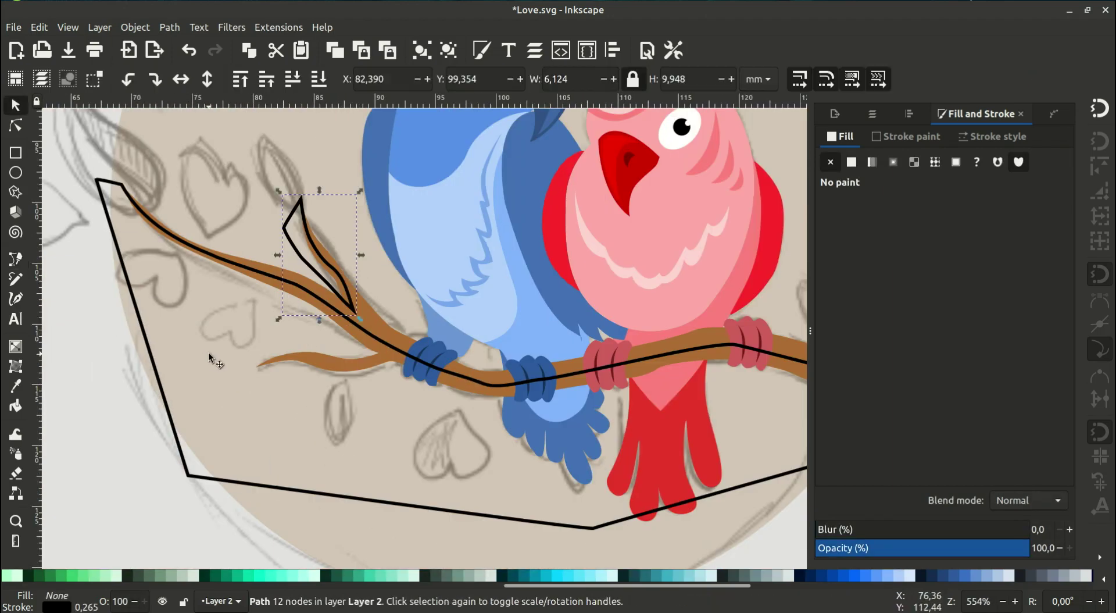
pyautogui.keyDown('shift'); pyautogui.click(163, 389); pyautogui.keyUp('shift')
pyautogui.click(170, 28)
pyautogui.click(187, 125)
pyautogui.rightClick(344, 231)
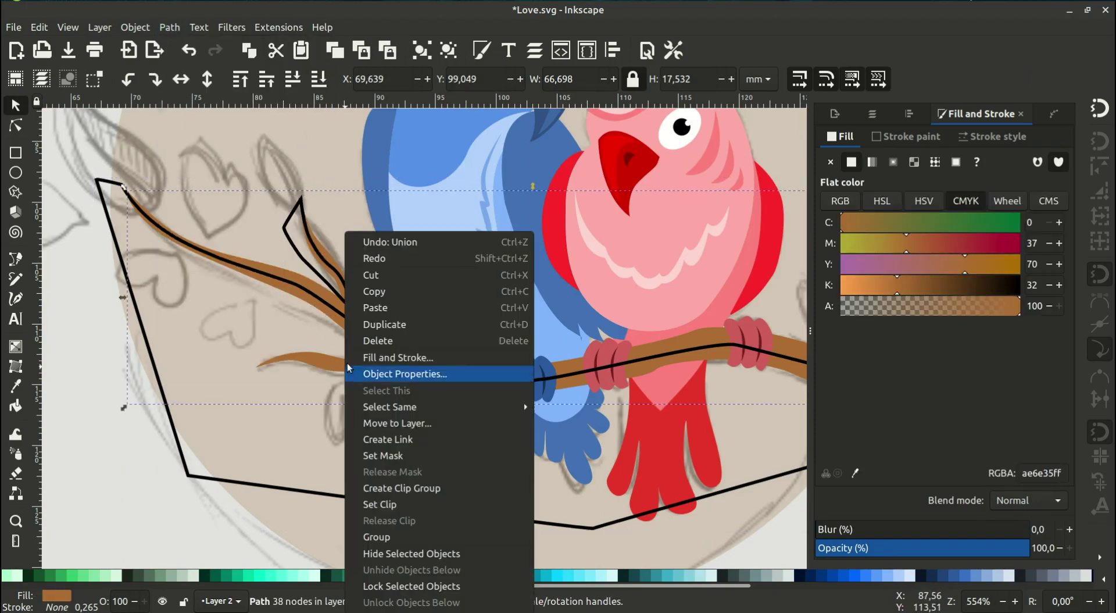
pyautogui.press('Escape')
pyautogui.keyDown('shift'); pyautogui.click(175, 430); pyautogui.keyUp('shift')
pyautogui.click(170, 27)
# Remove the trimmed branch's stroke and lower it beneath its darker shading
pyautogui.click(187, 125)
pyautogui.click(908, 136)
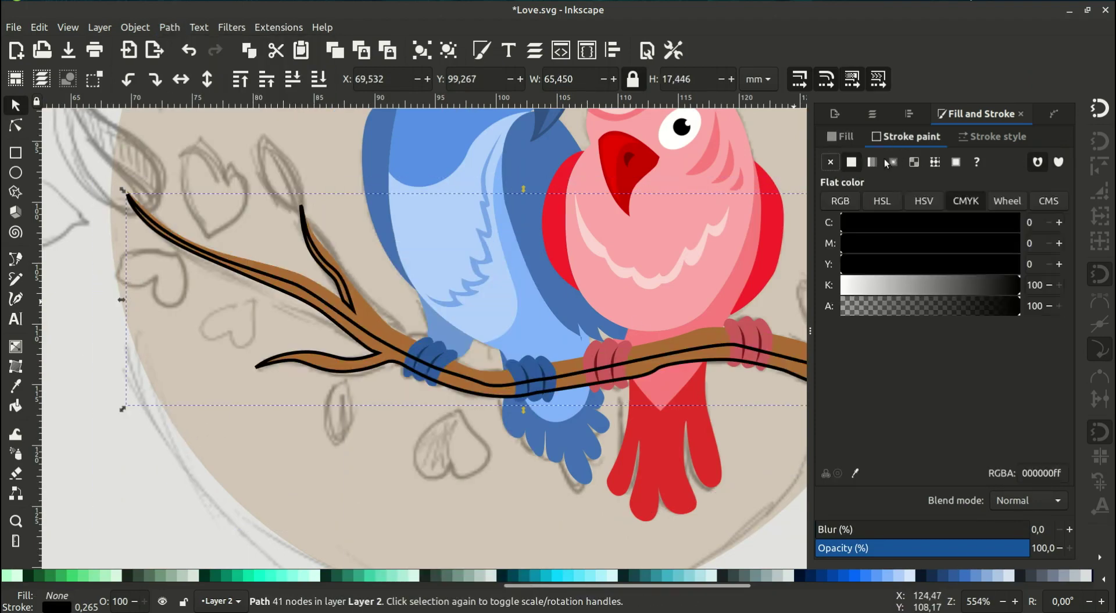
pyautogui.click(830, 162)
pyautogui.click(845, 141)
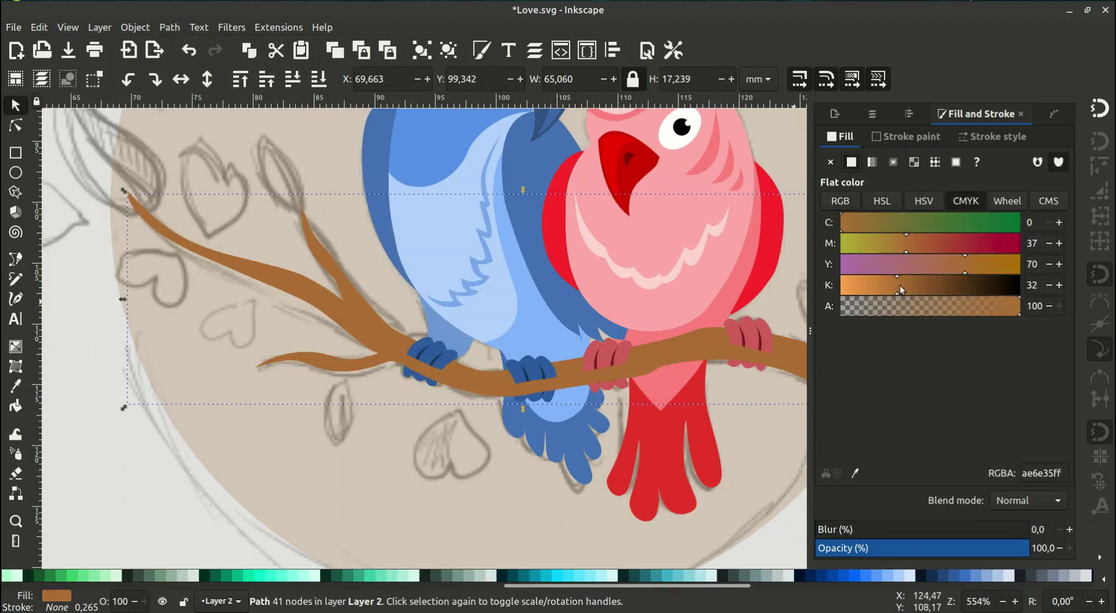
pyautogui.click(269, 85)
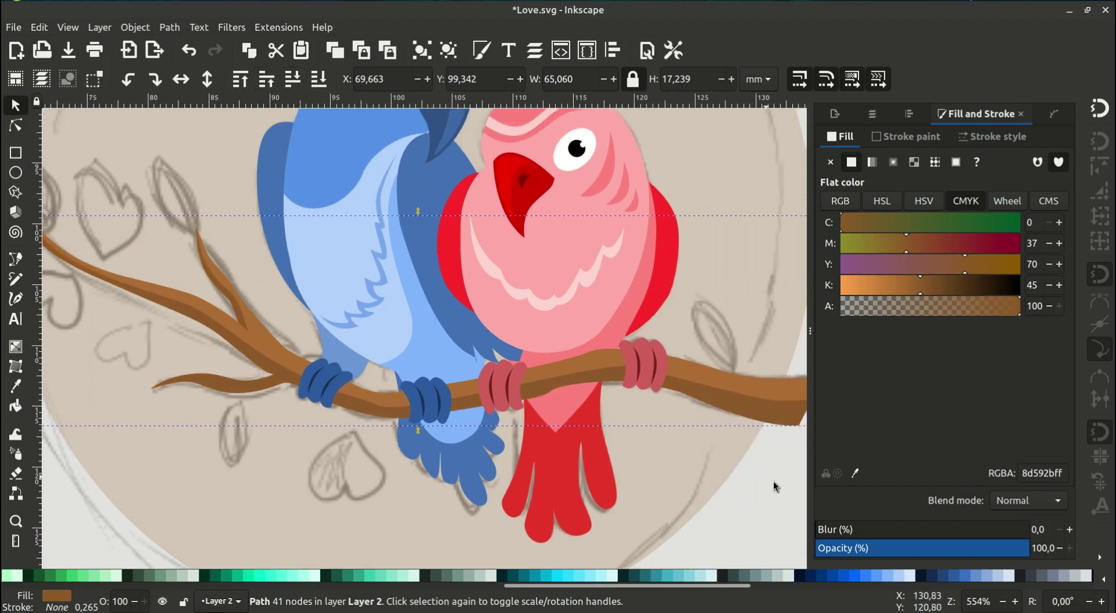
pyautogui.scroll(-2, 602, 428)
pyautogui.click(602, 427)
# Raise the K slider slightly for the pink bird's red wing and red tail
pyautogui.scroll(1, 501, 264)
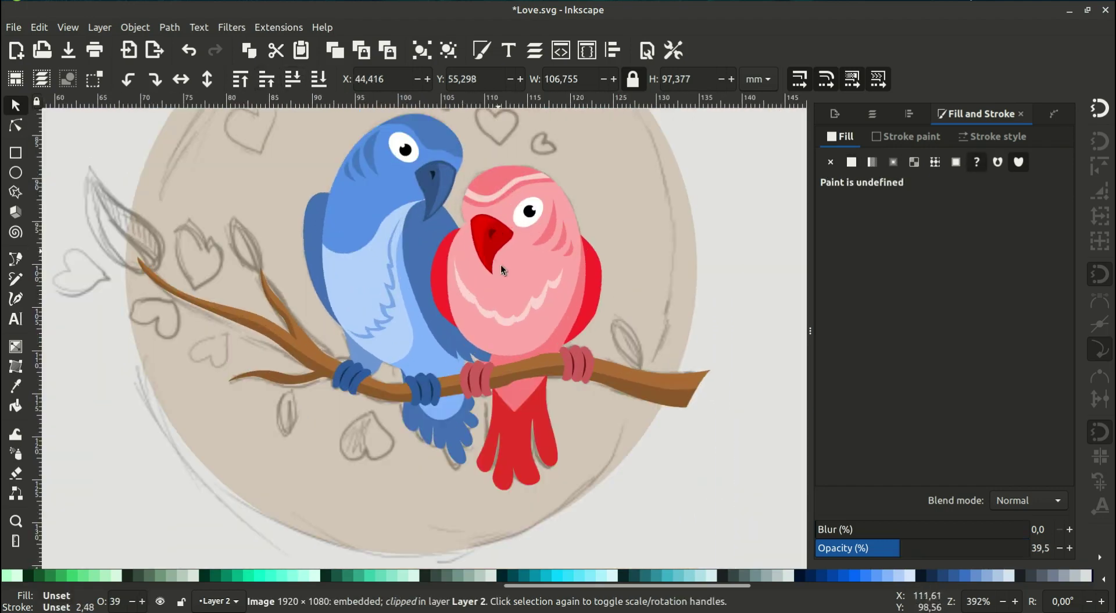
pyautogui.moveTo(514, 329); pyautogui.dragTo(481, 317)
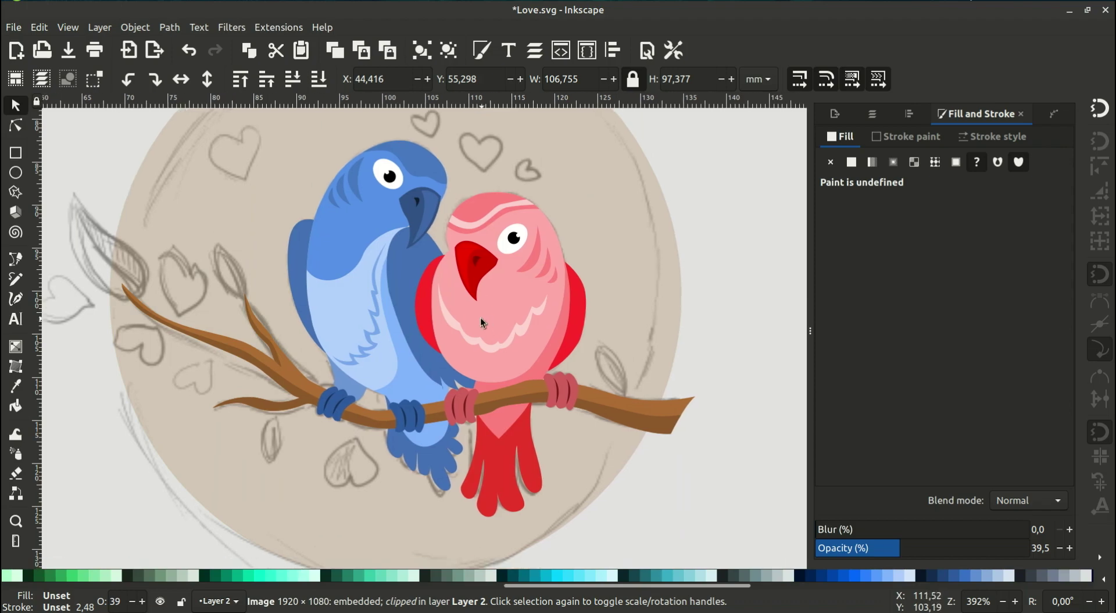
pyautogui.scroll(1, 418, 308)
pyautogui.click(556, 349)
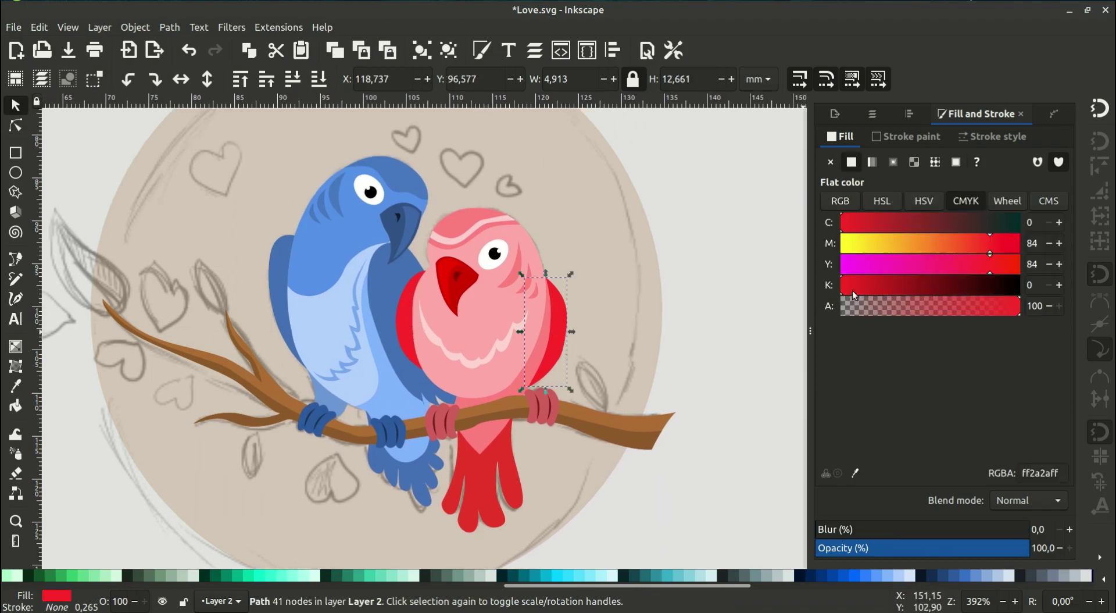
pyautogui.click(853, 288)
pyautogui.click(482, 511)
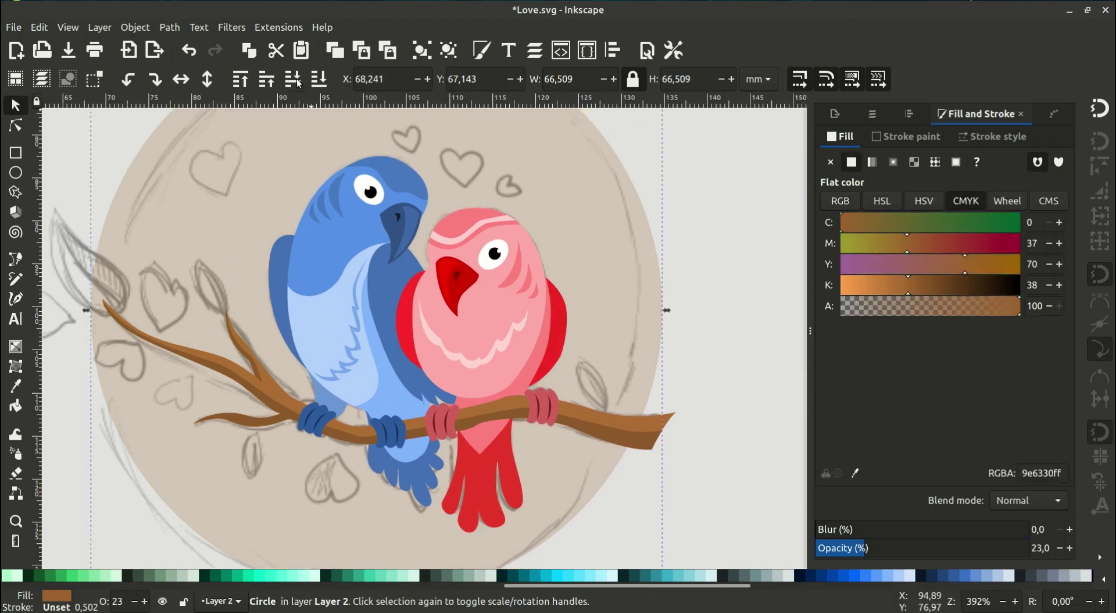
pyautogui.click(488, 472)
pyautogui.click(849, 287)
pyautogui.click(713, 379)
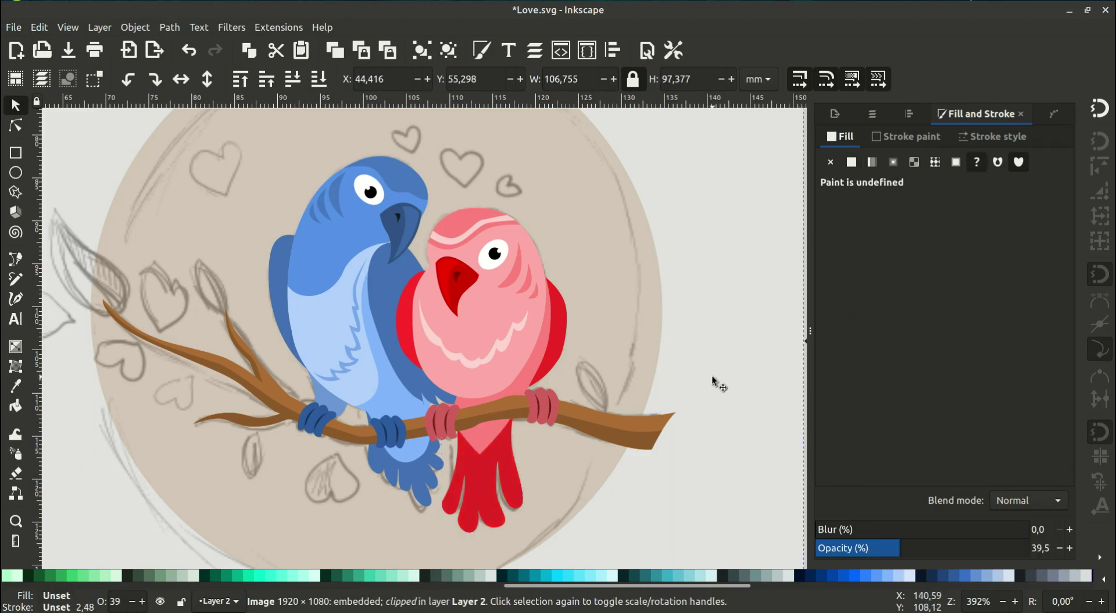
pyautogui.keyDown('ctrl'); pyautogui.scroll(1, 614, 402); pyautogui.keyUp('ctrl')
# Draw a closed Pen outline across the pink bird's lower belly
pyautogui.press('b')
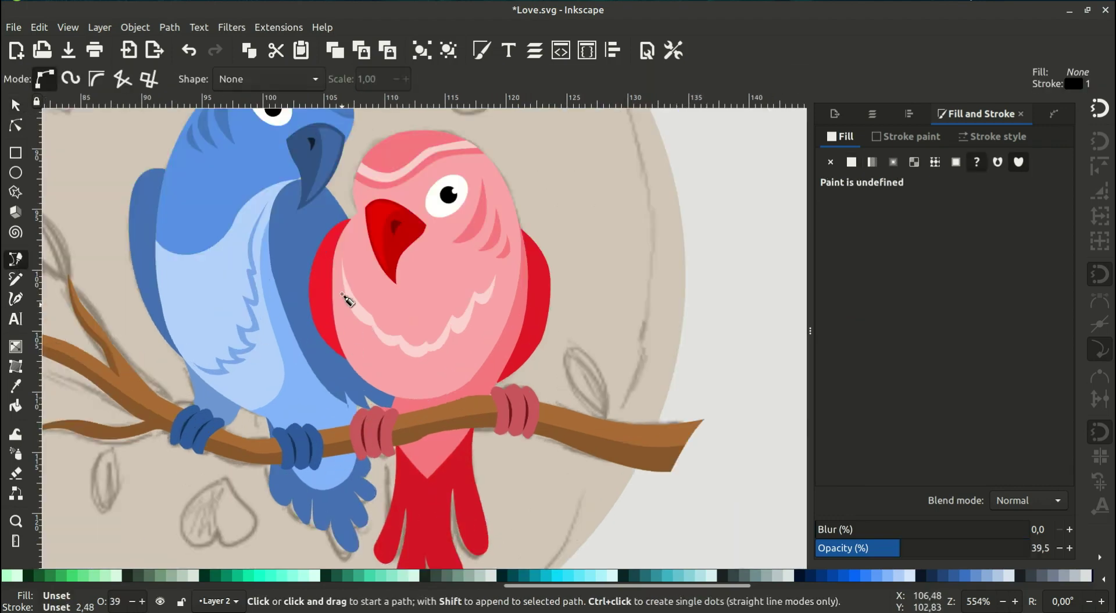
pyautogui.click(329, 274)
pyautogui.moveTo(431, 373)
pyautogui.mouseDown()
pyautogui.moveTo(511, 373)
pyautogui.moveTo(564, 333)
pyautogui.moveTo(493, 342)
pyautogui.mouseUp()
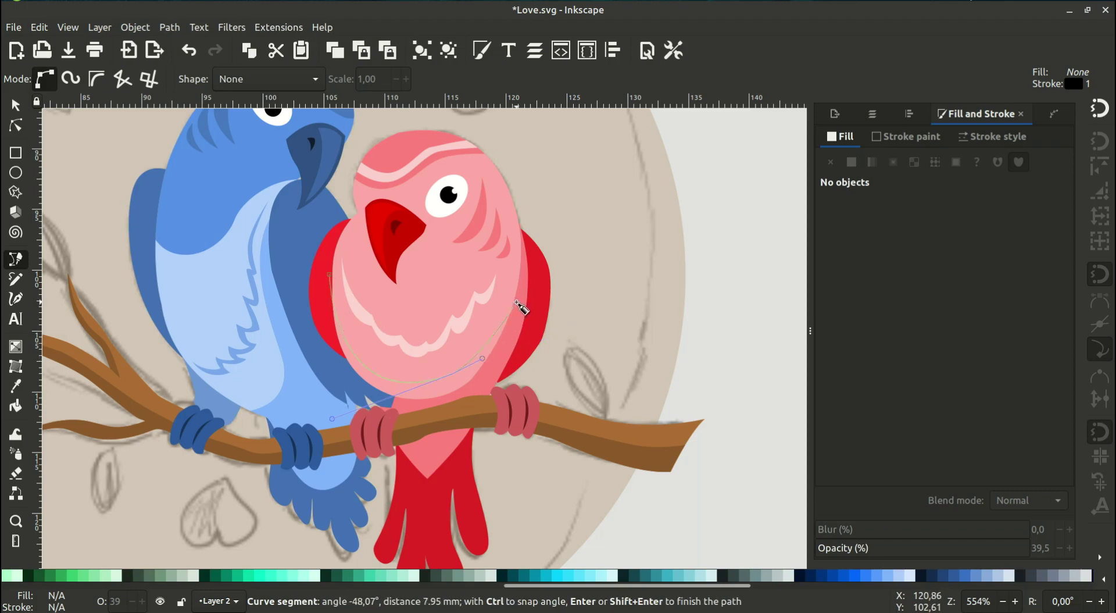
pyautogui.click(516, 303)
pyautogui.click(454, 414)
pyautogui.click(365, 423)
pyautogui.click(301, 405)
pyautogui.click(329, 274)
# Subtract the belly outline from a raised copy of the body with Path > Difference
pyautogui.press('s')
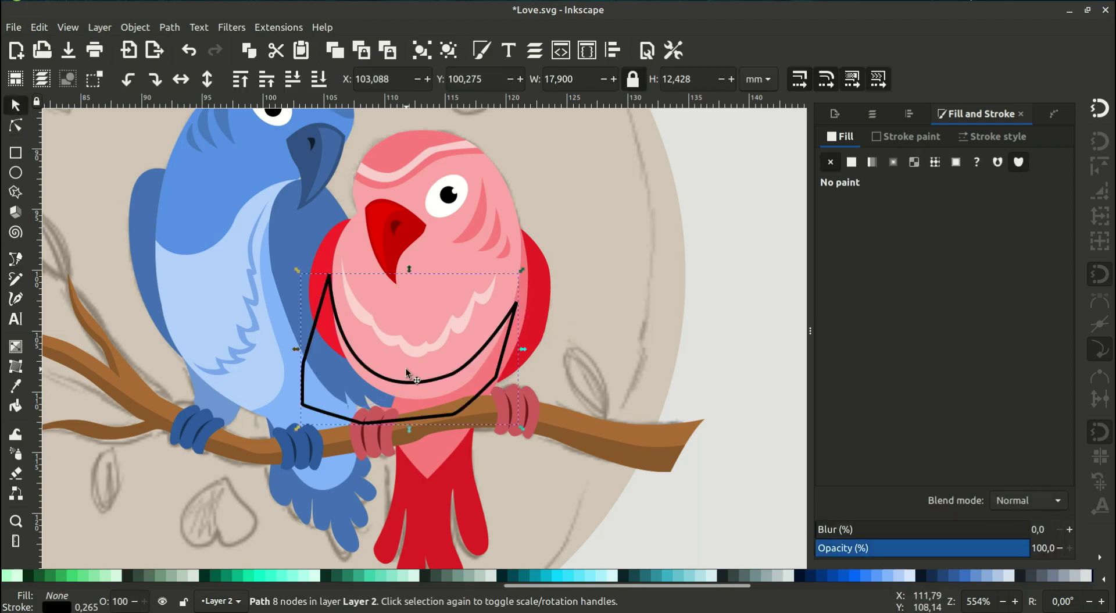
pyautogui.click(406, 372)
pyautogui.press('Home')
pyautogui.keyDown('shift'); pyautogui.click(507, 340); pyautogui.keyUp('shift')
pyautogui.click(169, 28)
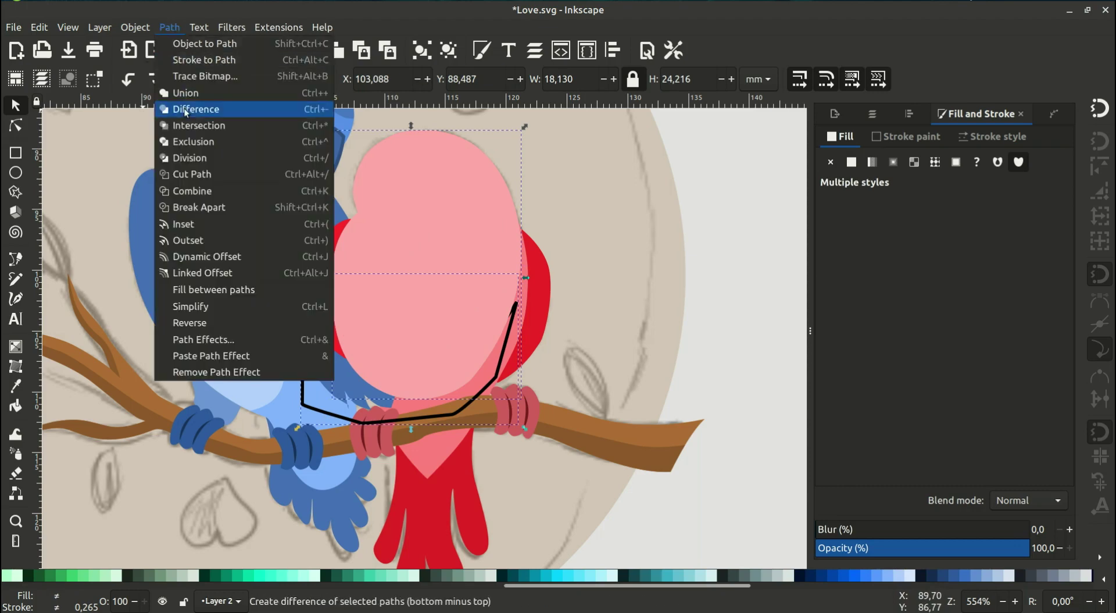
pyautogui.click(187, 110)
# Fill the new belly band with darker pink e67474ff
pyautogui.click(852, 162)
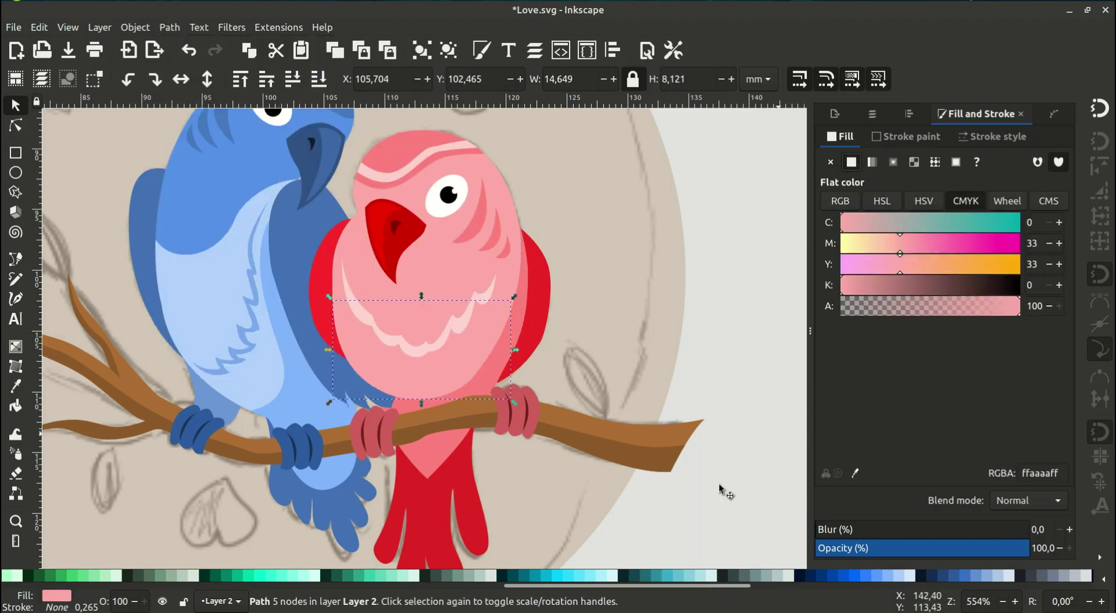
pyautogui.scroll(10, 417, 575)
pyautogui.click(382, 577)
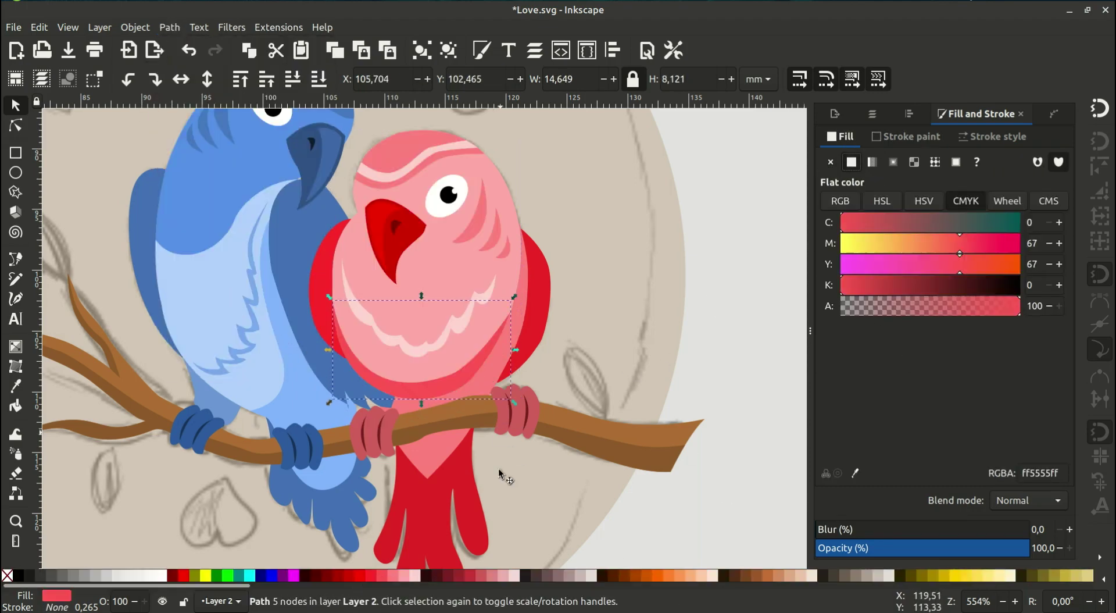
pyautogui.click(394, 576)
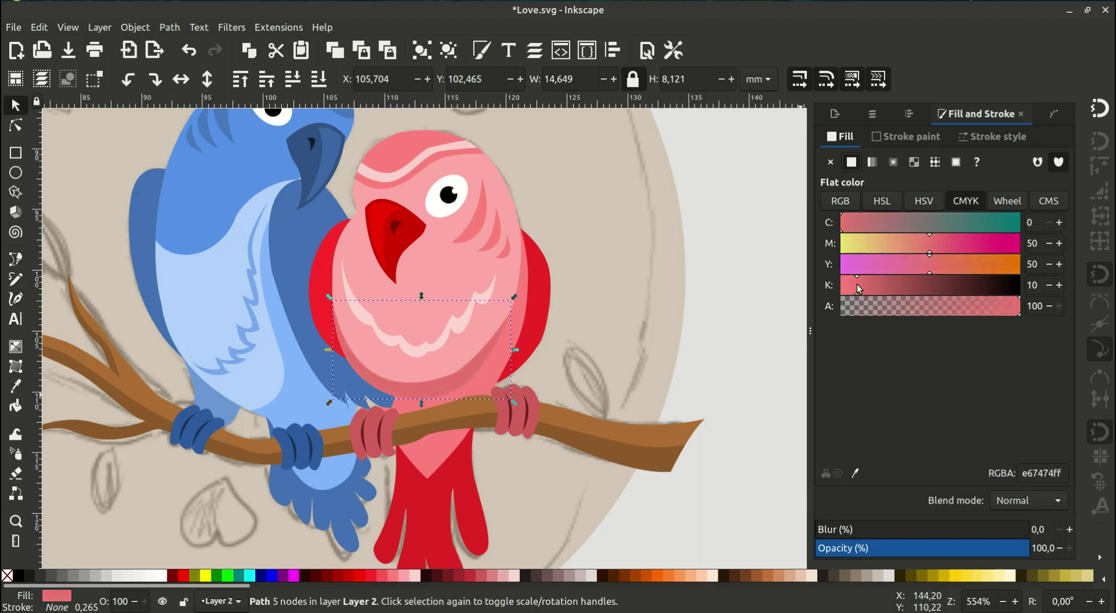
pyautogui.click(750, 381)
pyautogui.scroll(-5, 610, 386)
pyautogui.scroll(5, 432, 389)
pyautogui.click(433, 383)
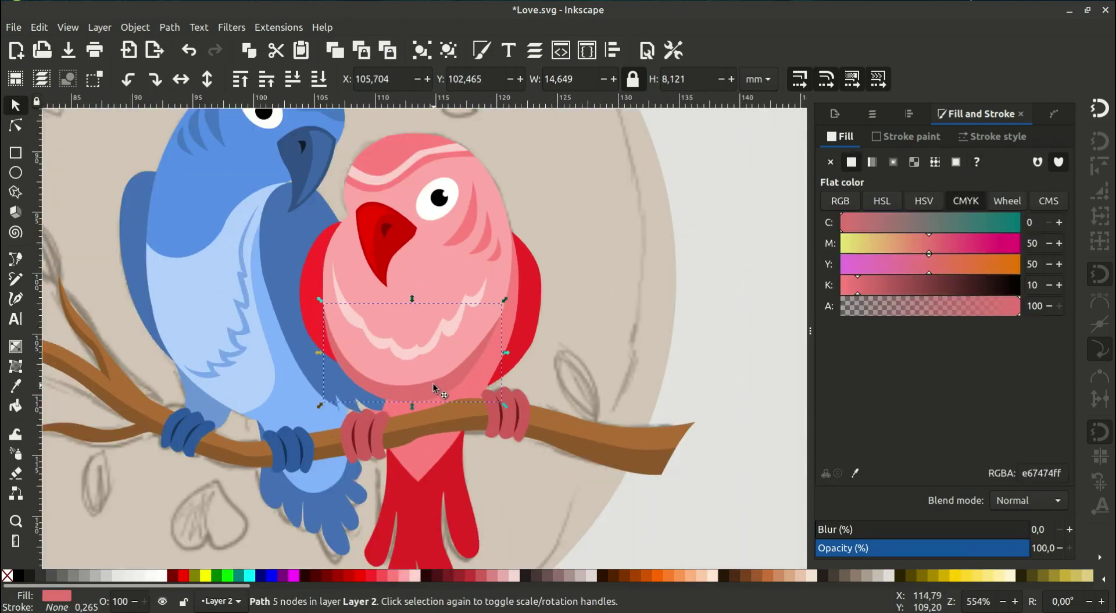
pyautogui.press('Escape')
# Reposition the vertical guide beside the heart sketch
pyautogui.scroll(-2, 395, 455)
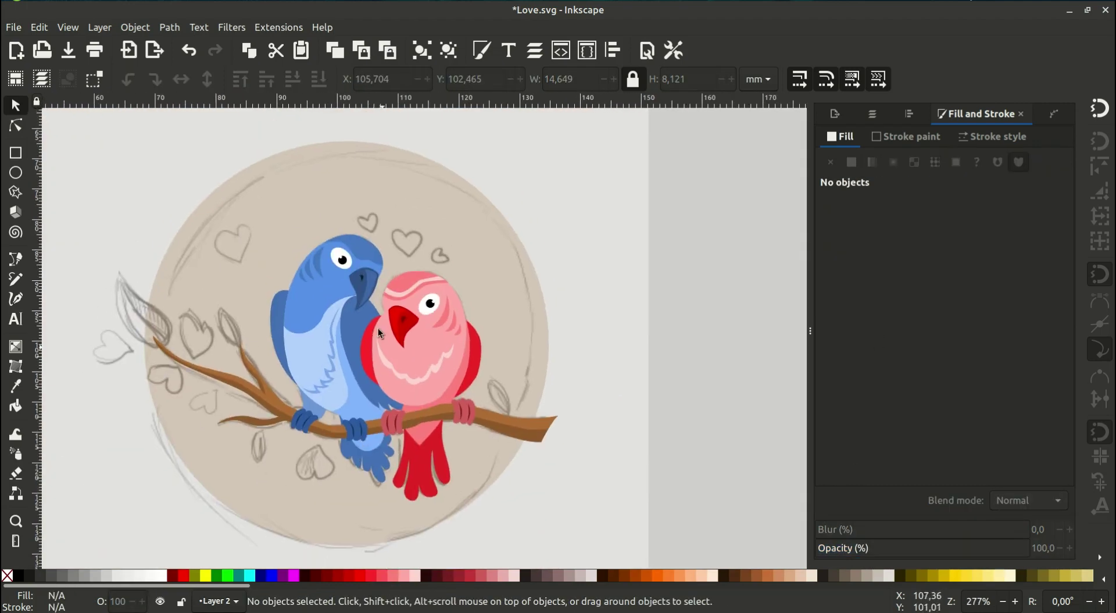
pyautogui.scroll(1, 376, 315)
pyautogui.scroll(-1, 364, 329)
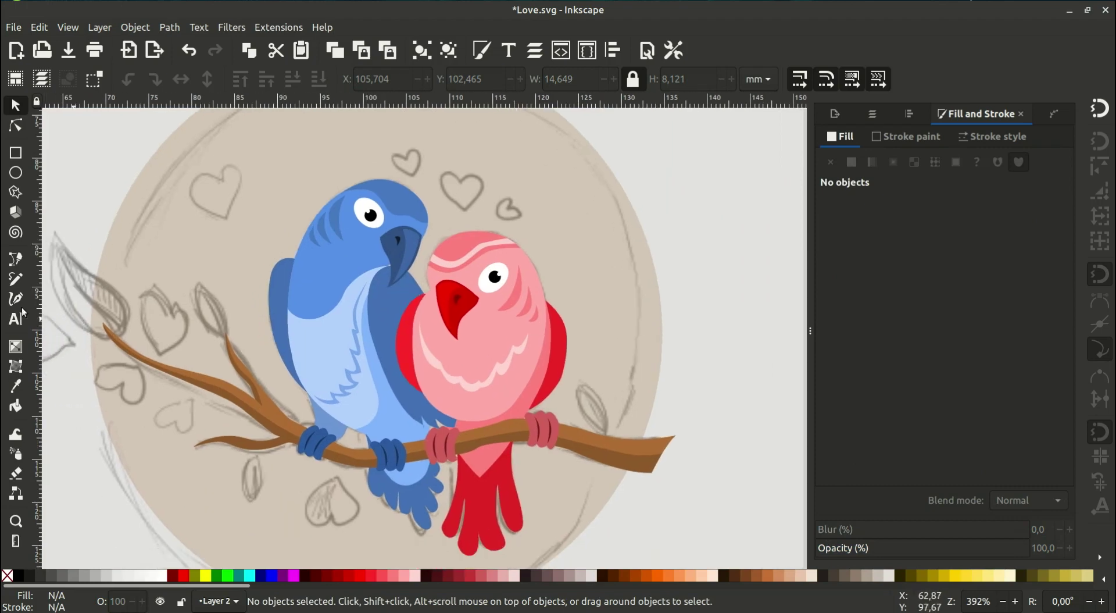
pyautogui.click(15, 260)
pyautogui.scroll(2, 249, 342)
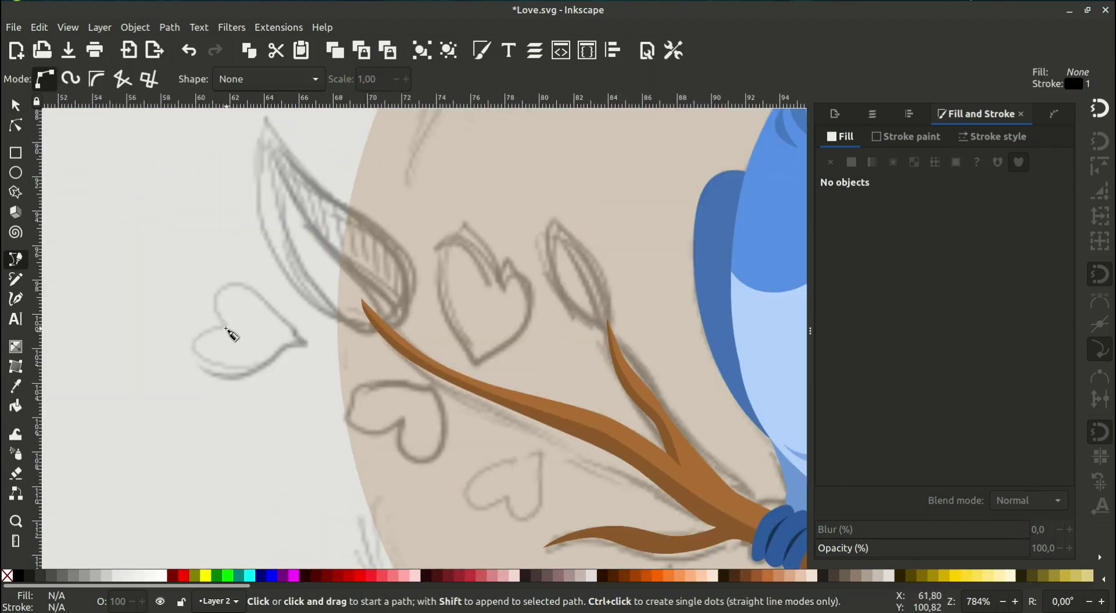
pyautogui.moveTo(133, 300); pyautogui.dragTo(150, 301)
pyautogui.scroll(1, 262, 286)
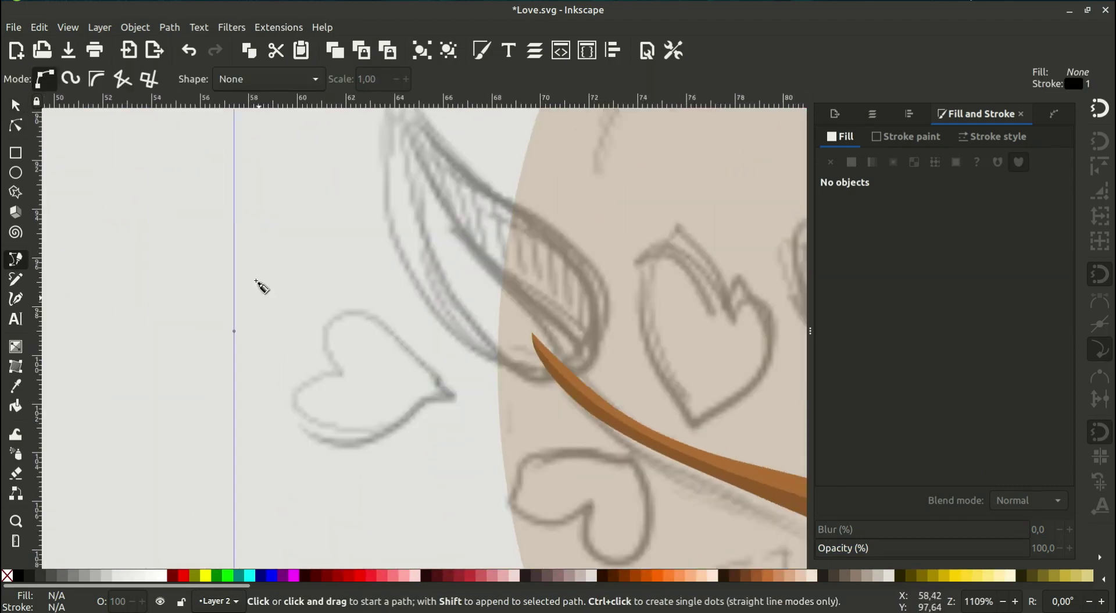
# Draw a closed half-heart outline on the guide with a smoothed, rounded left side
pyautogui.click(234, 234)
pyautogui.click(191, 196)
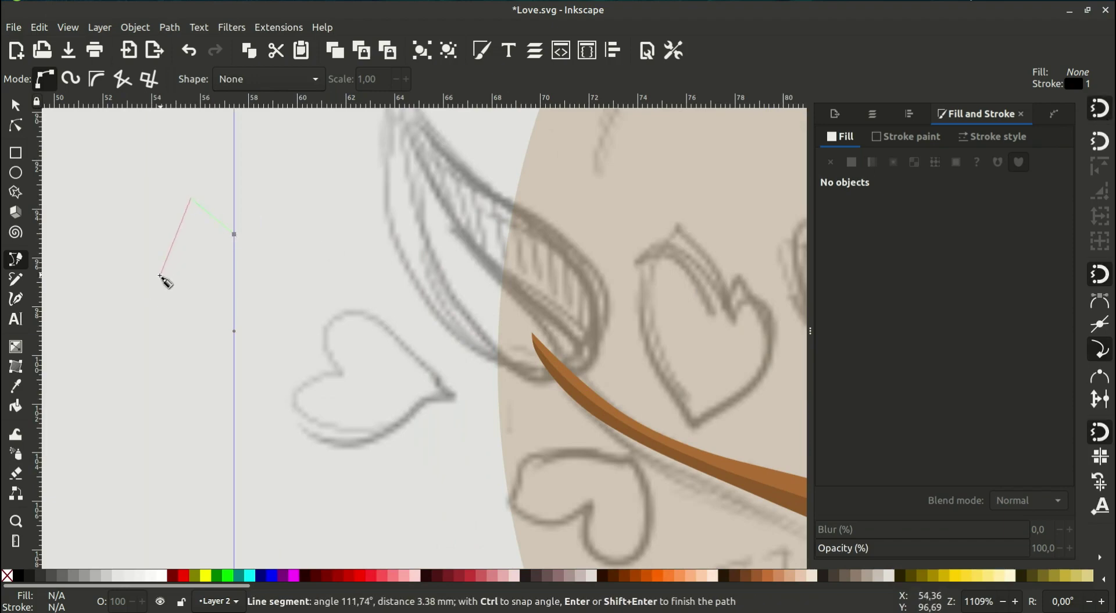
pyautogui.click(158, 276)
pyautogui.click(236, 359)
pyautogui.click(235, 234)
pyautogui.press('n')
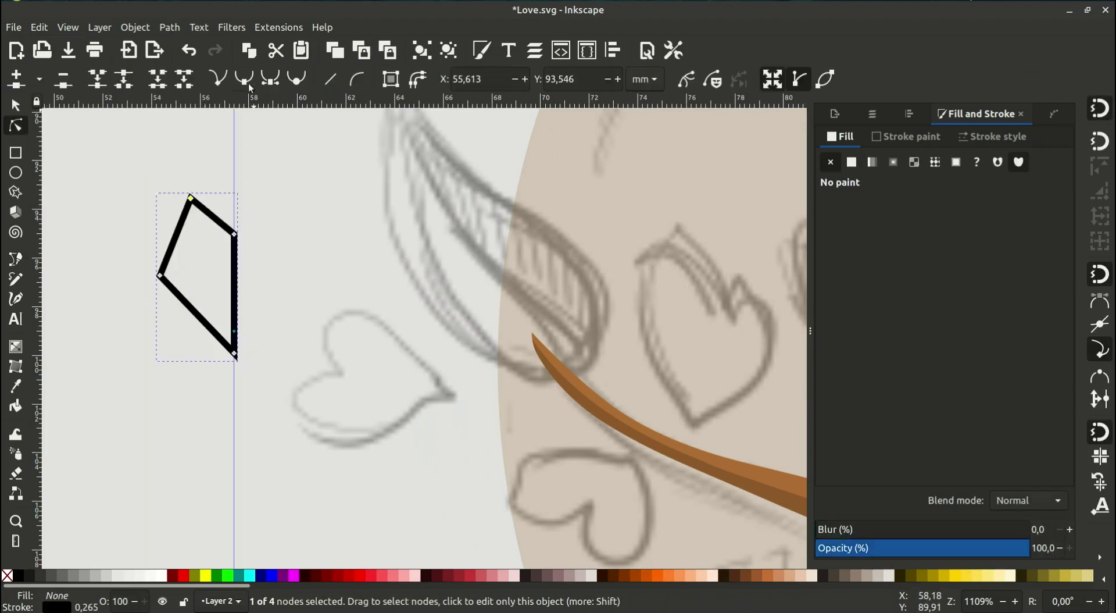
pyautogui.hotkey('shift', 's')
pyautogui.moveTo(161, 277)
pyautogui.mouseDown()
pyautogui.moveTo(171, 289)
pyautogui.moveTo(165, 255)
pyautogui.mouseUp()
# Move the mirrored half into place, widen both halves, and union them
pyautogui.rightClick(169, 230)
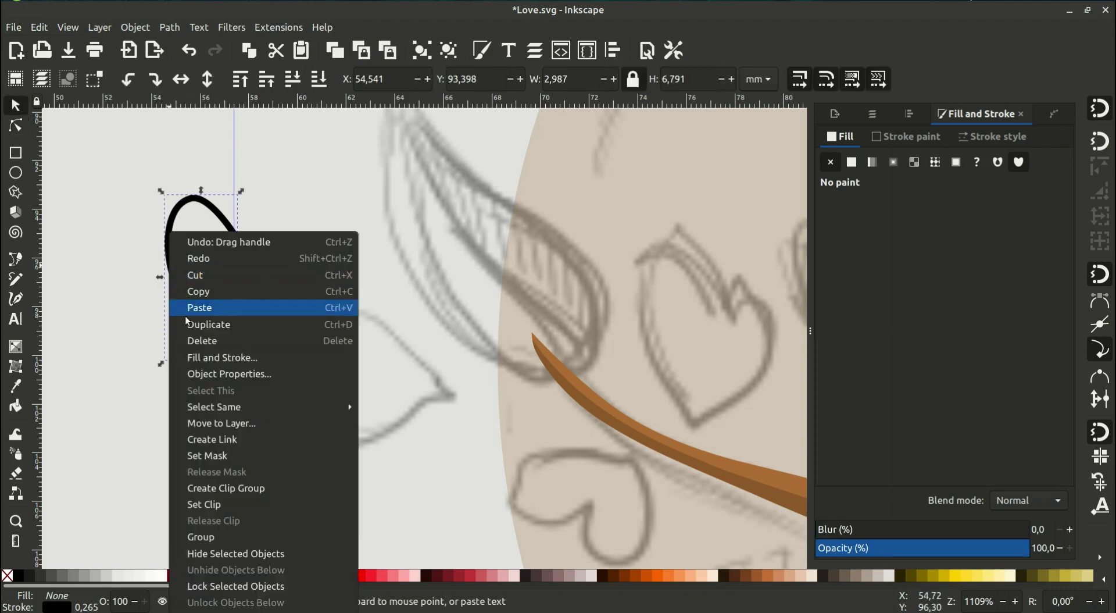
pyautogui.press('Escape')
pyautogui.press('s')
pyautogui.moveTo(167, 323); pyautogui.dragTo(234, 324)
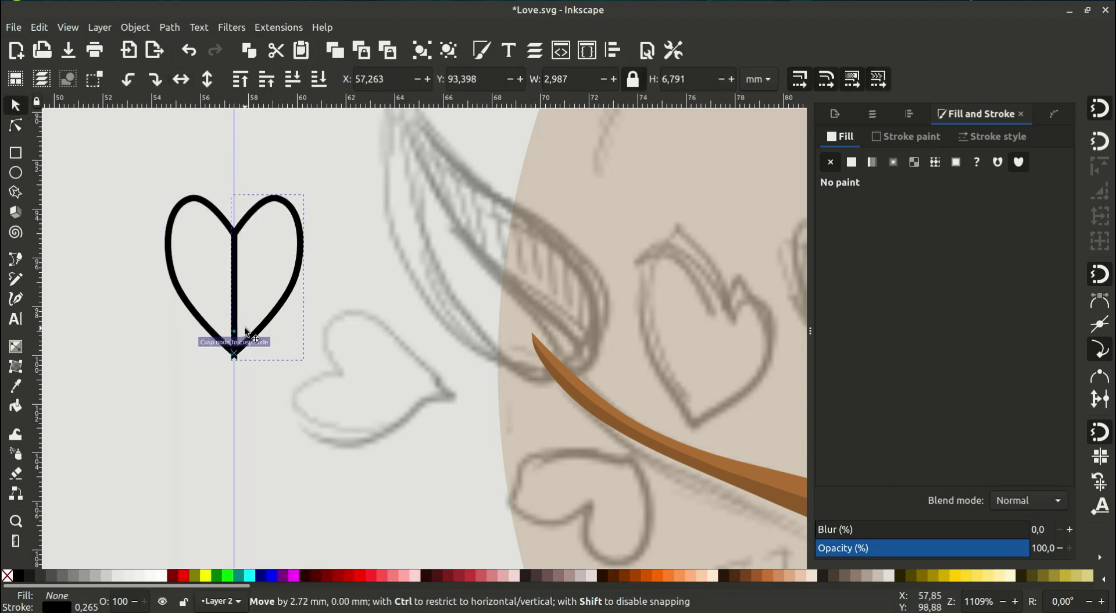
pyautogui.keyDown('shift'); pyautogui.click(168, 279); pyautogui.keyUp('shift')
pyautogui.moveTo(309, 277); pyautogui.dragTo(317, 276)
pyautogui.click(170, 27)
pyautogui.click(186, 95)
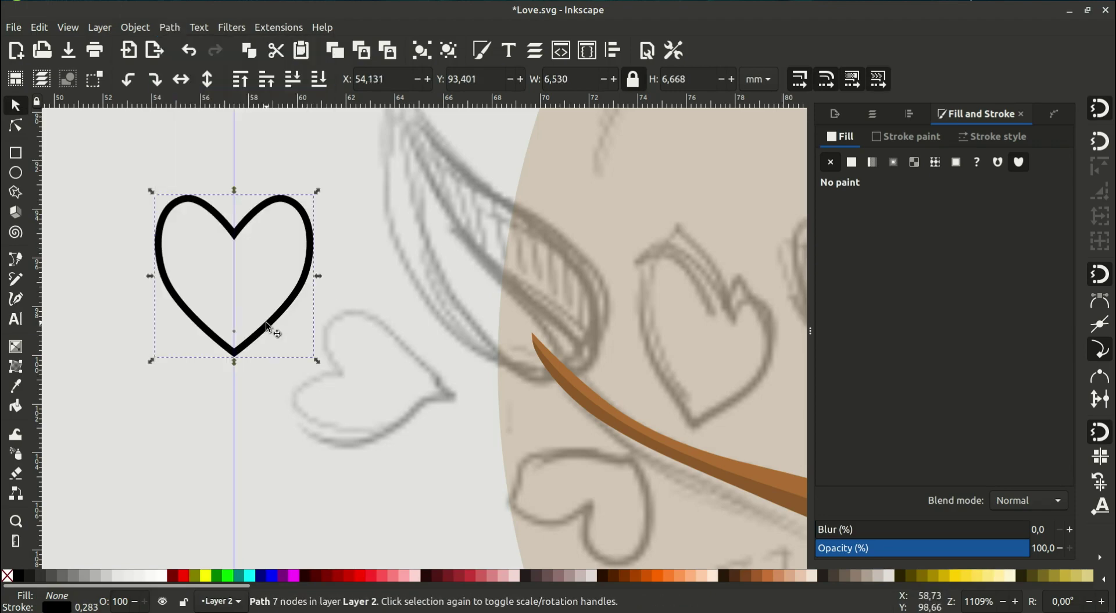
# Select the merged heart to check it
pyautogui.click(232, 399)
pyautogui.press('Escape')
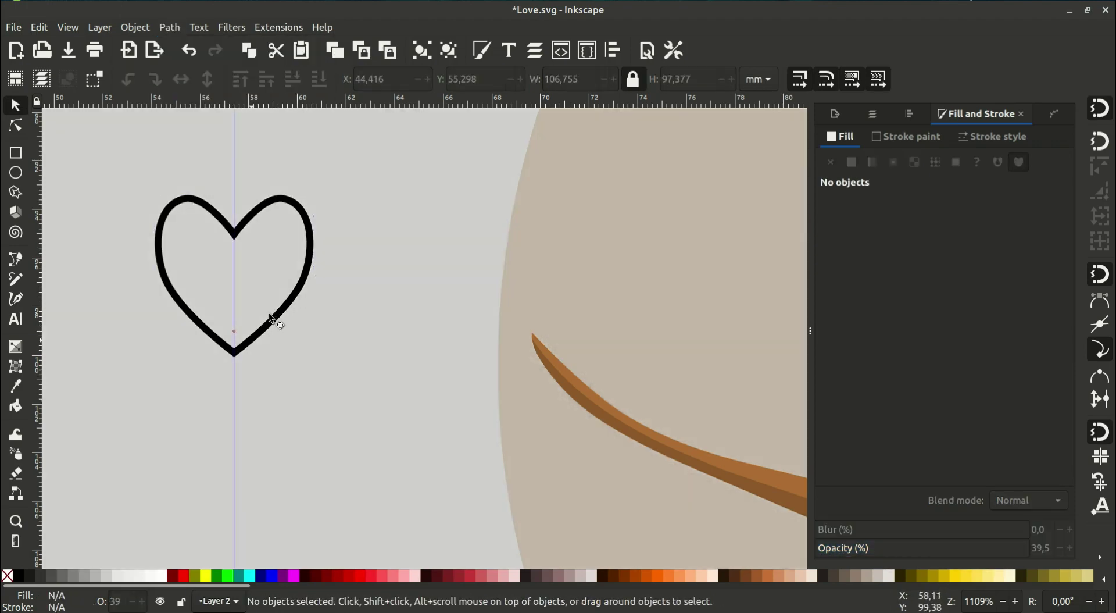
pyautogui.click(256, 332)
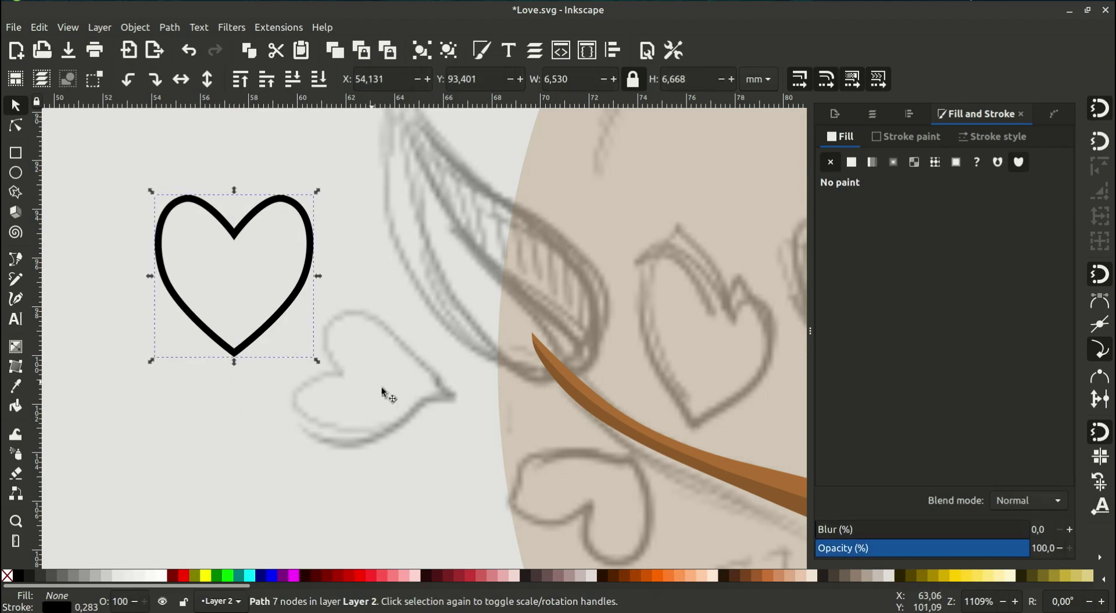
pyautogui.keyDown('ctrl'); pyautogui.scroll(-3, 242, 354); pyautogui.keyUp('ctrl')
pyautogui.scroll(-2, 418, 375)
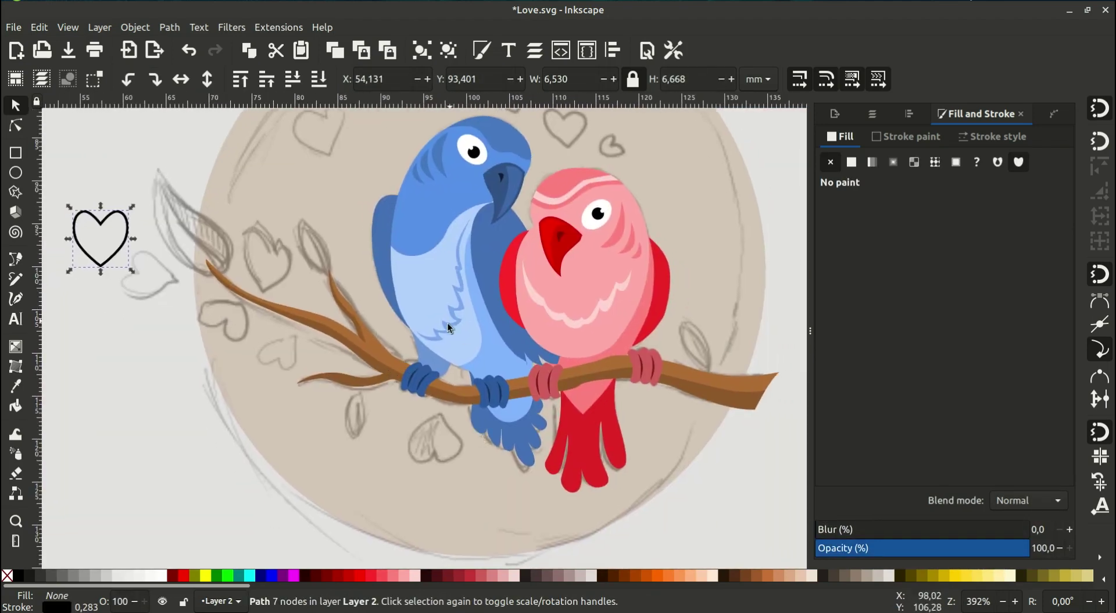
# Adjust the scallop marking's nodes and widen and reshape its upper-left tip
pyautogui.moveTo(447, 327); pyautogui.dragTo(460, 343)
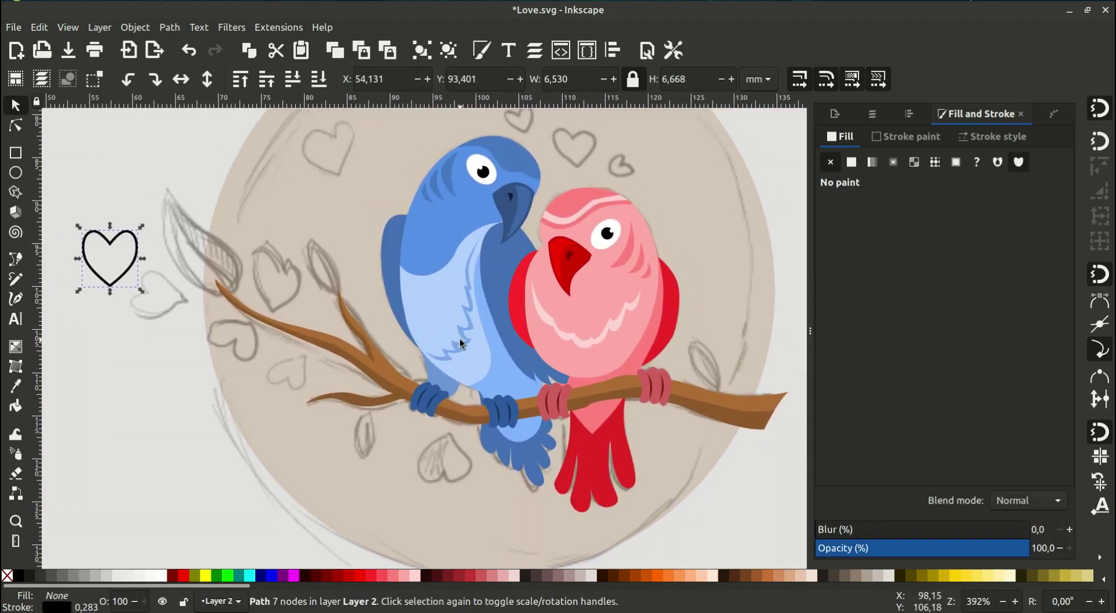
pyautogui.click(15, 125)
pyautogui.keyDown('ctrl'); pyautogui.scroll(2, 442, 303); pyautogui.keyUp('ctrl')
pyautogui.keyDown('ctrl'); pyautogui.scroll(2, 392, 294); pyautogui.keyUp('ctrl')
pyautogui.click(390, 290)
pyautogui.moveTo(380, 280); pyautogui.dragTo(388, 267)
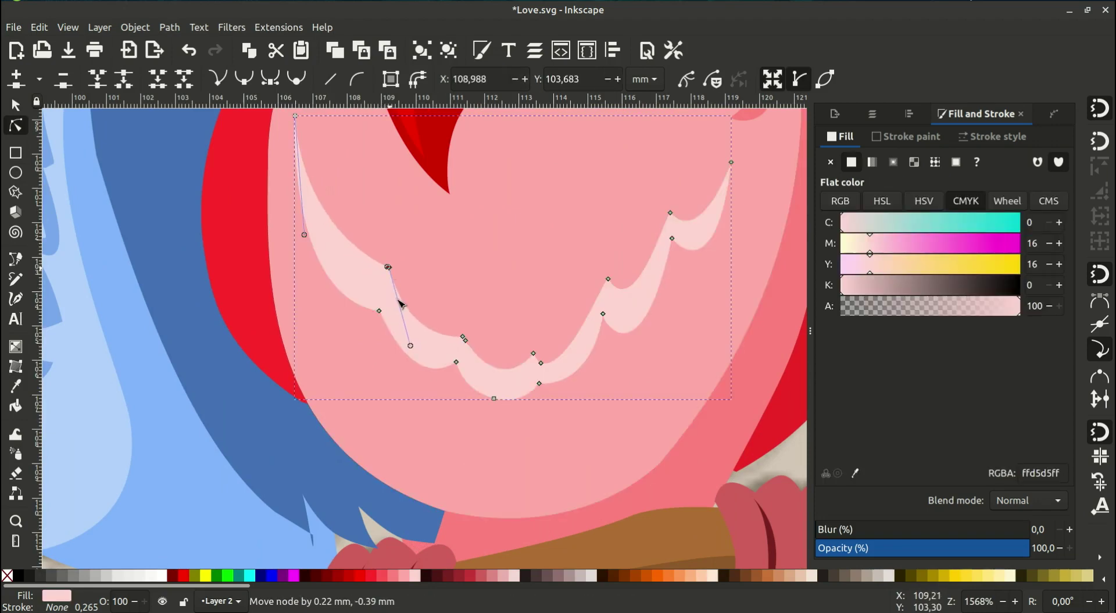
pyautogui.moveTo(411, 345); pyautogui.dragTo(401, 340)
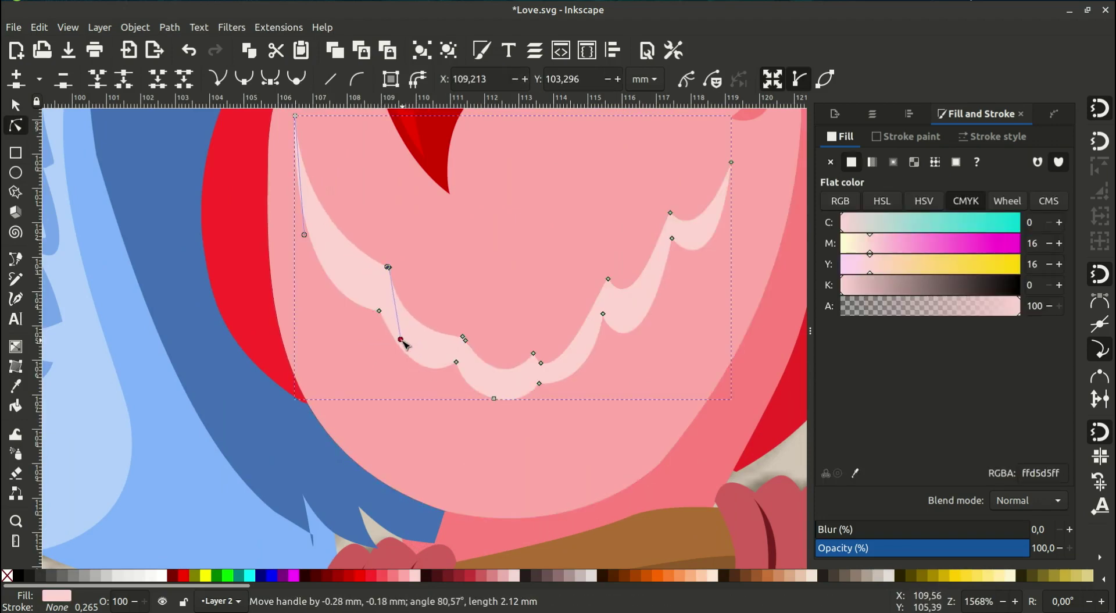
pyautogui.moveTo(309, 181); pyautogui.dragTo(321, 128)
pyautogui.keyDown('shift'); pyautogui.click(379, 312); pyautogui.keyUp('shift')
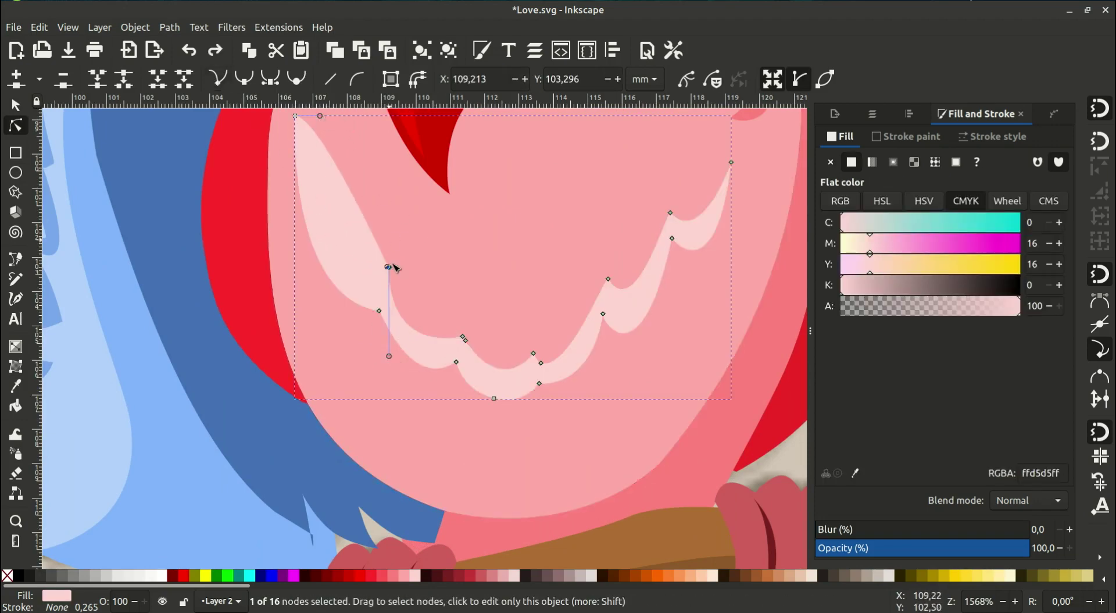
pyautogui.scroll(3, 372, 233)
pyautogui.moveTo(336, 179); pyautogui.dragTo(347, 356)
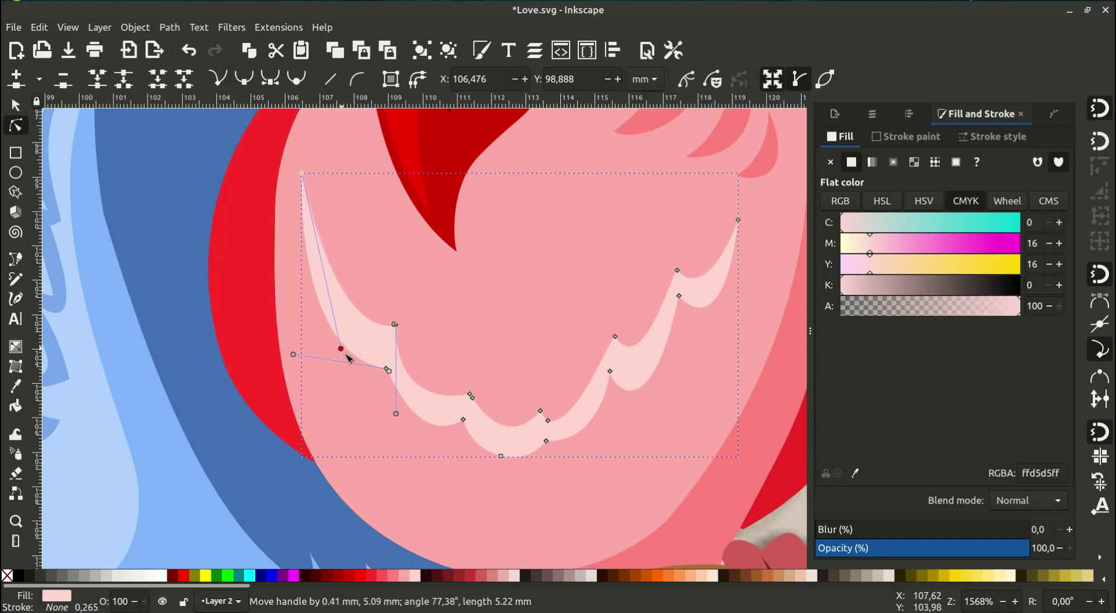
pyautogui.keyDown('ctrl'); pyautogui.scroll(1, 570, 452); pyautogui.keyUp('ctrl')
# Round the bottom and right scallop curves by dragging their node handles
pyautogui.click(429, 370)
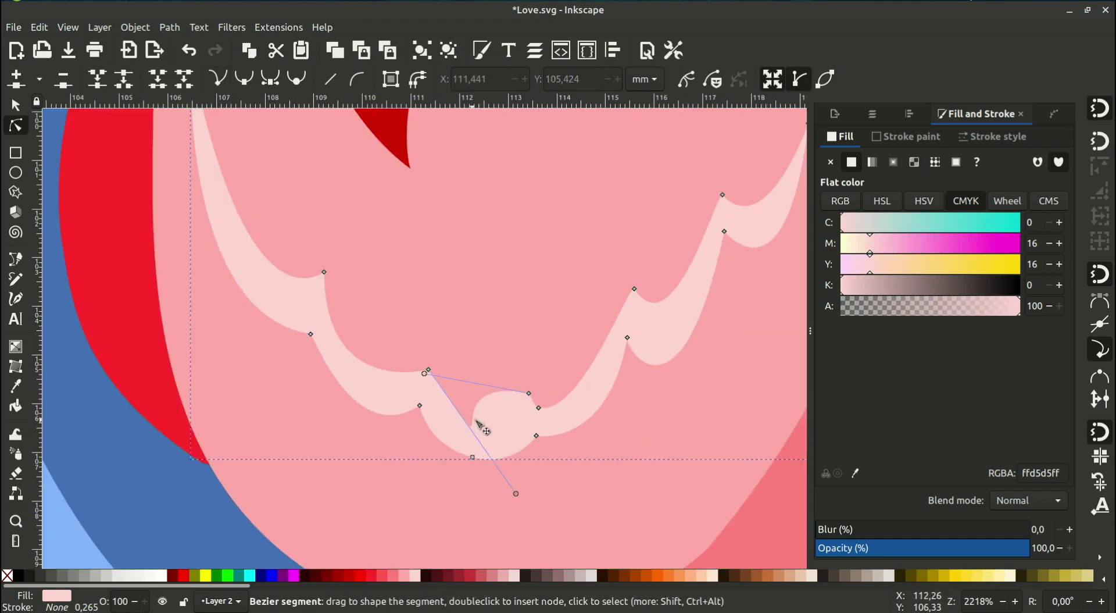
pyautogui.click(529, 395)
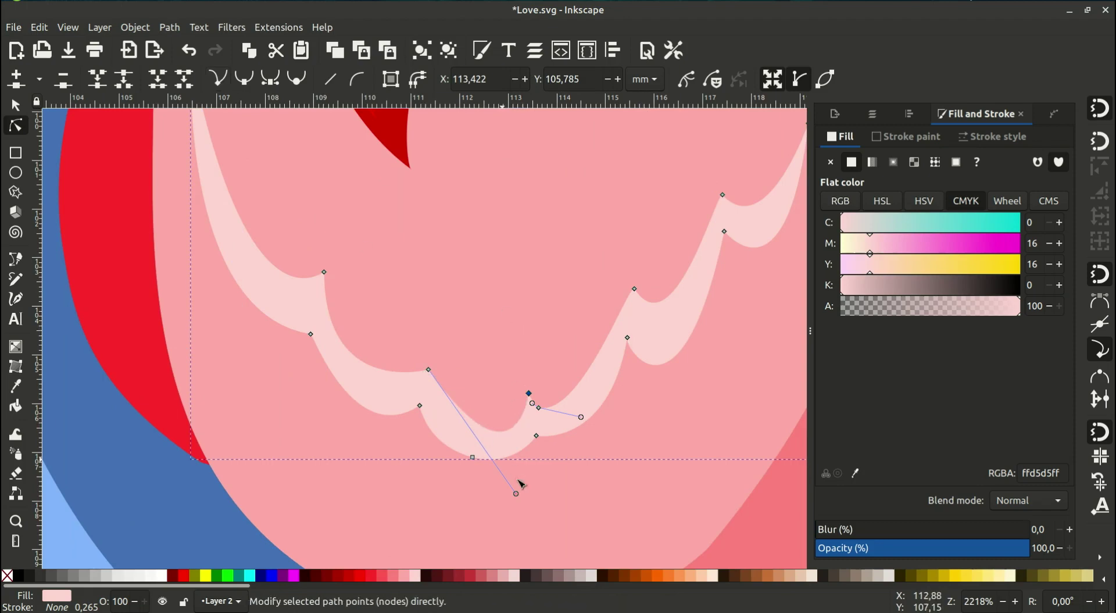
pyautogui.moveTo(516, 494); pyautogui.dragTo(487, 475)
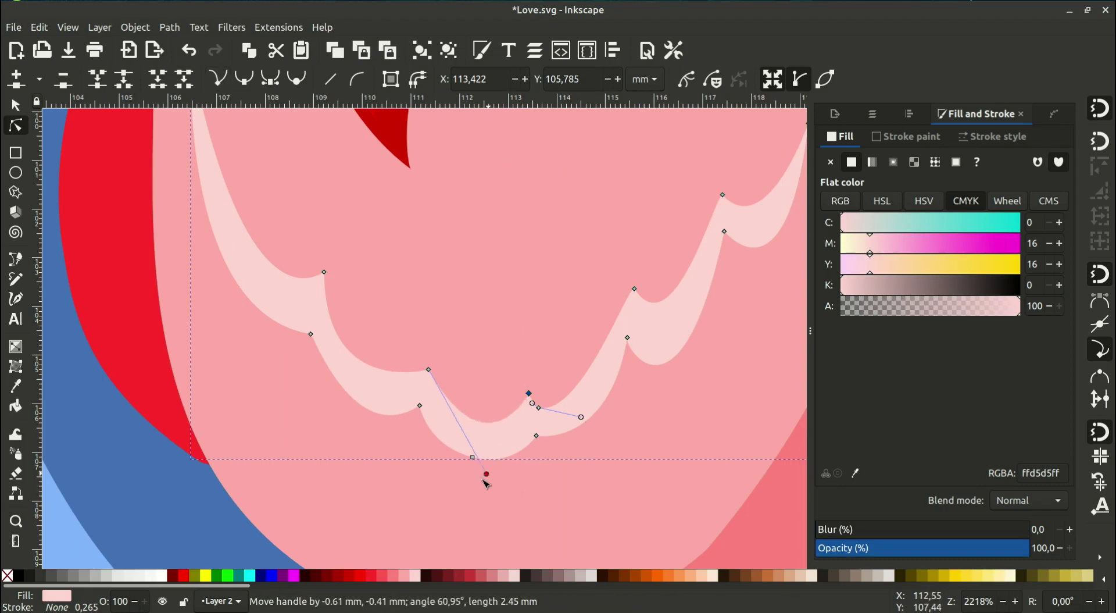
pyautogui.click(541, 424)
pyautogui.moveTo(591, 320)
pyautogui.mouseDown()
pyautogui.moveTo(603, 345)
pyautogui.moveTo(641, 329)
pyautogui.mouseUp()
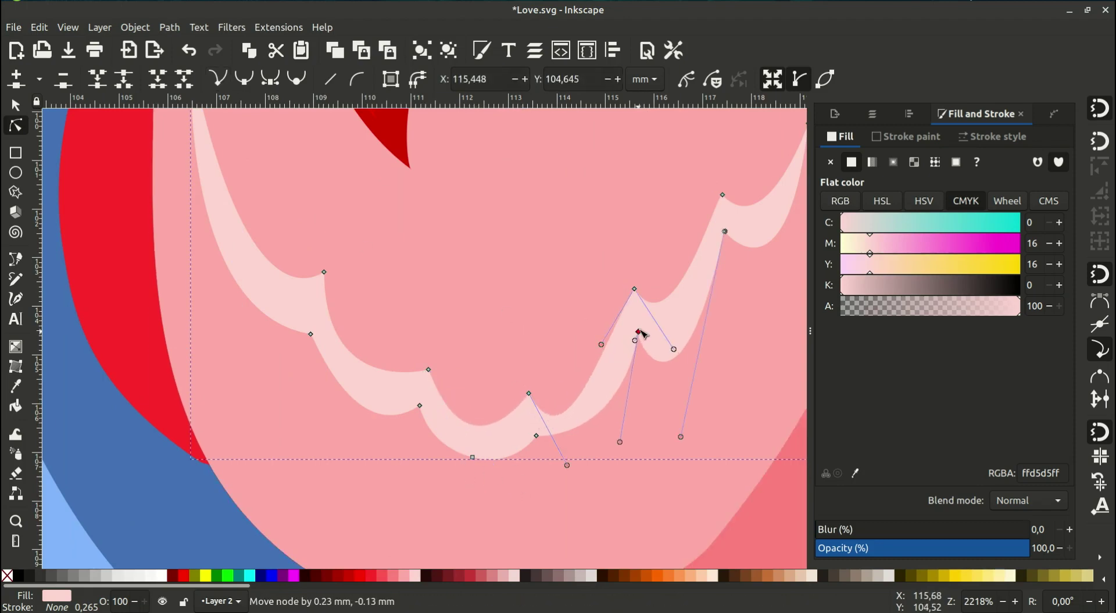
pyautogui.moveTo(538, 453); pyautogui.dragTo(552, 466)
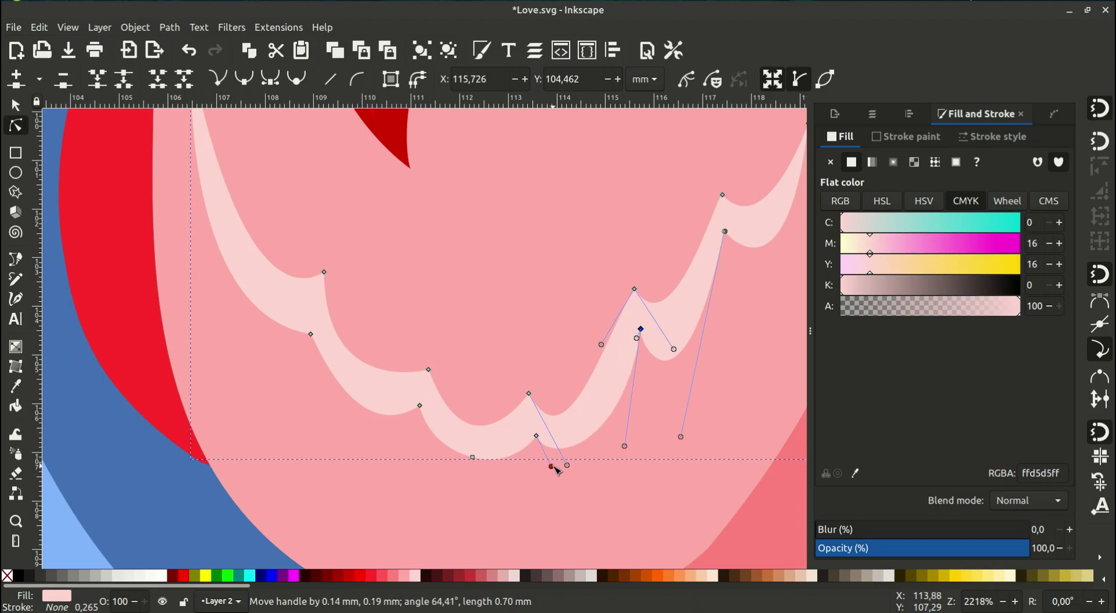
pyautogui.click(571, 406)
# Give the heart a flat #FF5555 red fill and remove its black stroke
pyautogui.scroll(-2, 584, 386)
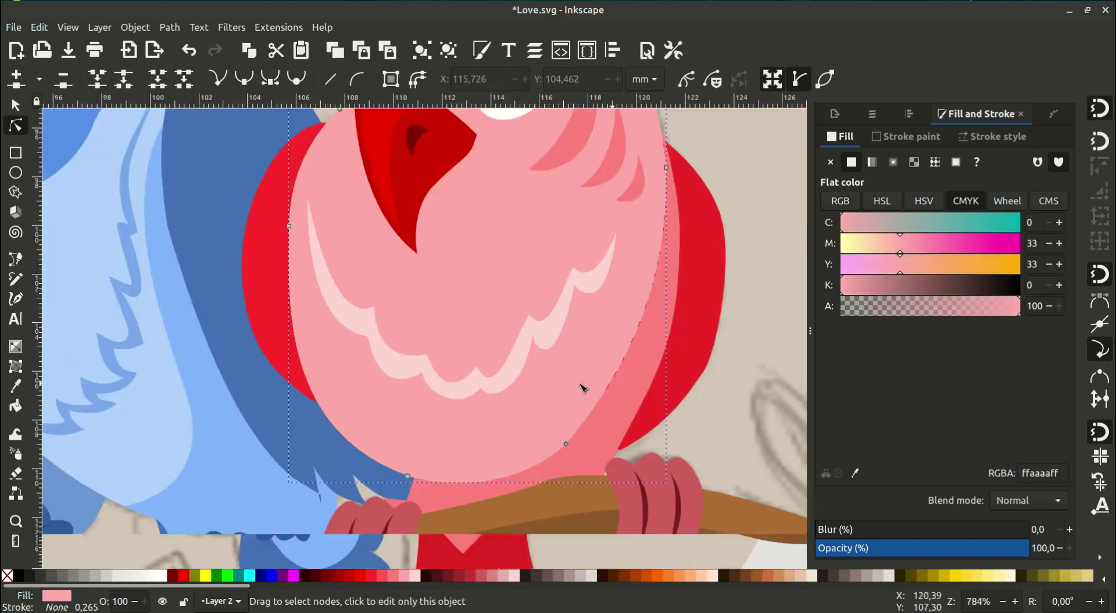
pyautogui.scroll(-2, 558, 367)
pyautogui.scroll(-3, 491, 360)
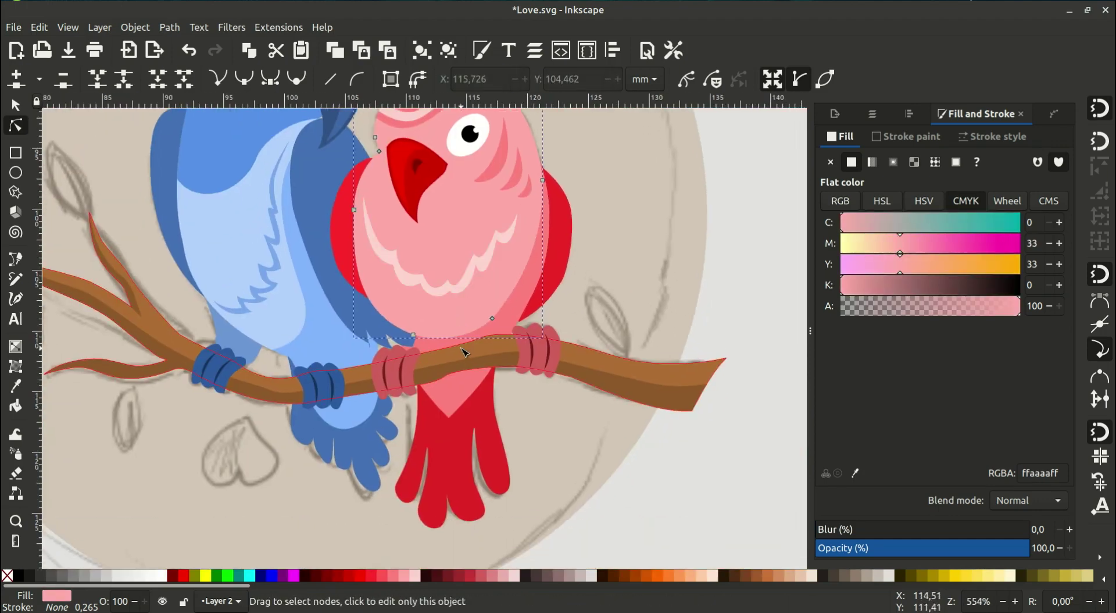
pyautogui.scroll(-4, 467, 350)
pyautogui.click(204, 271)
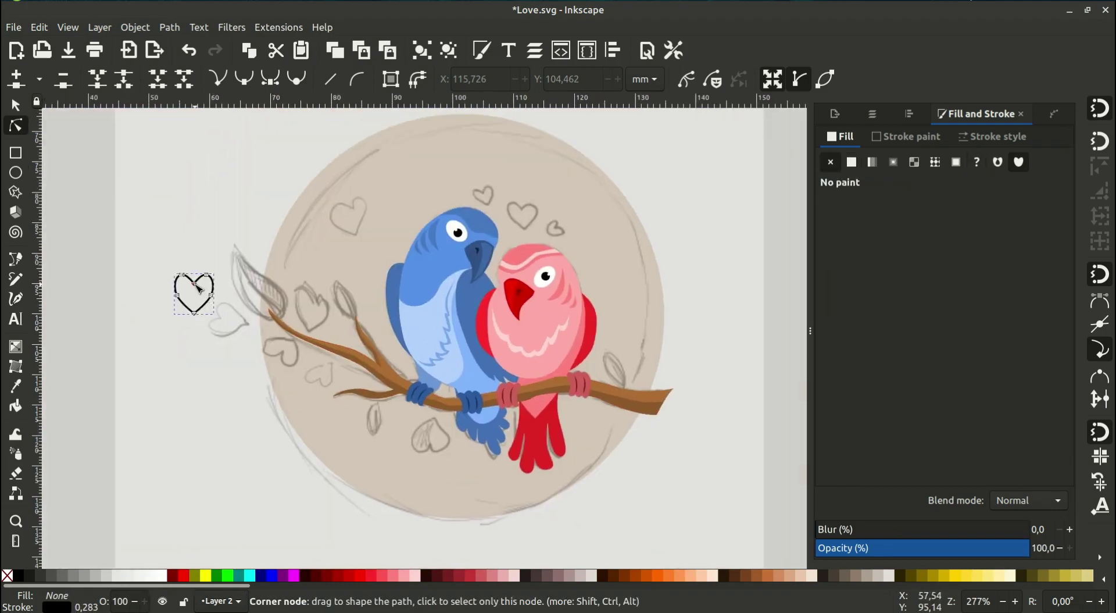
pyautogui.press('s')
pyautogui.scroll(4, 205, 269)
pyautogui.click(380, 575)
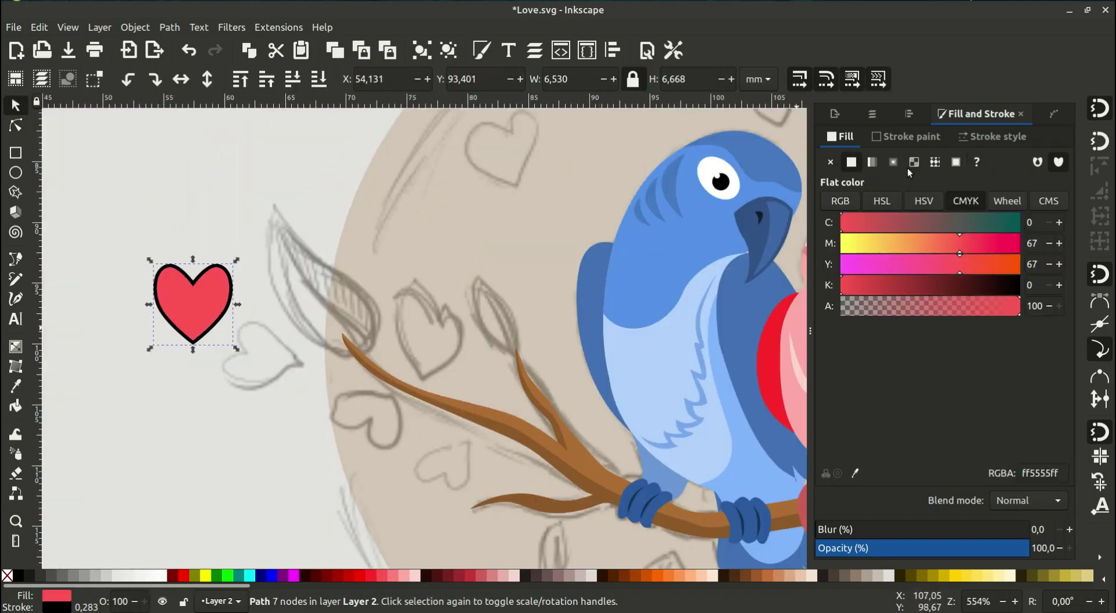
pyautogui.click(907, 136)
pyautogui.click(830, 161)
# Tilt the heart slightly and place it at the upper left of the birds
pyautogui.moveTo(206, 331); pyautogui.dragTo(536, 234)
pyautogui.scroll(-4, 299, 273)
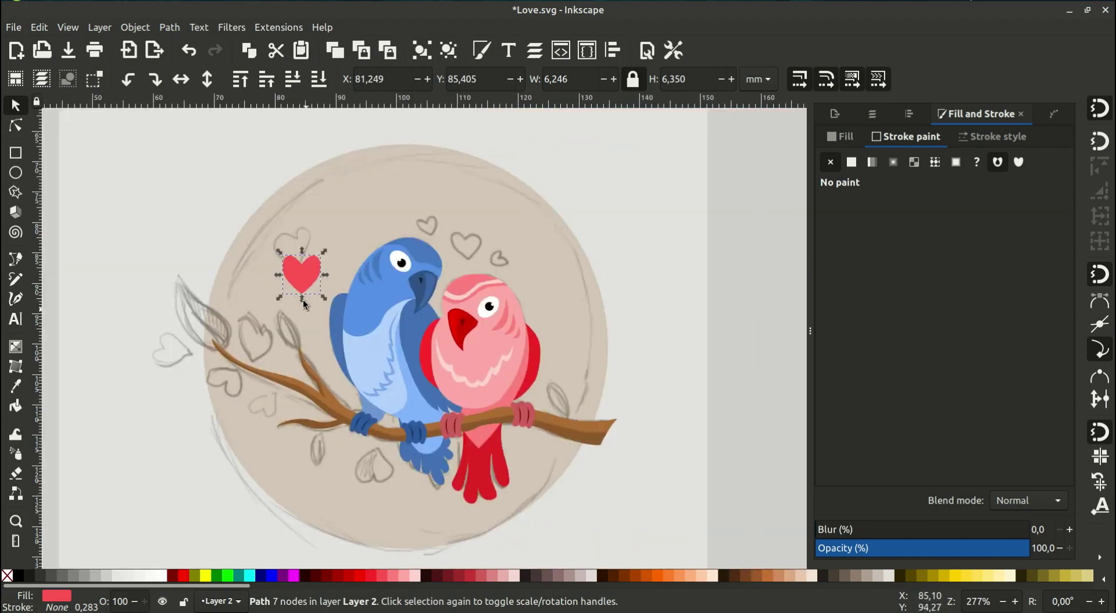
pyautogui.scroll(4, 299, 273)
pyautogui.press('[')
pyautogui.moveTo(310, 257)
pyautogui.mouseDown()
pyautogui.moveTo(295, 204)
pyautogui.moveTo(422, 180)
pyautogui.mouseUp()
# Duplicate the heart, shrink a copy to about 60%, and enlarge another down-right
pyautogui.rightClick(296, 204)
pyautogui.click(326, 291)
pyautogui.scroll(1, 422, 180)
pyautogui.moveTo(291, 216)
pyautogui.mouseDown()
pyautogui.moveTo(259, 266)
pyautogui.moveTo(401, 229)
pyautogui.moveTo(506, 255)
pyautogui.moveTo(549, 212)
pyautogui.mouseUp()
pyautogui.rightClick(426, 235)
pyautogui.click(456, 323)
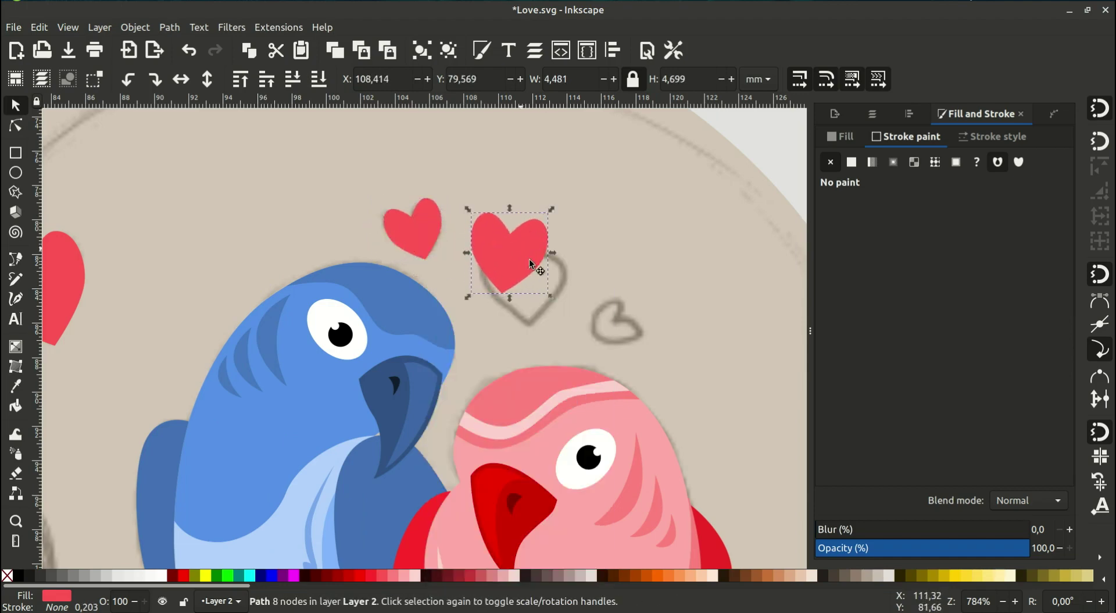
pyautogui.moveTo(530, 261)
pyautogui.mouseDown()
pyautogui.moveTo(545, 291)
pyautogui.moveTo(635, 301)
pyautogui.mouseUp()
# Add a half-size heart copy rotated about 26°
pyautogui.rightClick(542, 290)
pyautogui.click(572, 319)
pyautogui.moveTo(625, 262)
pyautogui.mouseDown()
pyautogui.moveTo(615, 296)
pyautogui.moveTo(628, 324)
pyautogui.mouseUp()
pyautogui.click(593, 314)
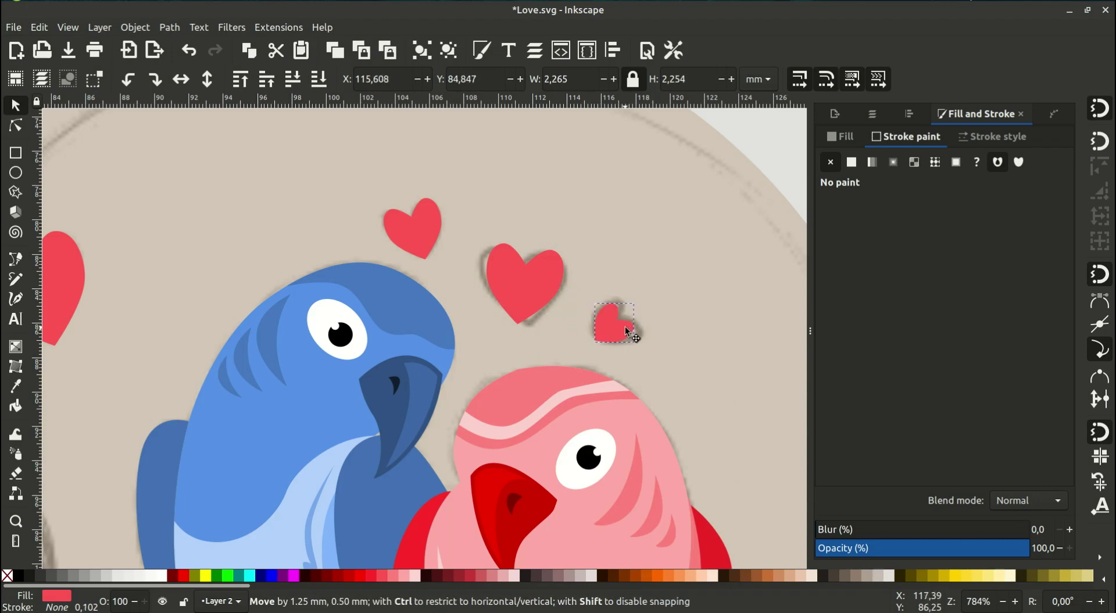
pyautogui.click(731, 302)
pyautogui.press('-')
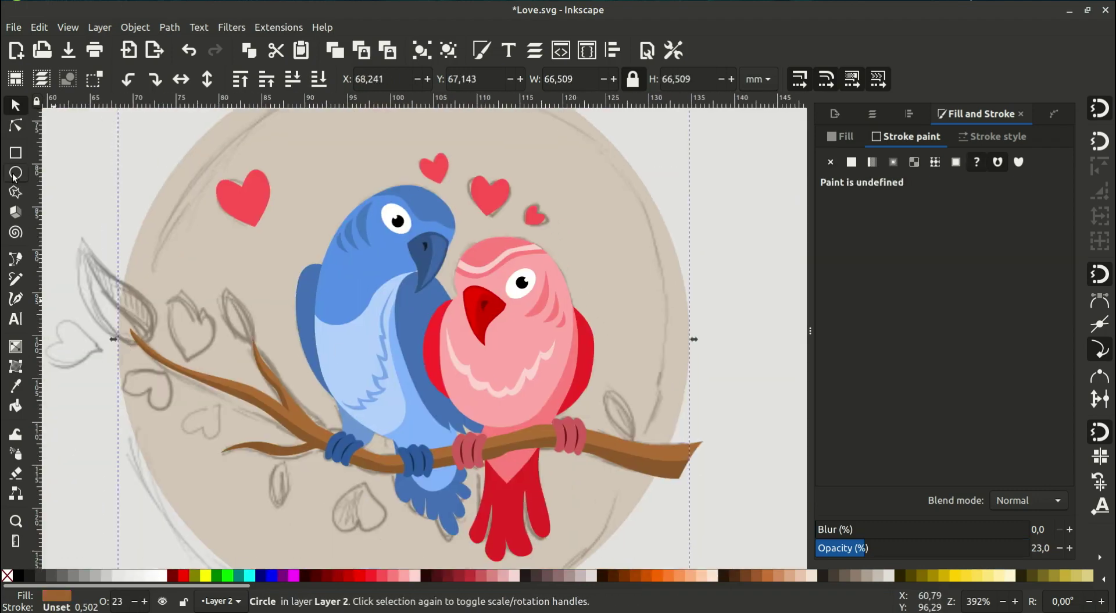
# Draw a circle left of the artwork and duplicate it, offset right so the two overlap
pyautogui.click(15, 172)
pyautogui.moveTo(163, 215); pyautogui.dragTo(264, 316)
pyautogui.rightClick(221, 232)
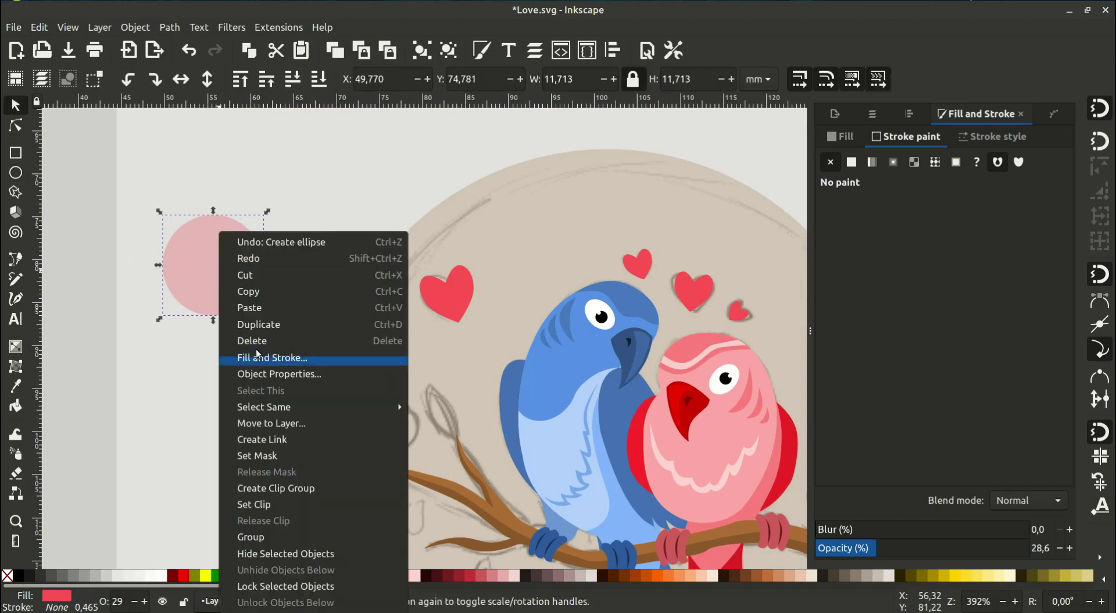
pyautogui.click(259, 324)
pyautogui.moveTo(203, 292); pyautogui.dragTo(267, 291)
# Intersect the two circles into a lens-shaped leaf and fill it light green
pyautogui.keyDown('shift'); pyautogui.click(204, 276); pyautogui.keyUp('shift')
pyautogui.click(169, 27)
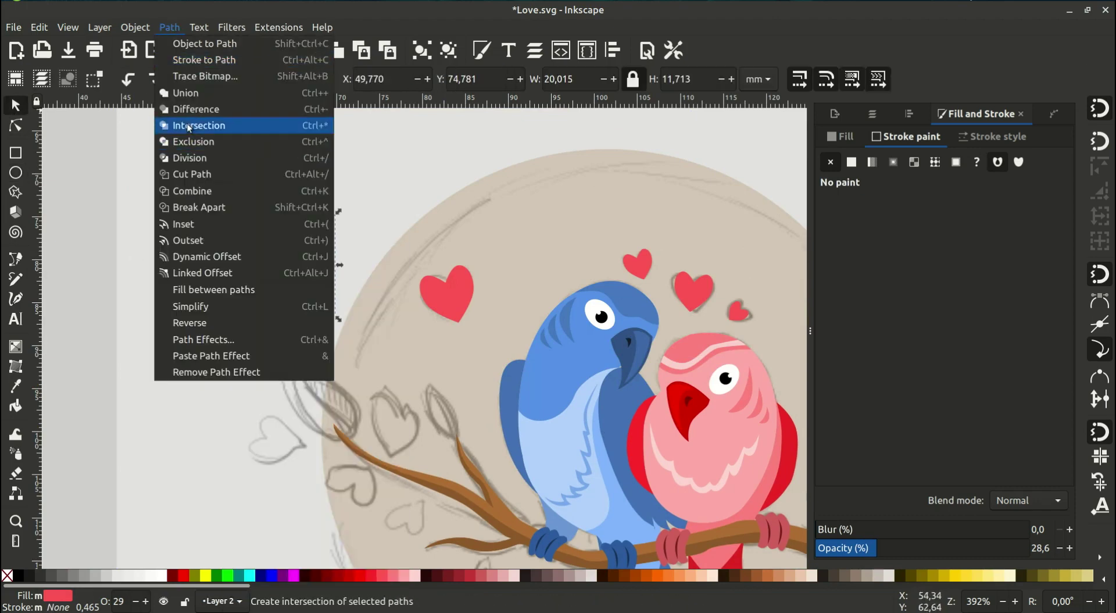
pyautogui.click(189, 125)
pyautogui.scroll(-5, 508, 584)
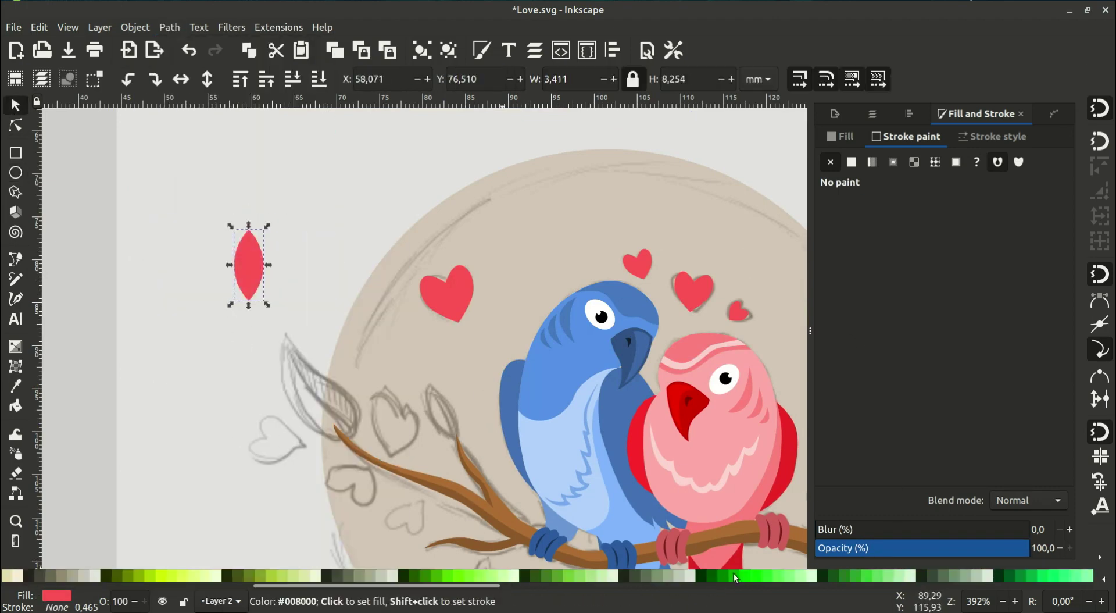
pyautogui.click(509, 575)
pyautogui.scroll(-2, 262, 262)
pyautogui.hscroll(2, 261, 261)
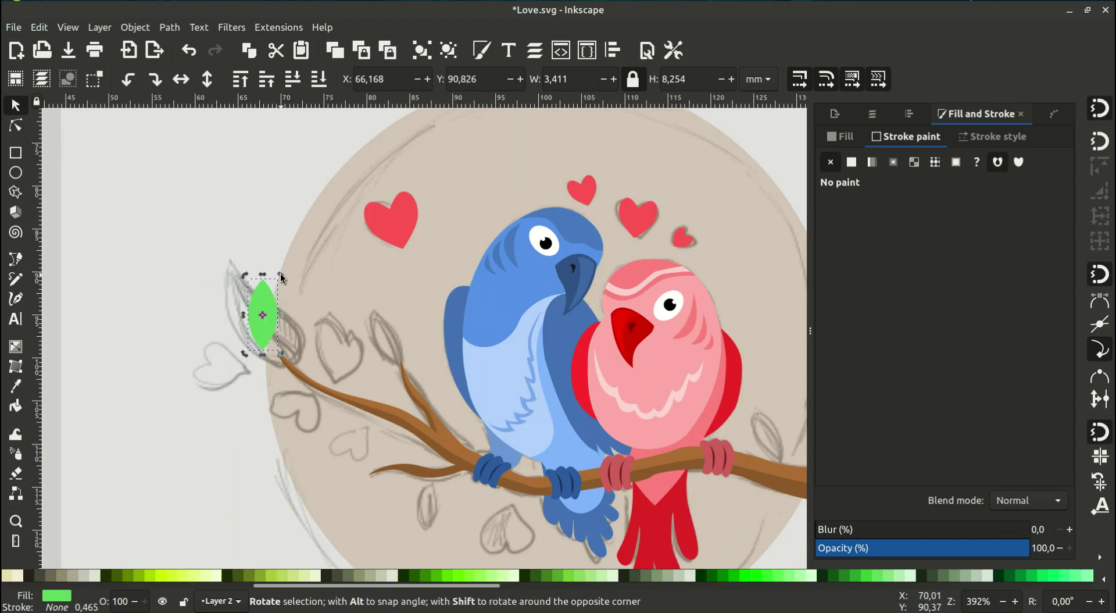
# Finish tilting the leaf, then duplicate it and shrink the copy onto the smaller twig
pyautogui.scroll(1, 265, 272)
pyautogui.moveTo(265, 271)
pyautogui.mouseDown()
pyautogui.moveTo(343, 212)
pyautogui.moveTo(326, 222)
pyautogui.mouseUp()
pyautogui.scroll(1, 244, 290)
pyautogui.rightClick(210, 231)
pyautogui.click(241, 313)
pyautogui.moveTo(312, 274); pyautogui.dragTo(383, 273)
# Duplicate the leaf and place the copy near the branch's right end
pyautogui.click(418, 294)
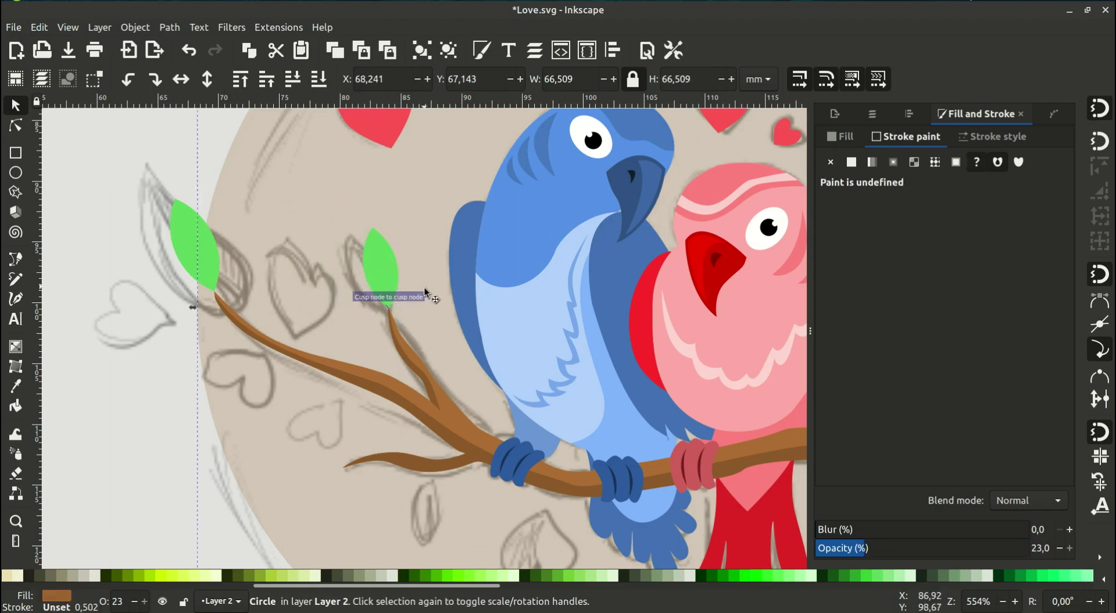
pyautogui.scroll(-2, 317, 291)
pyautogui.hscroll(3, 267, 310)
pyautogui.rightClick(213, 233)
pyautogui.click(256, 252)
pyautogui.moveTo(213, 237); pyautogui.dragTo(493, 307)
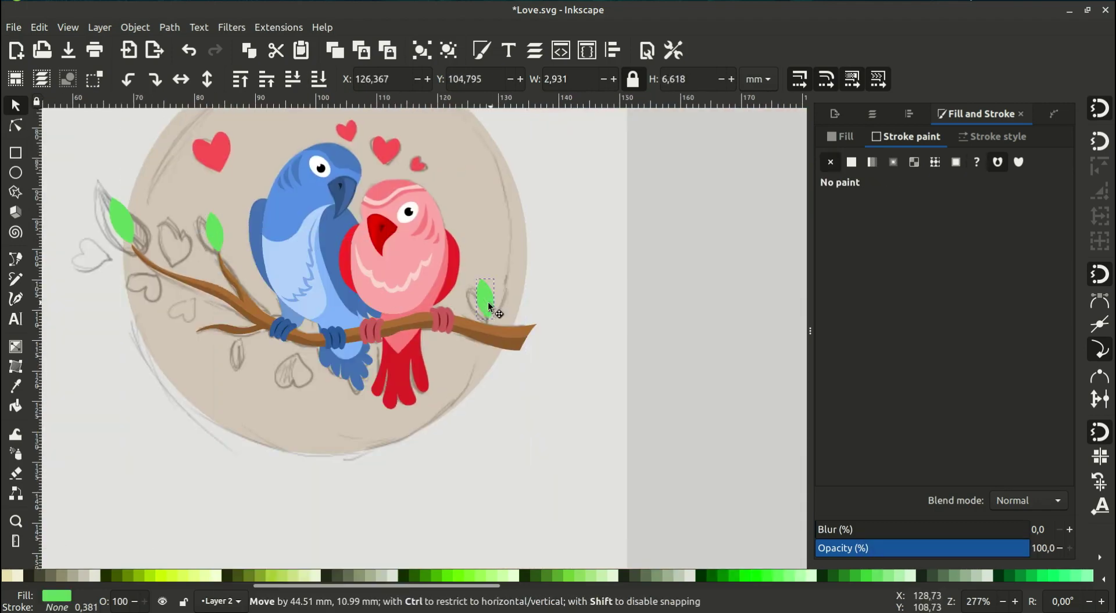
pyautogui.scroll(3, 493, 306)
# Duplicate the top heart, move the copy below the branch and rotate it about 133°
pyautogui.click(532, 321)
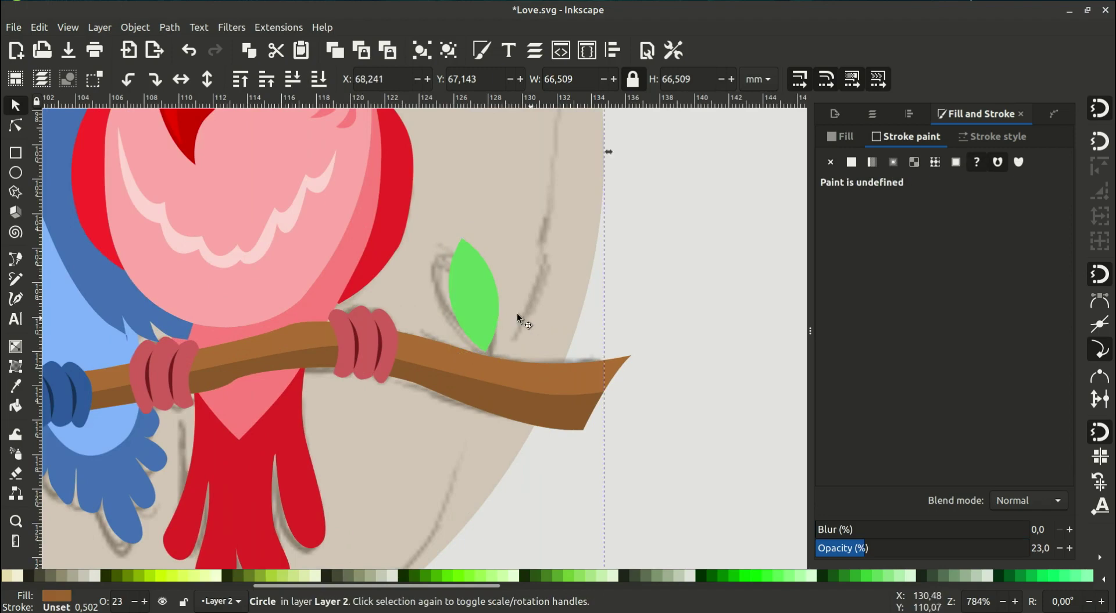
pyautogui.scroll(-2, 517, 312)
pyautogui.hscroll(-4, 274, 374)
pyautogui.rightClick(266, 154)
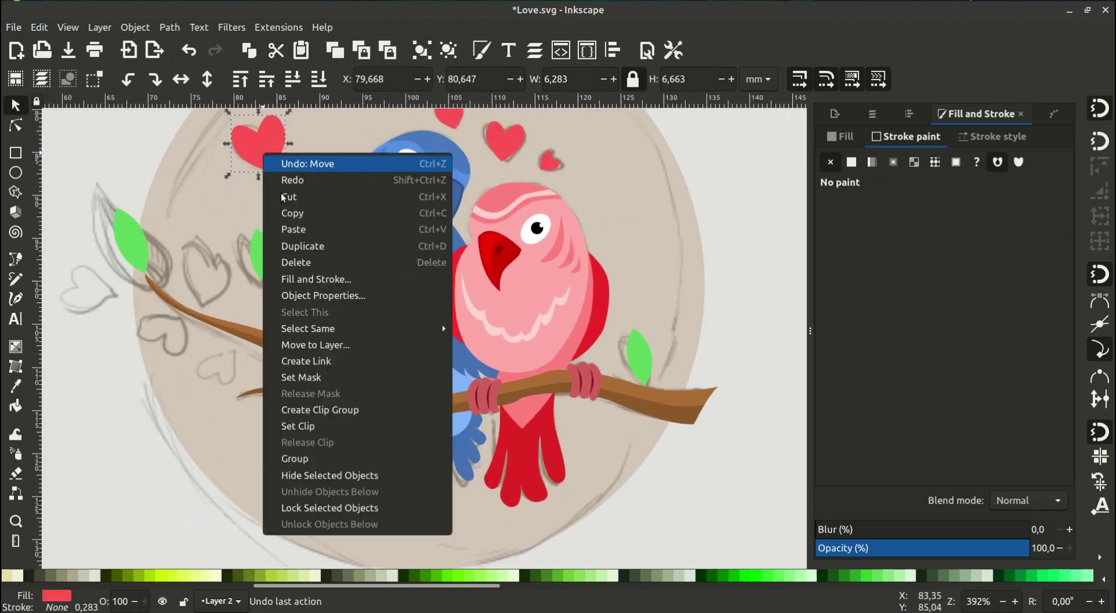
pyautogui.click(303, 246)
pyautogui.moveTo(260, 145); pyautogui.dragTo(316, 452)
pyautogui.click(317, 452)
pyautogui.scroll(1, 316, 452)
pyautogui.moveTo(356, 495); pyautogui.dragTo(313, 393)
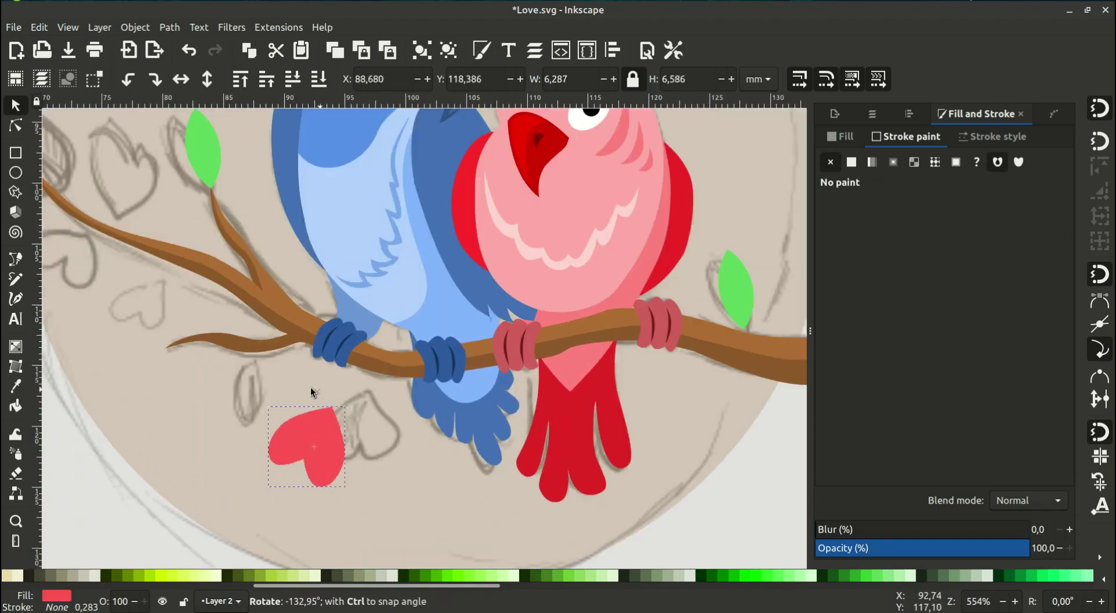
pyautogui.moveTo(351, 441); pyautogui.dragTo(365, 426)
# Duplicate the red heart and move the copy down-left beside the leaves
pyautogui.scroll(5, 365, 426)
pyautogui.scroll(1, 358, 305)
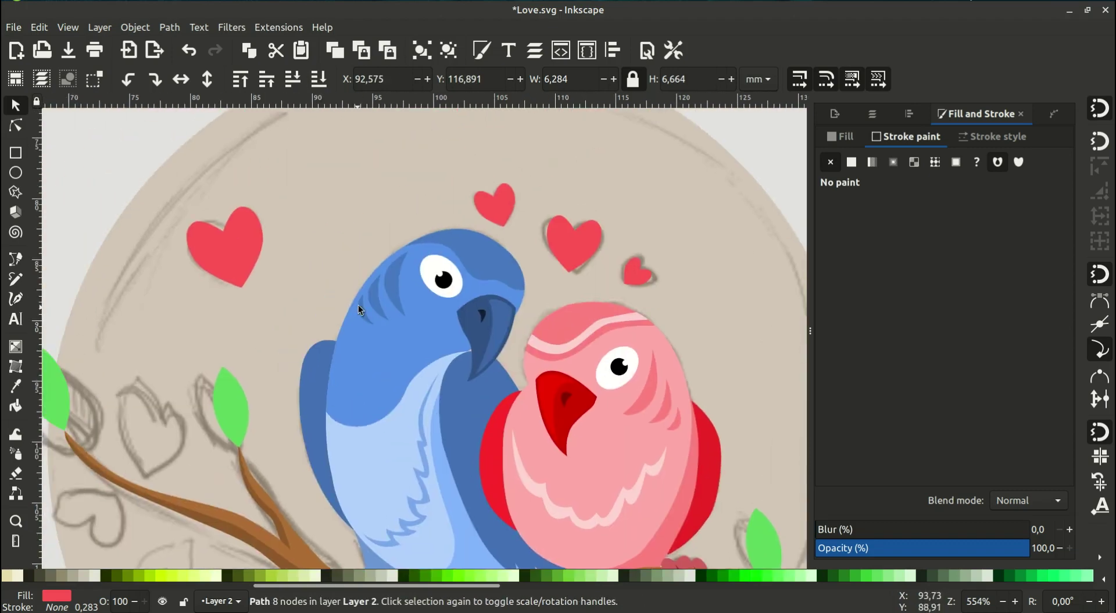
pyautogui.hscroll(-3, 358, 305)
pyautogui.rightClick(313, 209)
pyautogui.click(384, 304)
pyautogui.moveTo(355, 197); pyautogui.dragTo(317, 343)
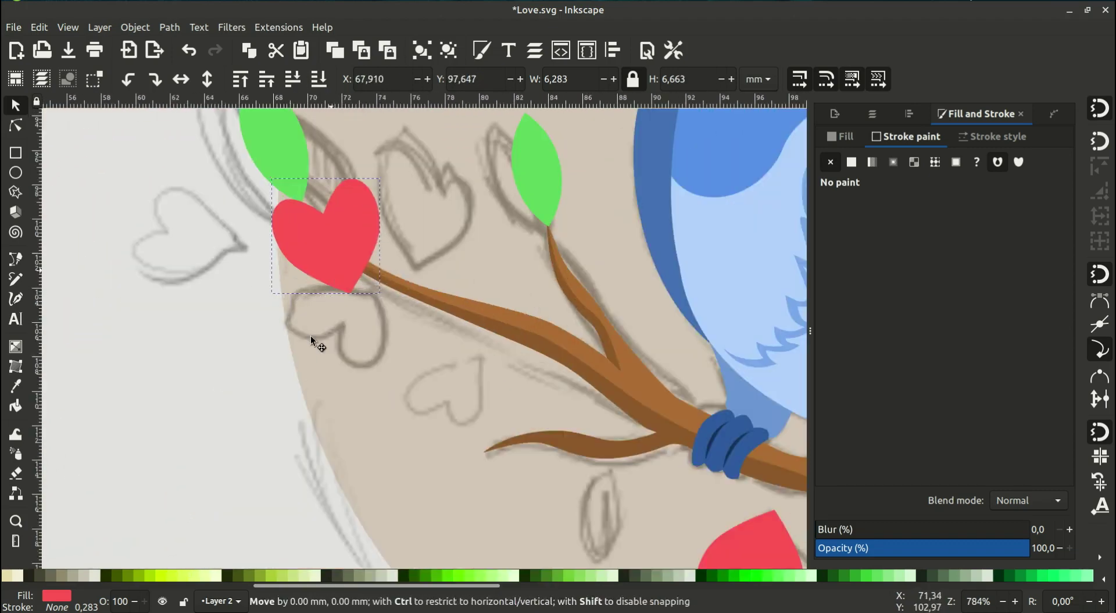
pyautogui.scroll(1, 316, 344)
# Duplicate the green leaf and move the copy down-left
pyautogui.rightClick(236, 315)
pyautogui.click(267, 324)
pyautogui.moveTo(240, 325); pyautogui.dragTo(186, 346)
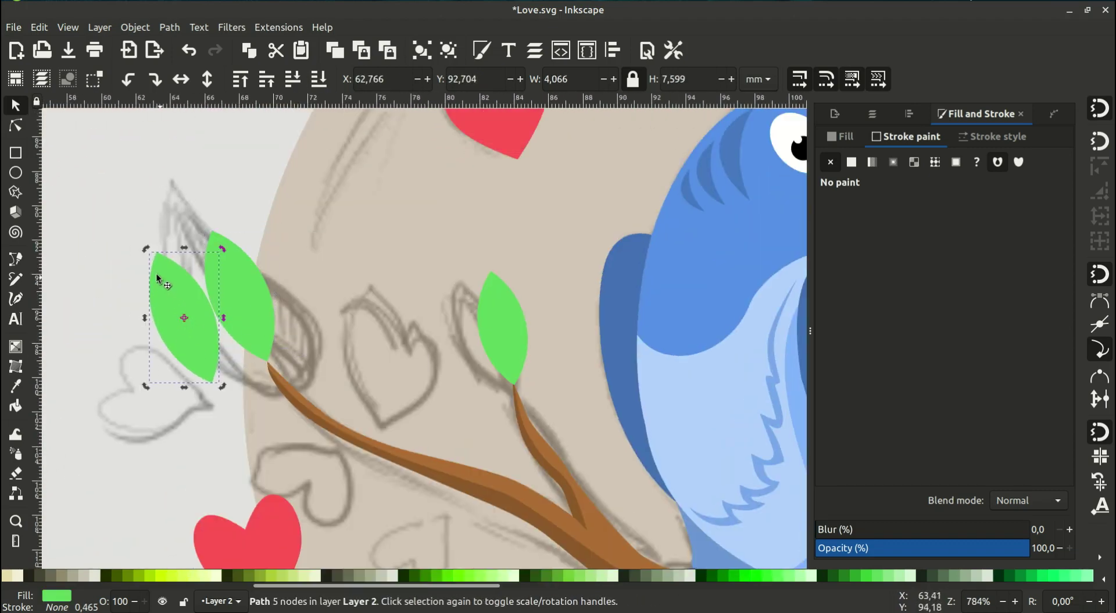
# Rotate, shrink and position the leaf copies beside the stem and lower twig
pyautogui.moveTo(146, 248); pyautogui.dragTo(129, 289)
pyautogui.moveTo(123, 367)
pyautogui.mouseDown()
pyautogui.moveTo(138, 354)
pyautogui.moveTo(169, 398)
pyautogui.moveTo(154, 378)
pyautogui.mouseUp()
pyautogui.moveTo(242, 385)
pyautogui.mouseDown()
pyautogui.moveTo(236, 351)
pyautogui.moveTo(221, 369)
pyautogui.mouseUp()
pyautogui.click(254, 328)
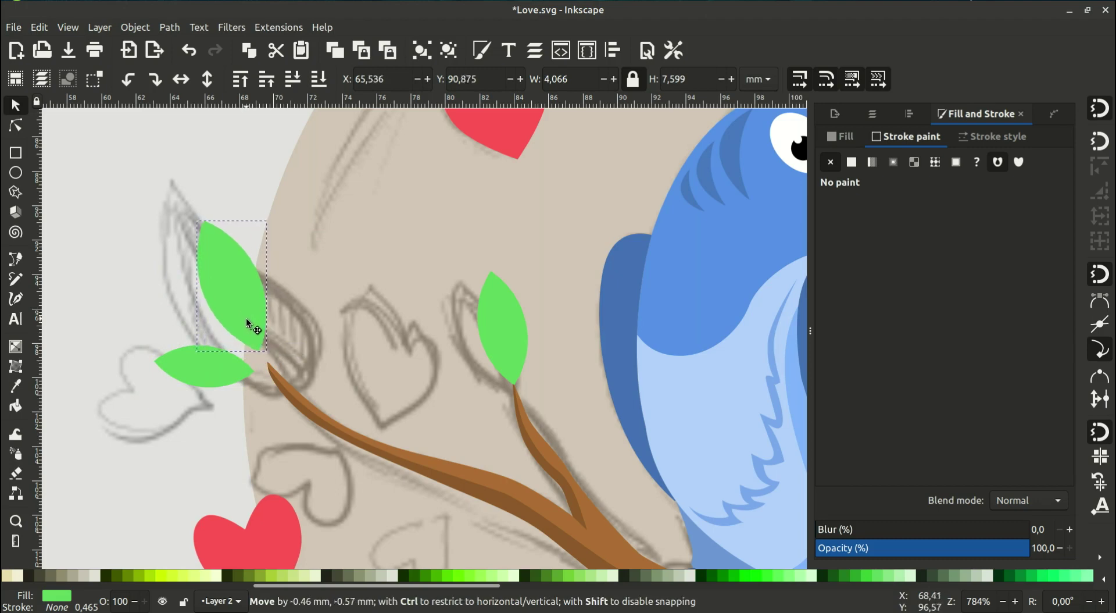
pyautogui.moveTo(254, 328); pyautogui.dragTo(345, 343)
pyautogui.click(221, 367)
pyautogui.moveTo(393, 315)
pyautogui.mouseDown()
pyautogui.moveTo(367, 287)
pyautogui.moveTo(343, 314)
pyautogui.mouseUp()
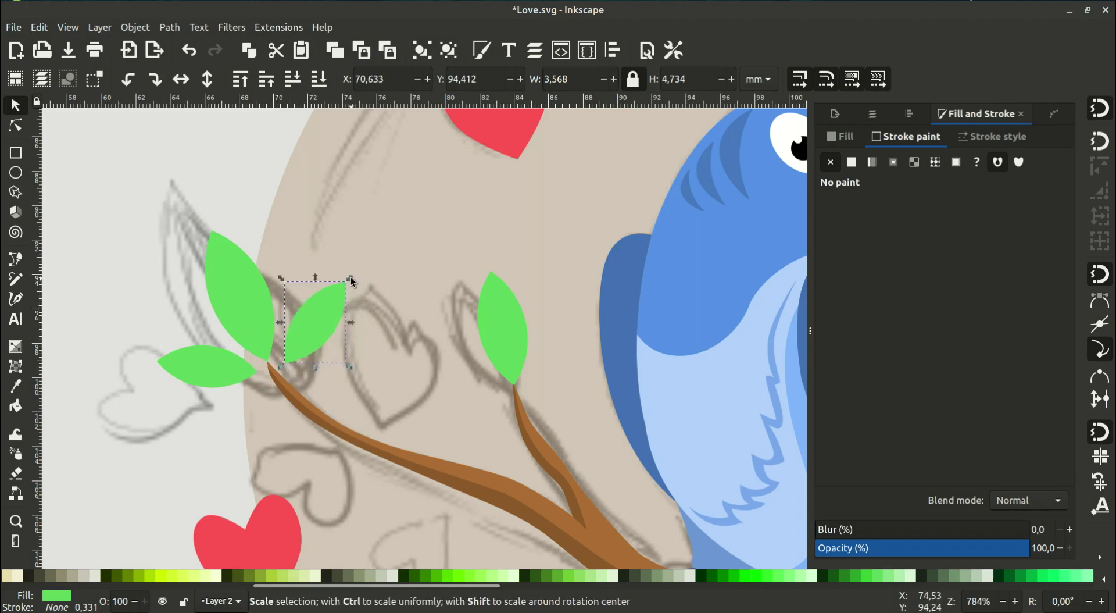
# Duplicate a leaf, move the copy onto the twig and rotate it to fan out
pyautogui.rightClick(317, 320)
pyautogui.click(349, 356)
pyautogui.moveTo(314, 323); pyautogui.dragTo(394, 373)
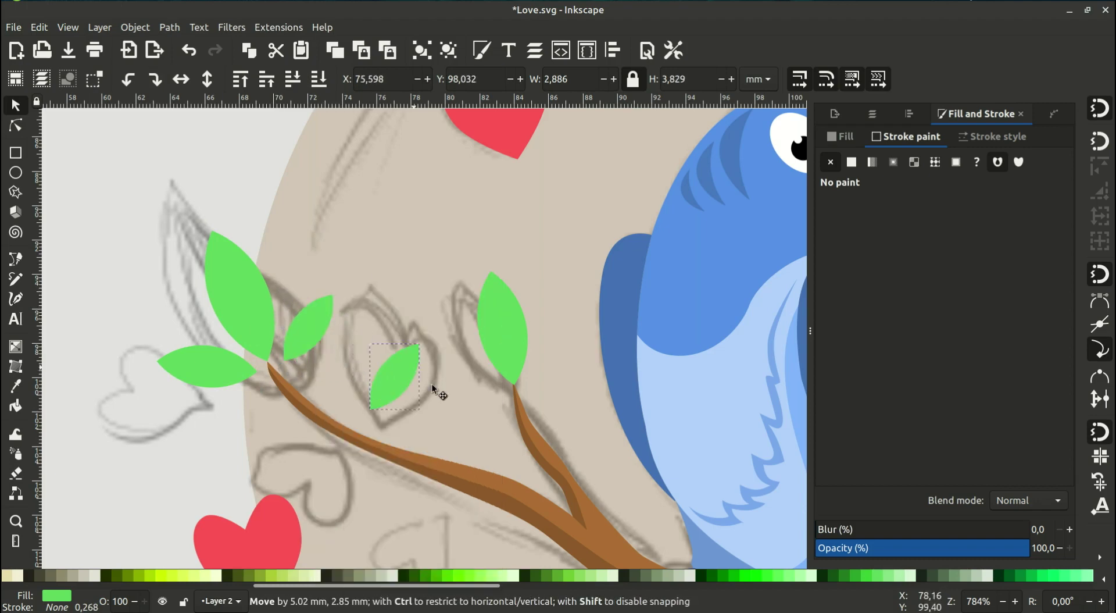
pyautogui.click(349, 308)
pyautogui.moveTo(386, 281)
pyautogui.mouseDown()
pyautogui.moveTo(401, 329)
pyautogui.moveTo(351, 530)
pyautogui.mouseUp()
# Duplicate another leaf, rotate the copy and nudge it onto the twig tip
pyautogui.rightClick(400, 353)
pyautogui.click(443, 321)
pyautogui.scroll(1, 282, 327)
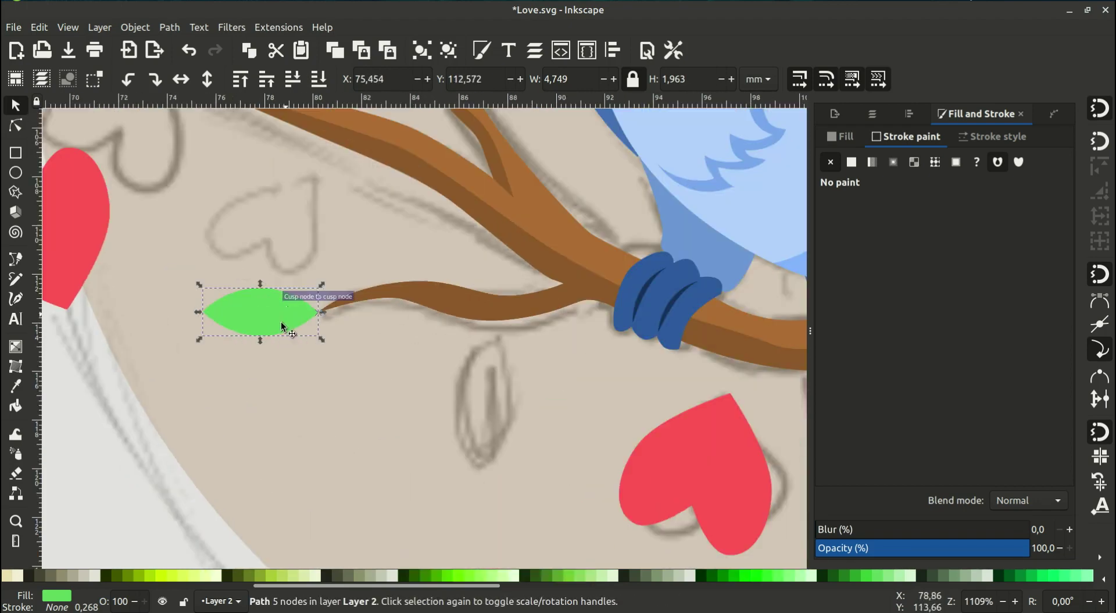
pyautogui.moveTo(199, 343); pyautogui.dragTo(219, 364)
pyautogui.moveTo(256, 326)
pyautogui.mouseDown()
pyautogui.moveTo(274, 324)
pyautogui.moveTo(331, 228)
pyautogui.mouseUp()
# Add two more leaf copies, placing an upright one just below the branch tip
pyautogui.rightClick(295, 329)
pyautogui.click(335, 333)
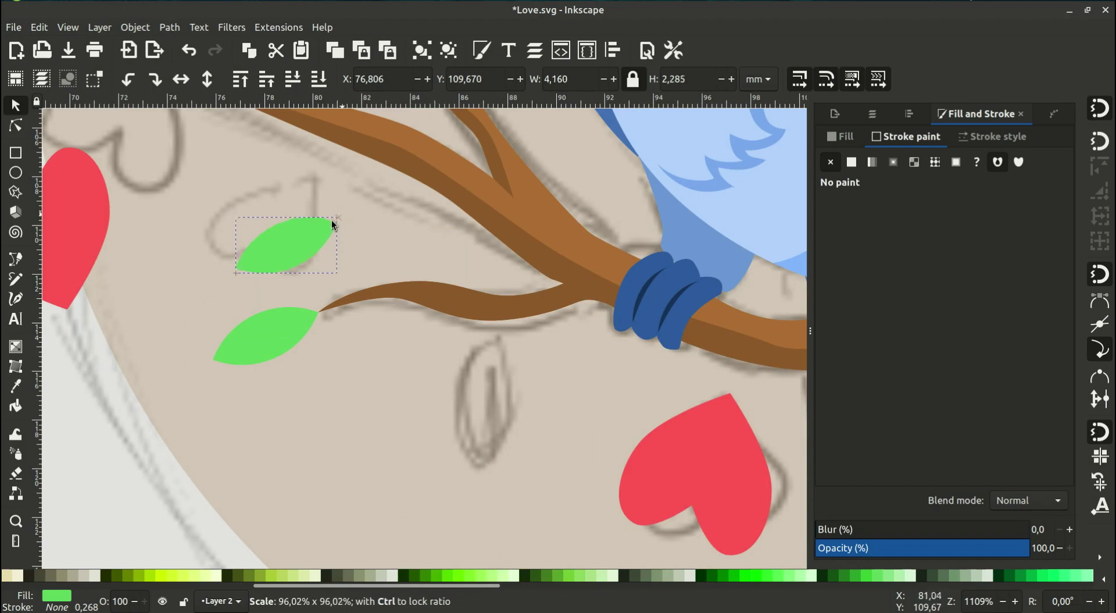
pyautogui.moveTo(296, 264)
pyautogui.mouseDown()
pyautogui.moveTo(302, 291)
pyautogui.moveTo(374, 379)
pyautogui.moveTo(366, 385)
pyautogui.mouseUp()
pyautogui.rightClick(308, 294)
pyautogui.click(335, 319)
pyautogui.click(349, 372)
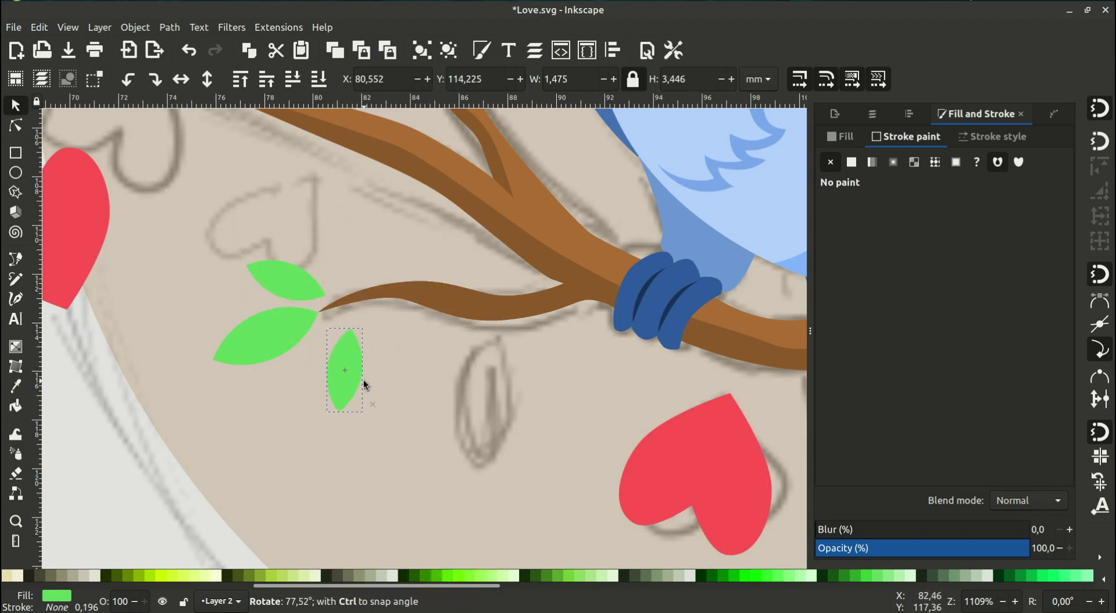
pyautogui.moveTo(349, 348)
pyautogui.mouseDown()
pyautogui.moveTo(331, 339)
pyautogui.moveTo(463, 403)
pyautogui.mouseUp()
# Duplicate and resize a horizontal leaf, then zoom to fit the page
pyautogui.rightClick(333, 339)
pyautogui.click(336, 336)
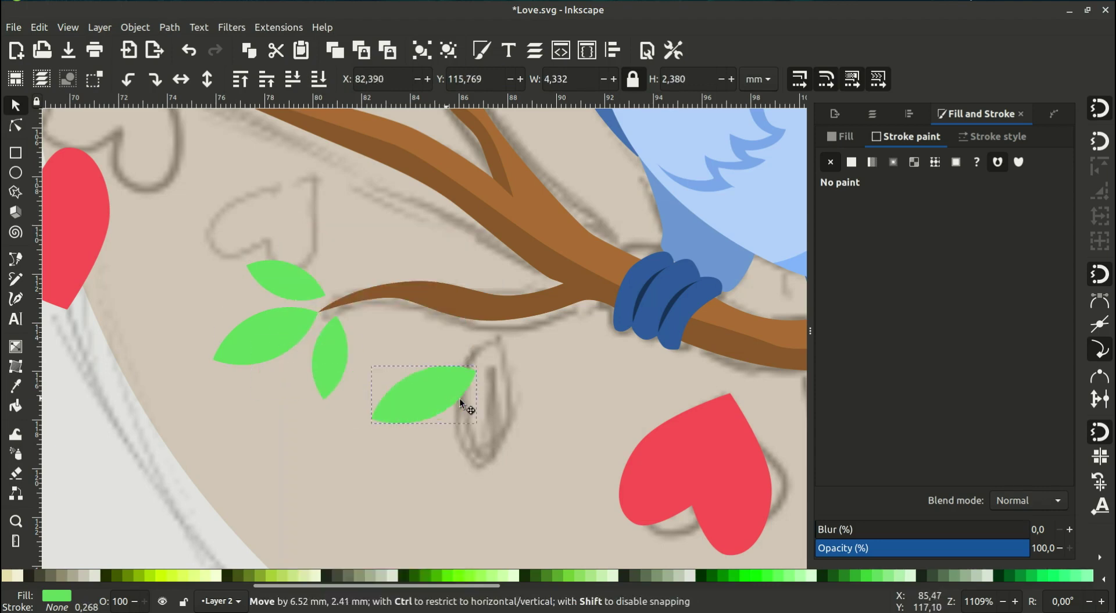
pyautogui.moveTo(494, 365)
pyautogui.mouseDown()
pyautogui.moveTo(504, 361)
pyautogui.moveTo(477, 326)
pyautogui.moveTo(501, 365)
pyautogui.mouseUp()
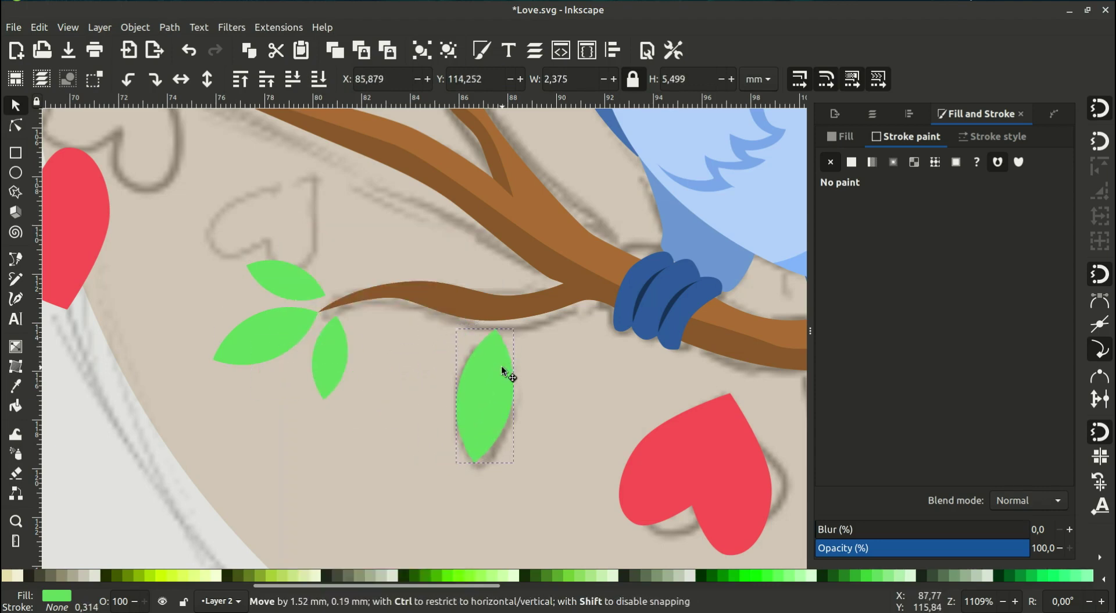
pyautogui.click(556, 388)
pyautogui.press('5')
pyautogui.scroll(1, 442, 378)
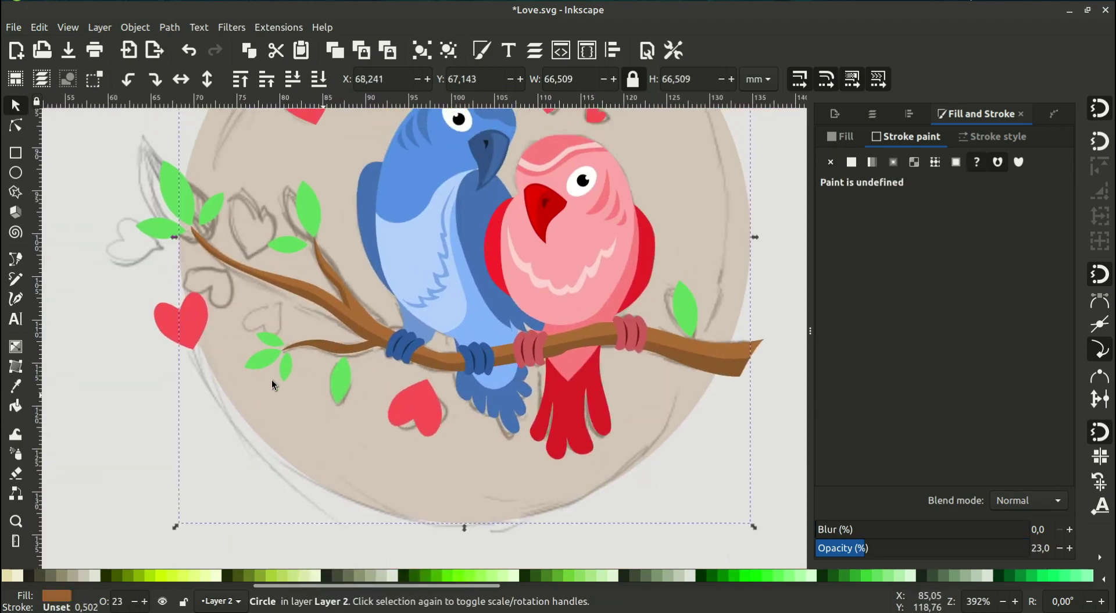
# Rotate the left red heart so it points right
pyautogui.scroll(1, 266, 355)
pyautogui.click(231, 353)
pyautogui.click(231, 353)
pyautogui.moveTo(196, 385); pyautogui.dragTo(270, 400)
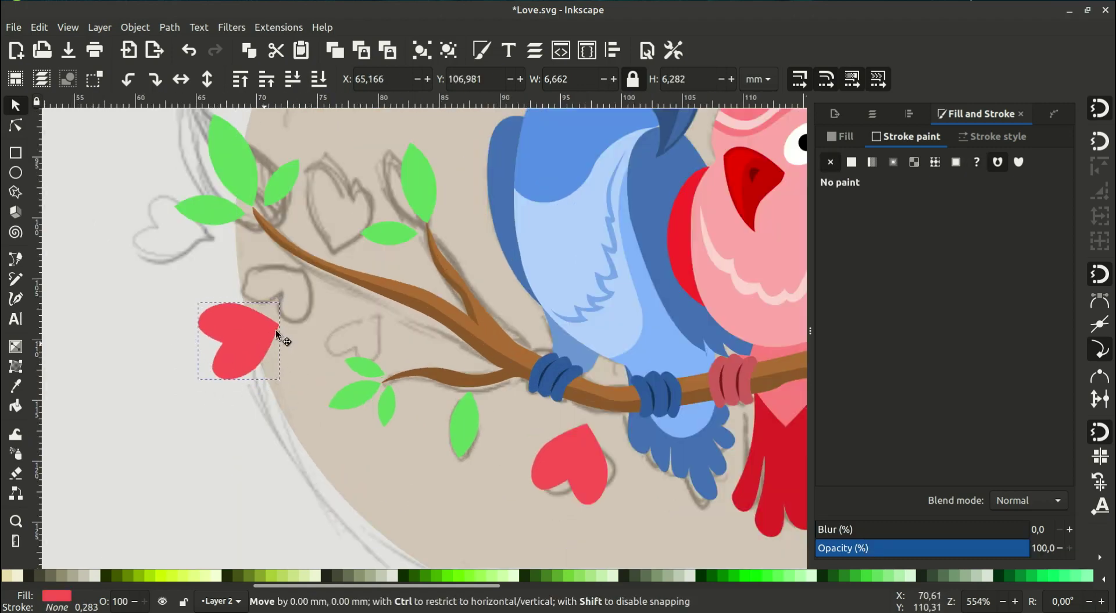
pyautogui.moveTo(275, 330); pyautogui.dragTo(295, 292)
pyautogui.scroll(3, 294, 292)
# Duplicate the top heart, shrink the copy to about 72% and place it on the branch
pyautogui.rightClick(399, 141)
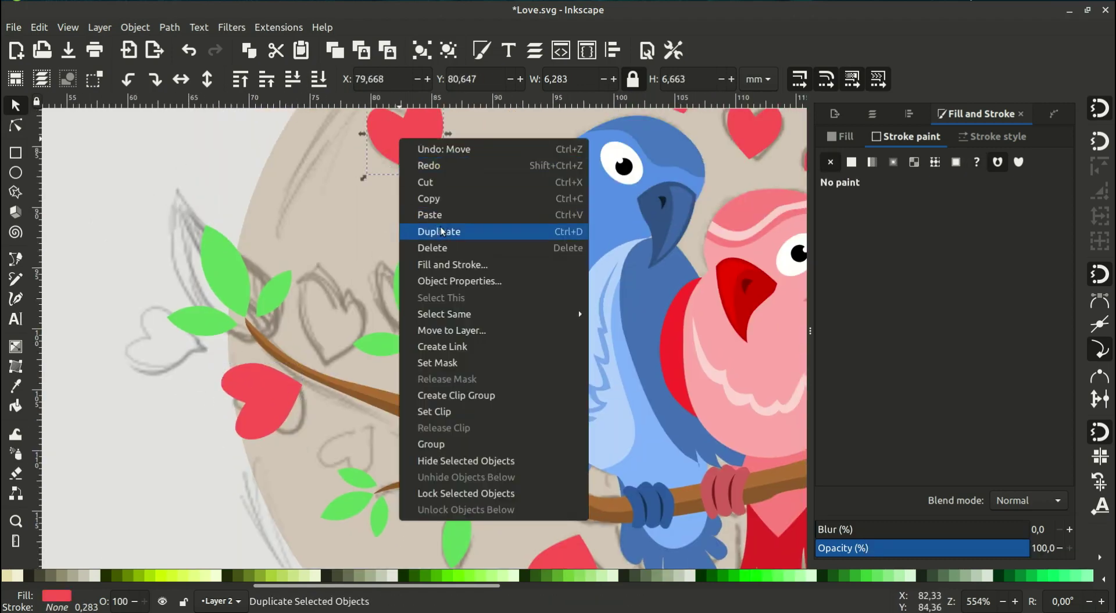
pyautogui.click(441, 232)
pyautogui.moveTo(425, 136); pyautogui.dragTo(384, 233)
pyautogui.moveTo(399, 189); pyautogui.dragTo(387, 208)
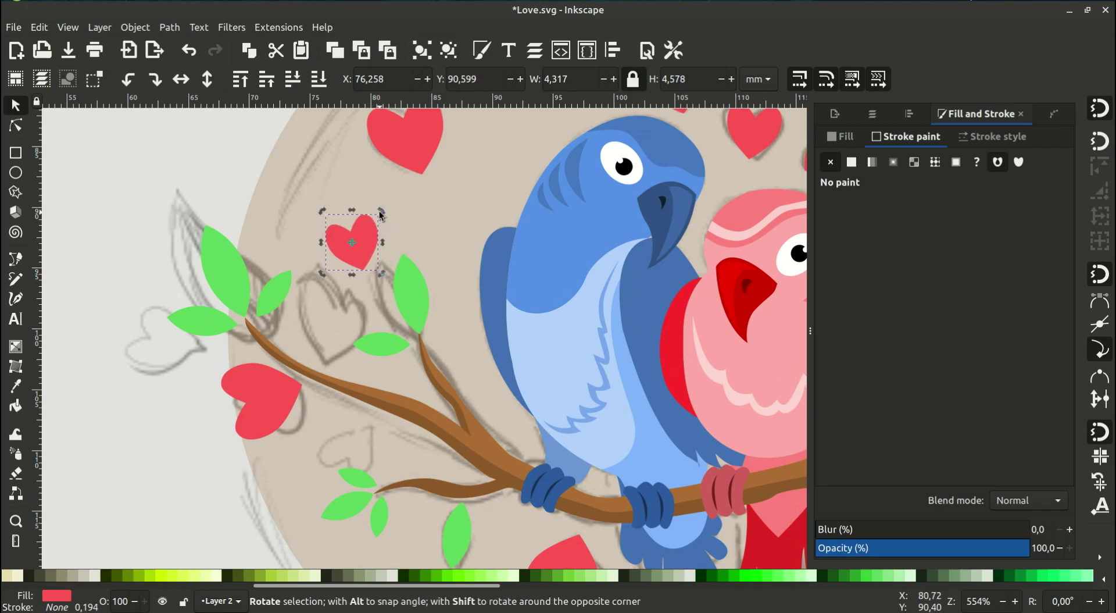
pyautogui.moveTo(375, 249)
pyautogui.mouseDown()
pyautogui.moveTo(329, 332)
pyautogui.moveTo(391, 433)
pyautogui.mouseUp()
# Duplicate the small heart, tilt the copy and set it on the branch
pyautogui.rightClick(323, 348)
pyautogui.click(355, 322)
pyautogui.keyDown('ctrl'); pyautogui.scroll(1, 390, 433); pyautogui.keyUp('ctrl')
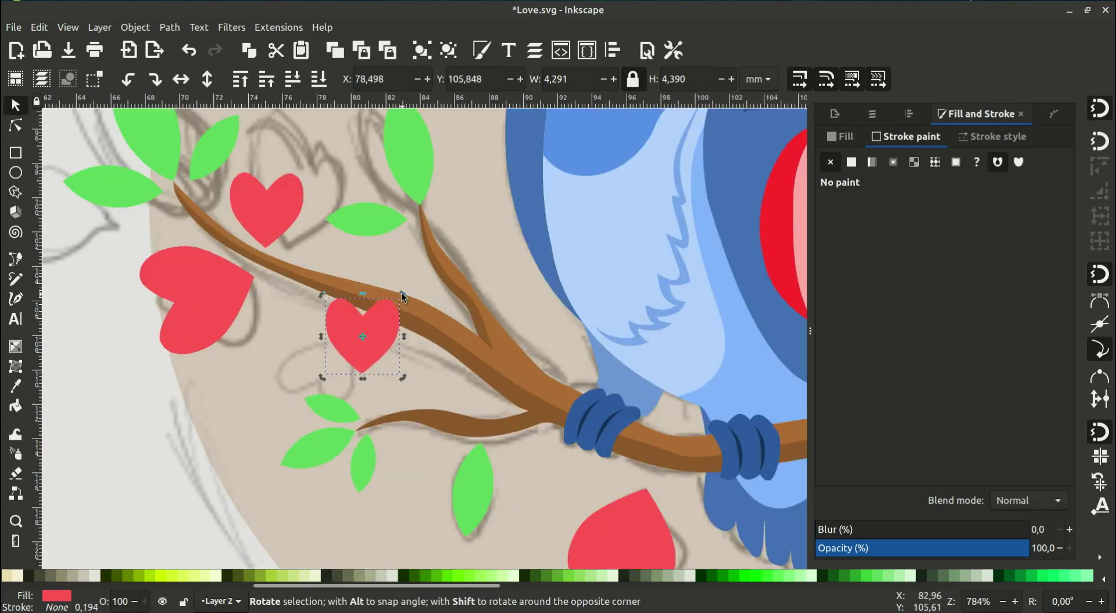
pyautogui.moveTo(403, 296)
pyautogui.mouseDown()
pyautogui.moveTo(336, 340)
pyautogui.moveTo(287, 346)
pyautogui.mouseUp()
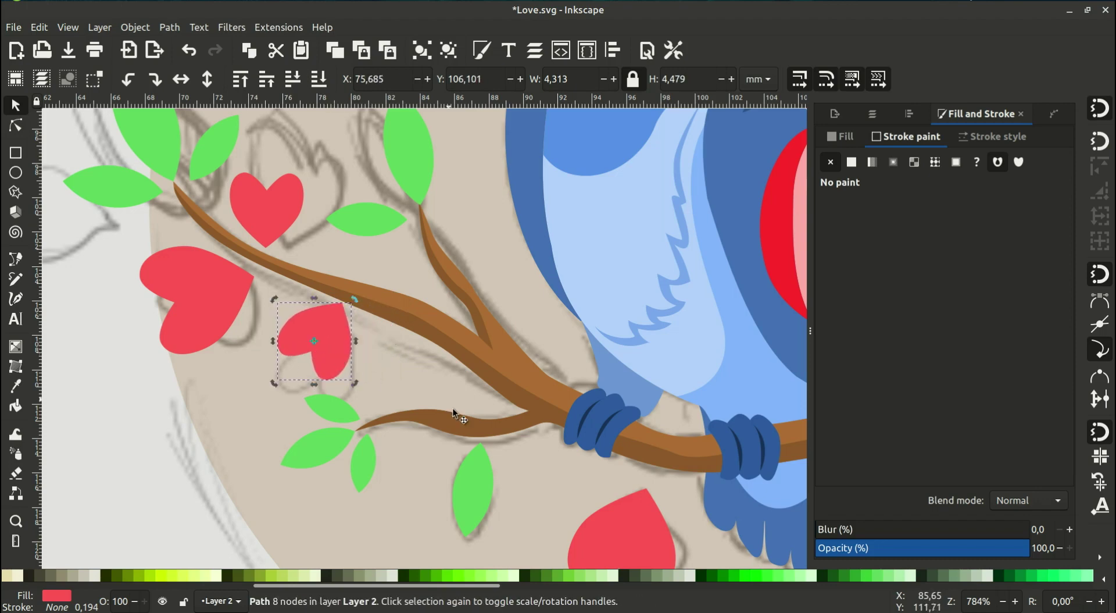
# Duplicate a heart on the right and move the copy to the left side
pyautogui.scroll(-3, 600, 303)
pyautogui.keyDown('ctrl'); pyautogui.scroll(-2, 598, 358); pyautogui.keyUp('ctrl')
pyautogui.hscroll(2, 512, 358)
pyautogui.scroll(2, 466, 214)
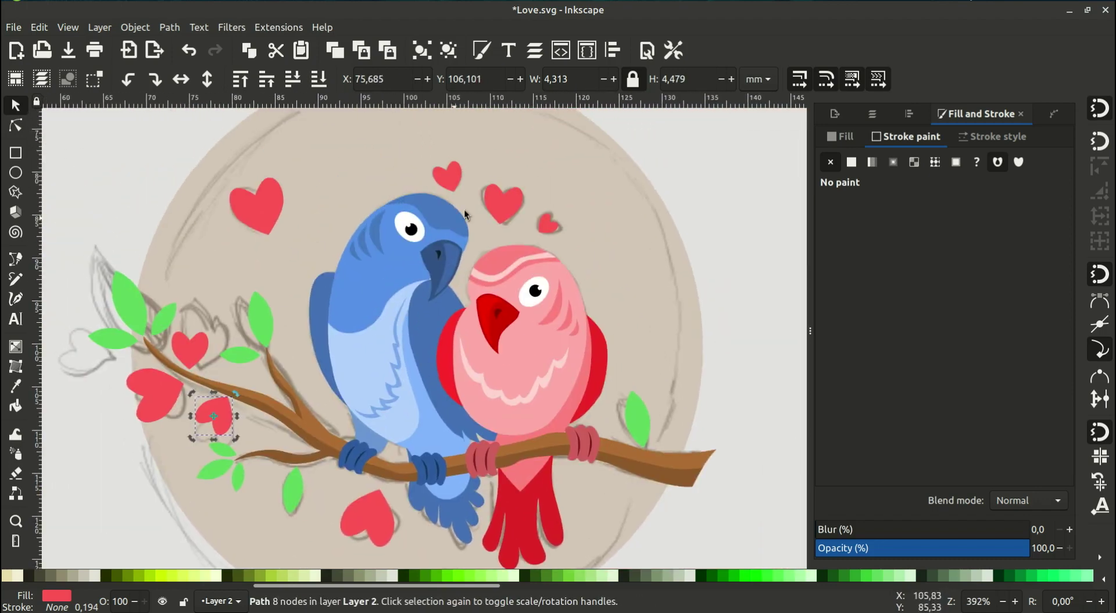
pyautogui.rightClick(547, 225)
pyautogui.click(575, 309)
pyautogui.moveTo(547, 224)
pyautogui.mouseDown()
pyautogui.moveTo(308, 207)
pyautogui.moveTo(233, 246)
pyautogui.mouseUp()
# Move the small heart up beside the large upper-left heart and zoom out to the page
pyautogui.rightClick(201, 231)
pyautogui.press('Escape')
pyautogui.keyDown('ctrl'); pyautogui.scroll(1, 217, 244); pyautogui.keyUp('ctrl')
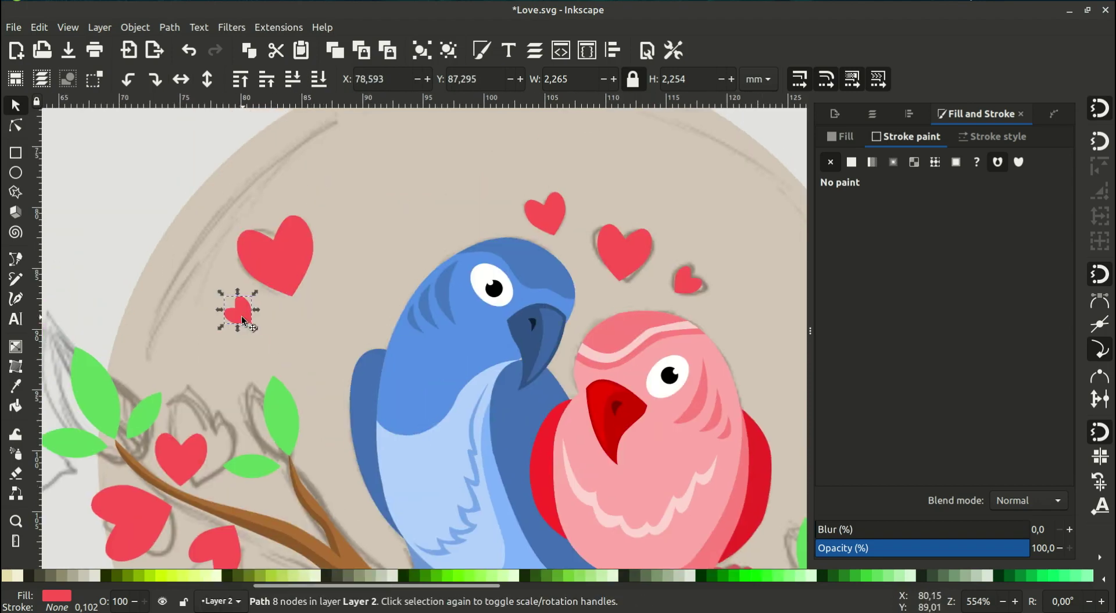
pyautogui.moveTo(244, 320)
pyautogui.mouseDown()
pyautogui.moveTo(282, 180)
pyautogui.moveTo(306, 175)
pyautogui.moveTo(317, 153)
pyautogui.mouseUp()
pyautogui.click(282, 180)
pyautogui.click(283, 180)
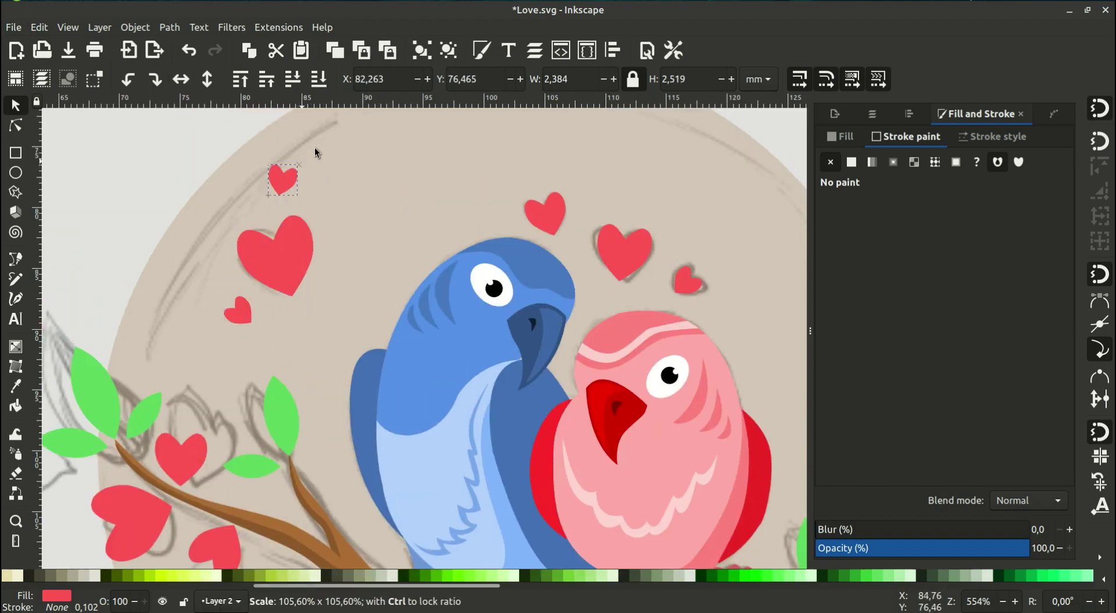
pyautogui.click(290, 178)
pyautogui.click(411, 281)
pyautogui.press('-')
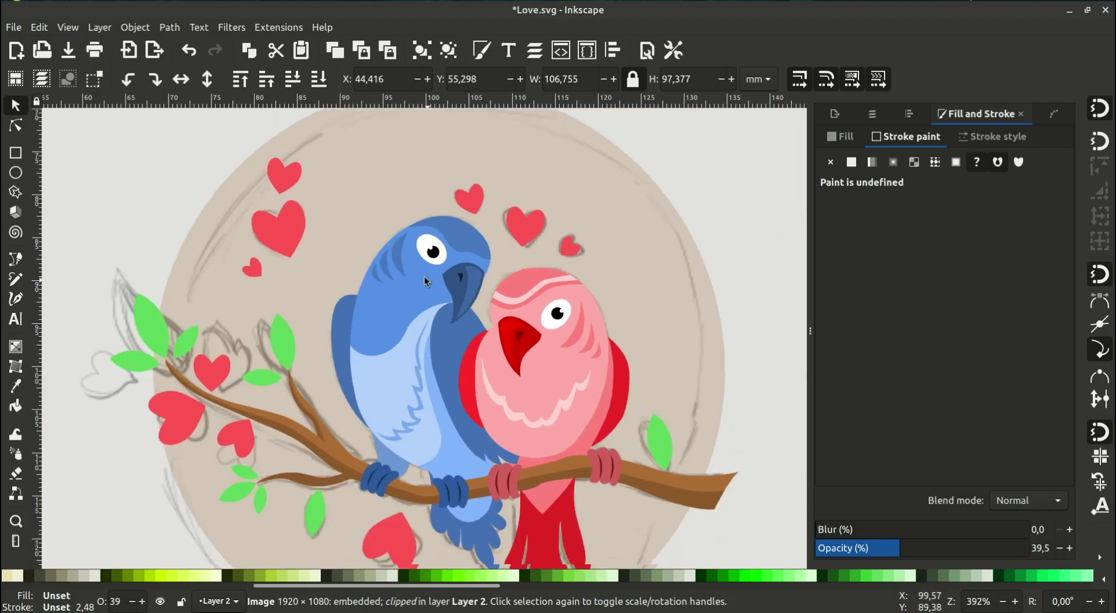
pyautogui.press('-')
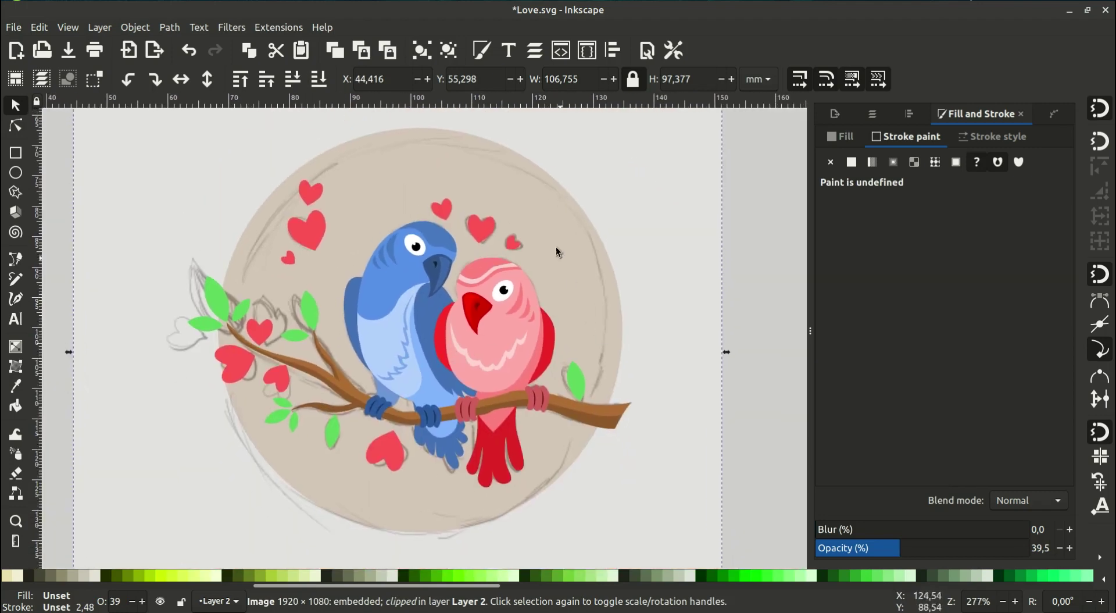
# Fill the background circle pale pink (#FFD5D5) and set its opacity to 100
pyautogui.click(434, 164)
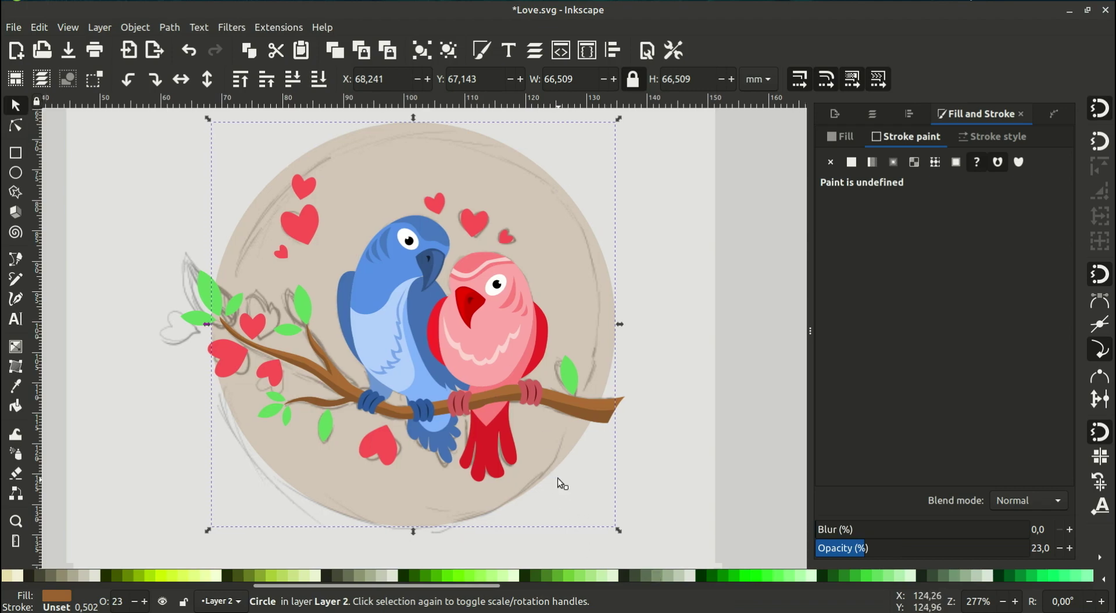
pyautogui.scroll(5, 549, 571)
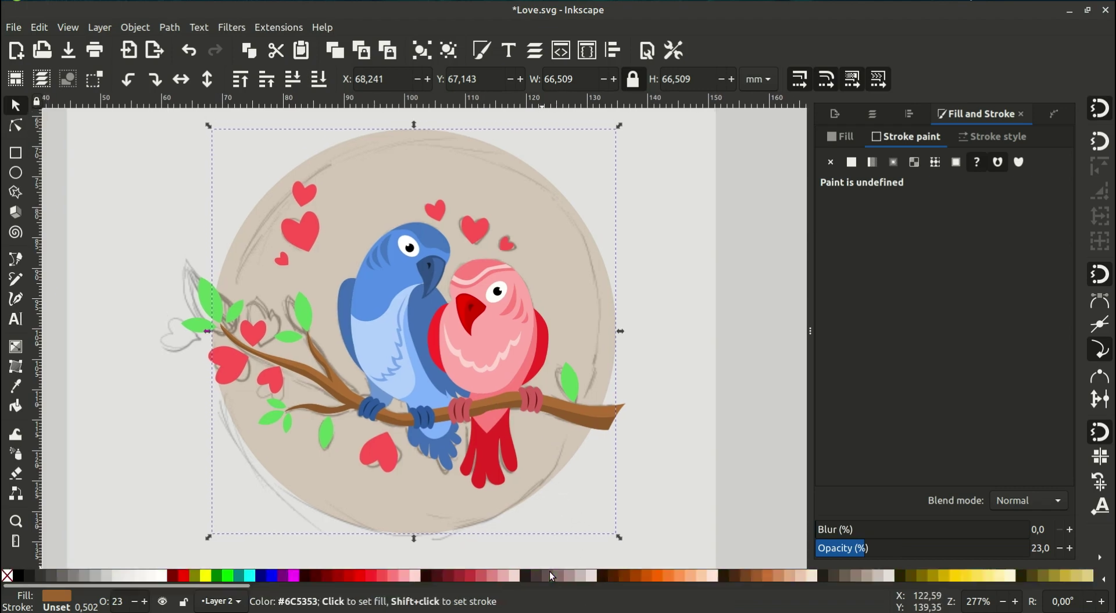
pyautogui.click(1002, 575)
pyautogui.moveTo(878, 546); pyautogui.dragTo(1106, 545)
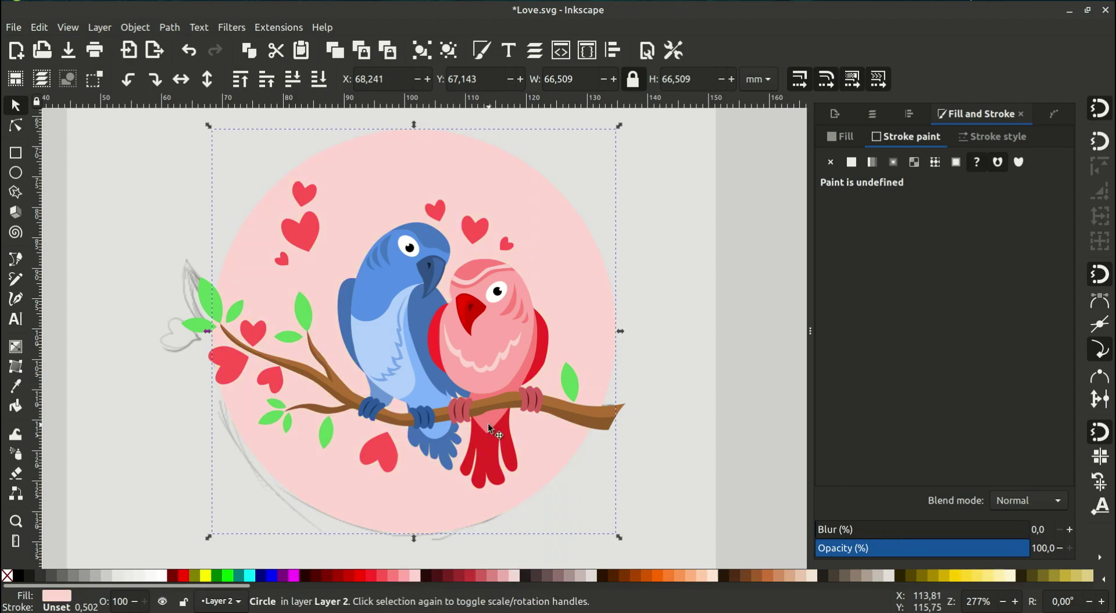
pyautogui.scroll(1, 482, 391)
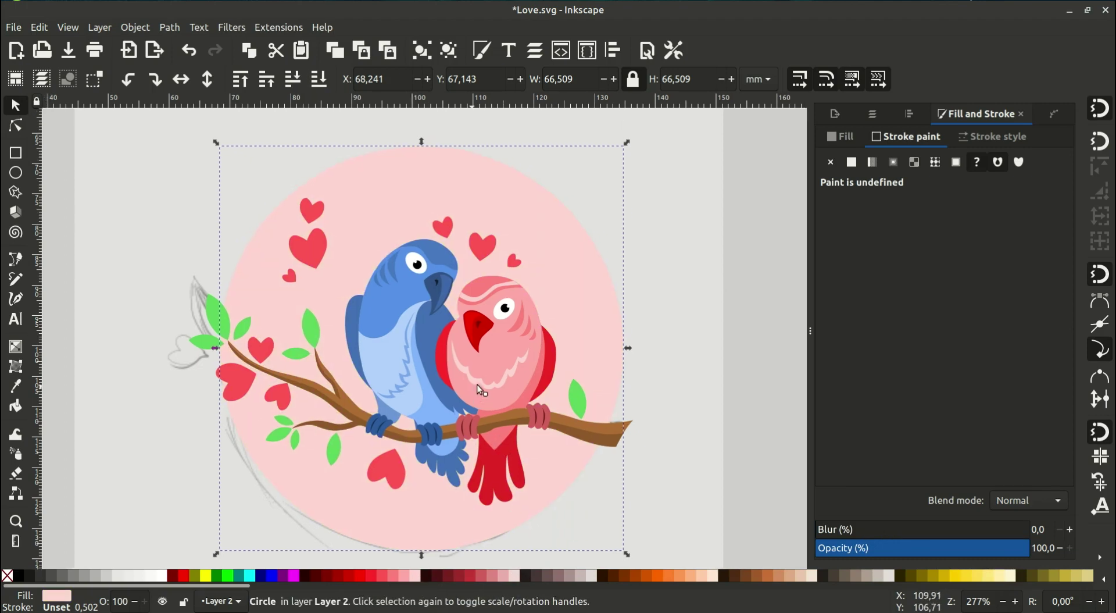
# Move the small branch-end heart up beside the leaves, rotating and shrinking it slightly
pyautogui.click(232, 364)
pyautogui.scroll(1, 303, 361)
pyautogui.moveTo(338, 439); pyautogui.dragTo(261, 357)
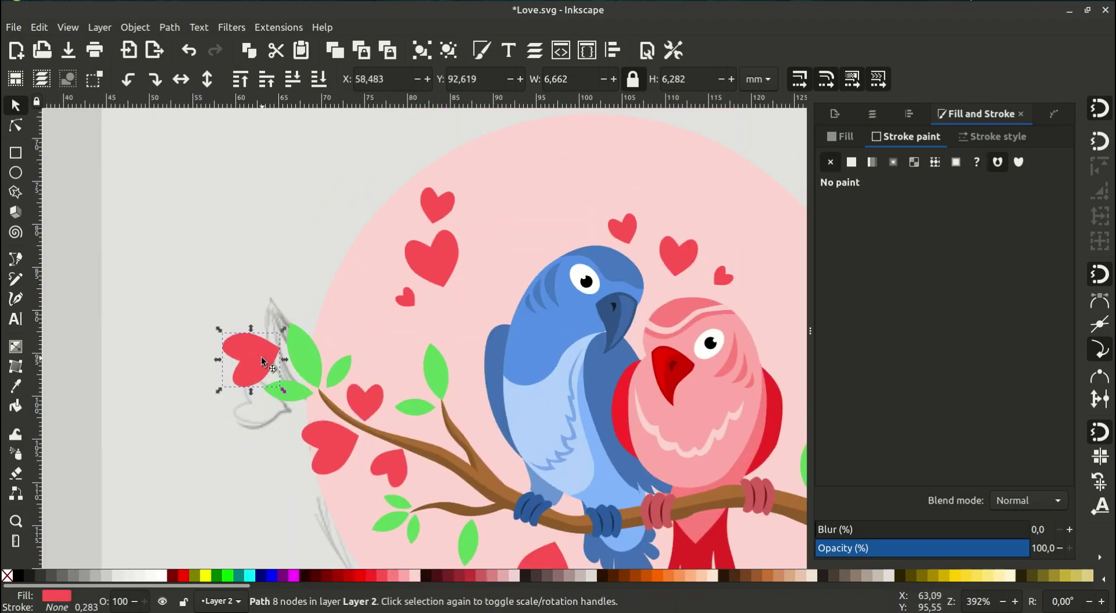
pyautogui.scroll(1, 263, 362)
pyautogui.click(263, 362)
pyautogui.moveTo(294, 312); pyautogui.dragTo(301, 350)
pyautogui.click(256, 349)
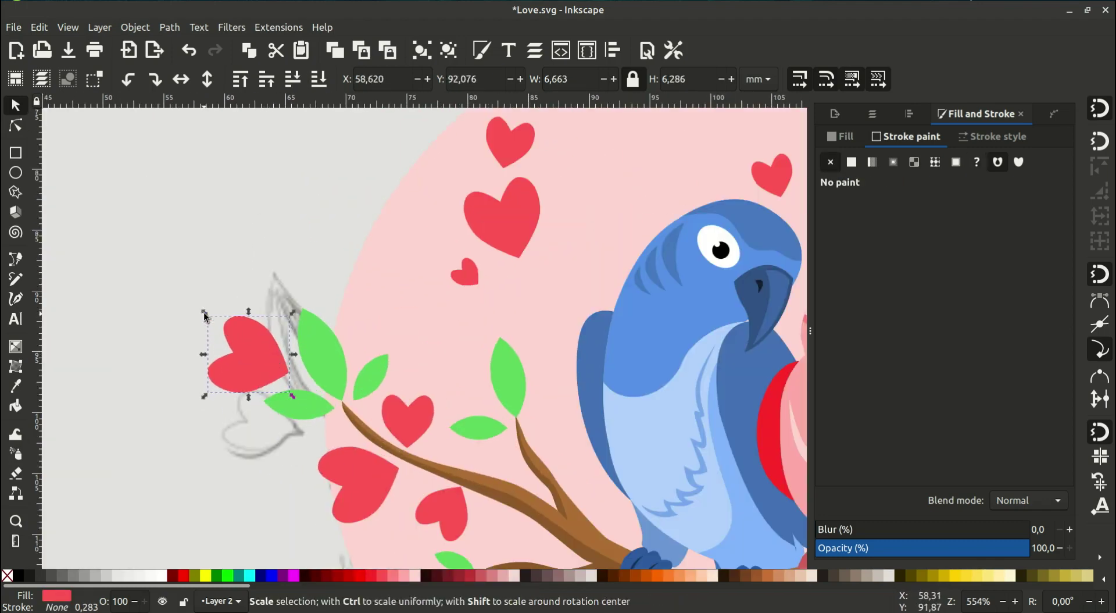
pyautogui.moveTo(205, 315); pyautogui.dragTo(221, 326)
pyautogui.moveTo(264, 362); pyautogui.dragTo(270, 360)
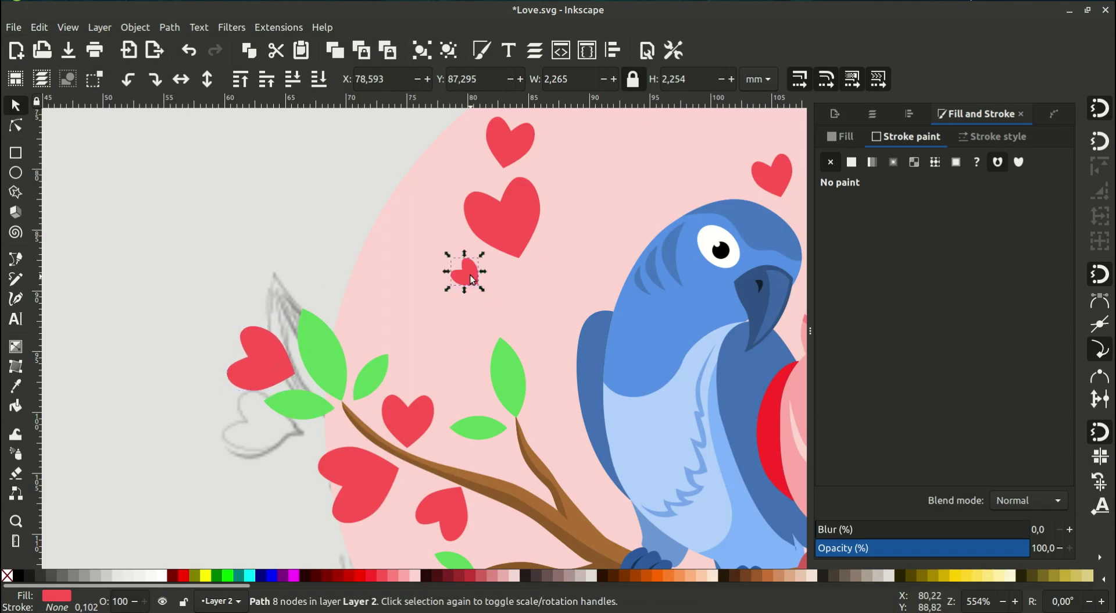
# Duplicate the small heart below the branch and reposition the large and top hearts
pyautogui.hotkey('ctrl', 'd')
pyautogui.moveTo(465, 278); pyautogui.dragTo(267, 457)
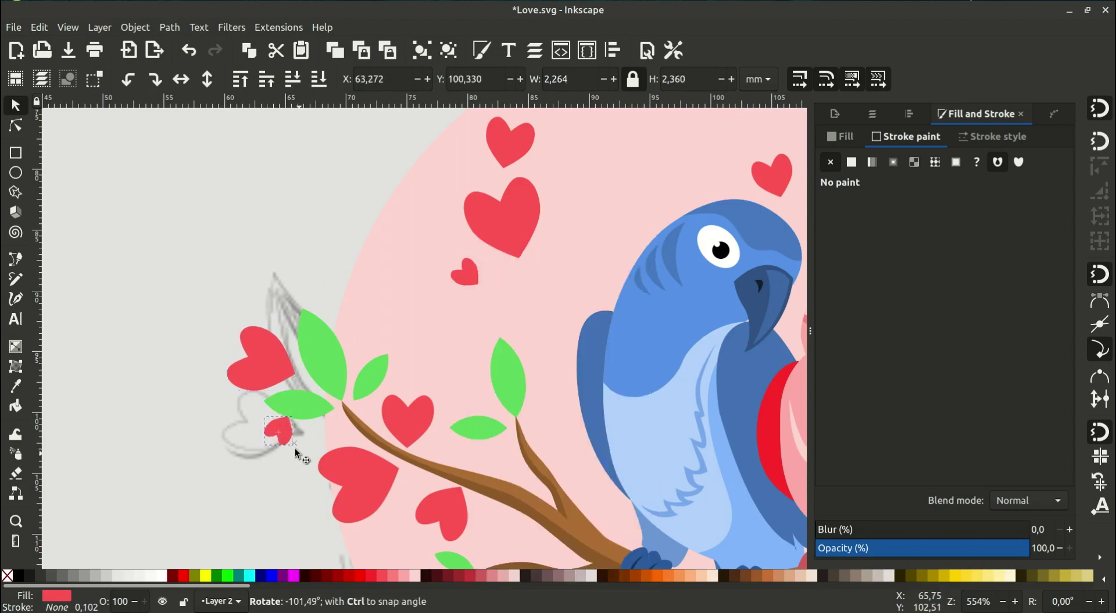
pyautogui.scroll(1, 339, 433)
pyautogui.moveTo(465, 437); pyautogui.dragTo(488, 446)
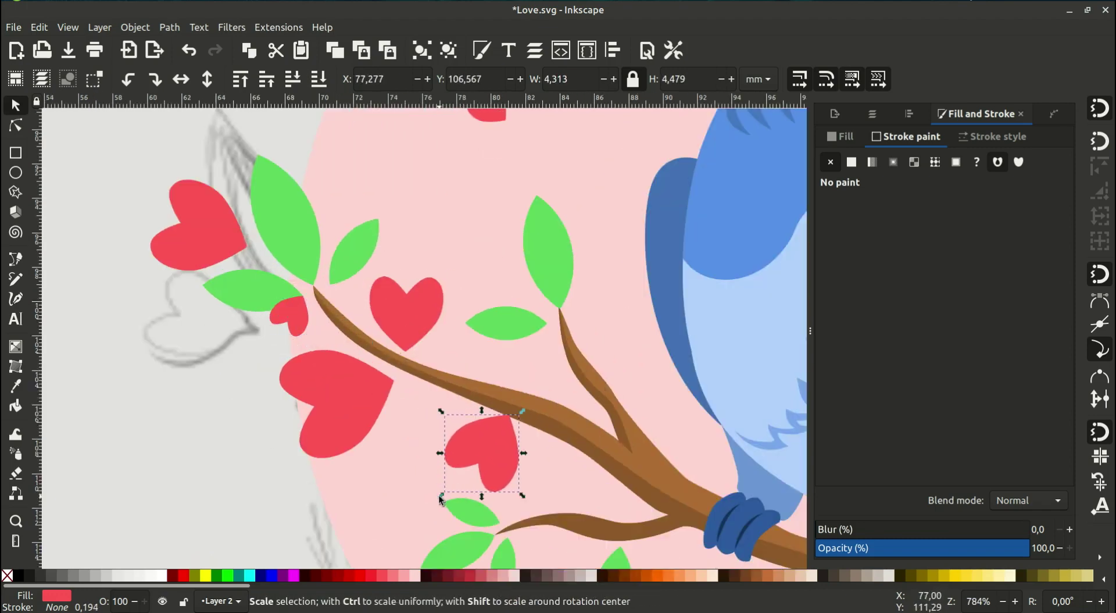
pyautogui.moveTo(362, 420)
pyautogui.mouseDown()
pyautogui.moveTo(397, 428)
pyautogui.moveTo(378, 438)
pyautogui.mouseUp()
pyautogui.moveTo(411, 319); pyautogui.dragTo(418, 324)
pyautogui.moveTo(302, 319)
pyautogui.mouseDown()
pyautogui.moveTo(311, 330)
pyautogui.moveTo(622, 328)
pyautogui.moveTo(611, 324)
pyautogui.mouseUp()
# Duplicate the small heart by the leaf and readjust the heart below the branch
pyautogui.rightClick(311, 330)
pyautogui.click(349, 322)
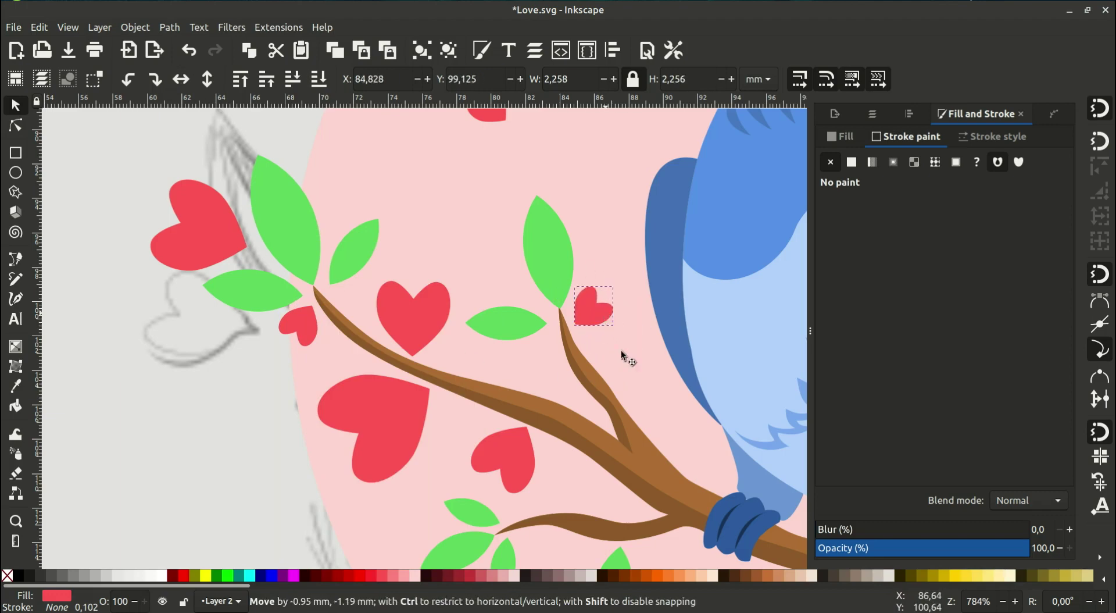
pyautogui.scroll(-3, 605, 420)
pyautogui.scroll(1, 399, 428)
pyautogui.click(444, 435)
pyautogui.moveTo(445, 442); pyautogui.dragTo(447, 435)
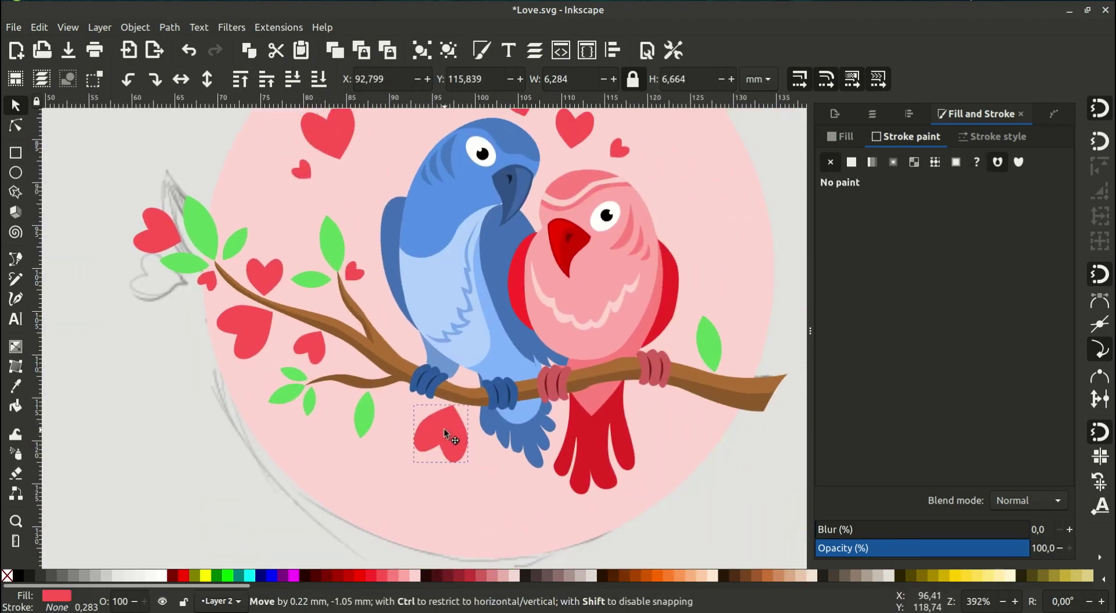
pyautogui.scroll(1, 395, 361)
pyautogui.scroll(1, 354, 297)
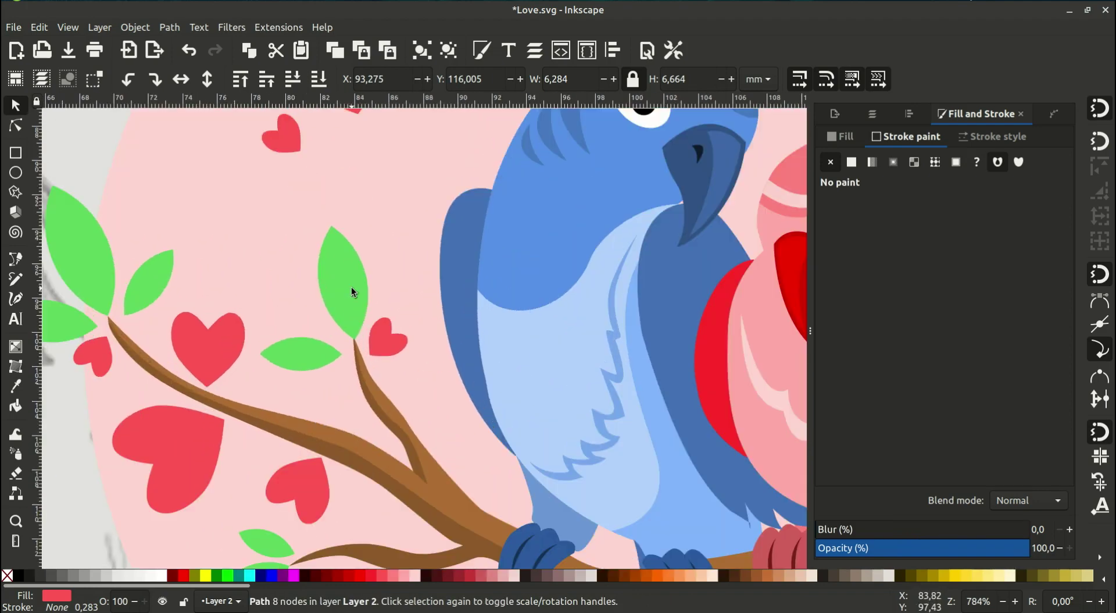
# Turn the upper leaf upright, add a smaller heart copy to its left, and tilt the other heart about 13°
pyautogui.moveTo(372, 227); pyautogui.dragTo(357, 254)
pyautogui.click(392, 344)
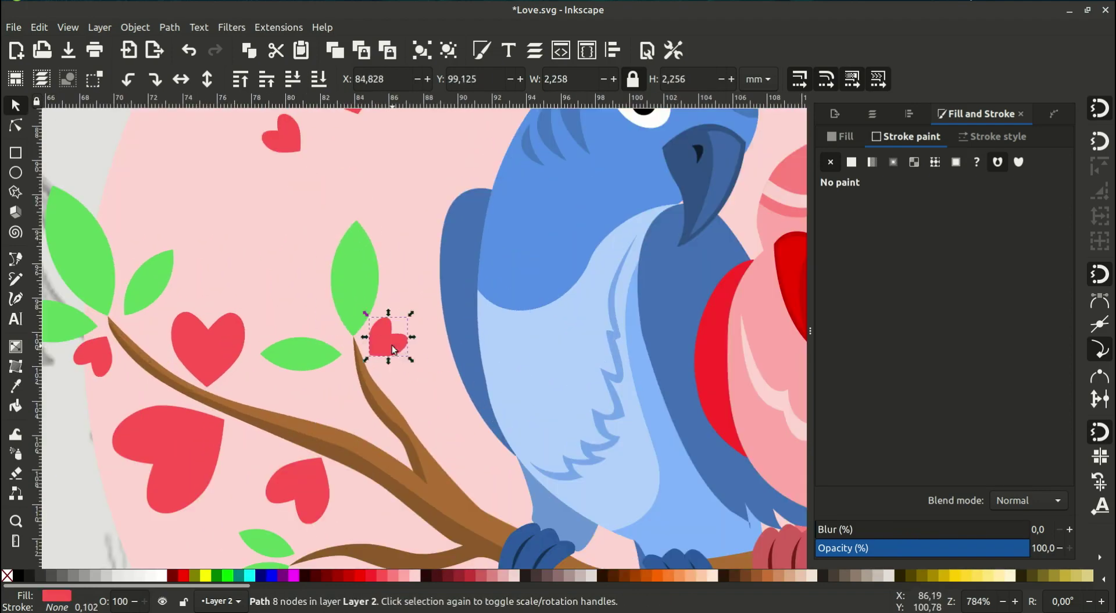
pyautogui.hotkey('ctrl', 'd')
pyautogui.moveTo(390, 349)
pyautogui.mouseDown()
pyautogui.moveTo(304, 286)
pyautogui.moveTo(328, 334)
pyautogui.mouseUp()
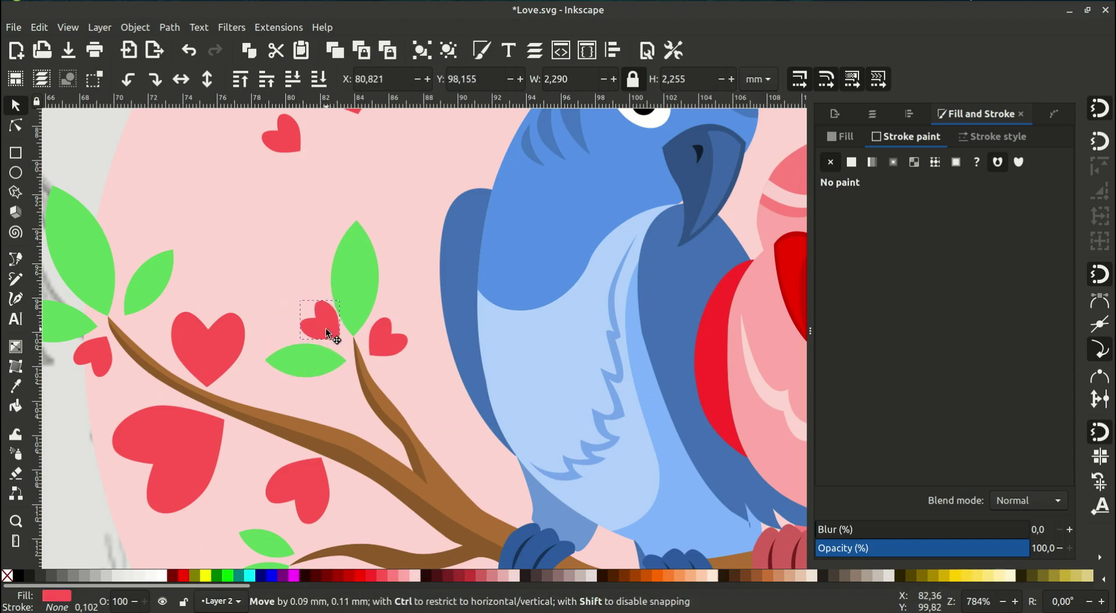
pyautogui.moveTo(328, 333)
pyautogui.mouseDown()
pyautogui.moveTo(307, 344)
pyautogui.moveTo(324, 329)
pyautogui.mouseUp()
pyautogui.click(387, 337)
pyautogui.click(386, 337)
pyautogui.moveTo(410, 358); pyautogui.dragTo(408, 365)
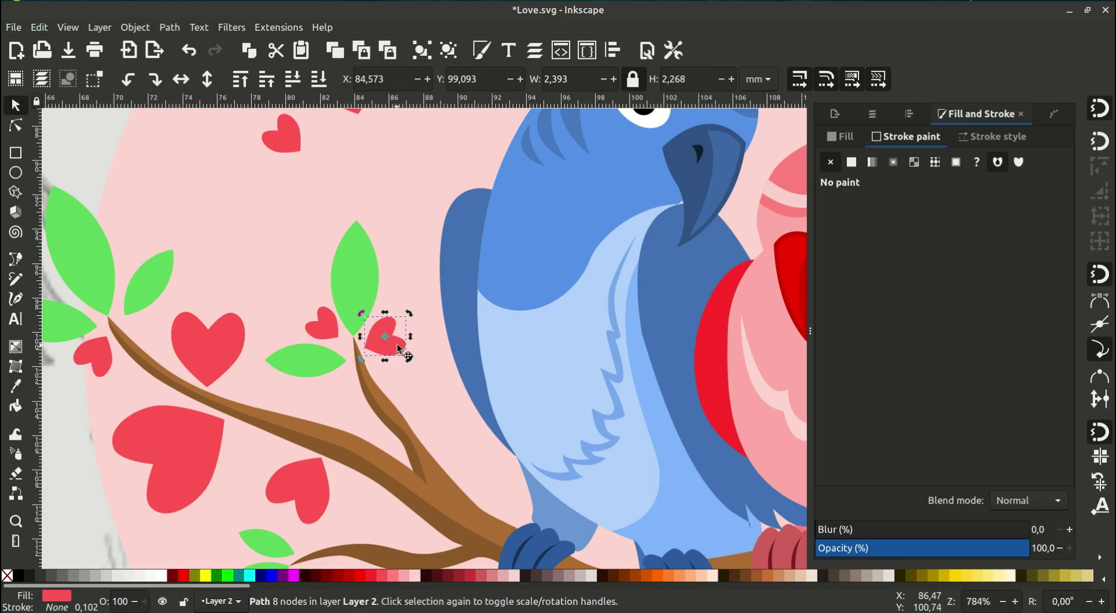
pyautogui.click(307, 361)
# Delete the faint sketch image behind the artwork
pyautogui.click(454, 401)
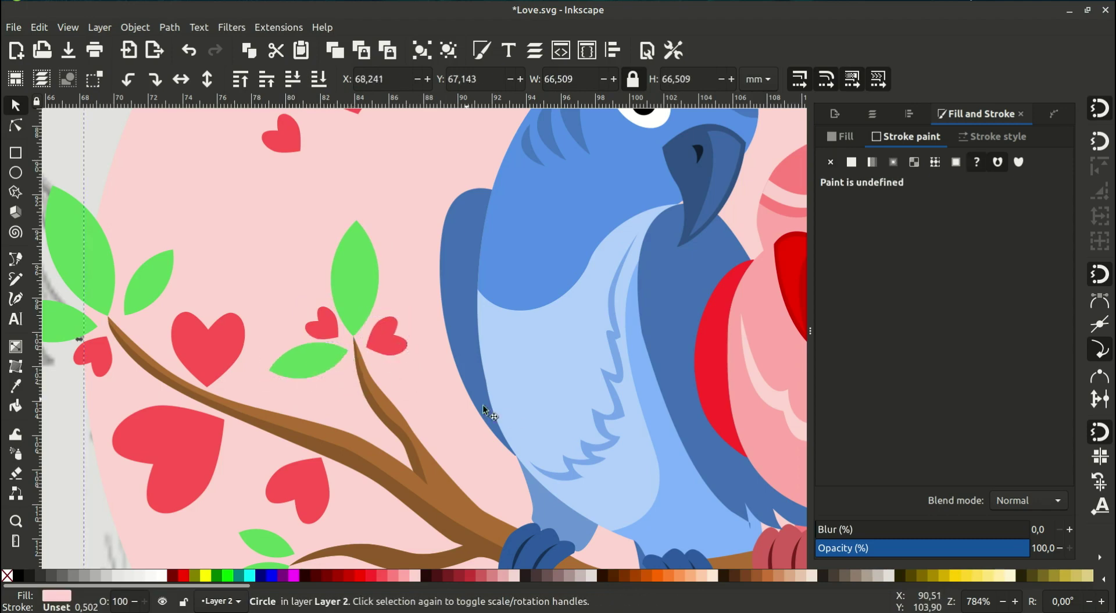
pyautogui.press('3')
pyautogui.click(357, 334)
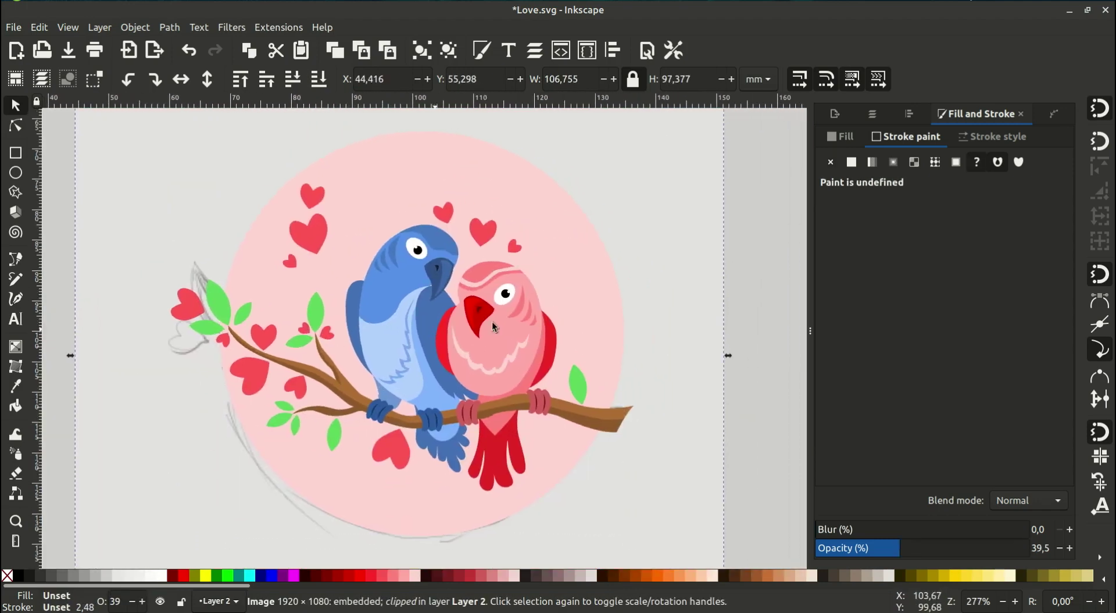
pyautogui.press('Delete')
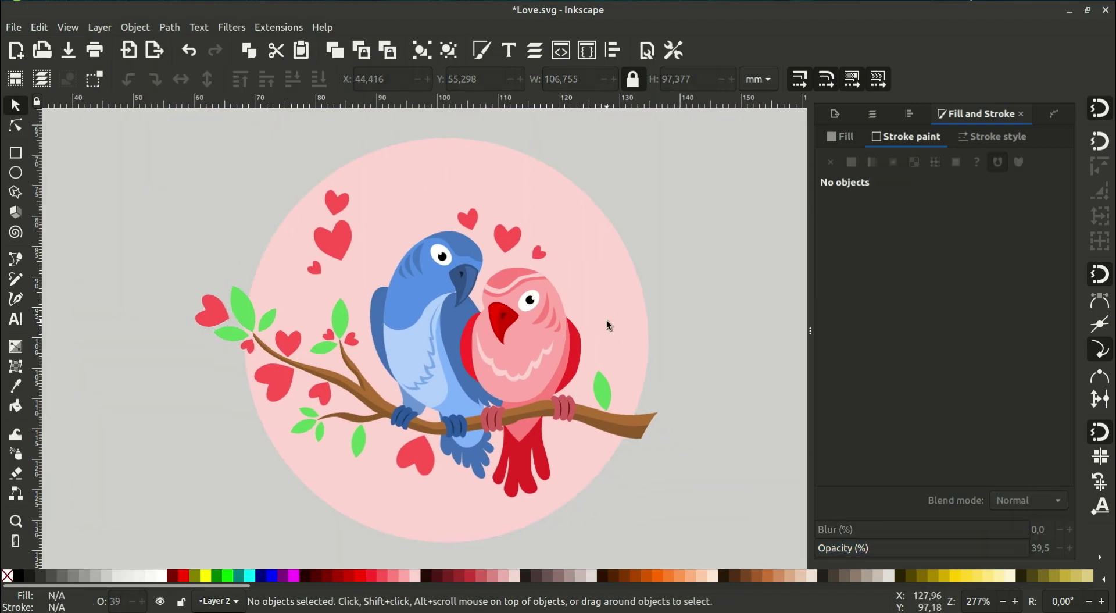
# Select all leaves with the same fill and darken them to green 64b764ff
pyautogui.click(616, 302)
pyautogui.hscroll(1, 438, 362)
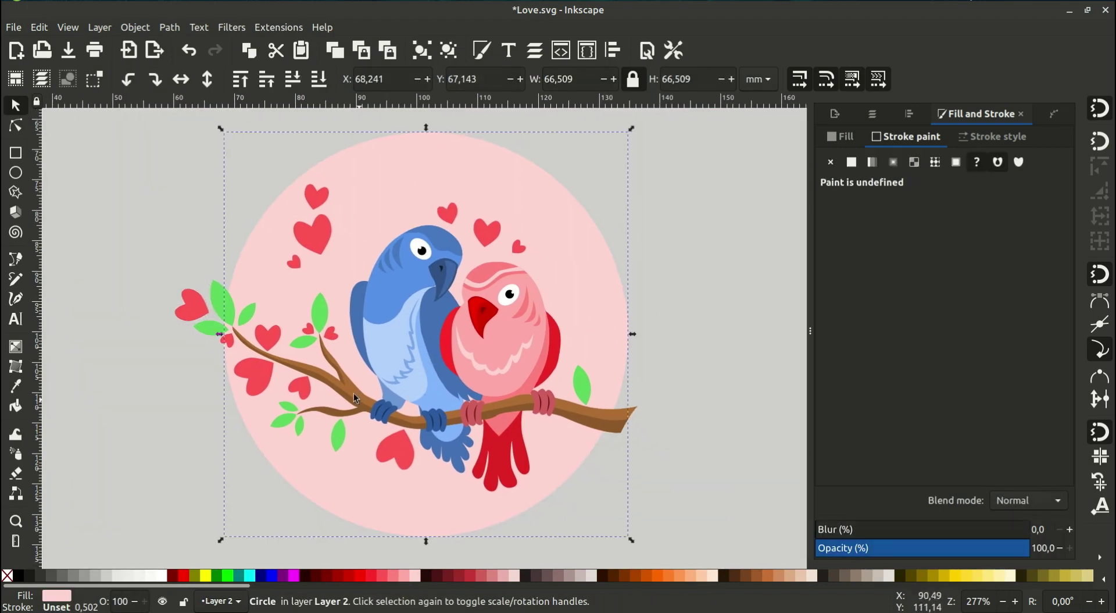
pyautogui.scroll(1, 245, 404)
pyautogui.rightClick(222, 263)
pyautogui.click(462, 420)
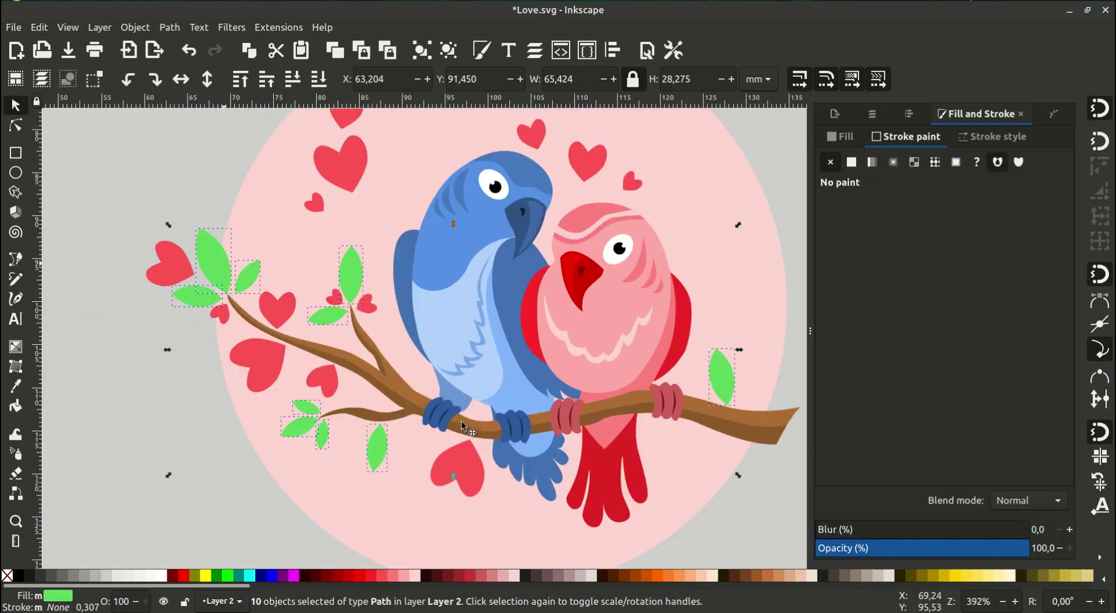
pyautogui.scroll(-3, 825, 575)
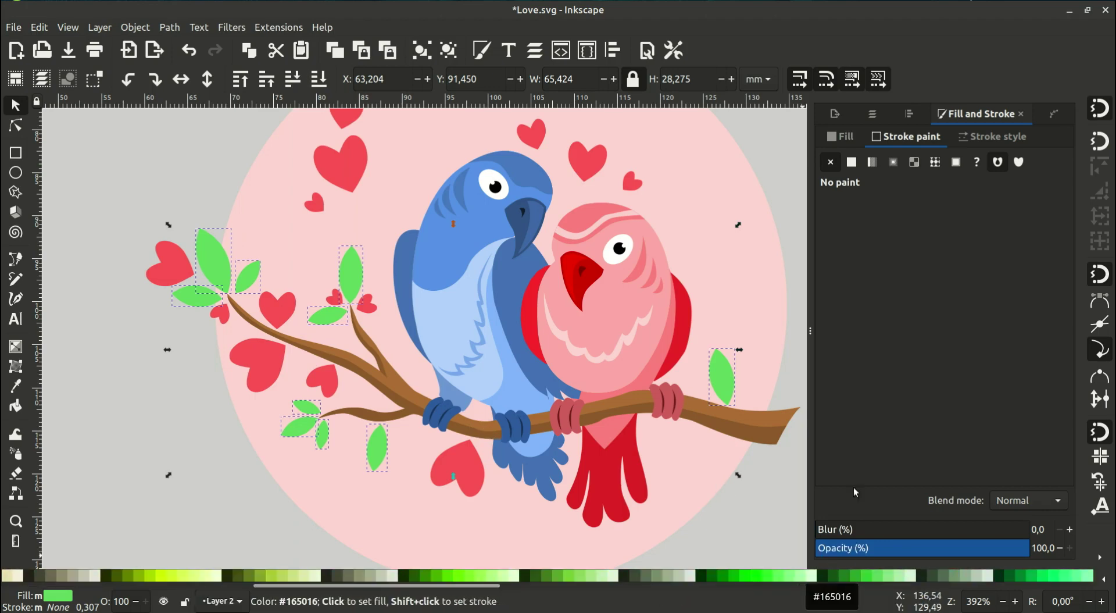
pyautogui.click(843, 137)
pyautogui.click(1008, 206)
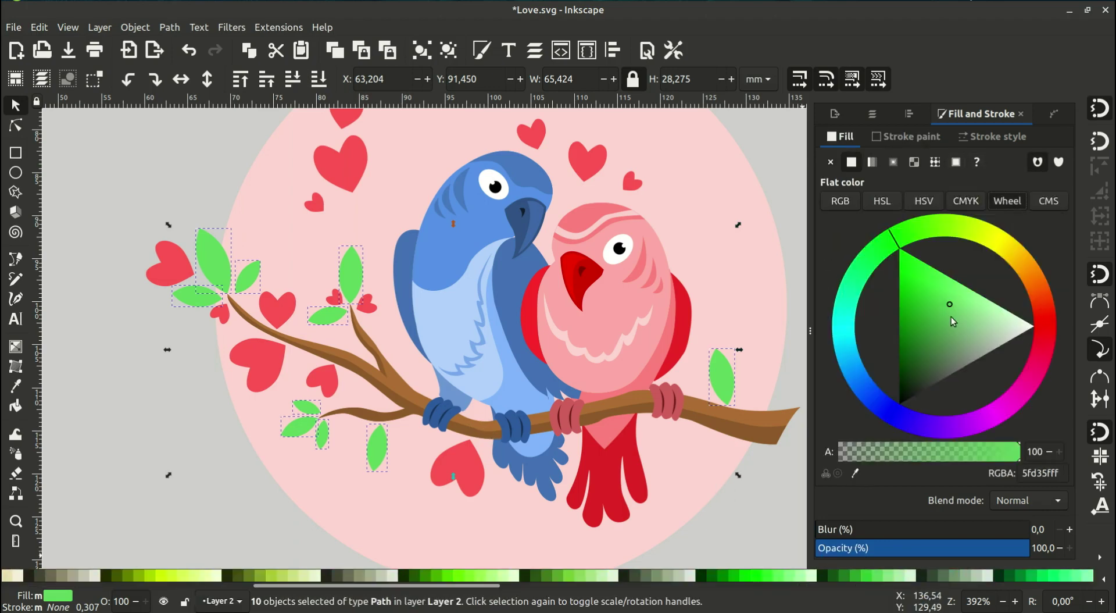
pyautogui.click(949, 321)
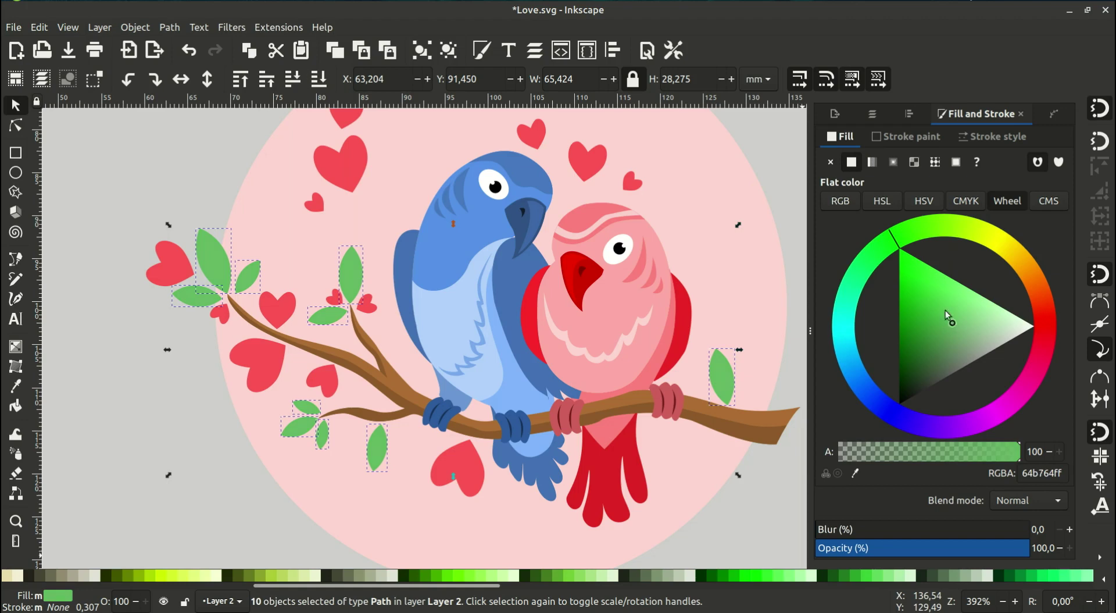
pyautogui.click(787, 186)
# Enlarge the pink background circle slightly and shift it up and left
pyautogui.scroll(1, 690, 254)
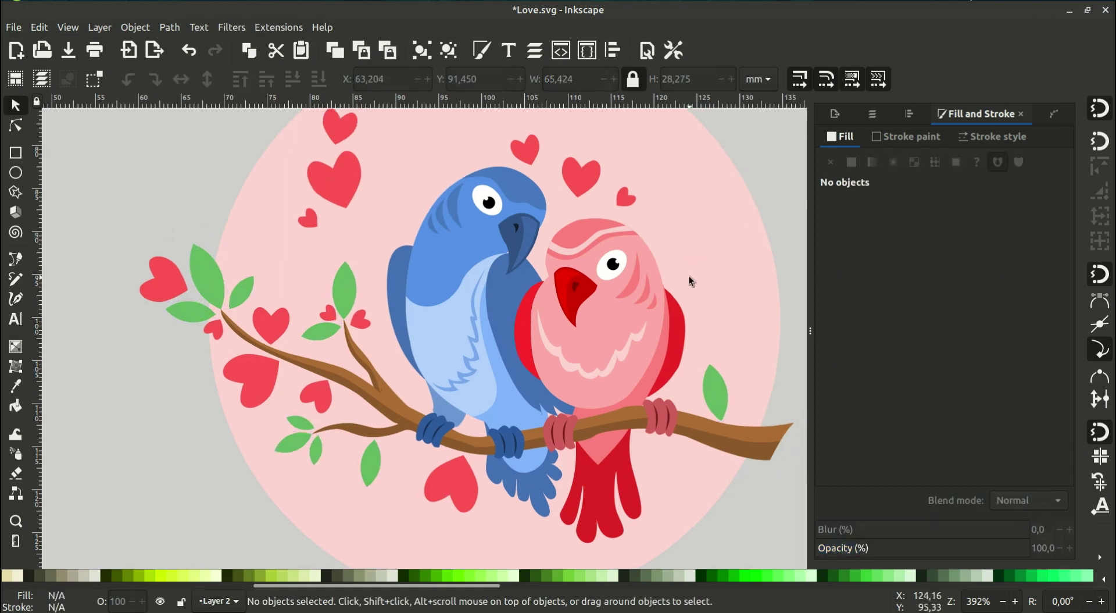
pyautogui.hscroll(2, 663, 277)
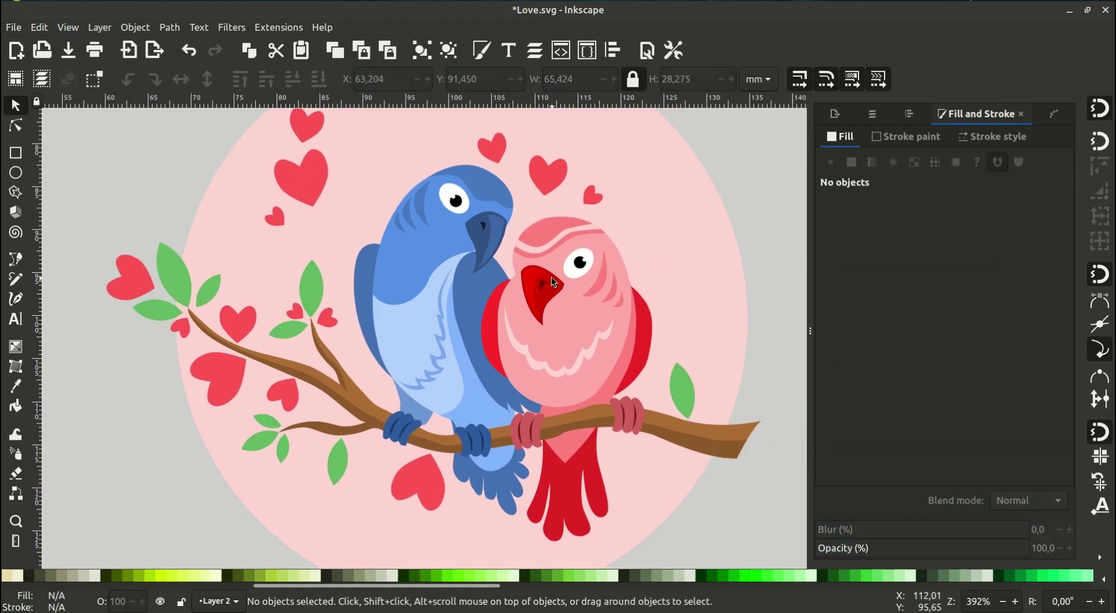
pyautogui.scroll(-1, 552, 278)
pyautogui.click(588, 238)
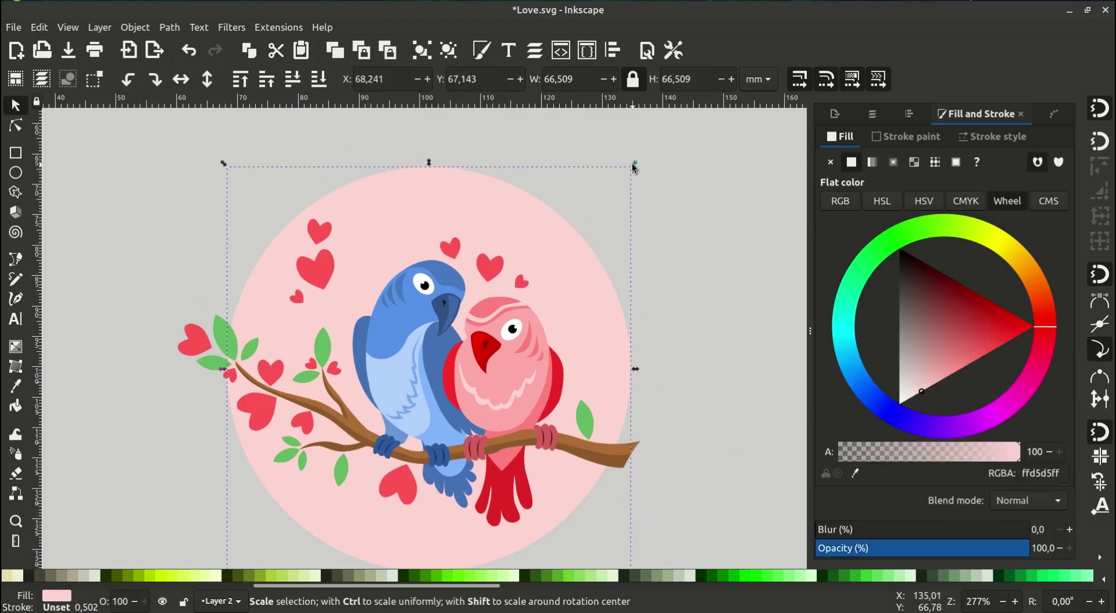
pyautogui.moveTo(633, 169); pyautogui.dragTo(640, 152)
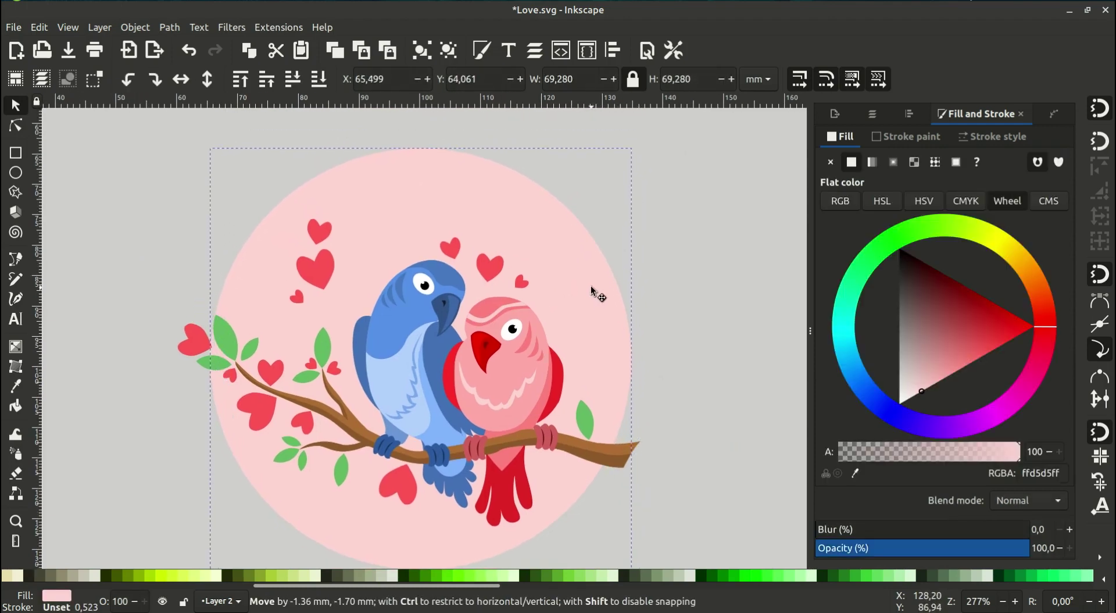
pyautogui.moveTo(595, 300); pyautogui.dragTo(589, 290)
# Add the title text 'Valentine`s Day' above the circle in the Bethune script font
pyautogui.press('t')
pyautogui.click(292, 221)
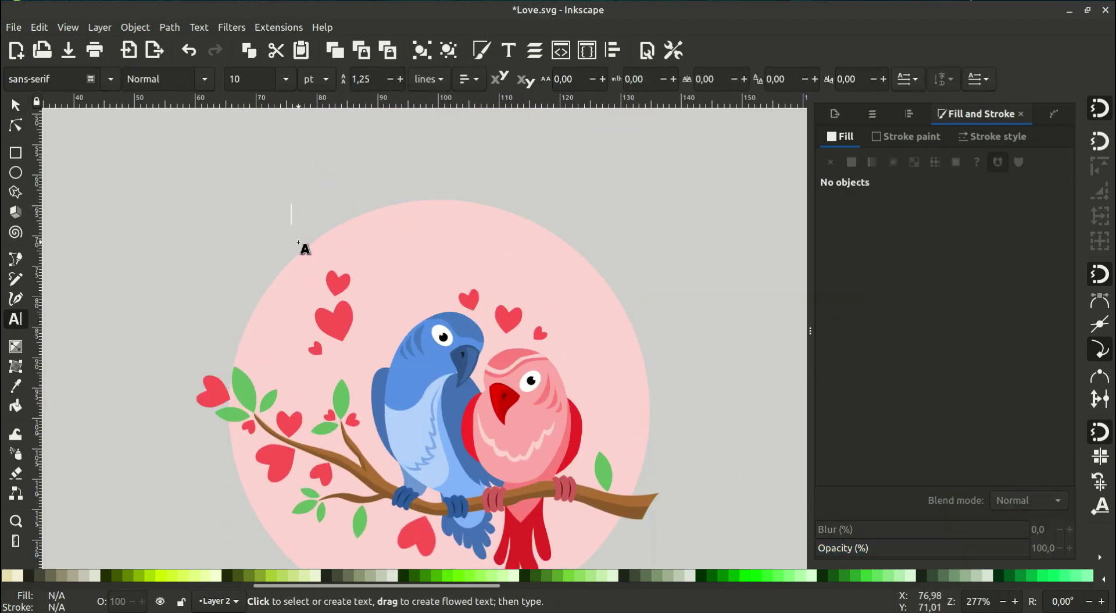
pyautogui.write('Valenti')
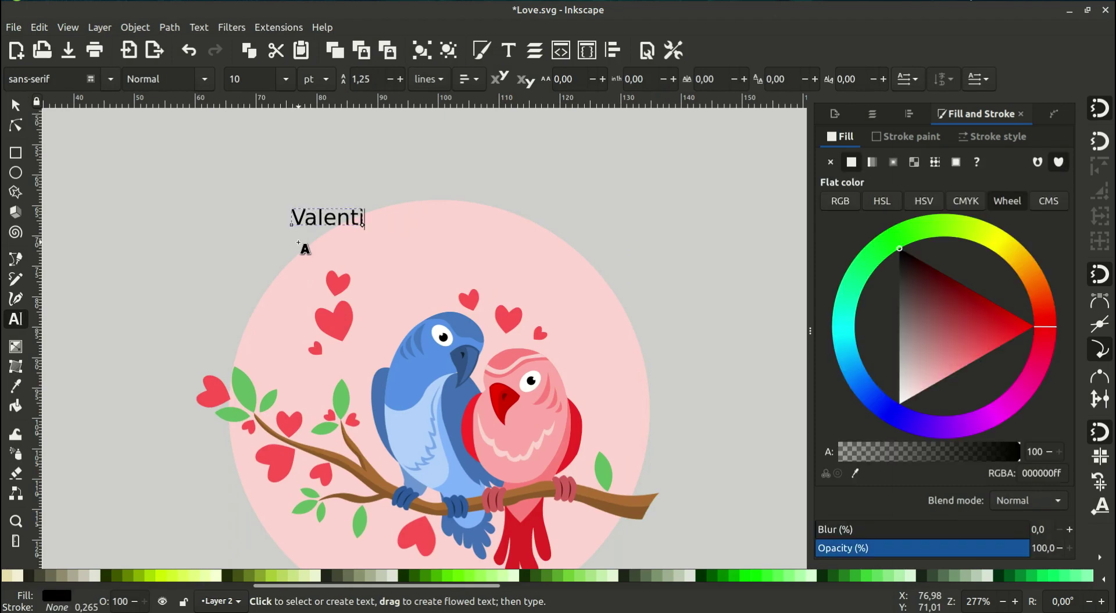
pyautogui.write('ne`s Day')
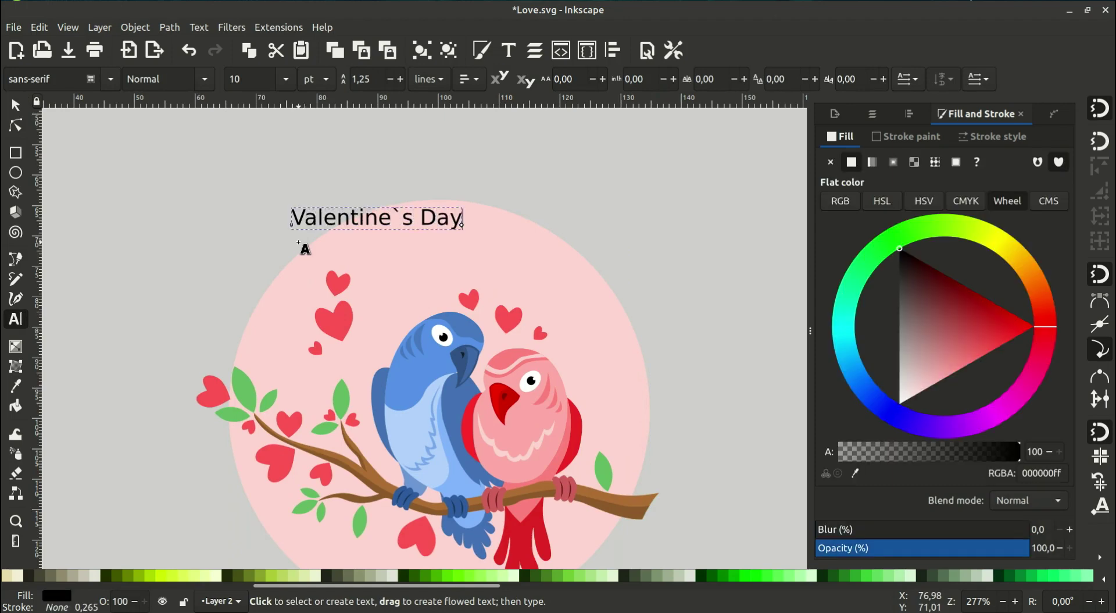
pyautogui.hotkey('ctrl', 'a')
pyautogui.write('Bethune')
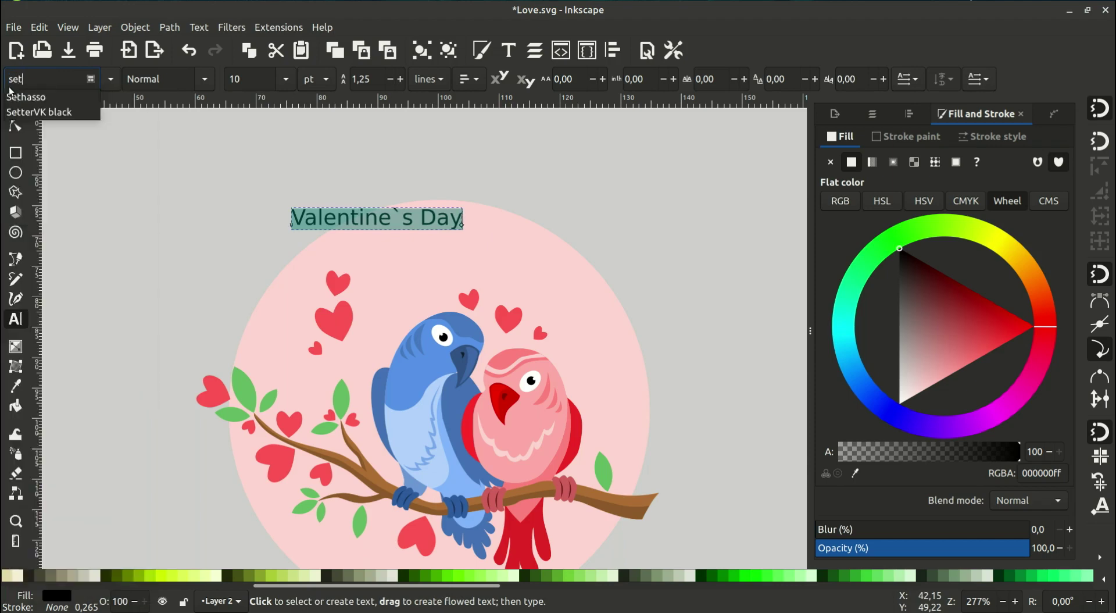
pyautogui.press('Return')
# Enlarge the title over the circle's top edge, fill it white, and convert it to paths
pyautogui.click(15, 104)
pyautogui.moveTo(406, 249); pyautogui.dragTo(530, 276)
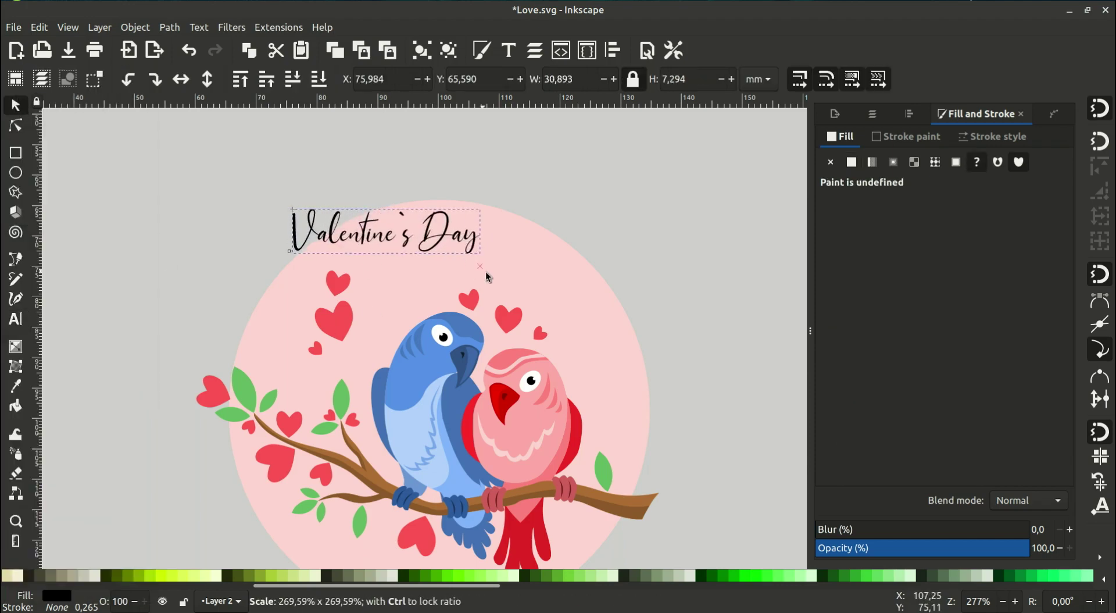
pyautogui.scroll(1, 448, 267)
pyautogui.moveTo(477, 239); pyautogui.dragTo(444, 234)
pyautogui.scroll(3, 244, 575)
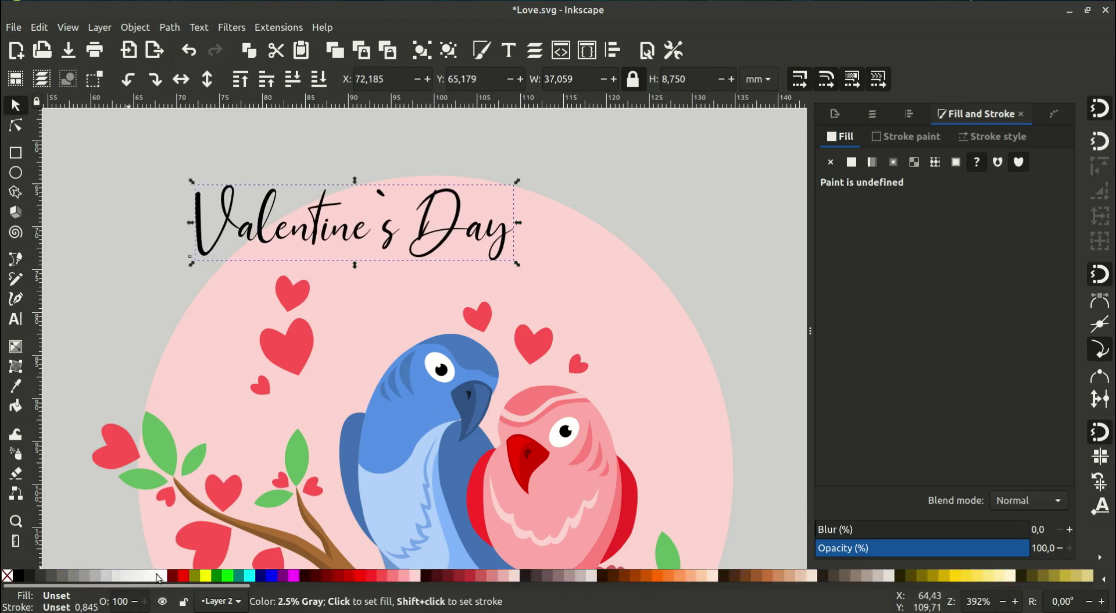
pyautogui.click(157, 575)
pyautogui.click(170, 28)
pyautogui.click(186, 43)
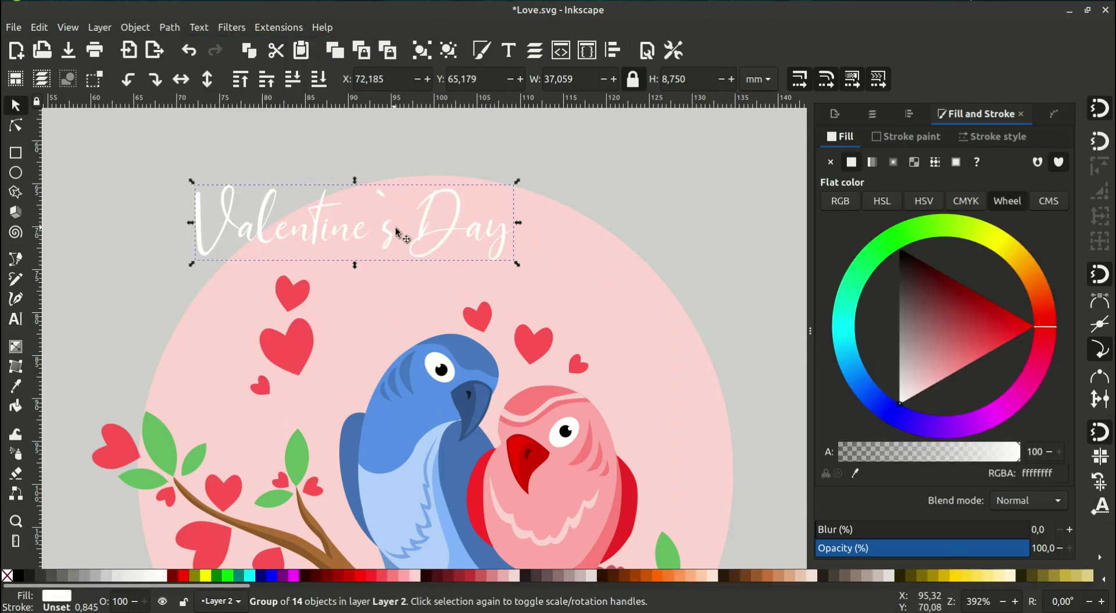
pyautogui.hotkey('ctrl', 'shift', '7')
# Apply a 0.1 mm Offset path effect to the white title, bake it into paths, and nudge it into place
pyautogui.click(840, 536)
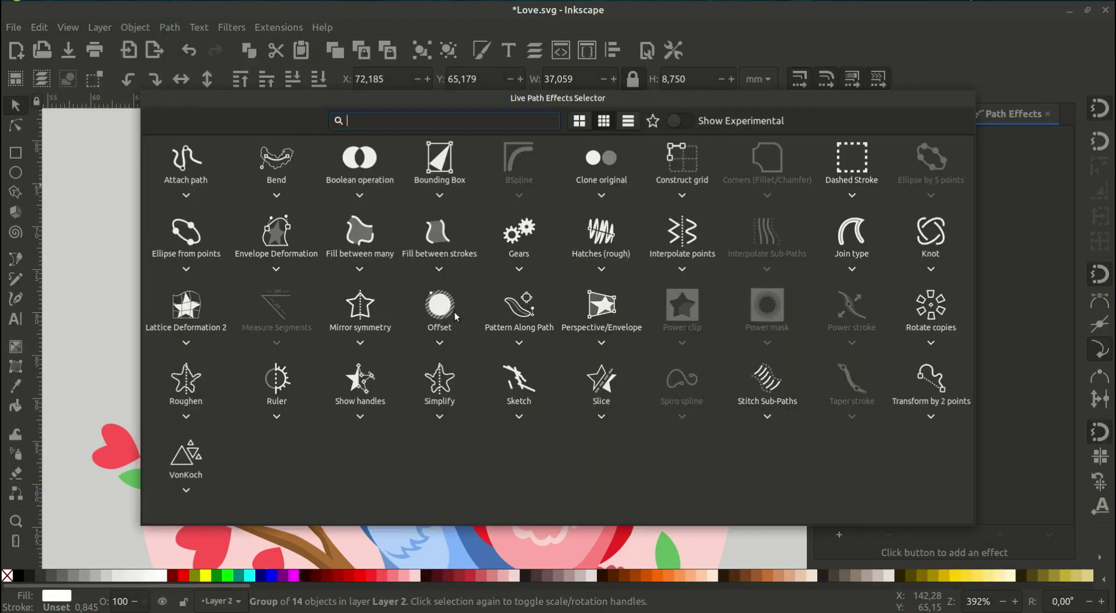
pyautogui.click(368, 323)
pyautogui.click(957, 475)
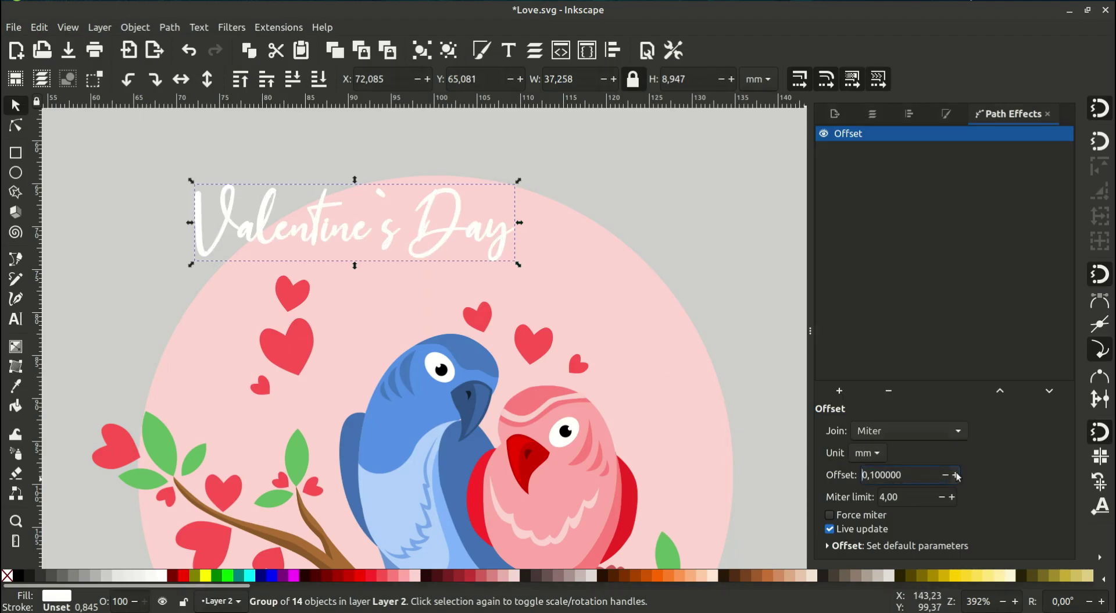
pyautogui.click(170, 27)
pyautogui.click(199, 41)
pyautogui.moveTo(310, 239); pyautogui.dragTo(356, 234)
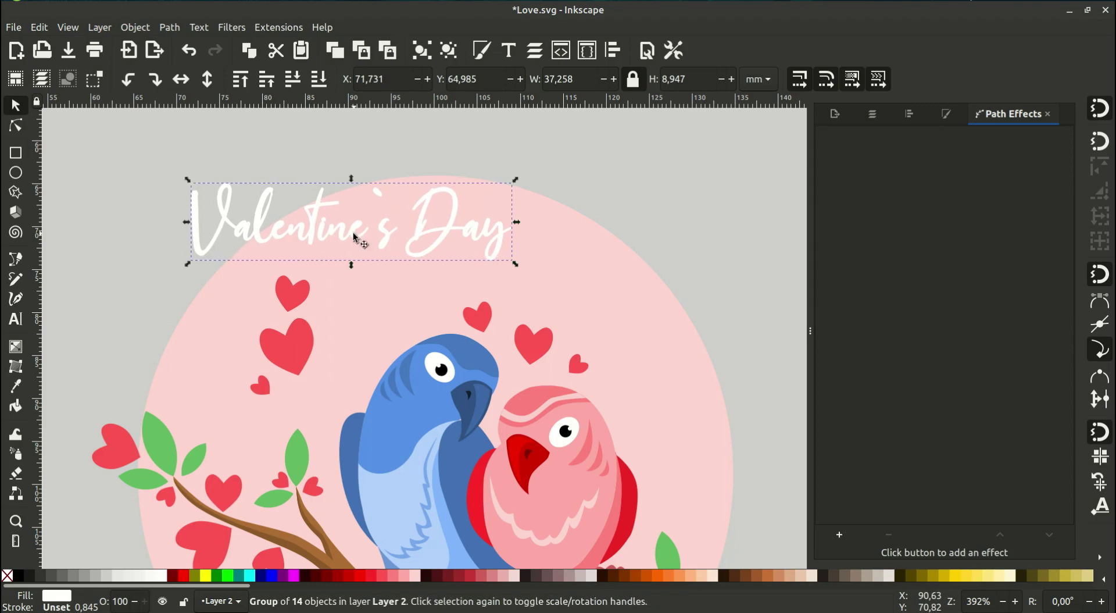
pyautogui.click(315, 321)
pyautogui.keyDown('ctrl'); pyautogui.scroll(-1, 316, 326); pyautogui.keyUp('ctrl')
pyautogui.scroll(-1, 327, 264)
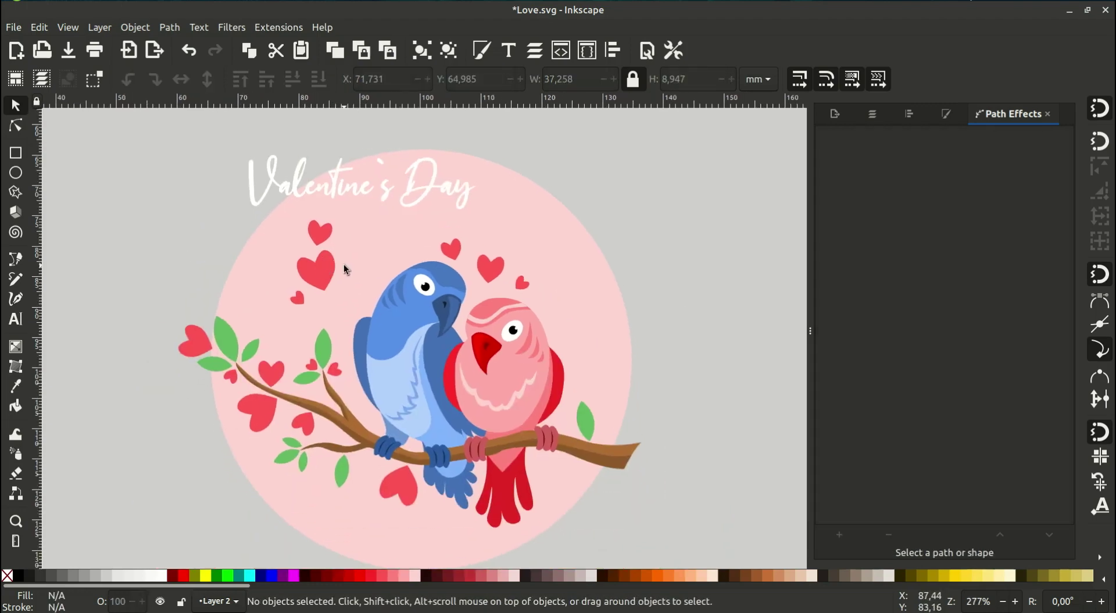
pyautogui.scroll(-1, 344, 264)
# Duplicate the pink circle, lighten the copy, enlarge it slightly and send it behind the artwork
pyautogui.moveTo(535, 232); pyautogui.dragTo(533, 239)
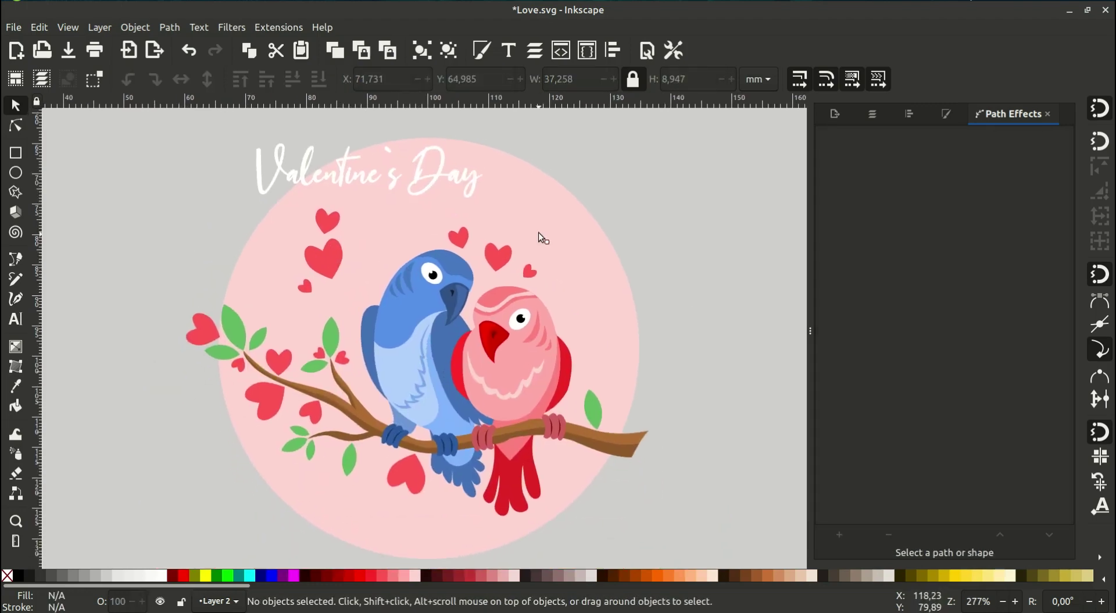
pyautogui.rightClick(527, 224)
pyautogui.click(586, 319)
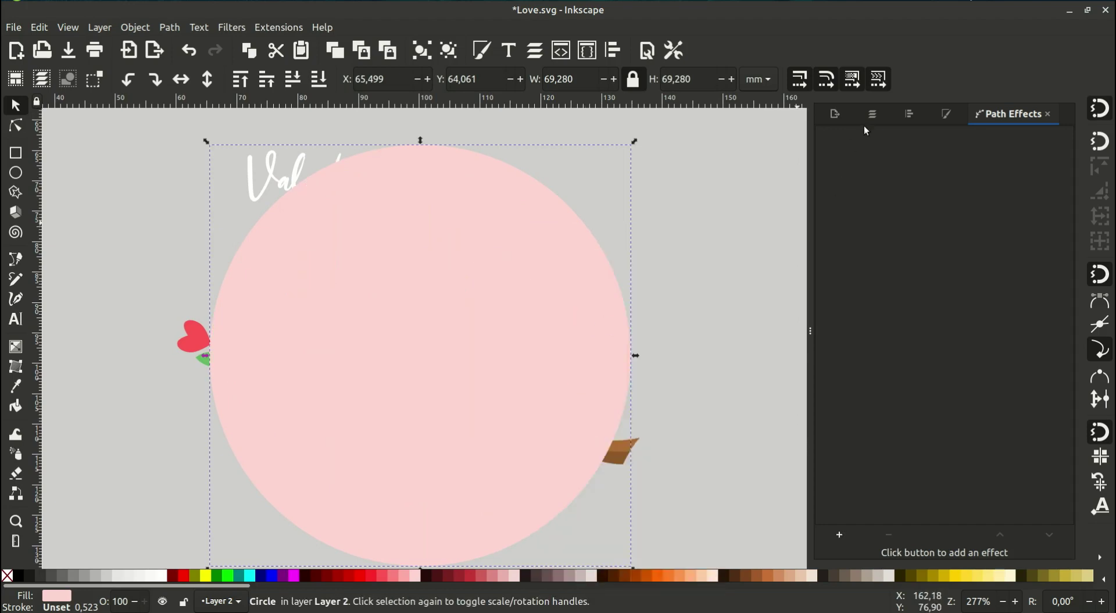
pyautogui.click(947, 114)
pyautogui.moveTo(917, 396); pyautogui.dragTo(915, 399)
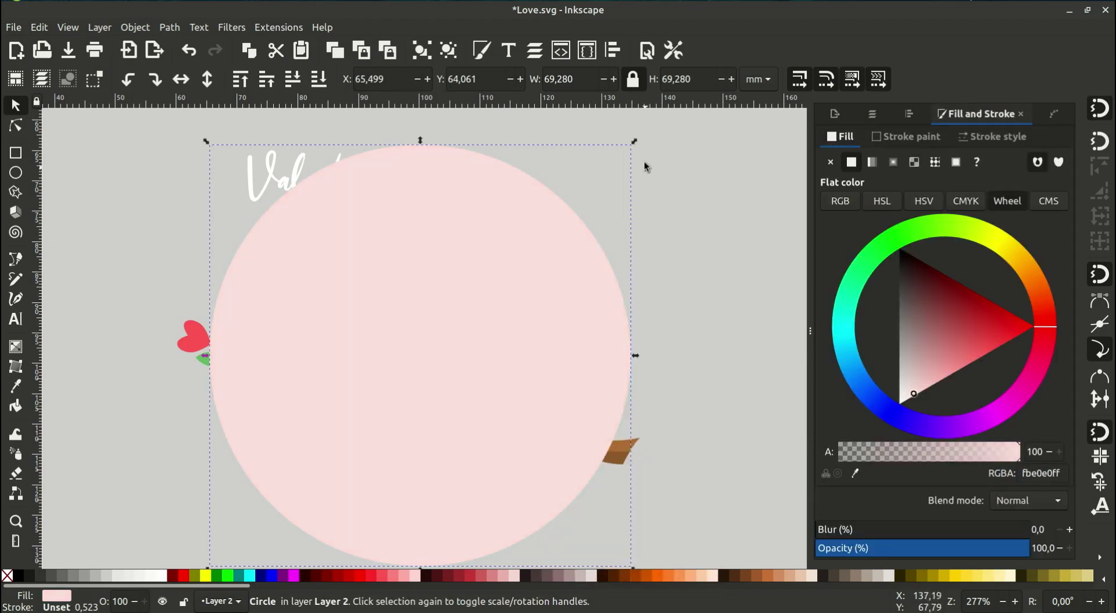
pyautogui.moveTo(634, 142); pyautogui.dragTo(640, 136)
pyautogui.click(324, 83)
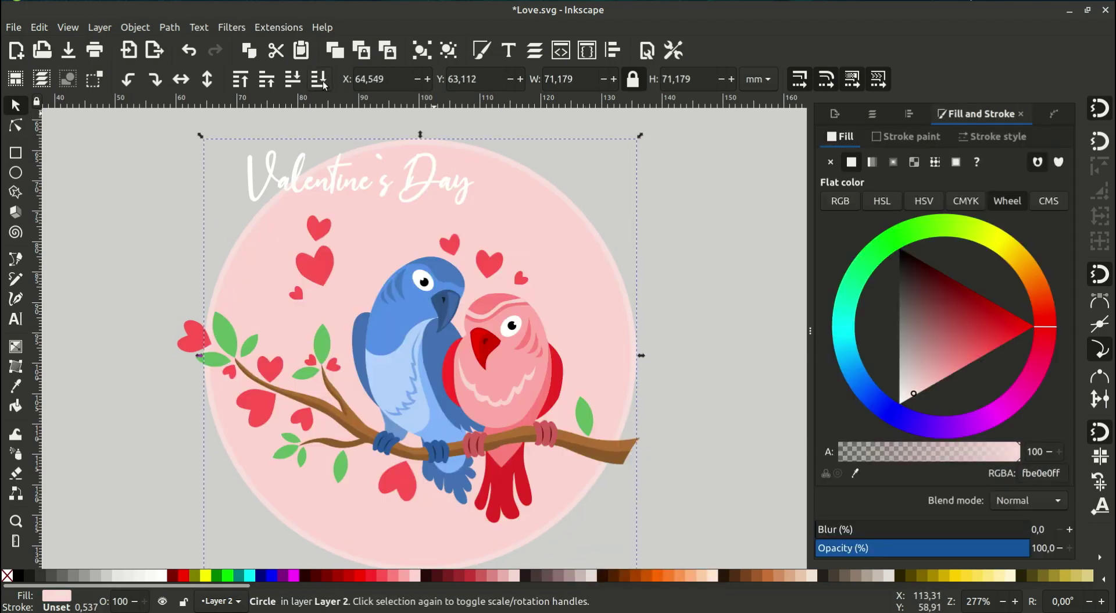
# Add a paler pink, larger circle copy as a rim at the bottom of the stack
pyautogui.moveTo(641, 132); pyautogui.dragTo(643, 130)
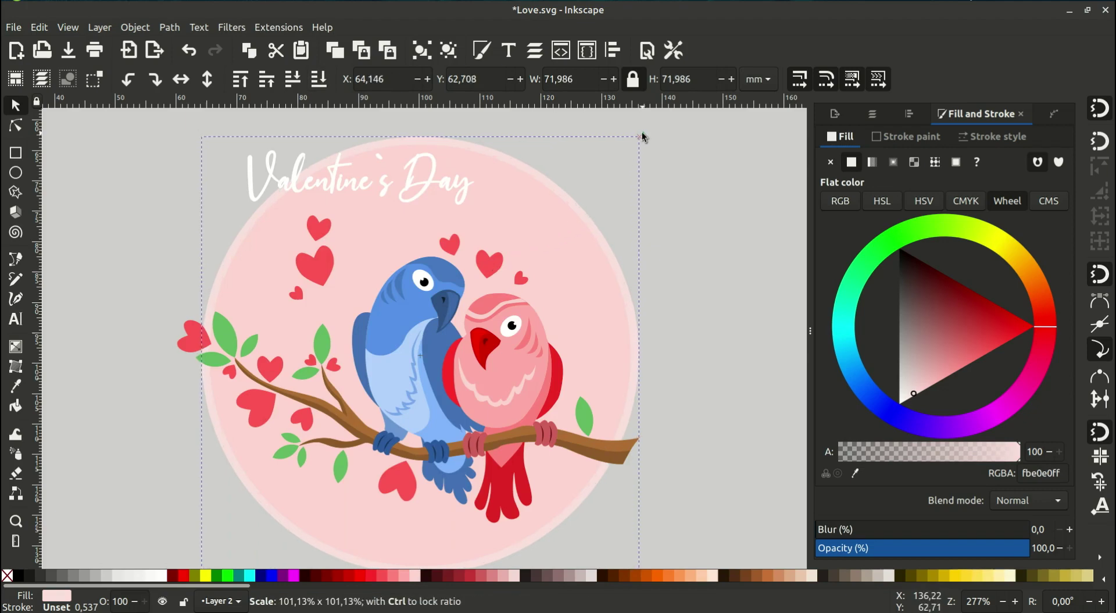
pyautogui.rightClick(614, 232)
pyautogui.click(642, 330)
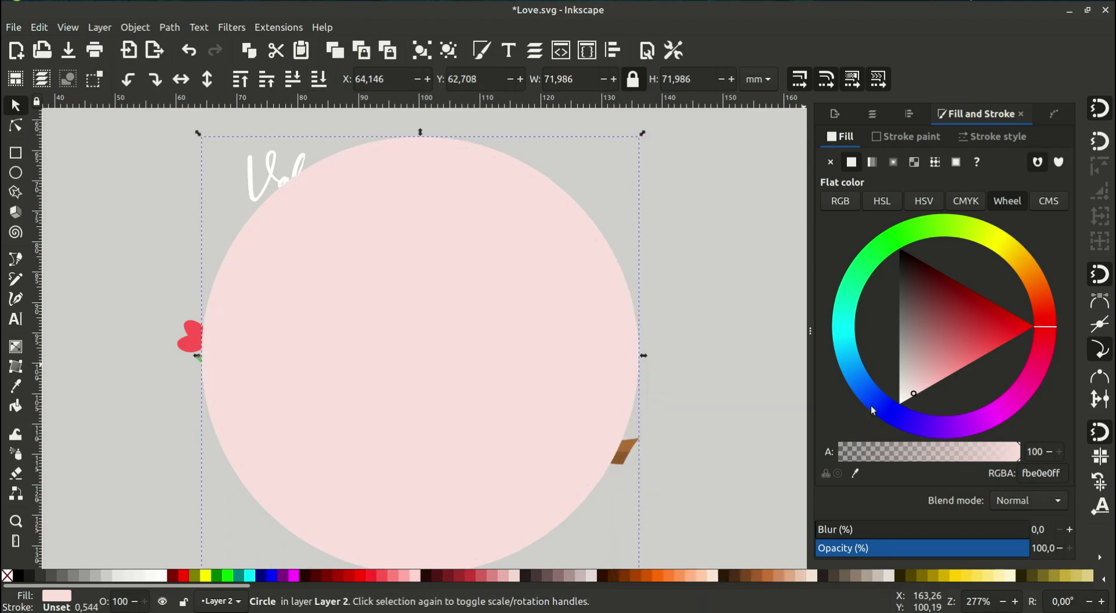
pyautogui.click(909, 399)
pyautogui.moveTo(643, 134); pyautogui.dragTo(652, 125)
pyautogui.press('End')
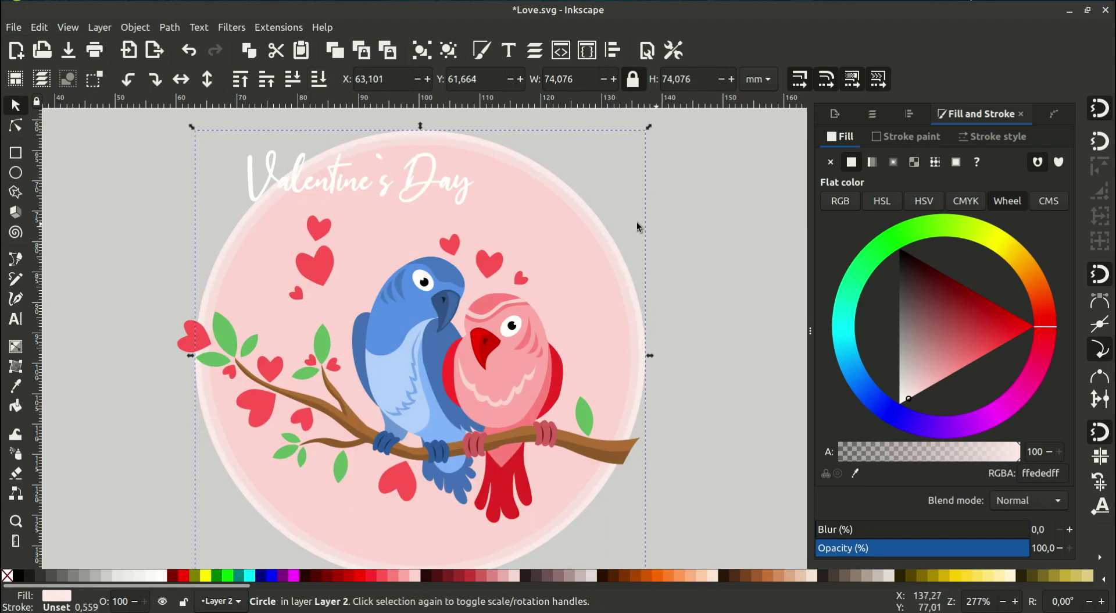
# Add a near-white, even larger circle copy as the outer rim at the bottom
pyautogui.rightClick(589, 206)
pyautogui.click(617, 299)
pyautogui.click(904, 401)
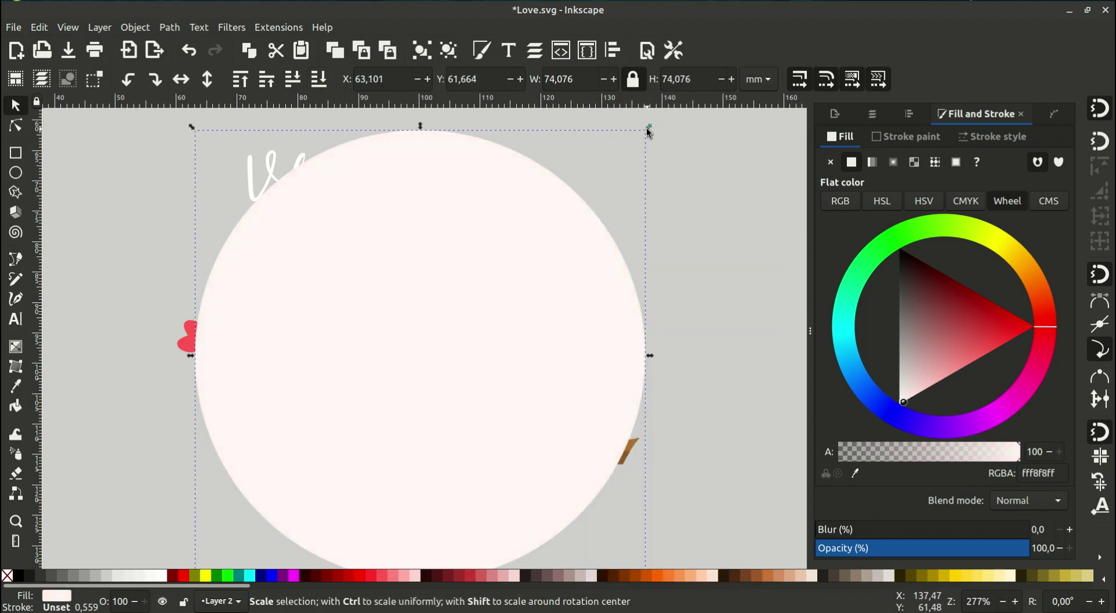
pyautogui.moveTo(650, 132); pyautogui.dragTo(655, 122)
pyautogui.press('End')
# Select the stacked circles together and shrink them slightly
pyautogui.hscroll(-1, 621, 299)
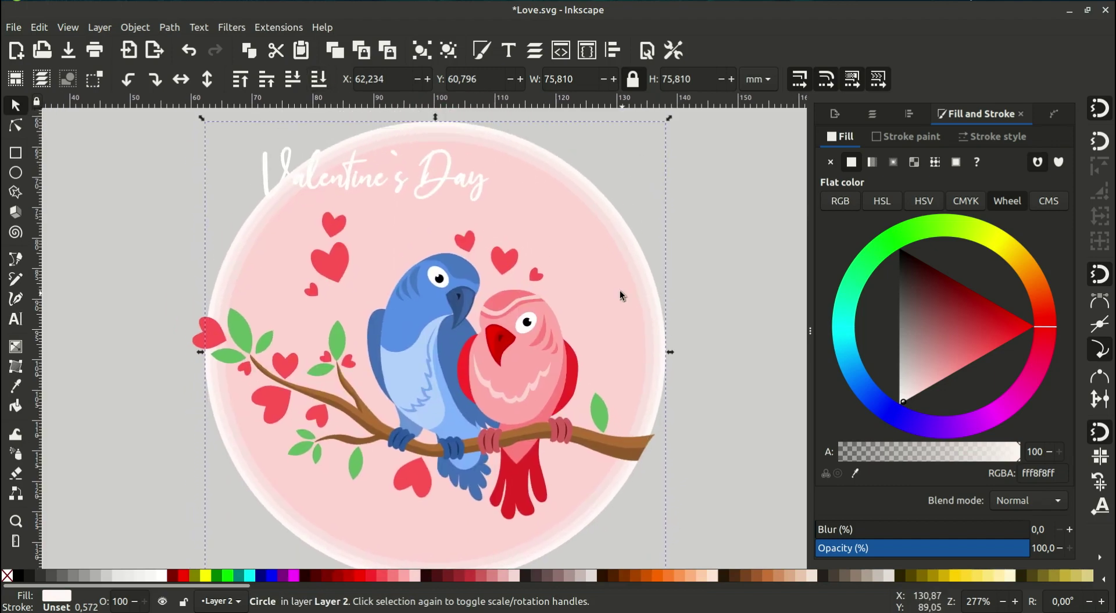
pyautogui.keyDown('ctrl'); pyautogui.scroll(1, 601, 204); pyautogui.keyUp('ctrl')
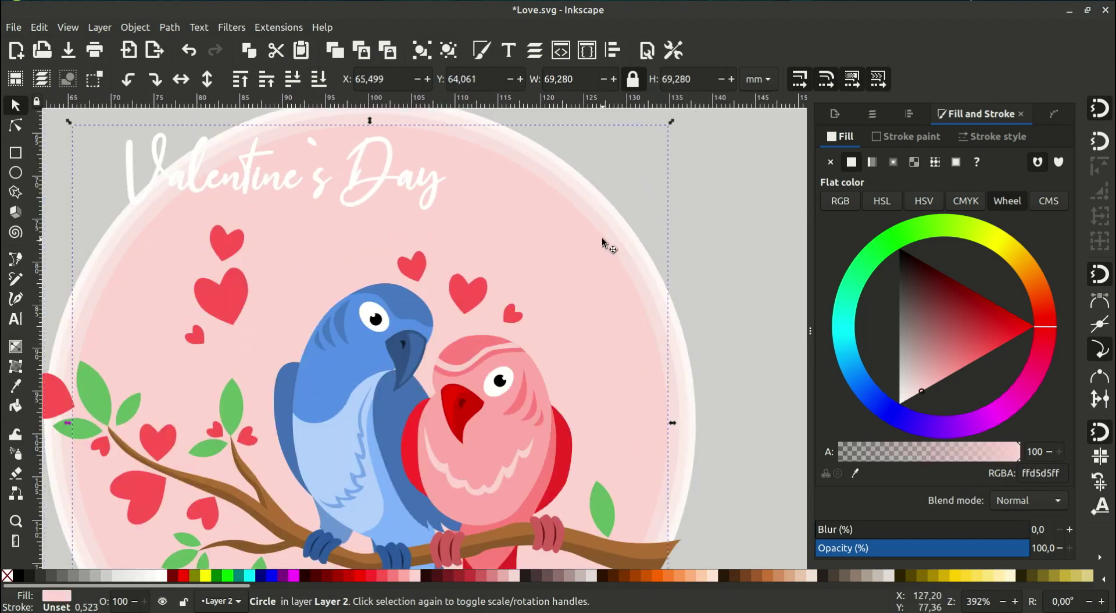
pyautogui.press('Escape')
pyautogui.moveTo(648, 374); pyautogui.dragTo(681, 406)
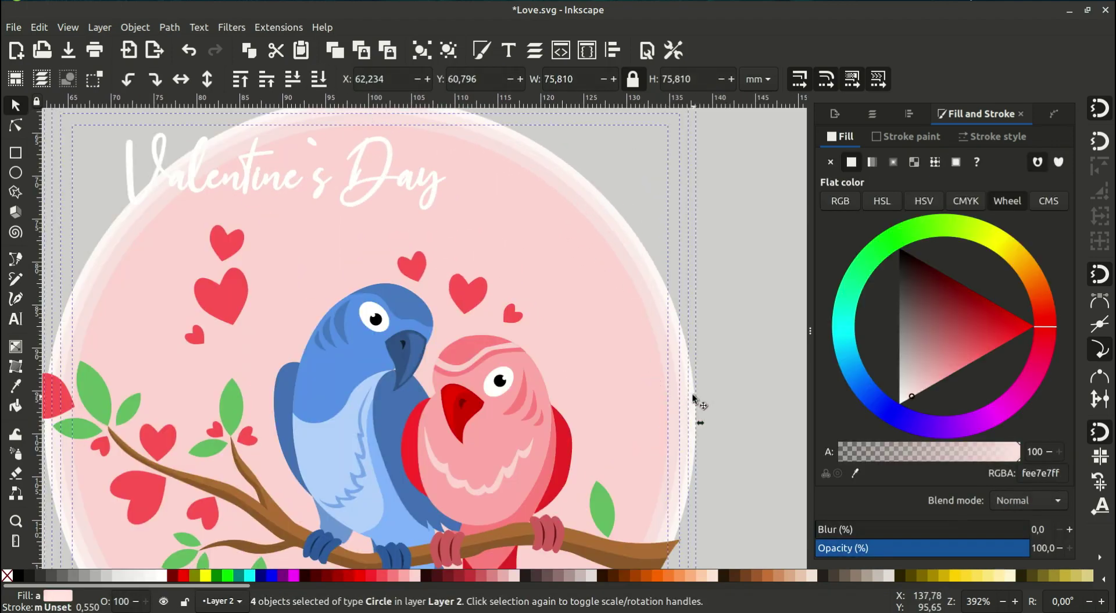
pyautogui.press('-')
pyautogui.press('-')
pyautogui.moveTo(572, 196); pyautogui.dragTo(564, 202)
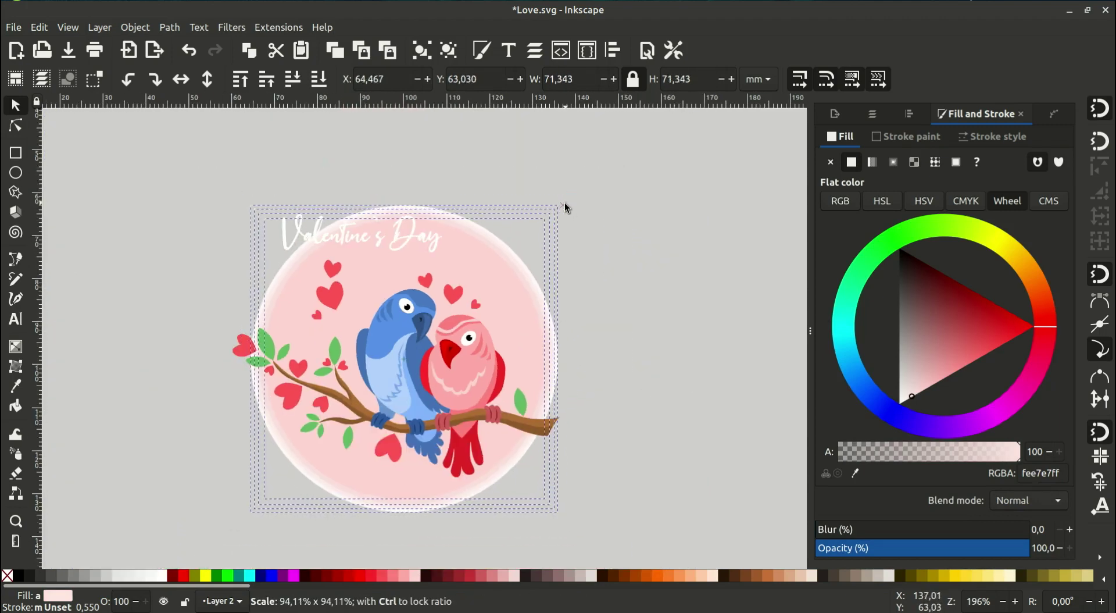
pyautogui.click(593, 331)
pyautogui.keyDown('ctrl'); pyautogui.scroll(1, 441, 255); pyautogui.keyUp('ctrl')
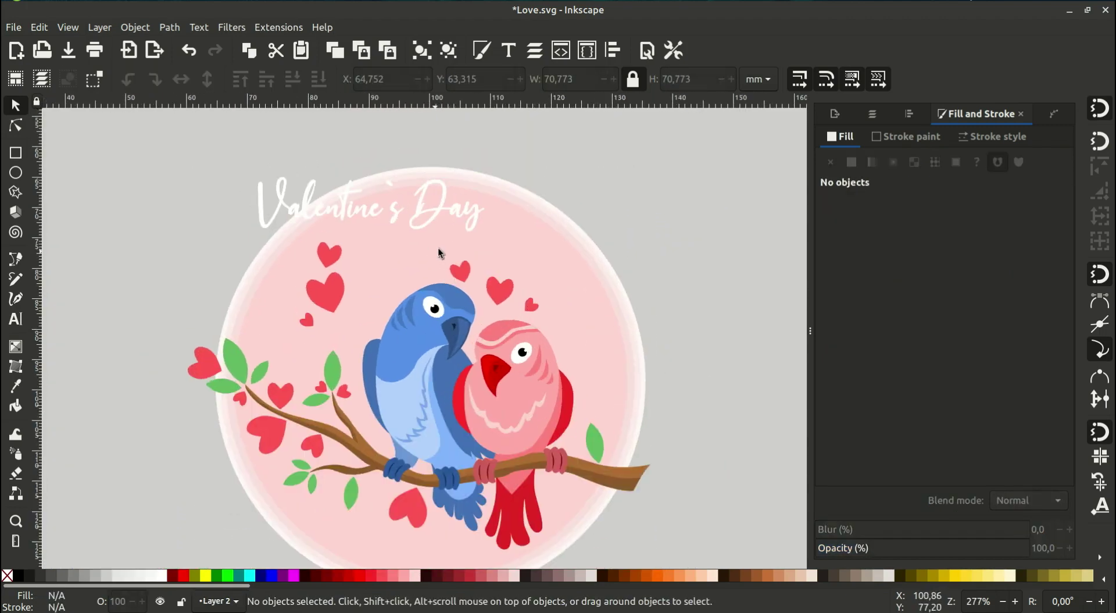
pyautogui.click(417, 241)
# Colour the title red with the dropper and place a white duplicate behind it
pyautogui.click(586, 240)
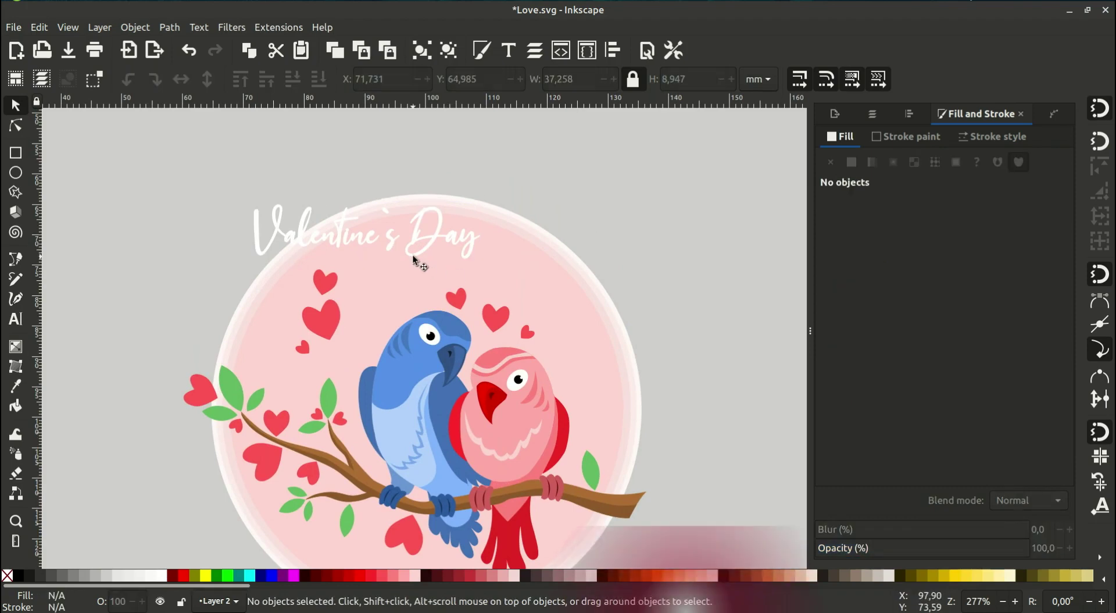
pyautogui.keyDown('ctrl'); pyautogui.scroll(1, 414, 268); pyautogui.keyUp('ctrl')
pyautogui.click(446, 239)
pyautogui.press('d')
pyautogui.click(630, 501)
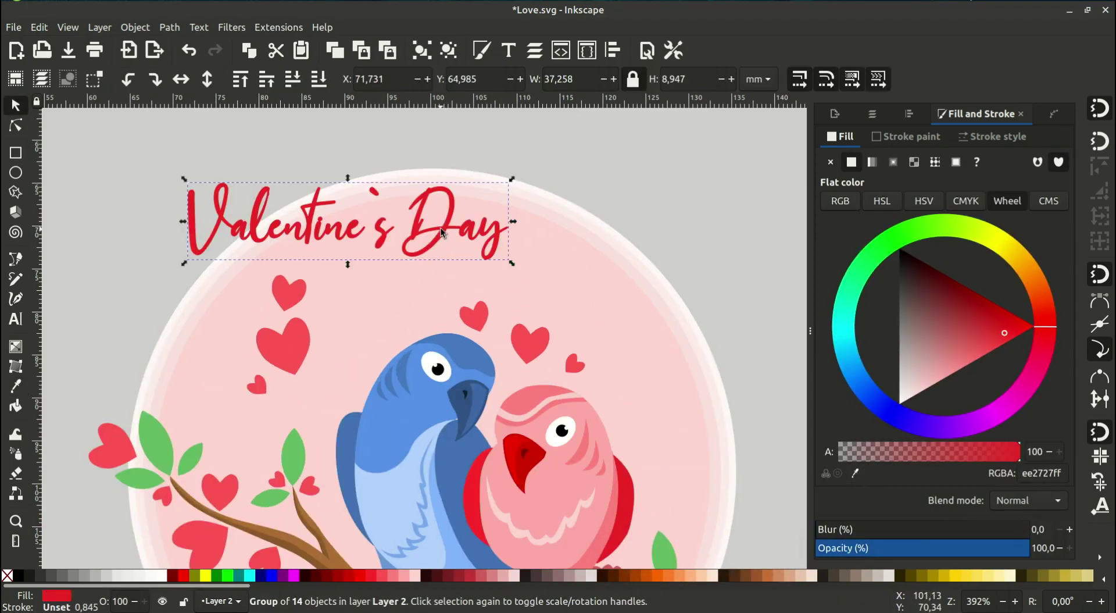
pyautogui.rightClick(441, 228)
pyautogui.click(466, 307)
pyautogui.click(157, 575)
pyautogui.click(189, 50)
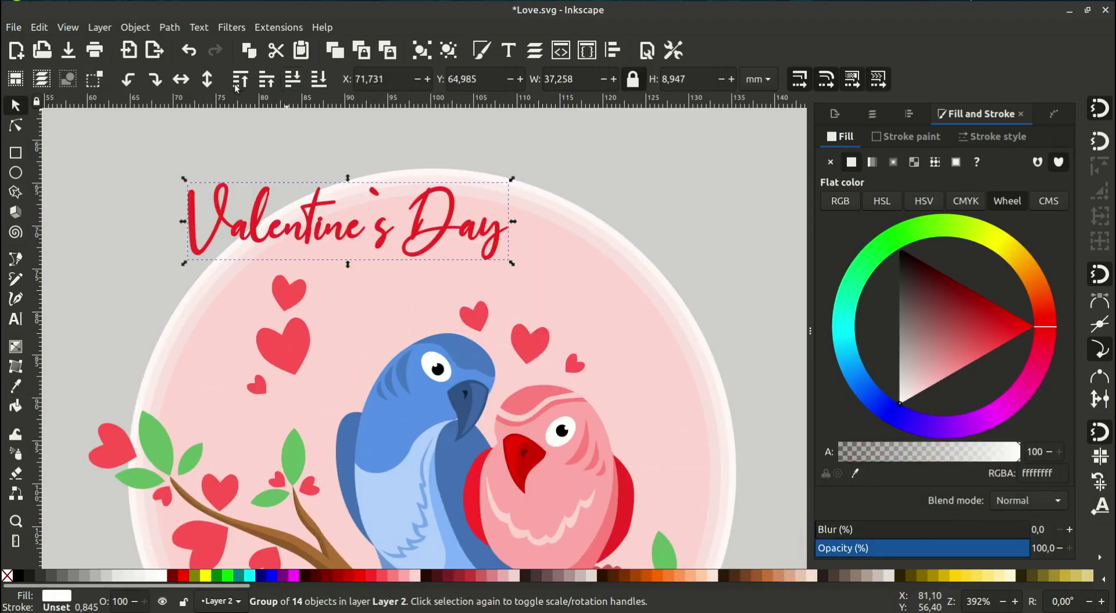
# Give the white copy a roughly 0.45 mm Offset outline and convert it to a path
pyautogui.hotkey('ctrl', 'shift', '7')
pyautogui.click(841, 534)
pyautogui.click(440, 319)
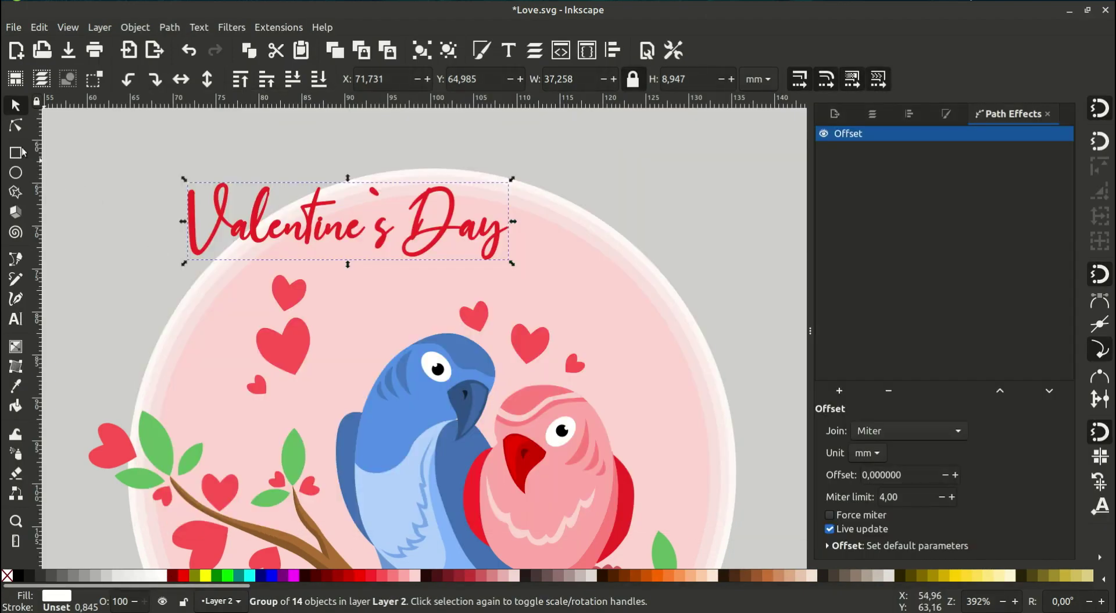
pyautogui.press('n')
pyautogui.keyDown('ctrl'); pyautogui.scroll(1, 346, 205); pyautogui.keyUp('ctrl')
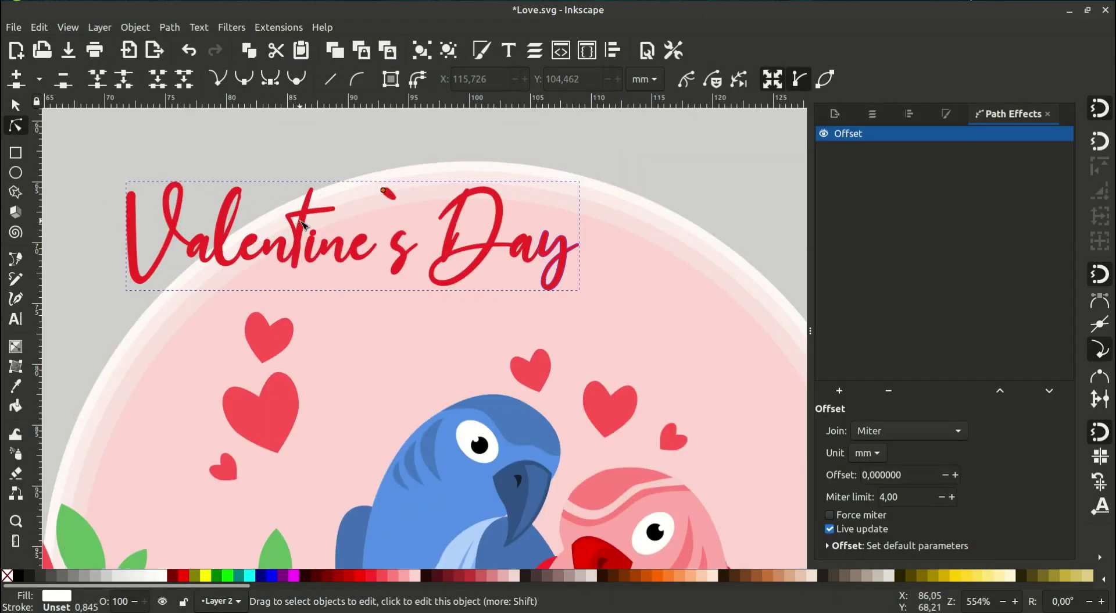
pyautogui.moveTo(383, 190); pyautogui.dragTo(385, 175)
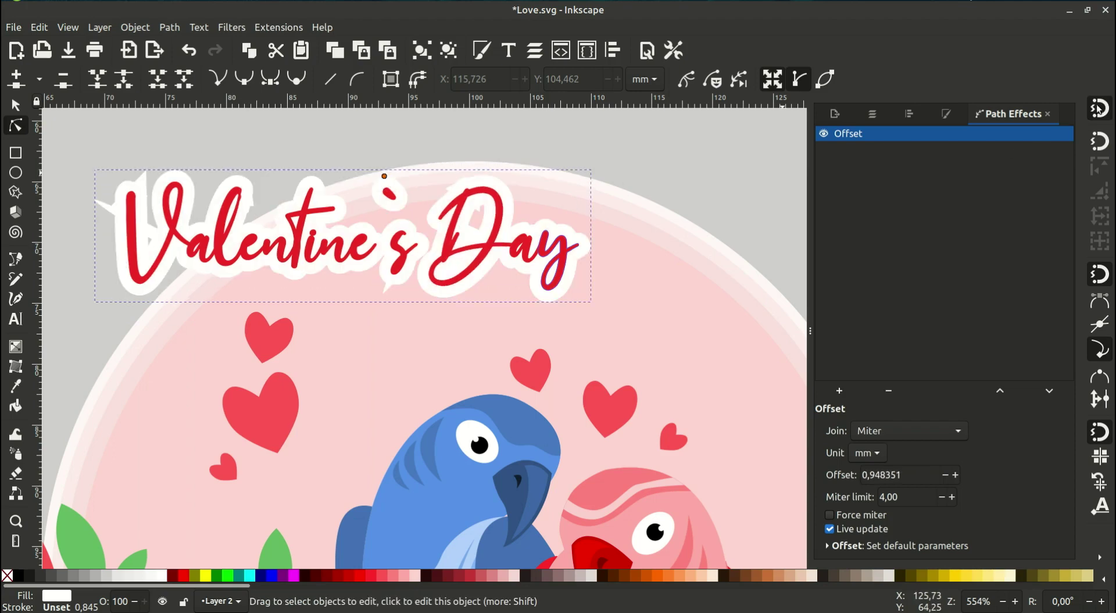
pyautogui.click(947, 476)
pyautogui.click(946, 476)
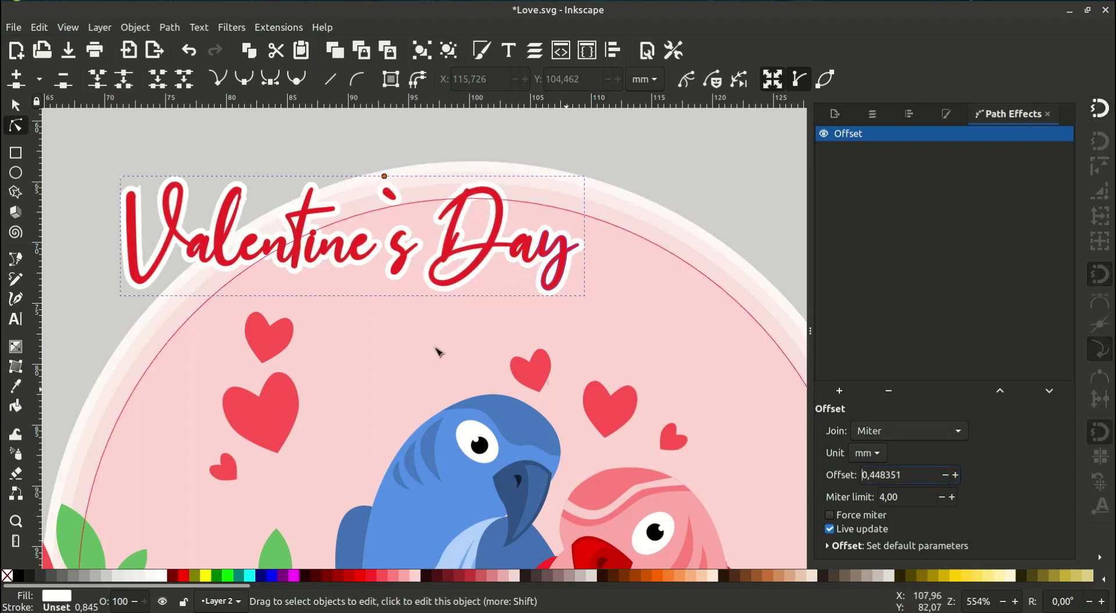
pyautogui.click(169, 28)
pyautogui.click(191, 88)
# Select and inspect the white outline's nodes near the V
pyautogui.scroll(2, 249, 212)
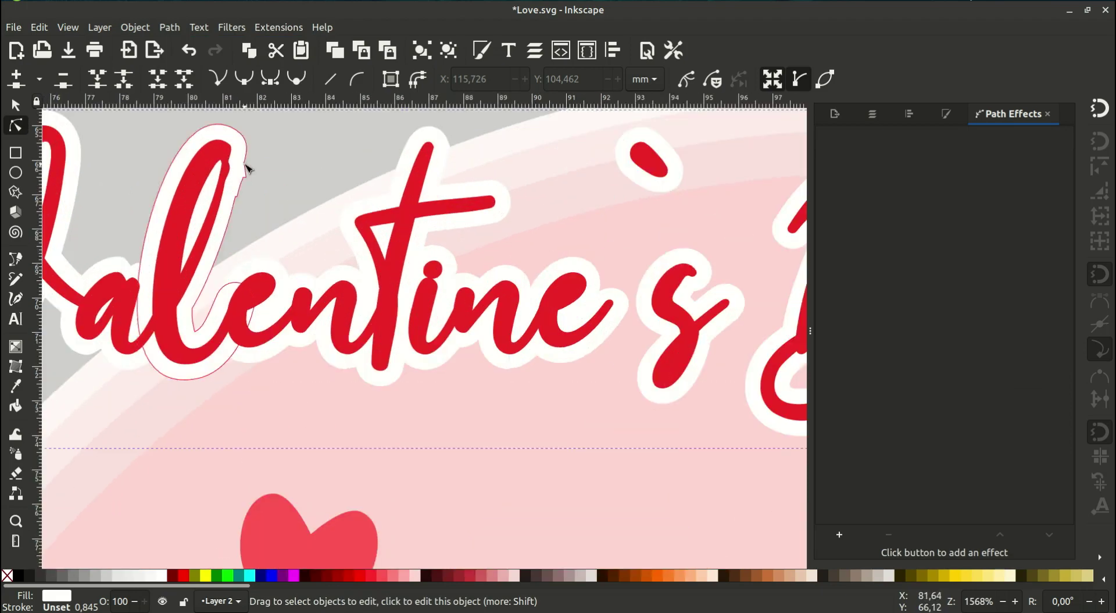
pyautogui.scroll(2, 244, 169)
pyautogui.moveTo(318, 187); pyautogui.dragTo(268, 227)
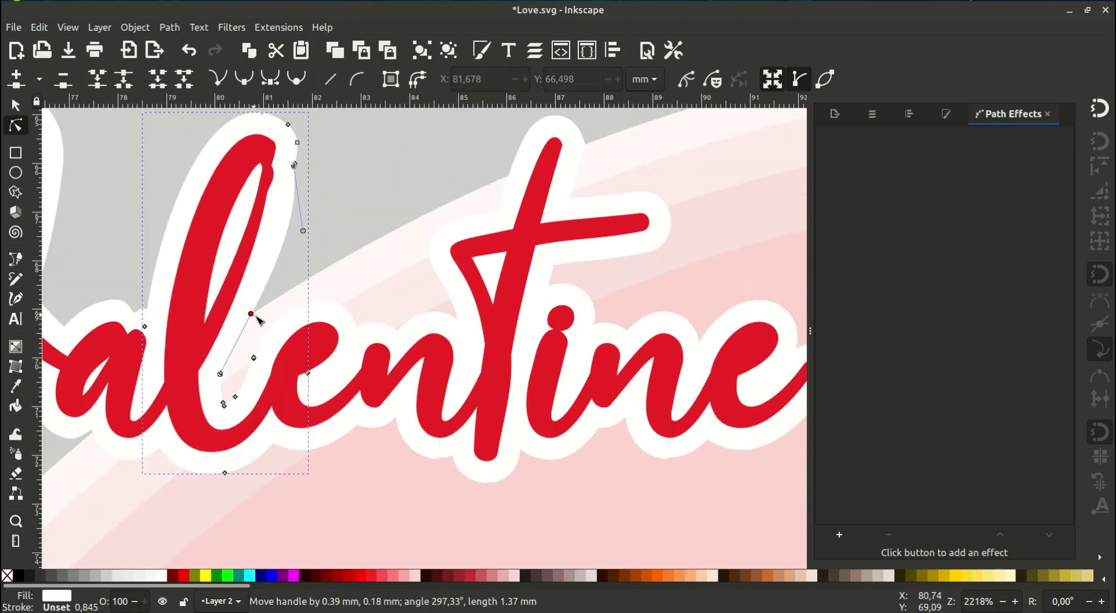
pyautogui.press('Escape')
pyautogui.press('-')
pyautogui.scroll(-5, 529, 299)
# Delete the stray nodes at the top of the V's outline and smooth its curve
pyautogui.click(279, 326)
pyautogui.scroll(5, 279, 325)
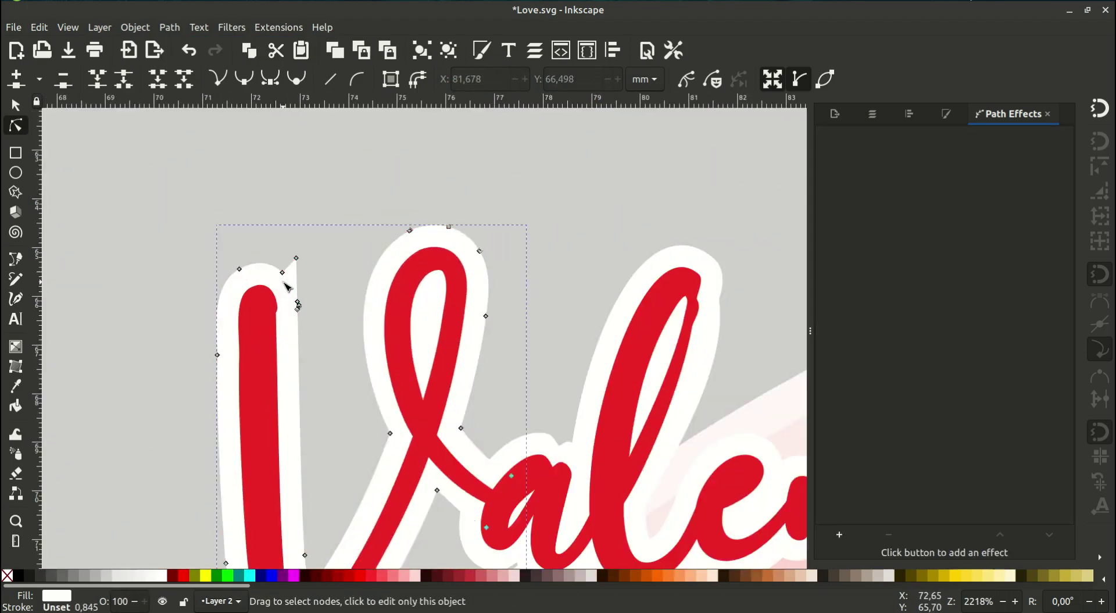
pyautogui.scroll(3, 291, 262)
pyautogui.moveTo(267, 216)
pyautogui.mouseDown()
pyautogui.moveTo(341, 329)
pyautogui.moveTo(304, 308)
pyautogui.mouseUp()
pyautogui.press('Delete')
pyautogui.moveTo(321, 262); pyautogui.dragTo(316, 254)
pyautogui.scroll(-4, 349, 294)
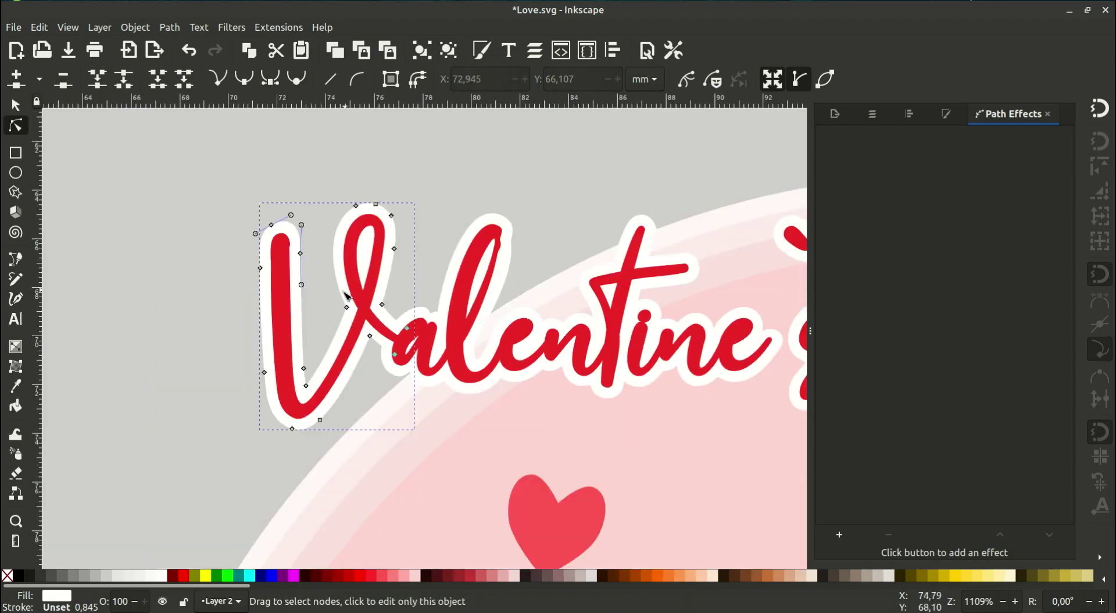
pyautogui.press('s')
pyautogui.press('Escape')
pyautogui.scroll(-2, 420, 326)
pyautogui.scroll(1, 582, 270)
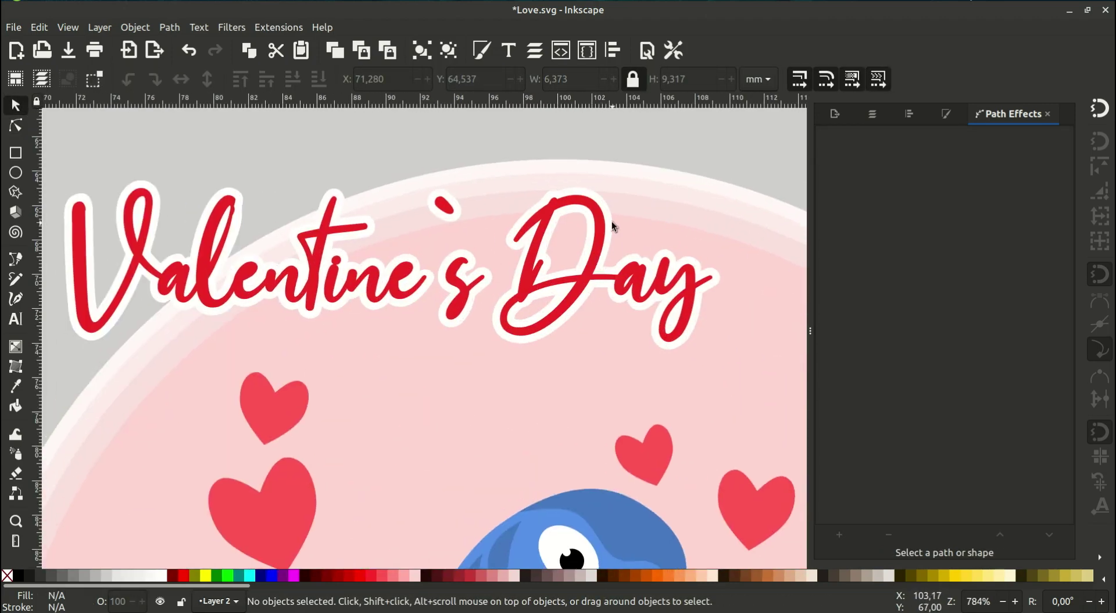
# Duplicate the white title outline and fill the copy dark maroon
pyautogui.rightClick(611, 221)
pyautogui.press('Escape')
pyautogui.press('Home')
pyautogui.click(23, 578)
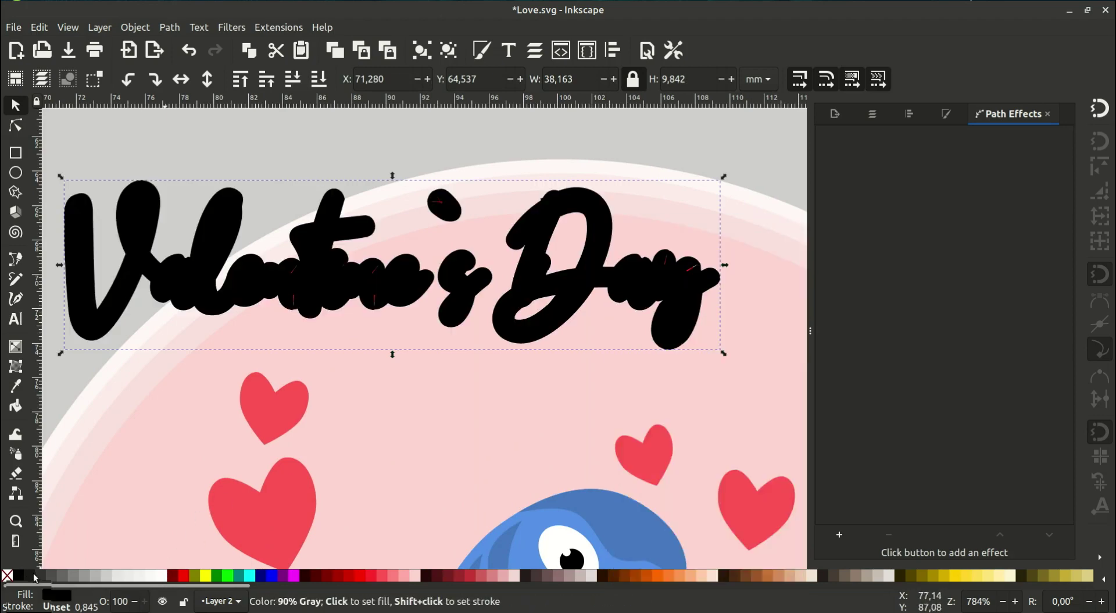
pyautogui.click(308, 576)
pyautogui.hotkey('ctrl', 'shift', 'f')
# Offset the maroon copy slightly down and right and lower its opacity to about 27%
pyautogui.moveTo(985, 540); pyautogui.dragTo(926, 544)
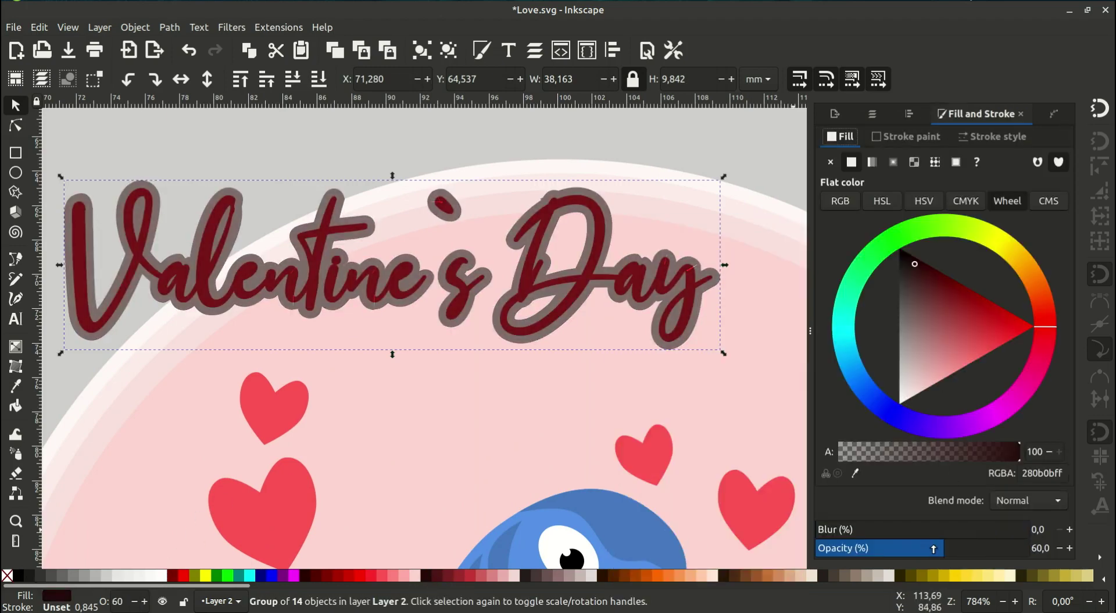
pyautogui.moveTo(592, 251); pyautogui.dragTo(595, 262)
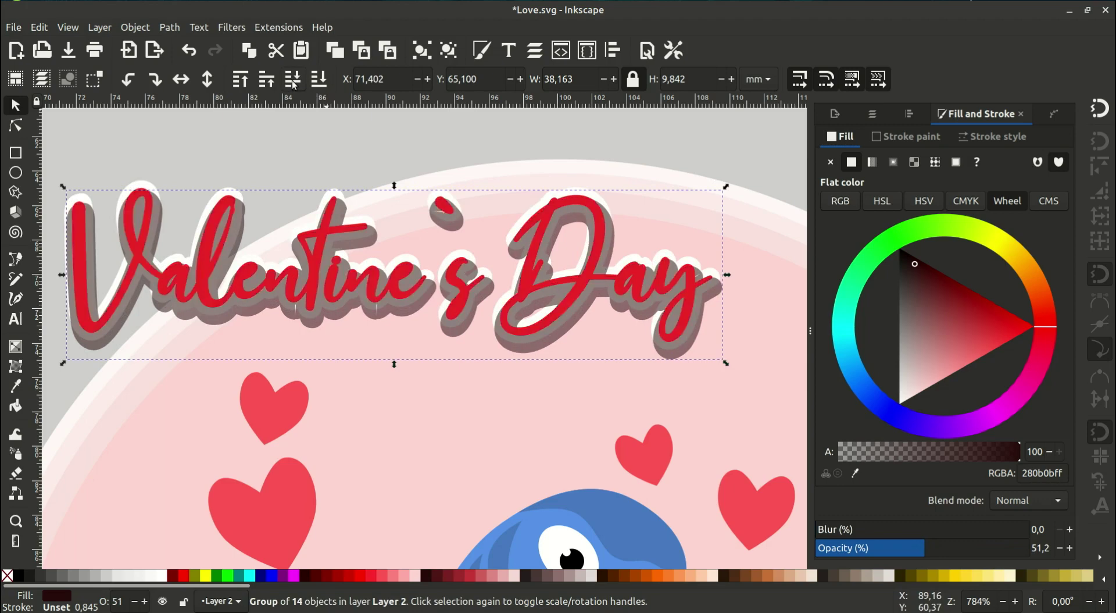
pyautogui.moveTo(678, 351); pyautogui.dragTo(679, 354)
pyautogui.click(872, 549)
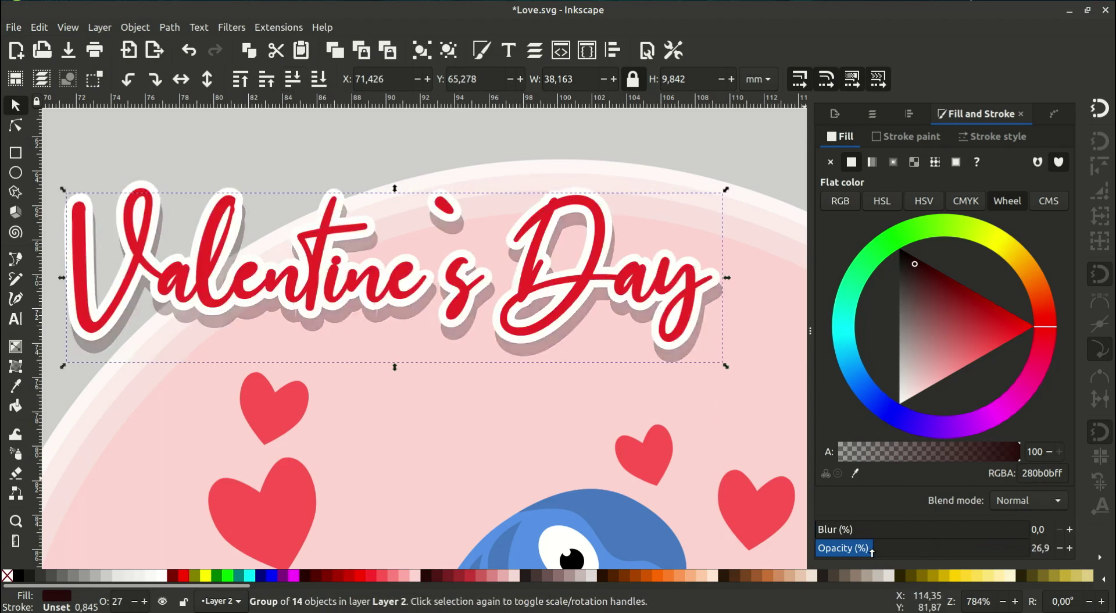
# Group the red lettering, white outline and shadow, then nudge the group slightly left
pyautogui.click(592, 429)
pyautogui.scroll(-3, 599, 372)
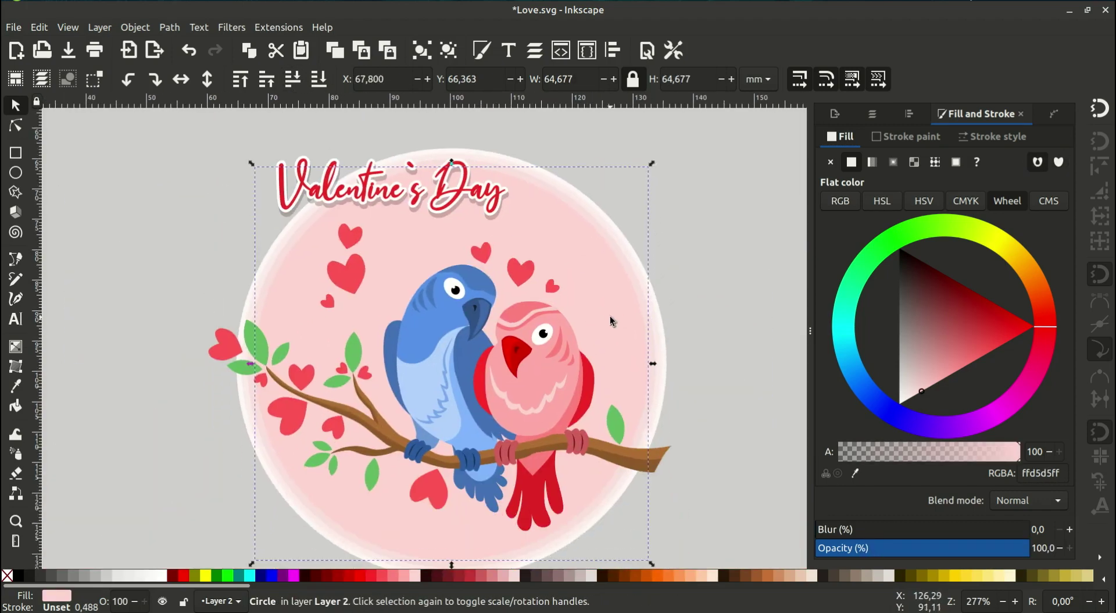
pyautogui.moveTo(225, 168); pyautogui.dragTo(527, 260)
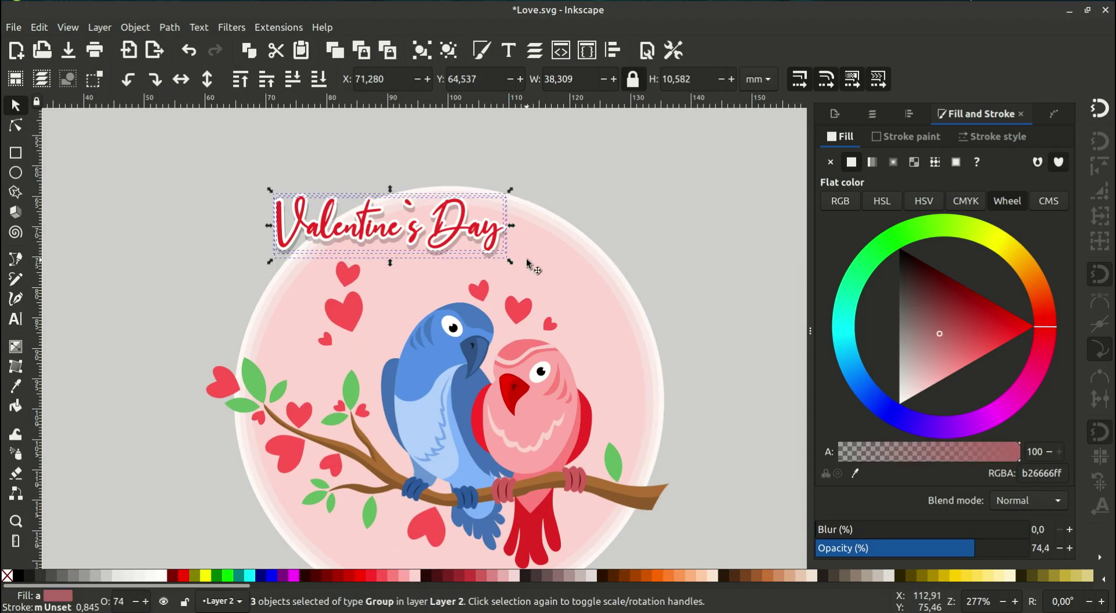
pyautogui.rightClick(442, 234)
pyautogui.click(465, 503)
pyautogui.moveTo(449, 232); pyautogui.dragTo(443, 231)
pyautogui.scroll(-3, 443, 231)
pyautogui.click(696, 354)
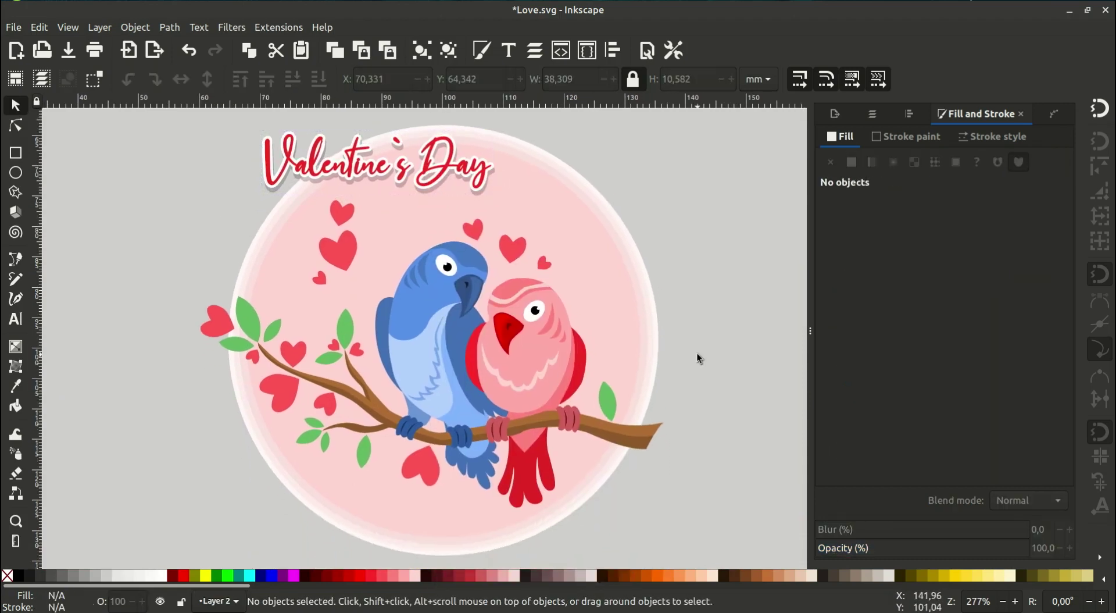
pyautogui.scroll(1, 683, 314)
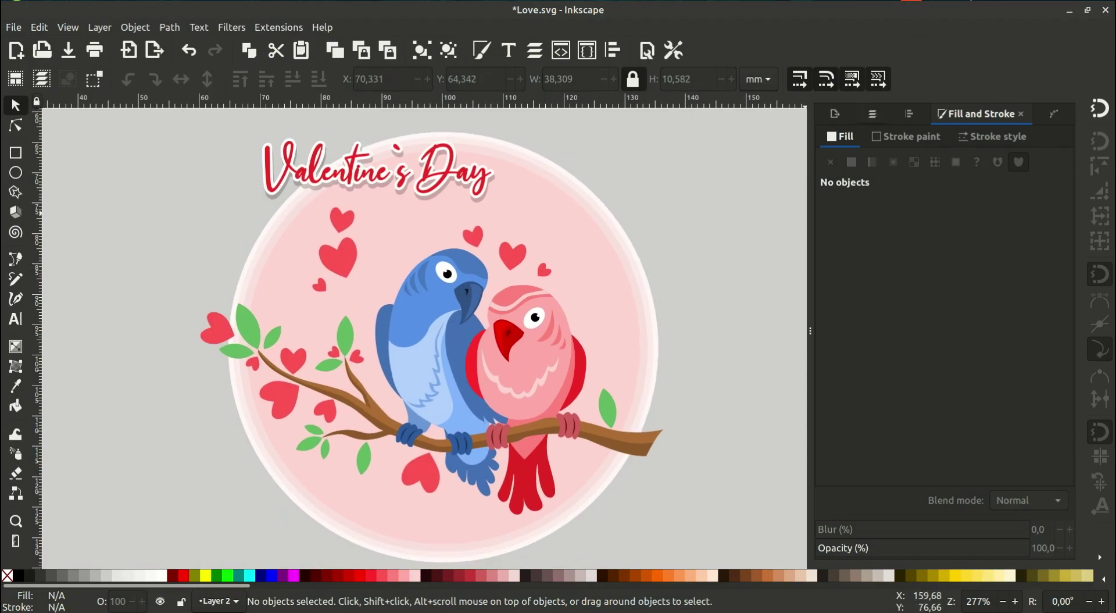